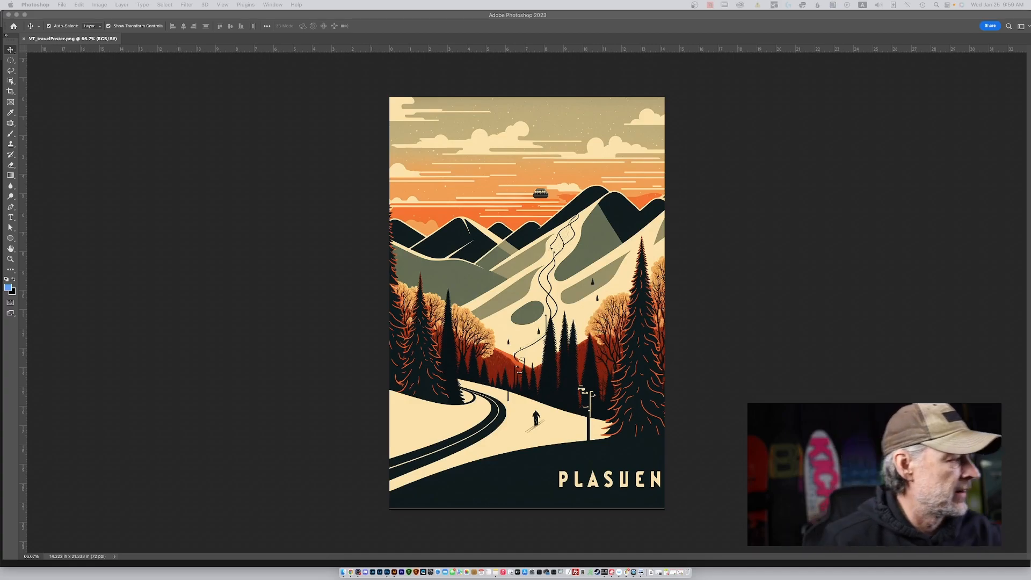
Duplicate the Background layer and add an empty layer above the copy.
{"action": "left_click", "coordinate": [974, 323]}
{"action": "left_click_drag", "start_coordinate": [974, 323], "coordinate": [998, 460]}
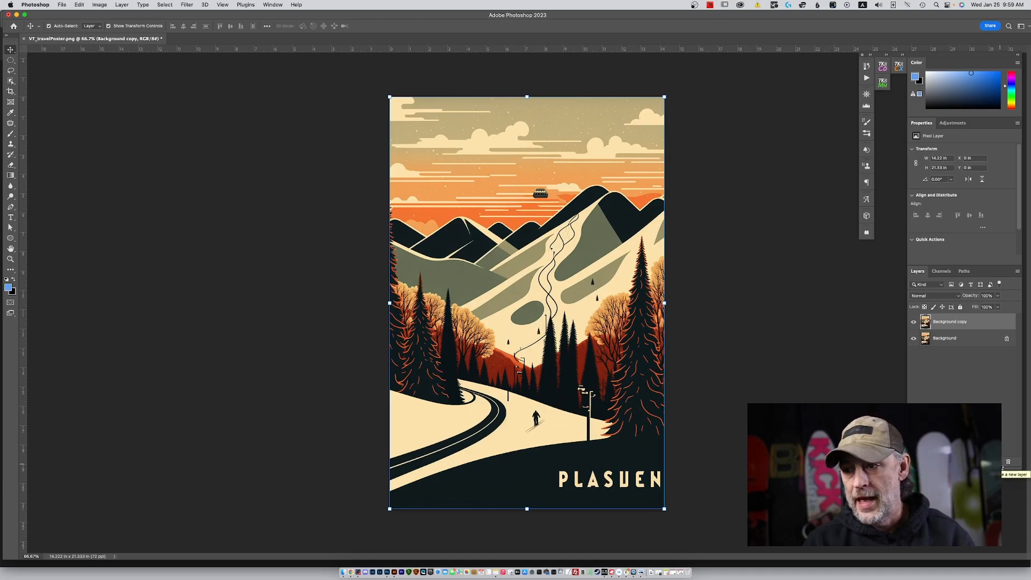
{"action": "left_click", "coordinate": [1001, 468]}
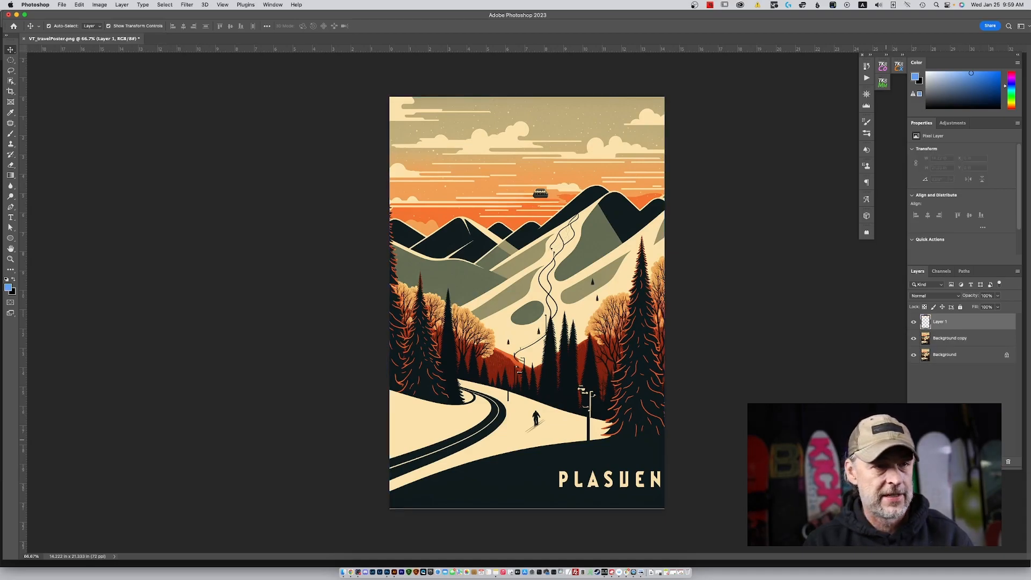
Set the foreground color to pure red (ff0000) and ready the Brush tool for marking up the poster.
{"action": "left_click", "coordinate": [10, 289]}
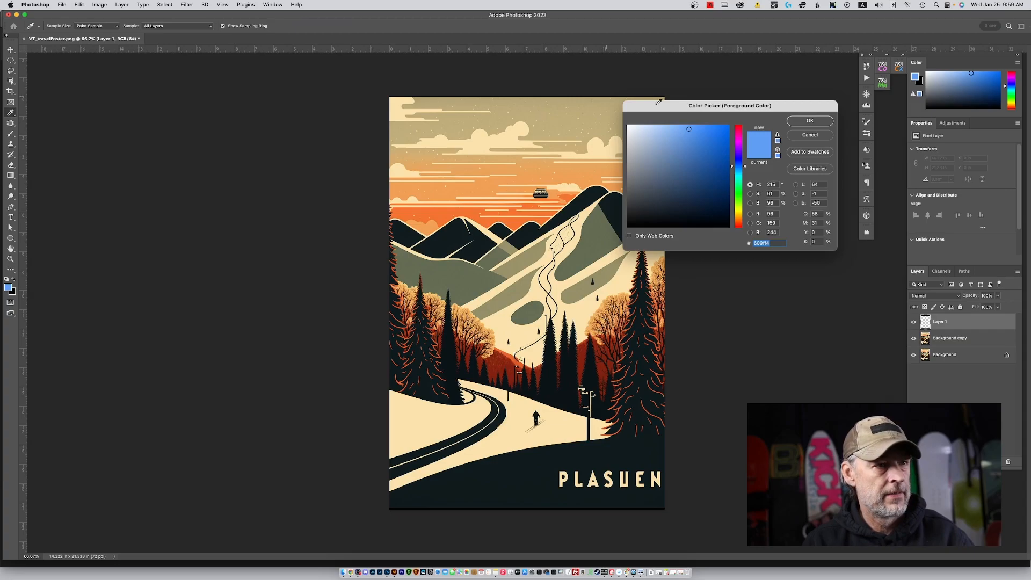
{"action": "left_click", "coordinate": [737, 126]}
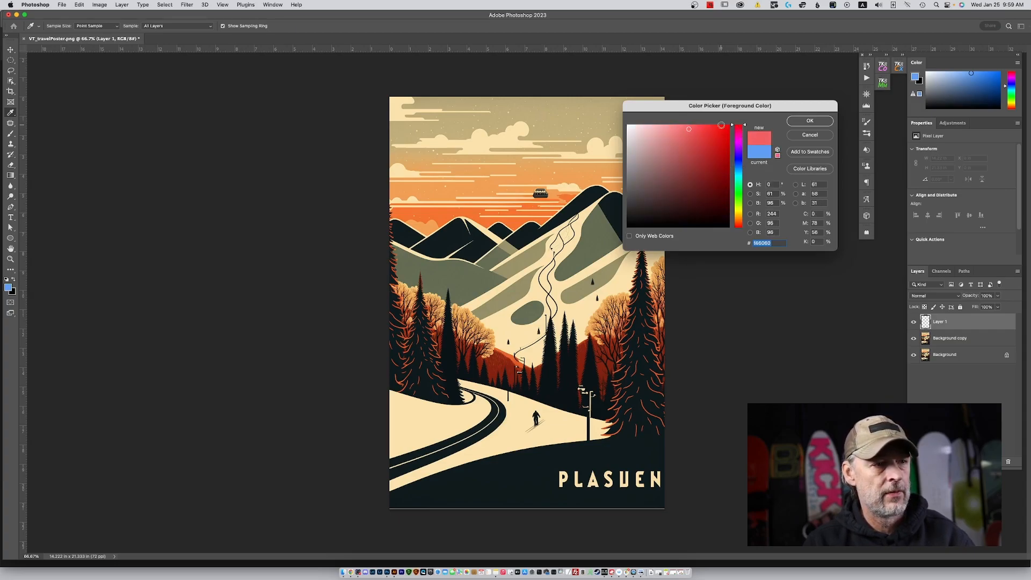
{"action": "left_click_drag", "start_coordinate": [724, 127], "coordinate": [747, 121]}
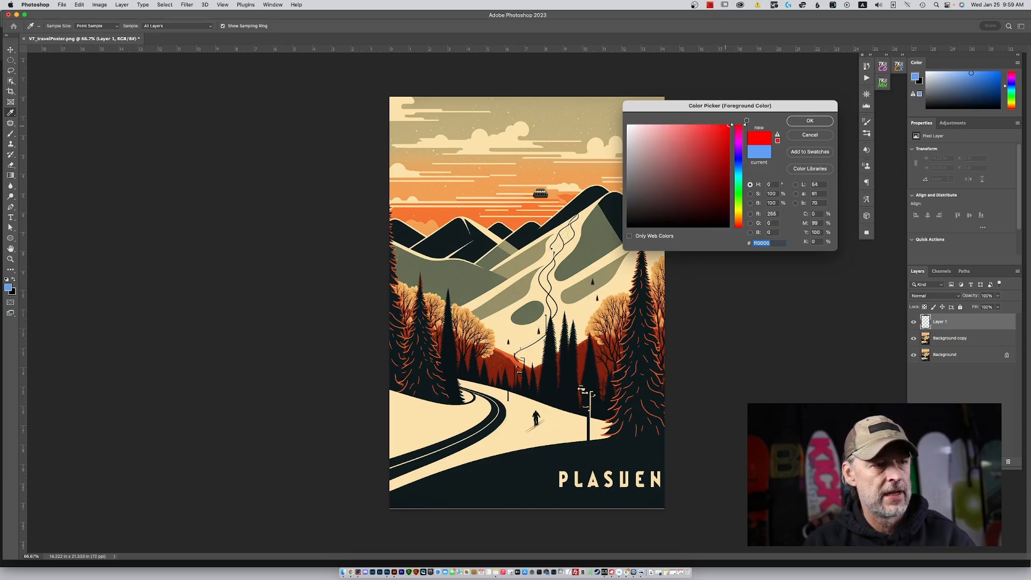
{"action": "left_click", "coordinate": [809, 121]}
{"action": "key", "text": "b"}
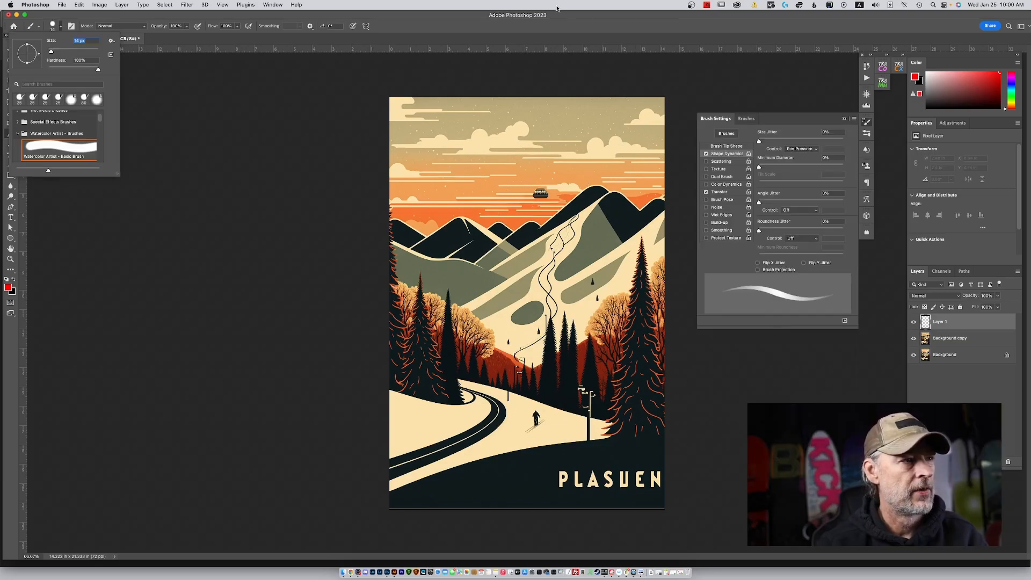
{"action": "left_click", "coordinate": [567, 23]}
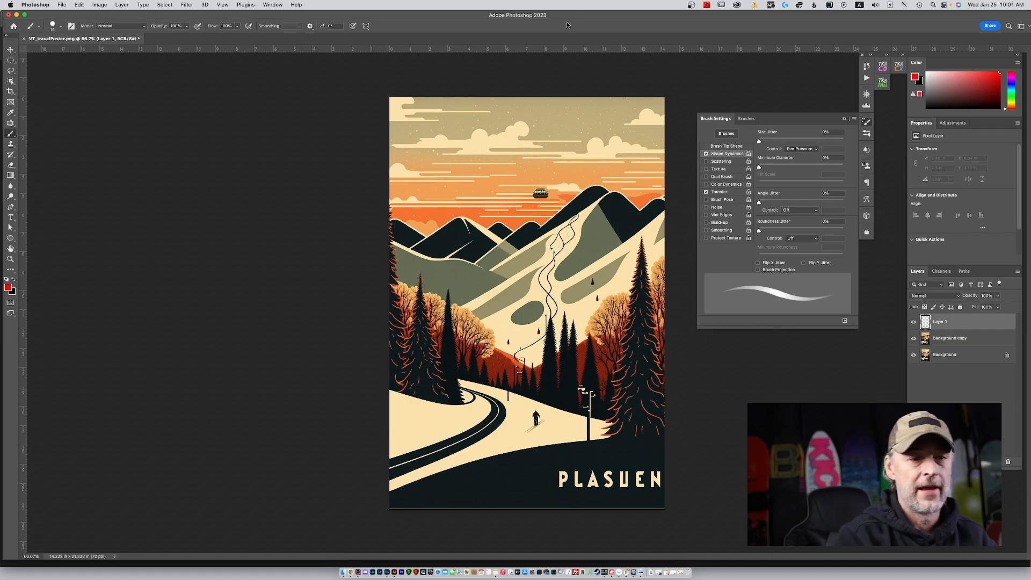
Rename the new empty layer as "notes".
{"action": "double_click", "coordinate": [938, 322]}
{"action": "type", "text": "mtes"}
{"action": "key", "text": "Return"}
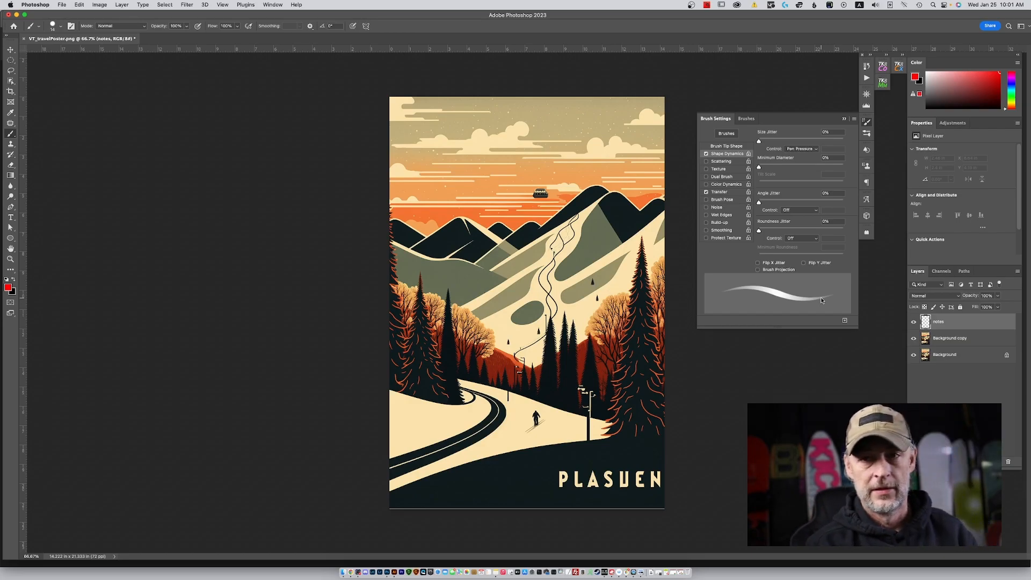
Mark in red the gondola, slope tracks, road, utility pole and PLASUEN lettering, and draw a line along the poster's lower edge.
{"action": "mouse_move", "coordinate": [539, 181]}
{"action": "left_mouse_down"}
{"action": "mouse_move", "coordinate": [558, 196]}
{"action": "mouse_move", "coordinate": [519, 192]}
{"action": "left_mouse_up"}
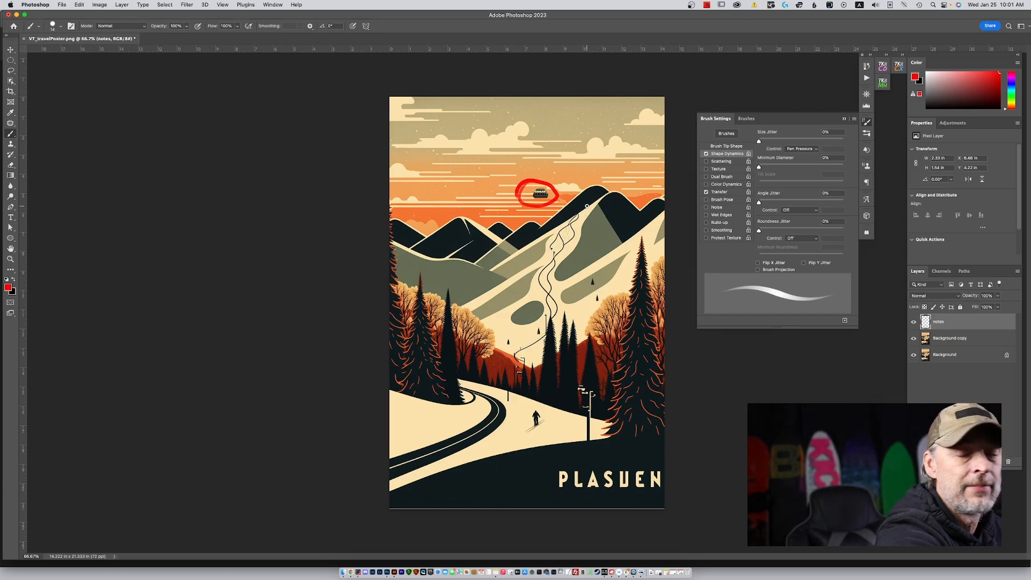
{"action": "mouse_move", "coordinate": [579, 209]}
{"action": "left_mouse_down"}
{"action": "mouse_move", "coordinate": [556, 223]}
{"action": "mouse_move", "coordinate": [535, 260]}
{"action": "mouse_move", "coordinate": [533, 309]}
{"action": "mouse_move", "coordinate": [507, 355]}
{"action": "mouse_move", "coordinate": [513, 370]}
{"action": "mouse_move", "coordinate": [548, 349]}
{"action": "mouse_move", "coordinate": [568, 302]}
{"action": "mouse_move", "coordinate": [560, 275]}
{"action": "mouse_move", "coordinate": [589, 213]}
{"action": "mouse_move", "coordinate": [571, 204]}
{"action": "left_mouse_up"}
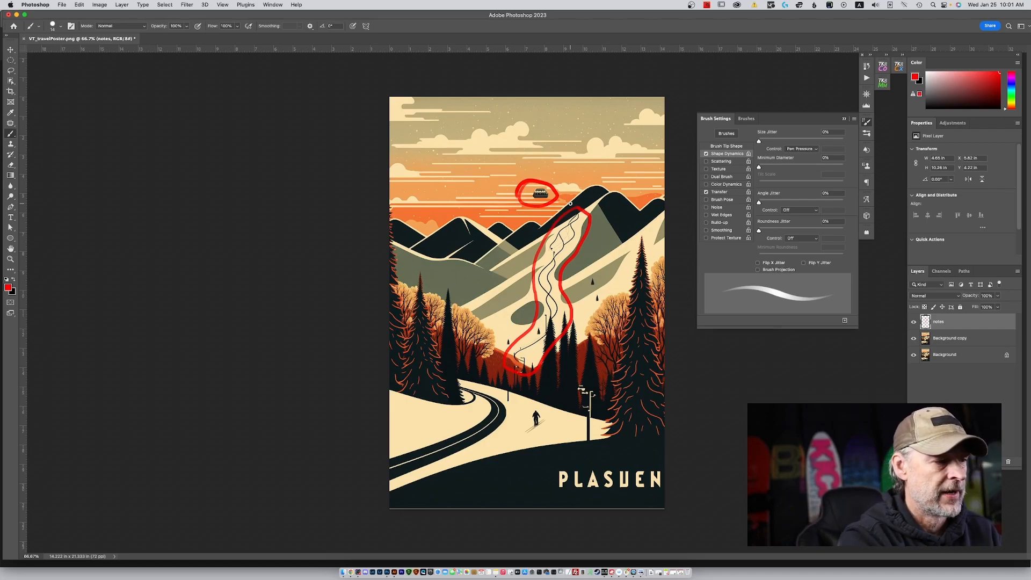
{"action": "mouse_move", "coordinate": [456, 387]}
{"action": "left_mouse_down"}
{"action": "mouse_move", "coordinate": [503, 399]}
{"action": "mouse_move", "coordinate": [513, 414]}
{"action": "mouse_move", "coordinate": [507, 432]}
{"action": "mouse_move", "coordinate": [380, 486]}
{"action": "mouse_move", "coordinate": [391, 444]}
{"action": "mouse_move", "coordinate": [455, 421]}
{"action": "mouse_move", "coordinate": [455, 383]}
{"action": "left_mouse_up"}
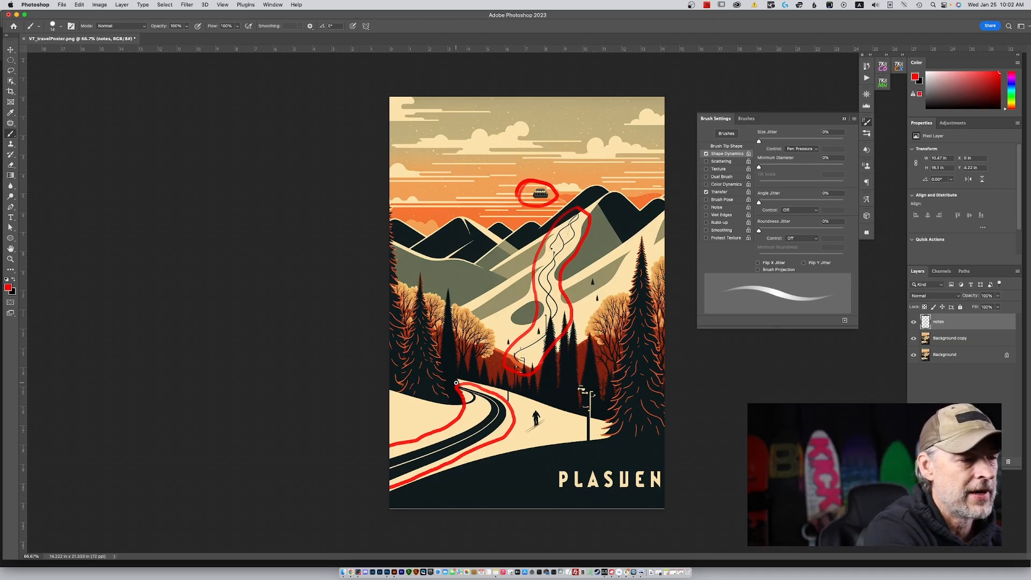
{"action": "mouse_move", "coordinate": [589, 382]}
{"action": "left_mouse_down"}
{"action": "mouse_move", "coordinate": [562, 400]}
{"action": "mouse_move", "coordinate": [568, 452]}
{"action": "mouse_move", "coordinate": [603, 405]}
{"action": "left_mouse_up"}
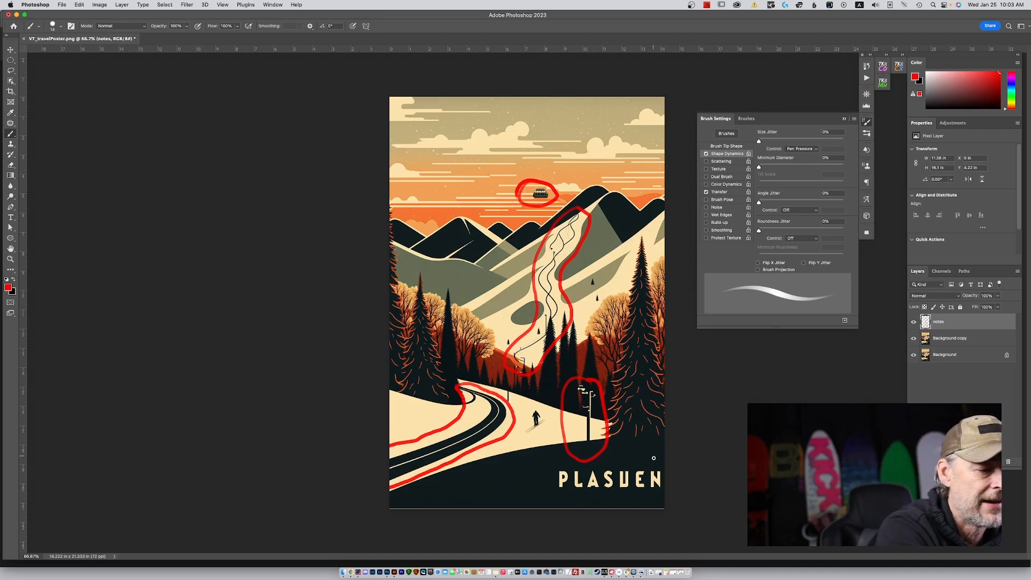
{"action": "mouse_move", "coordinate": [660, 461]}
{"action": "left_mouse_down"}
{"action": "mouse_move", "coordinate": [580, 455]}
{"action": "mouse_move", "coordinate": [539, 468]}
{"action": "mouse_move", "coordinate": [544, 488]}
{"action": "mouse_move", "coordinate": [596, 495]}
{"action": "mouse_move", "coordinate": [658, 492]}
{"action": "mouse_move", "coordinate": [672, 470]}
{"action": "mouse_move", "coordinate": [631, 460]}
{"action": "left_mouse_up"}
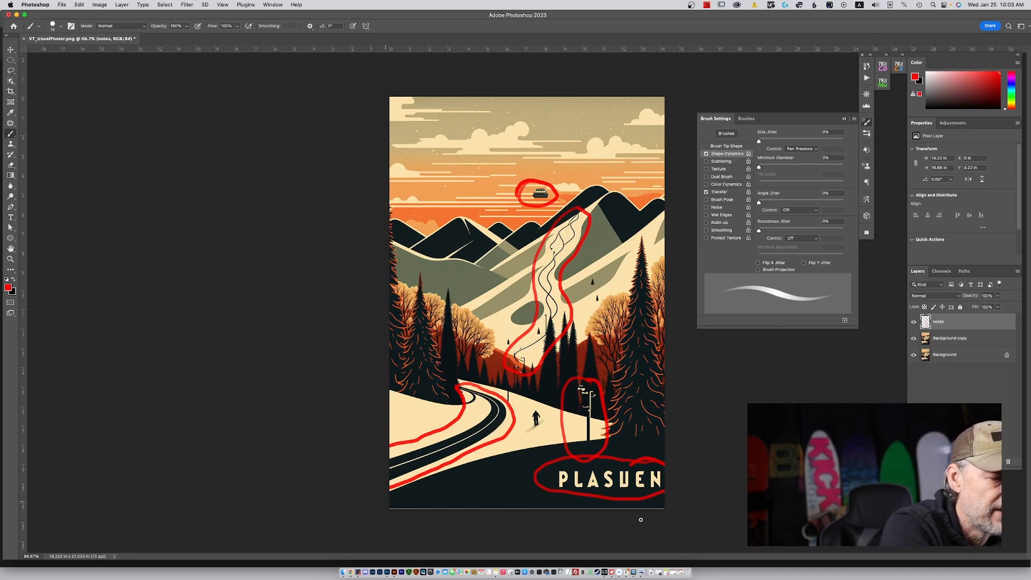
{"action": "left_click_drag", "start_coordinate": [669, 506], "coordinate": [375, 497]}
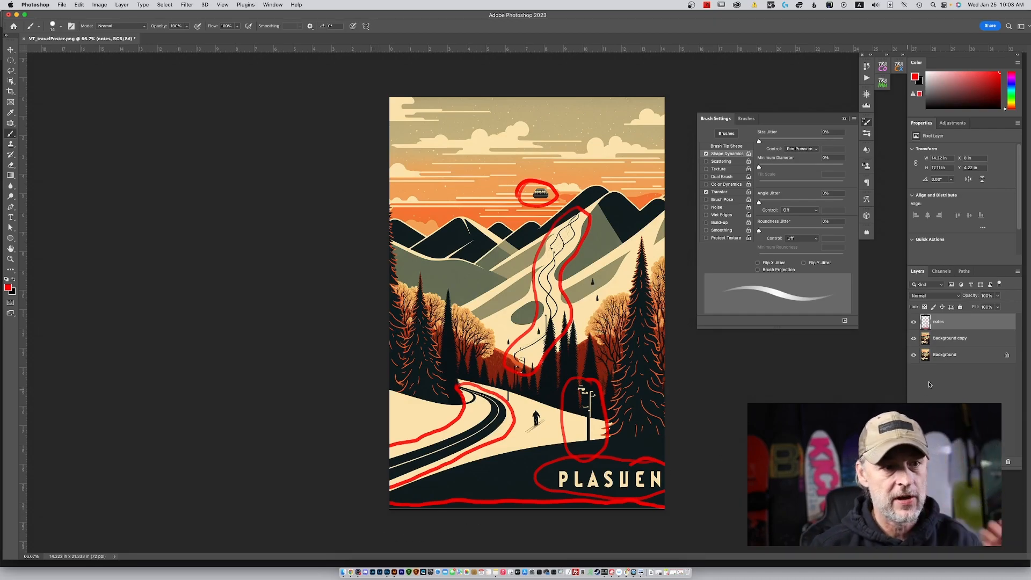
Lock the notes layer and hide it.
{"action": "left_click", "coordinate": [948, 343]}
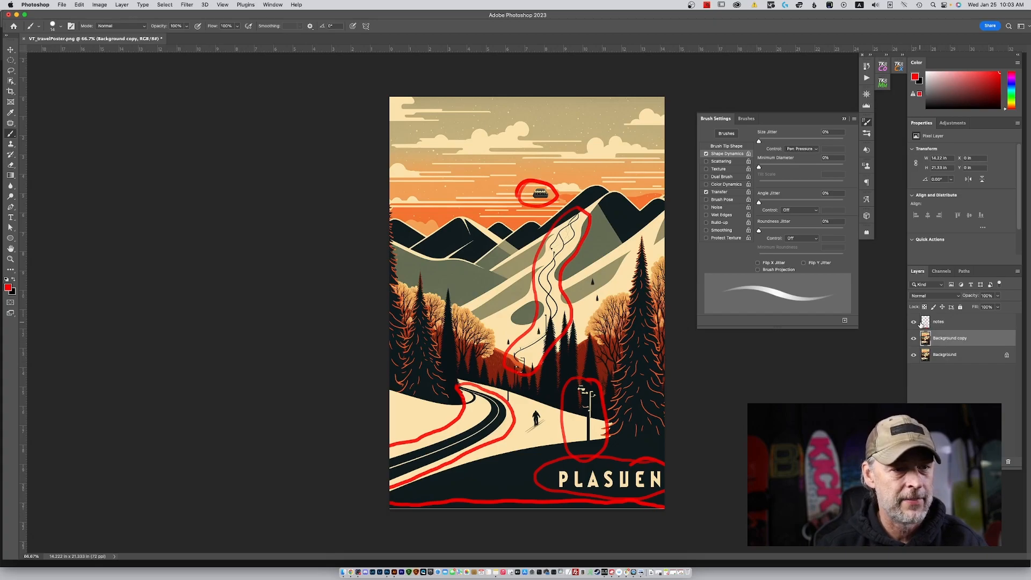
{"action": "left_click", "coordinate": [948, 322]}
{"action": "left_click", "coordinate": [960, 306]}
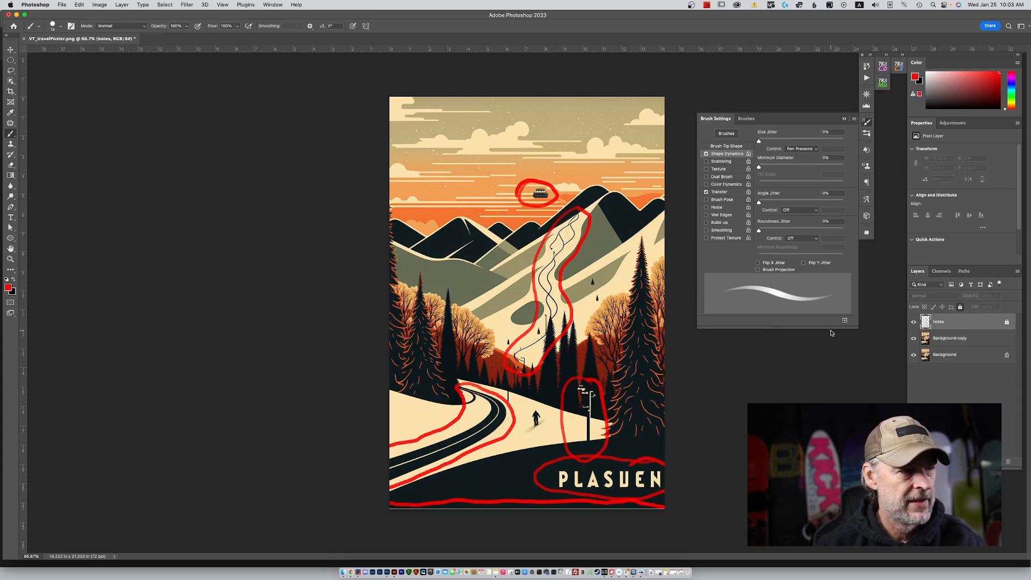
{"action": "left_click", "coordinate": [913, 322]}
Lasso the floating gondola in the sky and remove it on the Background copy layer.
{"action": "key", "text": "l"}
{"action": "left_click_drag", "start_coordinate": [537, 184], "coordinate": [390, 340]}
{"action": "key", "text": "alt+bracketleft"}
{"action": "key", "text": "super+d"}
{"action": "key", "text": "super+plus"}
{"action": "key", "text": "super+plus"}
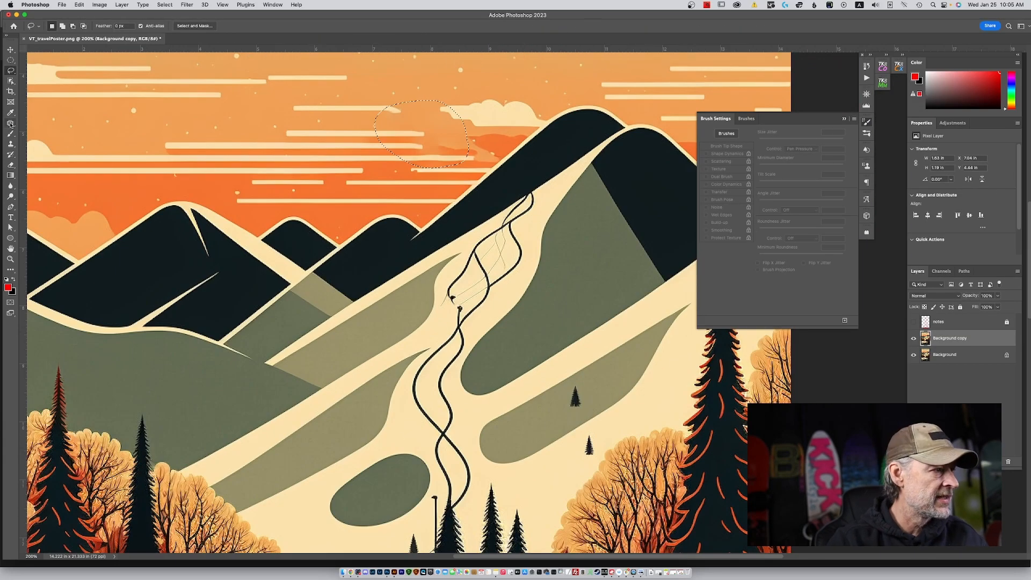
Remove the winding tracks from the ski slope by cloning clean snow over them.
{"action": "key", "text": "s"}
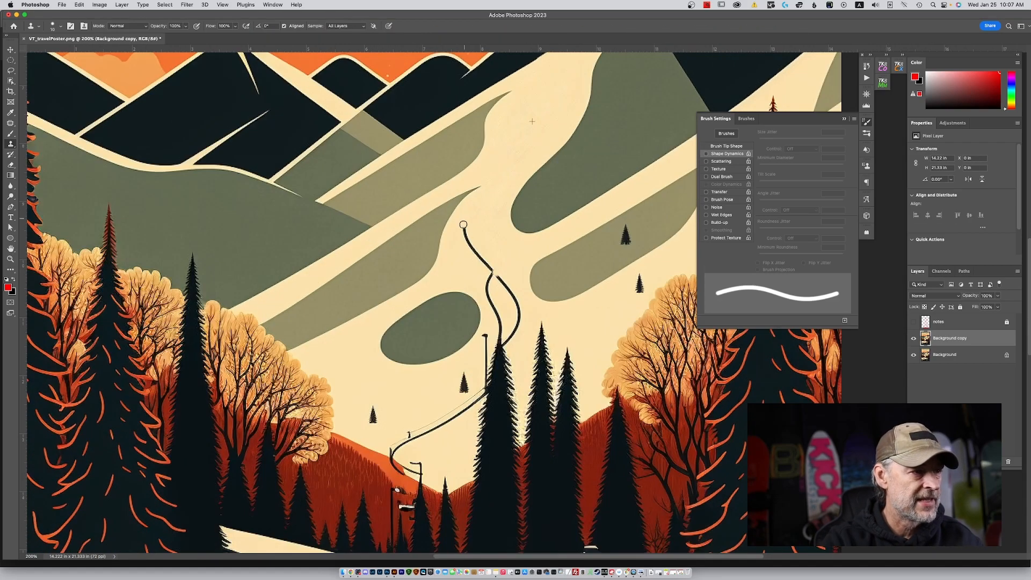
{"action": "mouse_move", "coordinate": [486, 333]}
{"action": "left_mouse_down"}
{"action": "mouse_move", "coordinate": [494, 280]}
{"action": "mouse_move", "coordinate": [501, 299]}
{"action": "left_mouse_up"}
{"action": "mouse_move", "coordinate": [462, 330]}
{"action": "left_mouse_down"}
{"action": "mouse_move", "coordinate": [492, 332]}
{"action": "mouse_move", "coordinate": [428, 356]}
{"action": "left_mouse_up"}
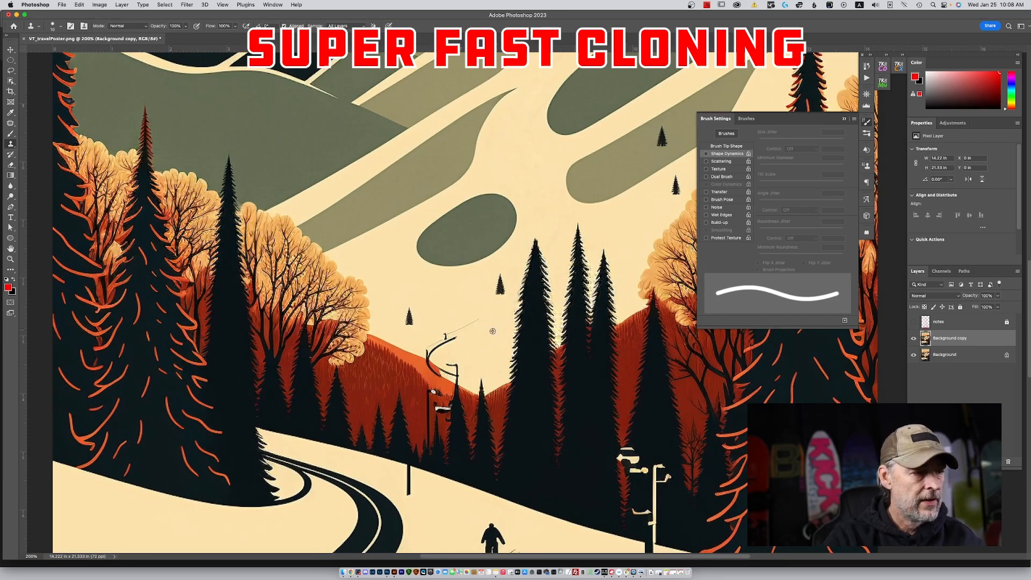
{"action": "mouse_move", "coordinate": [456, 365]}
{"action": "left_mouse_down"}
{"action": "mouse_move", "coordinate": [447, 376]}
{"action": "mouse_move", "coordinate": [430, 366]}
{"action": "left_mouse_up"}
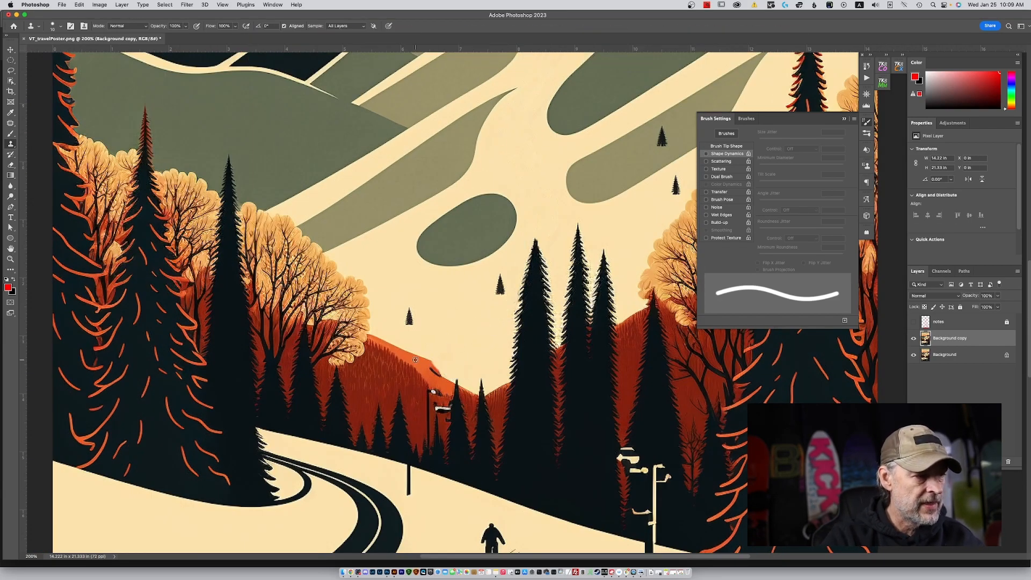
Sample the cream snow color and clean up the edge of the red hill with a 4 px hard brush.
{"action": "key", "text": "b"}
{"action": "left_click", "coordinate": [726, 146]}
{"action": "left_click", "coordinate": [430, 364], "text": "alt"}
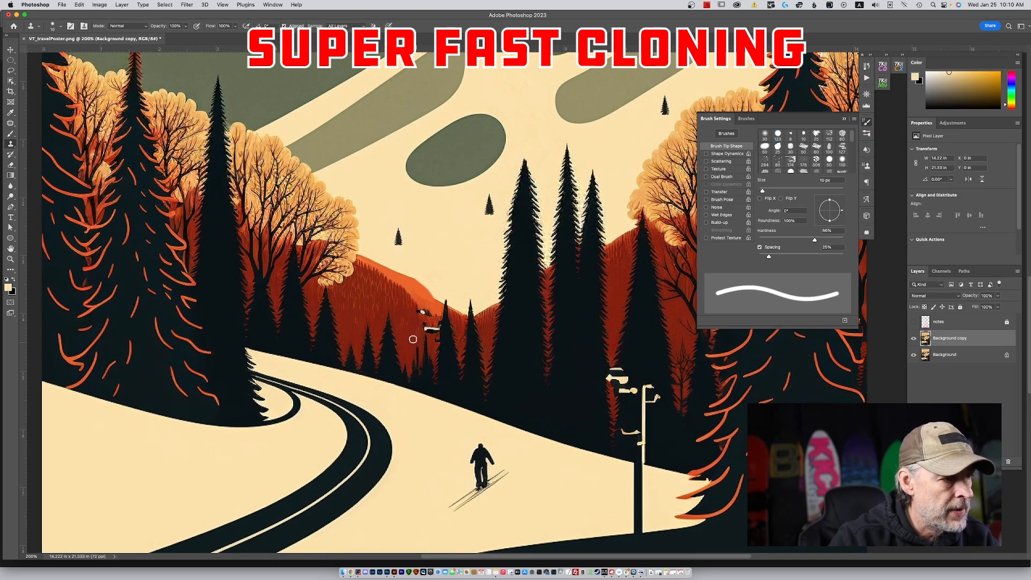
{"action": "left_click_drag", "start_coordinate": [413, 339], "coordinate": [431, 328]}
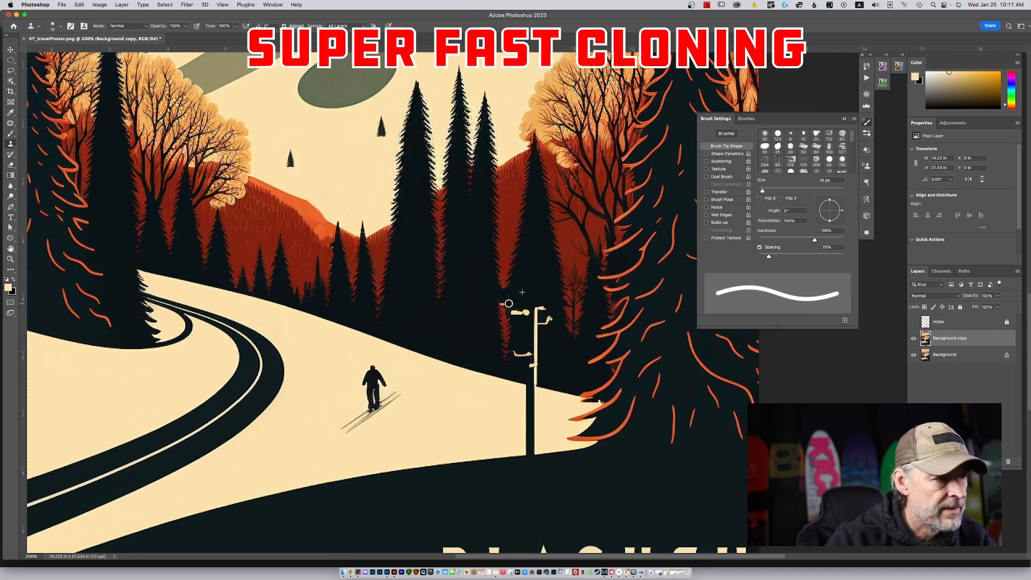
{"action": "mouse_move", "coordinate": [501, 300]}
{"action": "left_mouse_down"}
{"action": "mouse_move", "coordinate": [498, 378]}
{"action": "mouse_move", "coordinate": [567, 366]}
{"action": "mouse_move", "coordinate": [487, 374]}
{"action": "mouse_move", "coordinate": [528, 385]}
{"action": "mouse_move", "coordinate": [530, 451]}
{"action": "left_mouse_up"}
Set the clone source rotation to 0 and retouch away the remaining poles among the trees.
{"action": "left_click", "coordinate": [866, 166]}
{"action": "double_click", "coordinate": [830, 222]}
{"action": "type", "text": "0b"}
{"action": "left_click_drag", "start_coordinate": [520, 382], "coordinate": [541, 388]}
{"action": "left_click", "coordinate": [525, 392], "text": "alt"}
{"action": "key", "text": "super+0"}
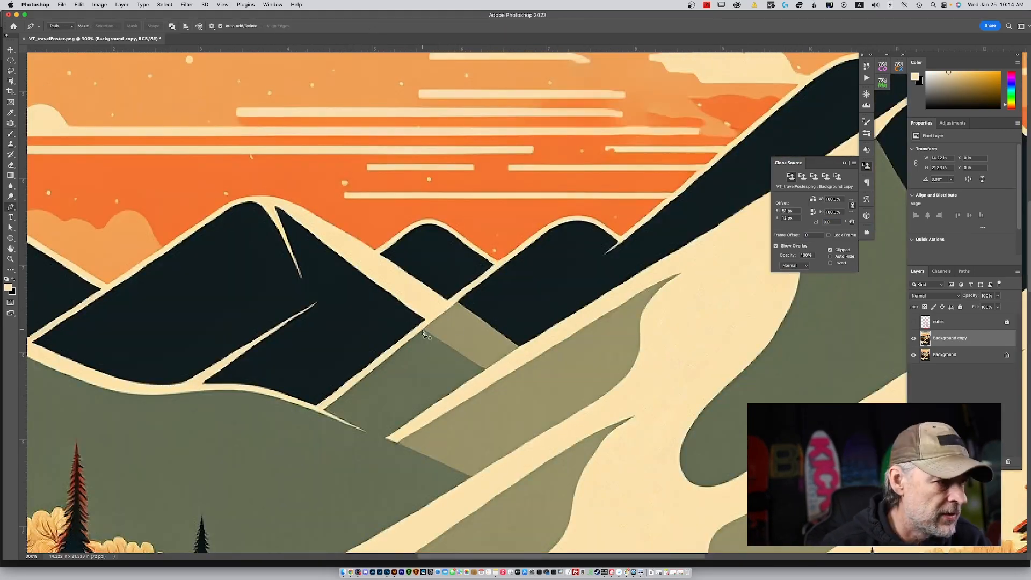
Outline the curved road with a pen path and convert the path into a selection.
{"action": "left_click", "coordinate": [481, 283]}
{"action": "left_click", "coordinate": [391, 354]}
{"action": "left_click", "coordinate": [467, 381]}
{"action": "left_click_drag", "start_coordinate": [562, 321], "coordinate": [574, 317]}
{"action": "left_click", "coordinate": [562, 321], "text": "alt"}
{"action": "left_click", "coordinate": [480, 282]}
{"action": "right_click", "coordinate": [506, 306]}
{"action": "left_click", "coordinate": [529, 332]}
{"action": "key", "text": "Return"}
Paint the selected road over with the cream snow color and deselect.
{"action": "key", "text": "b"}
{"action": "left_click", "coordinate": [523, 314], "text": "alt"}
{"action": "left_click_drag", "start_coordinate": [456, 322], "coordinate": [517, 318]}
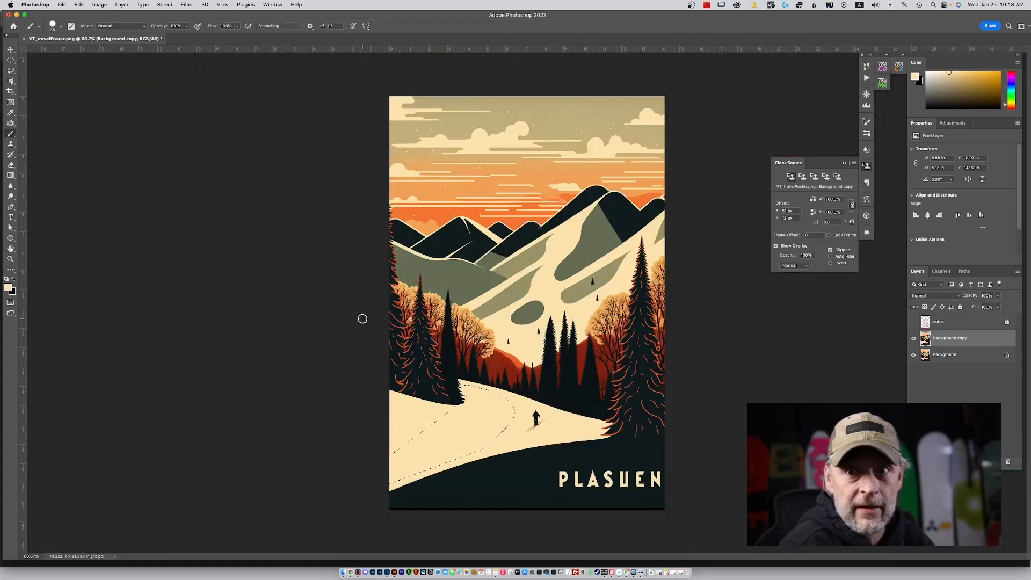
{"action": "key", "text": "super+d"}
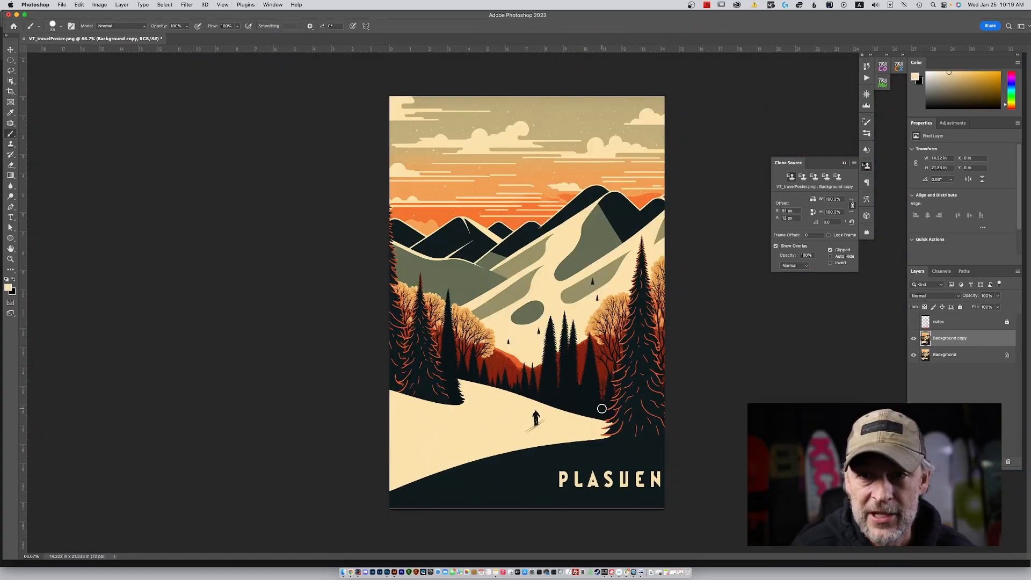
Select the PLASUEN lettering, fill the area to remove it, and deselect.
{"action": "left_click_drag", "start_coordinate": [668, 465], "coordinate": [672, 492]}
{"action": "key", "text": "shift+BackSpace"}
{"action": "key", "text": "Return"}
{"action": "key", "text": "super+d"}
Remove the thin light line along the poster's lower edge with the Spot Healing Brush.
{"action": "left_click", "coordinate": [10, 123]}
{"action": "left_click_drag", "start_coordinate": [391, 508], "coordinate": [663, 508]}
{"action": "left_click", "coordinate": [914, 322]}
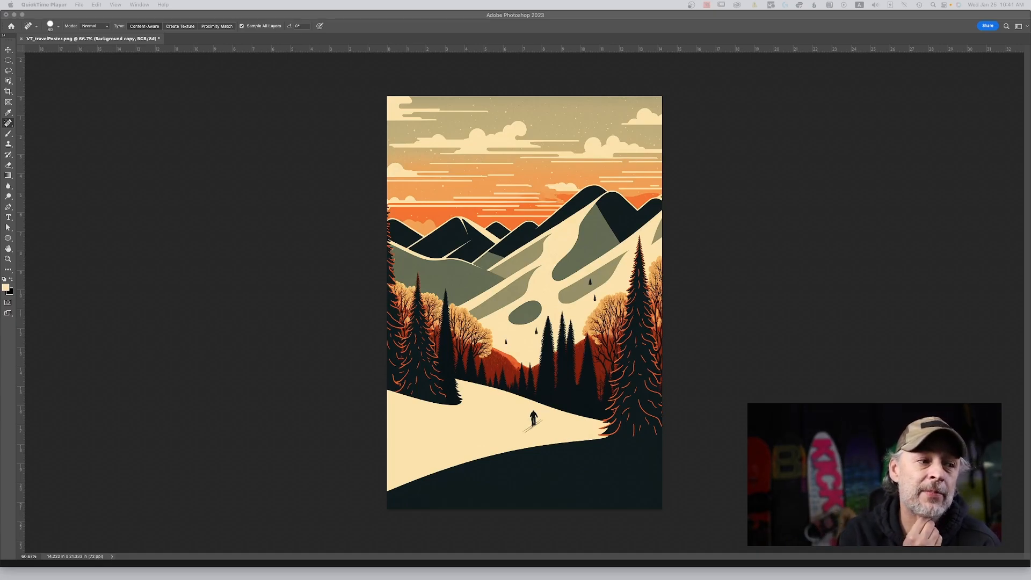
Export the retouched poster as VT_travelPoster_retouched.jpg into the Video Record Vt poster folder.
{"action": "key", "text": "super+Tab"}
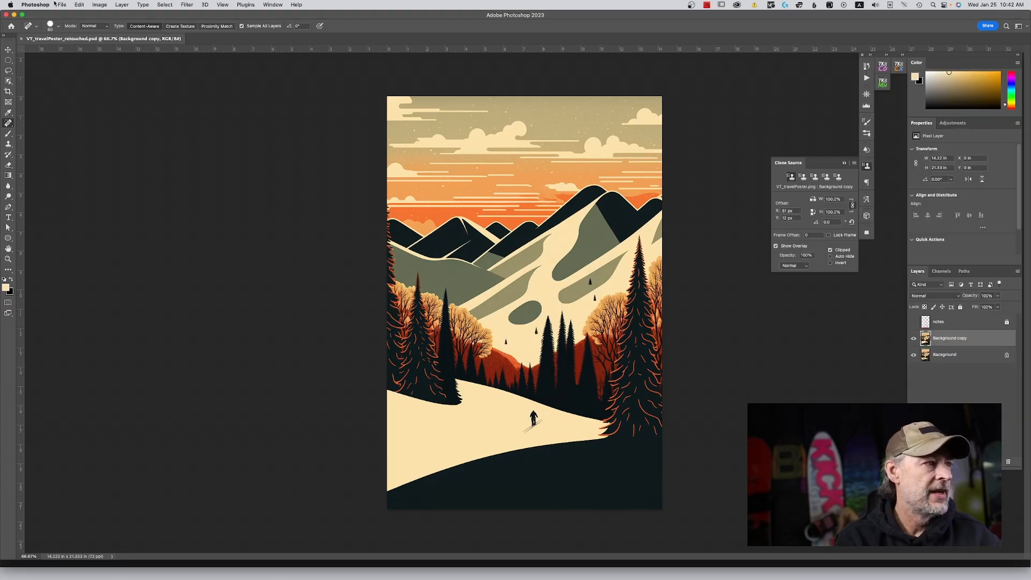
{"action": "left_click", "coordinate": [62, 4]}
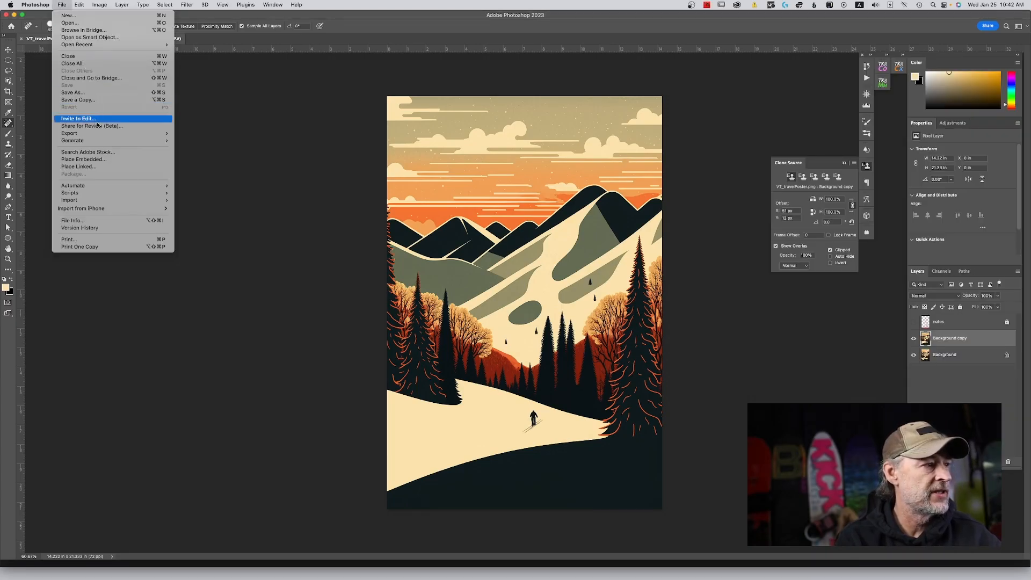
{"action": "mouse_move", "coordinate": [156, 133]}
{"action": "left_click", "coordinate": [222, 142]}
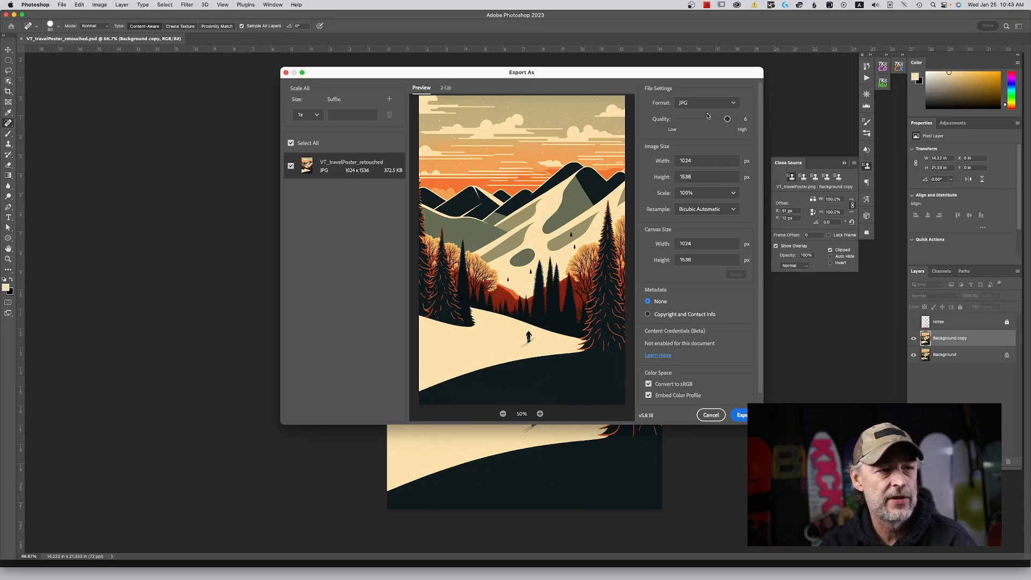
{"action": "left_click", "coordinate": [740, 414]}
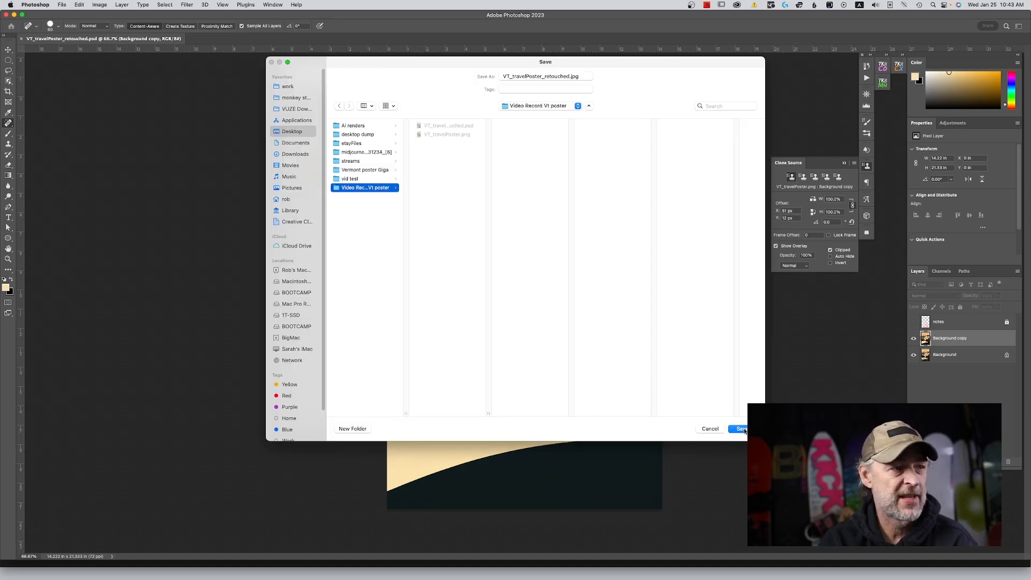
{"action": "left_click", "coordinate": [742, 429]}
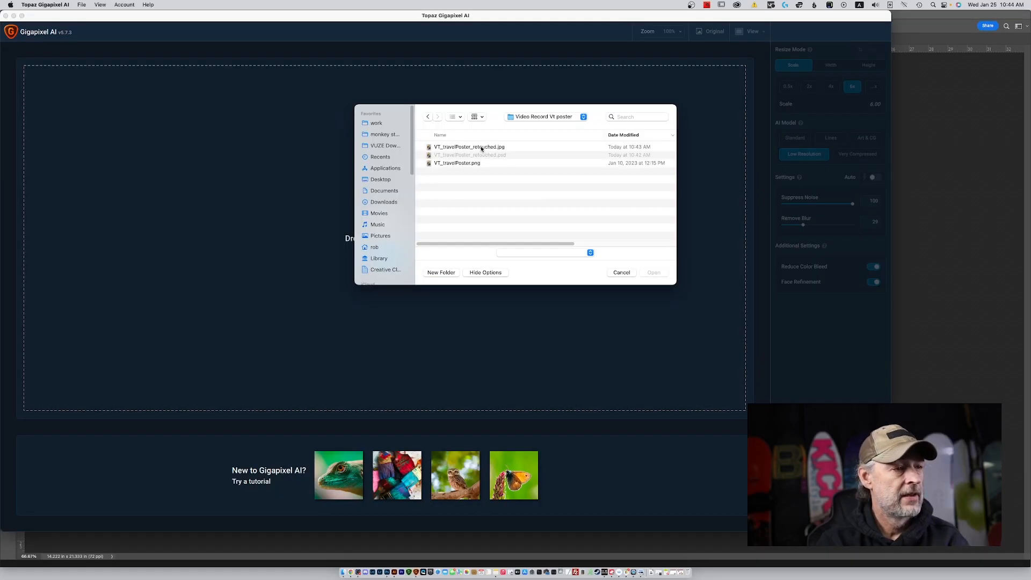
Open VT_travelPoster_retouched.jpg in Topaz Gigapixel AI.
{"action": "left_click", "coordinate": [461, 147]}
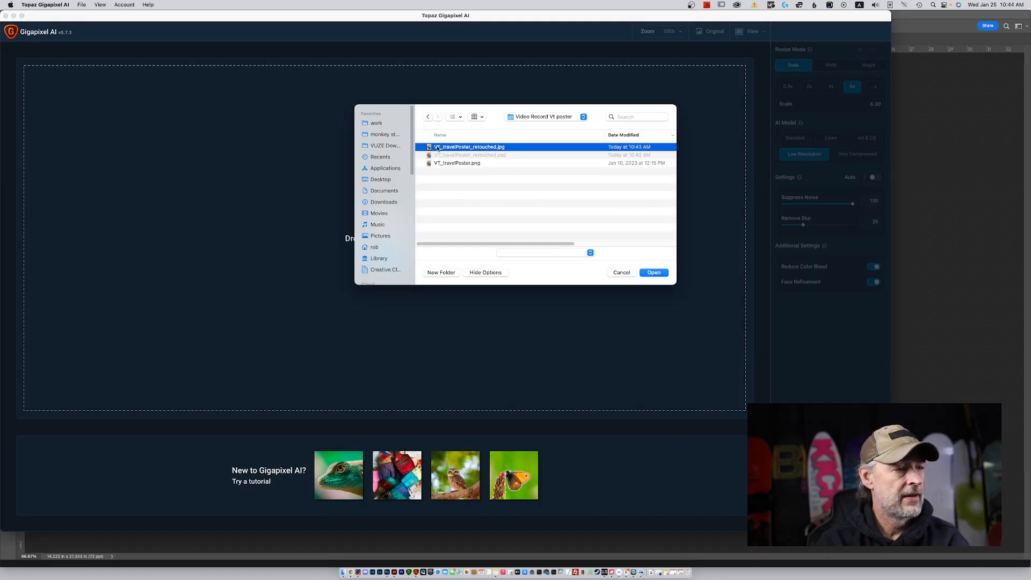
{"action": "double_click", "coordinate": [433, 148]}
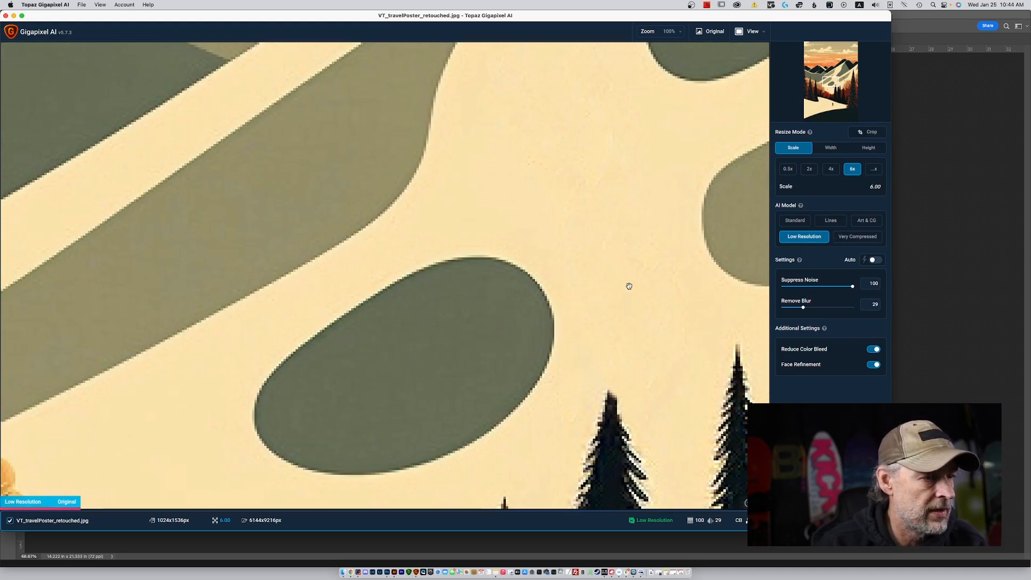
Inspect the upscaled slope shapes and compare the Art & CG model with Low Resolution.
{"action": "left_click_drag", "start_coordinate": [623, 285], "coordinate": [698, 292]}
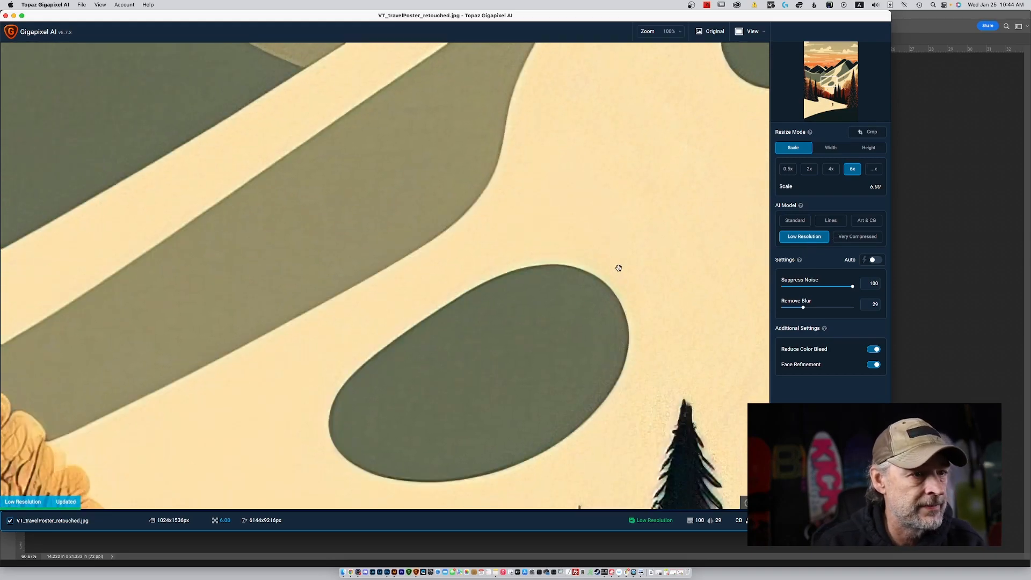
{"action": "left_click_drag", "start_coordinate": [628, 250], "coordinate": [678, 299]}
{"action": "left_click_drag", "start_coordinate": [662, 260], "coordinate": [656, 307]}
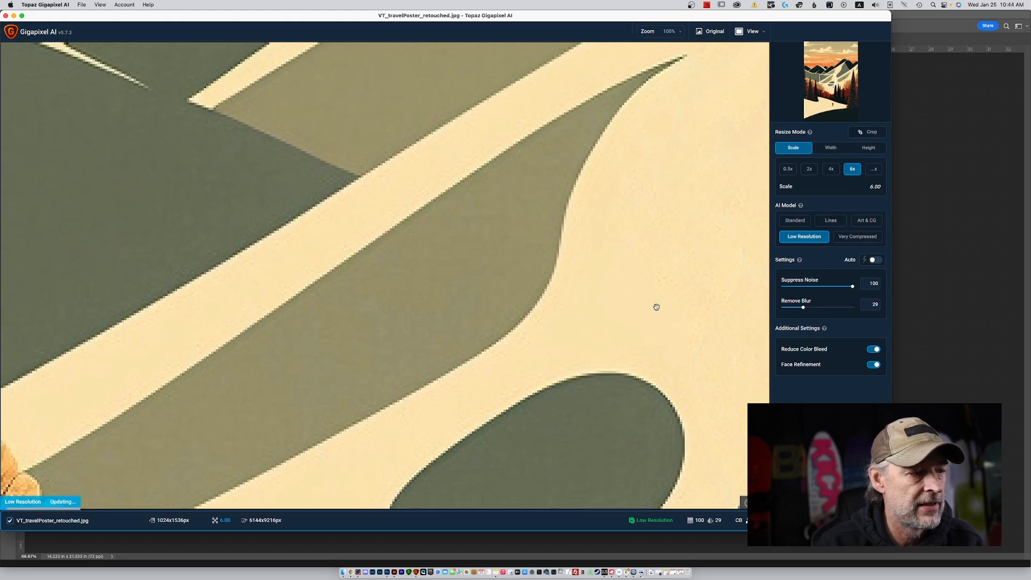
{"action": "left_click", "coordinate": [866, 225]}
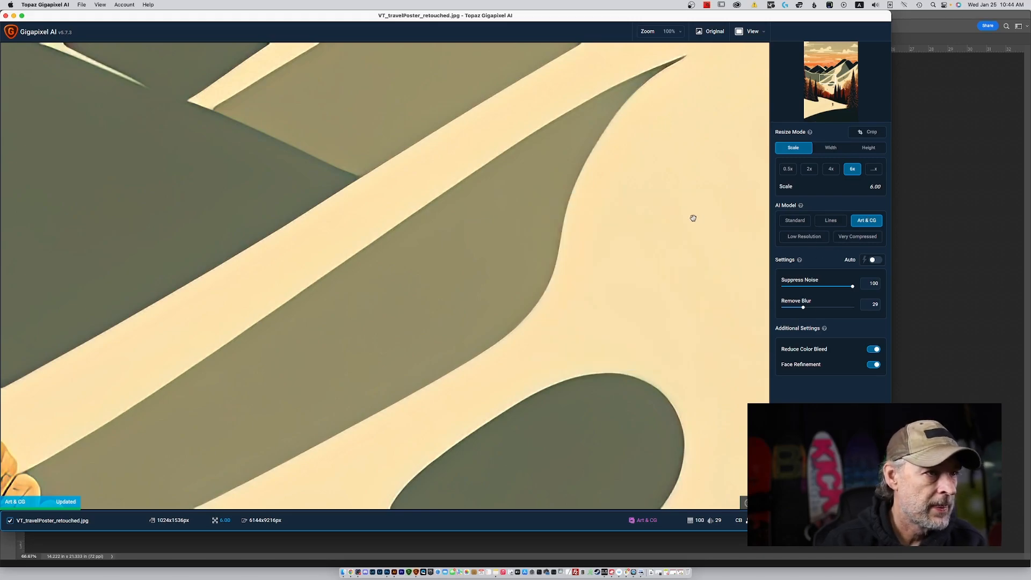
{"action": "left_click", "coordinate": [809, 241]}
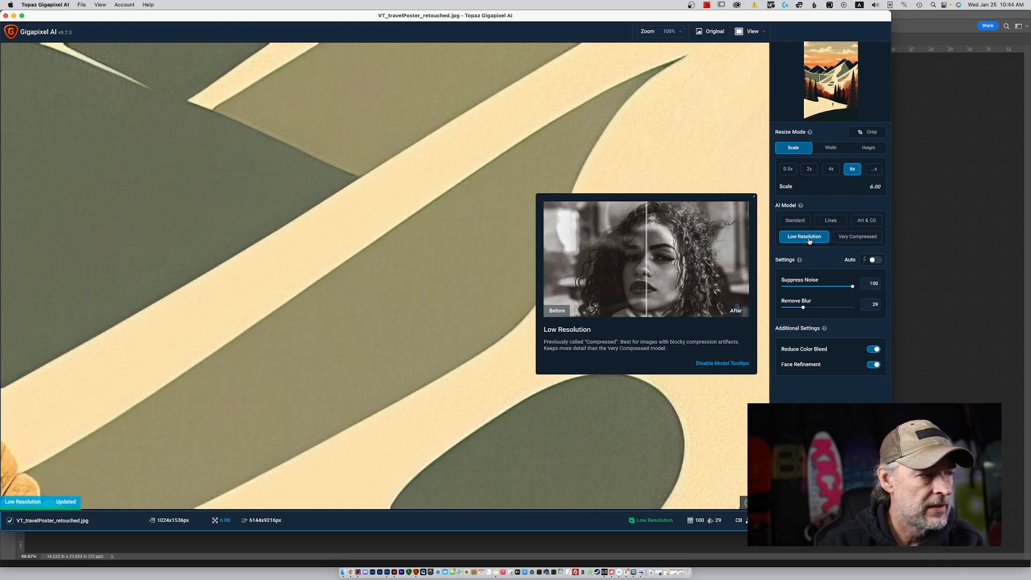
Upscale the poster 6x with the Art & CG model, save the result and quit Topaz Gigapixel AI.
{"action": "left_click", "coordinate": [866, 219]}
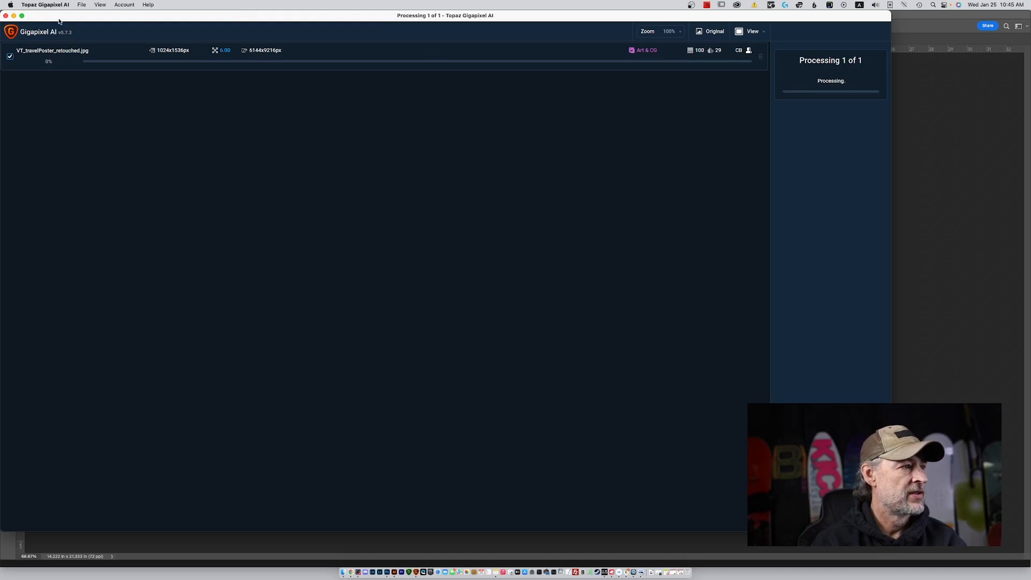
{"action": "left_click", "coordinate": [47, 4]}
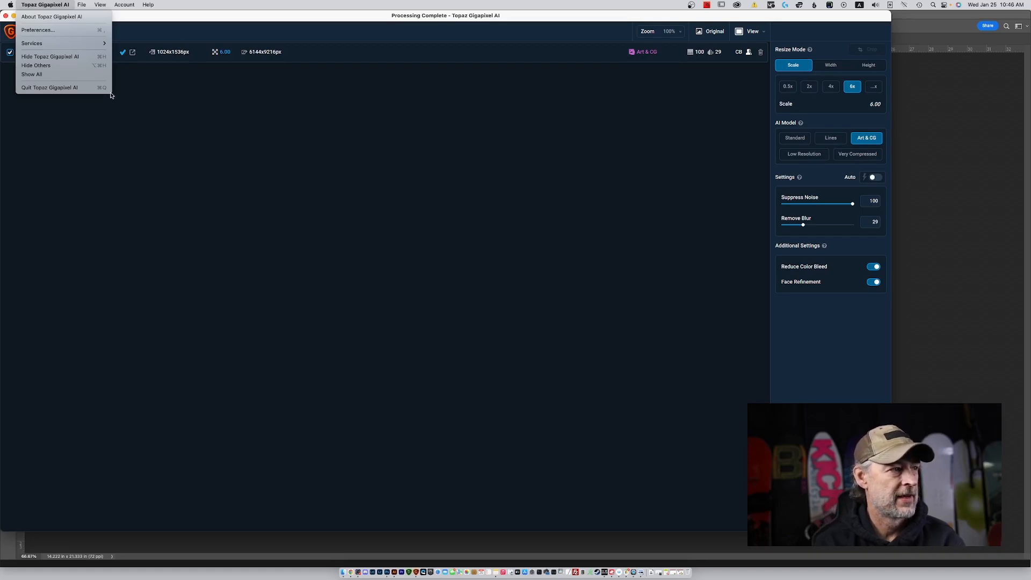
{"action": "left_click", "coordinate": [54, 88]}
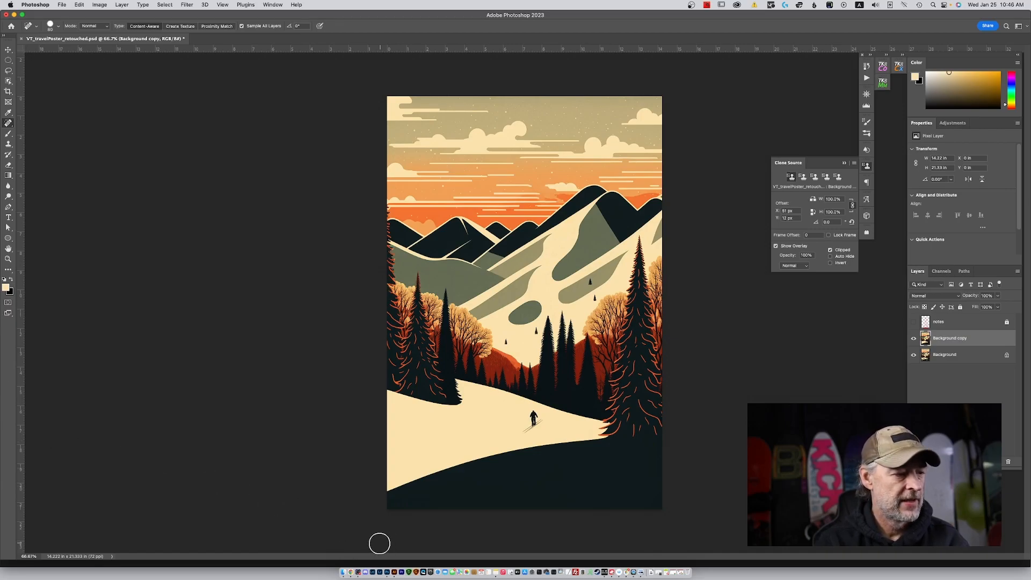
Switch to Illustrator and open VT_travelPoster_retouched-art-scale-6_00x-gigapixel.jpg from the Video Record Vt poster folder.
{"action": "left_click", "coordinate": [395, 558]}
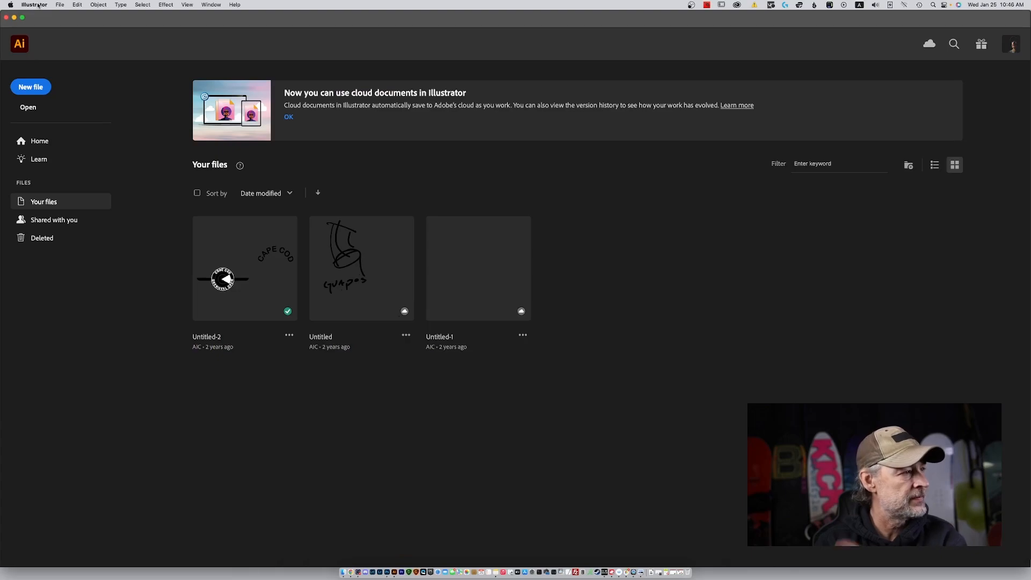
{"action": "left_click", "coordinate": [59, 4]}
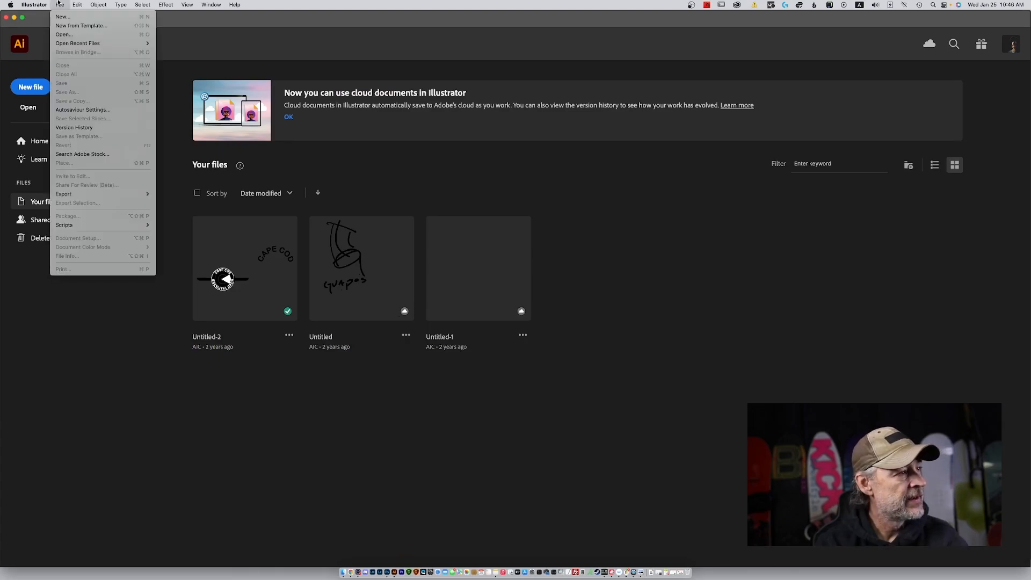
{"action": "left_click", "coordinate": [64, 34]}
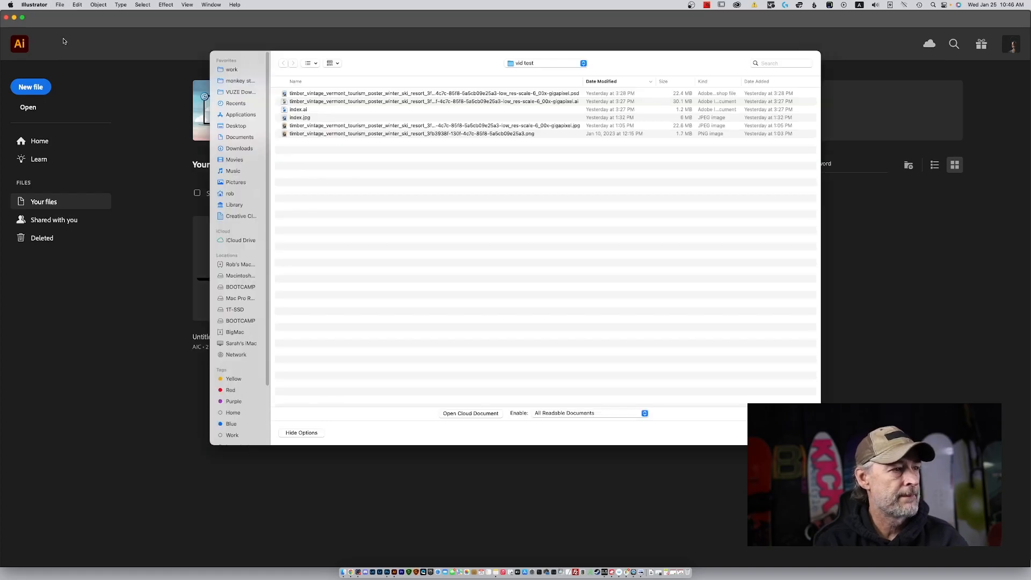
{"action": "left_click", "coordinate": [539, 63]}
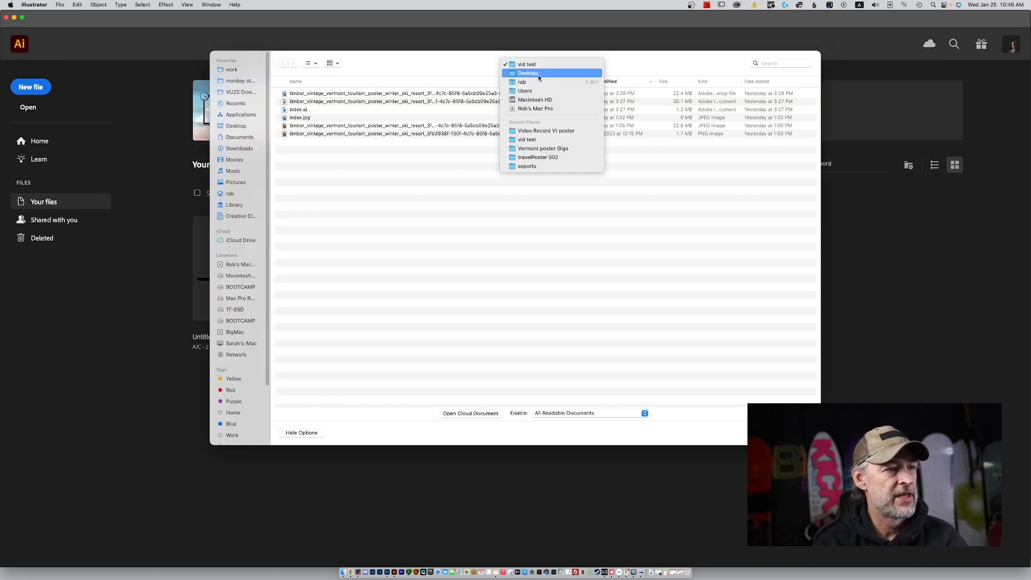
{"action": "left_click", "coordinate": [542, 130]}
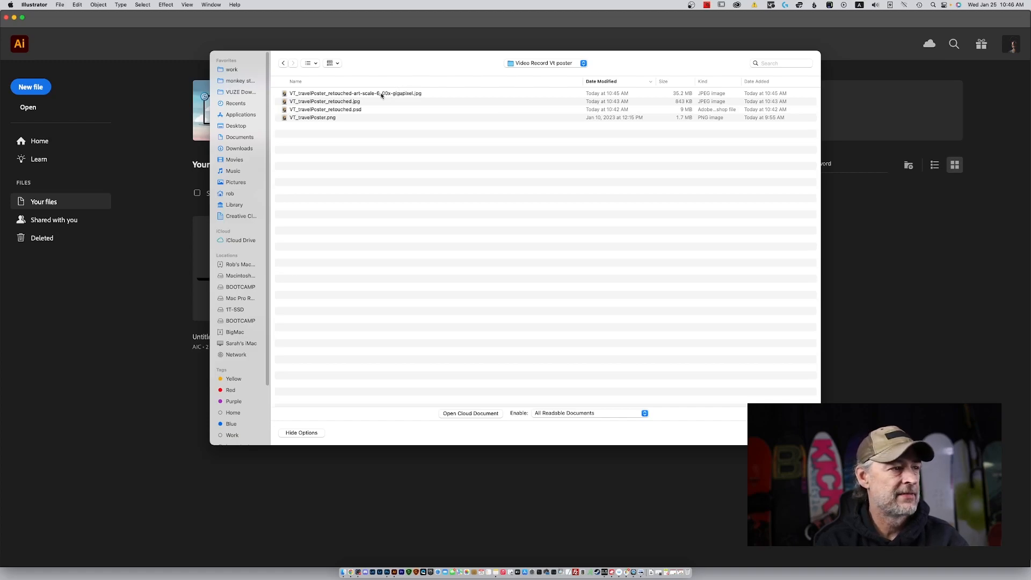
{"action": "left_click", "coordinate": [325, 93]}
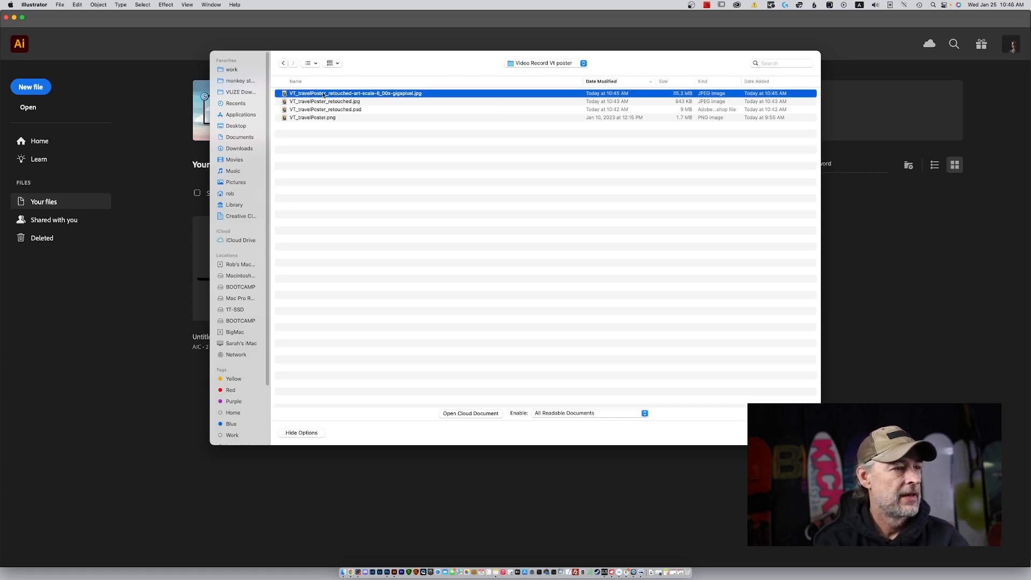
{"action": "double_click", "coordinate": [285, 94]}
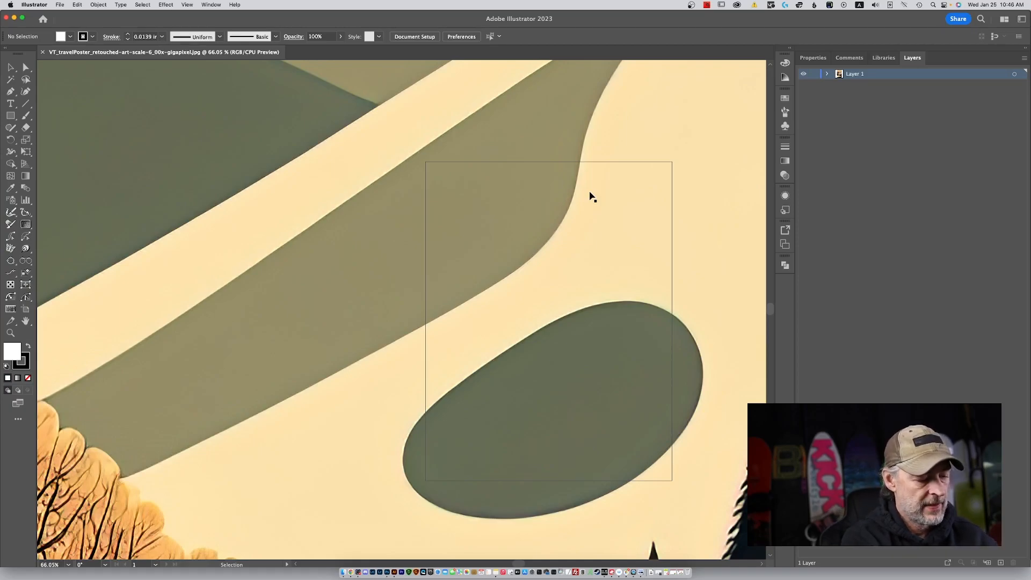
Examine the upscaled poster as a whole and the edges of its slope shapes up close.
{"action": "key", "text": "super+minus"}
{"action": "key", "text": "super+minus"}
{"action": "key", "text": "super+minus"}
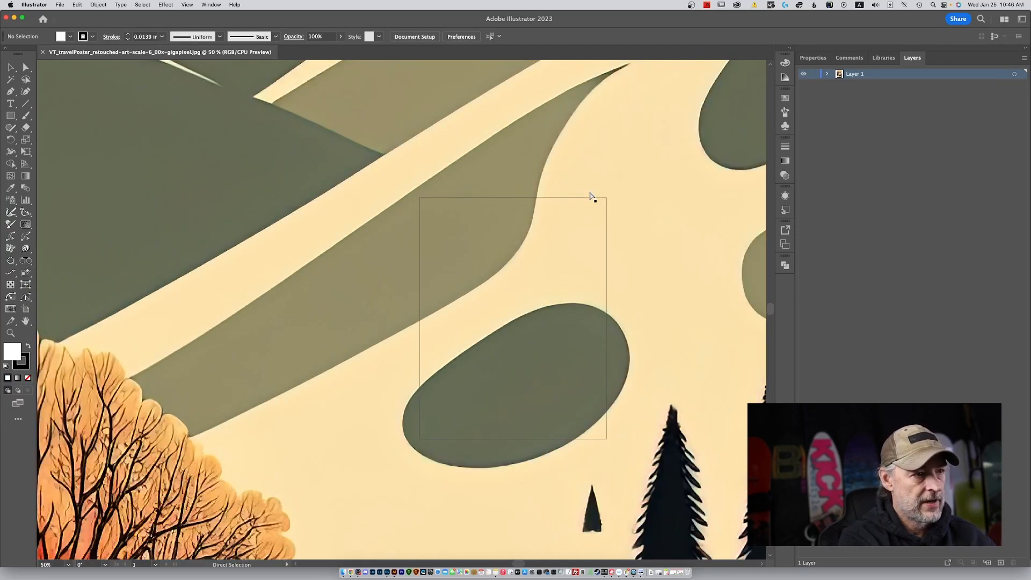
{"action": "key", "text": "super+minus"}
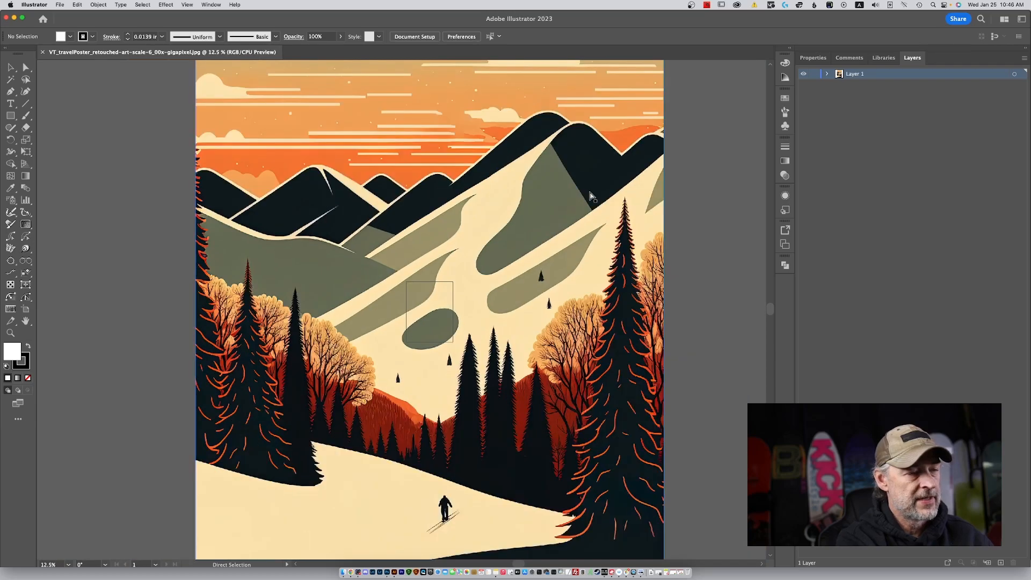
{"action": "key", "text": "super+minus"}
{"action": "key", "text": "super+plus"}
{"action": "key", "text": "super+plus"}
{"action": "key", "text": "super+plus"}
{"action": "key", "text": "super+plus"}
{"action": "key", "text": "super+plus"}
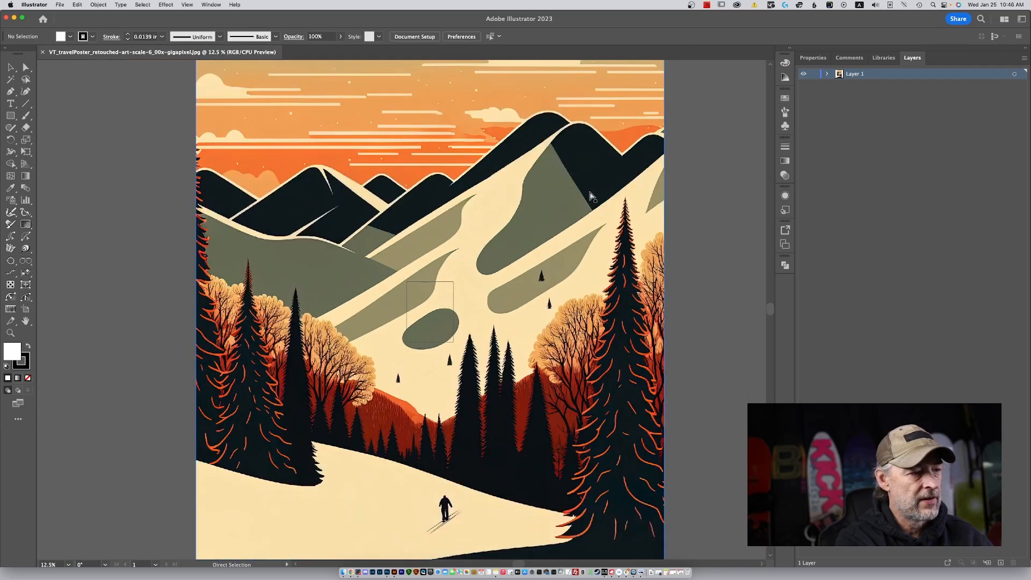
{"action": "key", "text": "super+plus"}
{"action": "key", "text": "super+plus"}
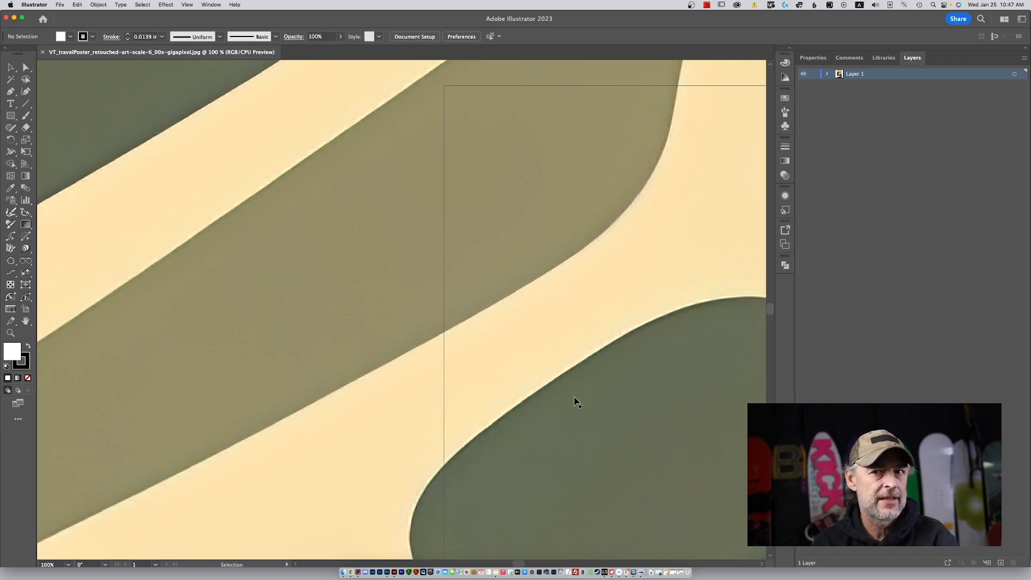
Image Trace the poster in Full Tone color with 85 colors, 100% paths, 100% corners and 1 px noise, and expand it.
{"action": "left_click", "coordinate": [827, 74]}
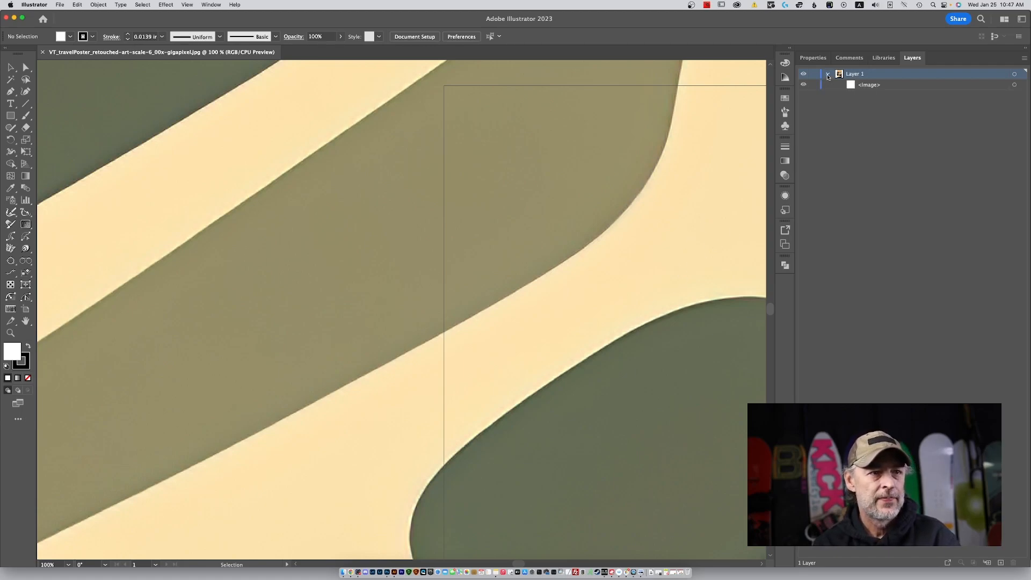
{"action": "left_click", "coordinate": [1014, 85]}
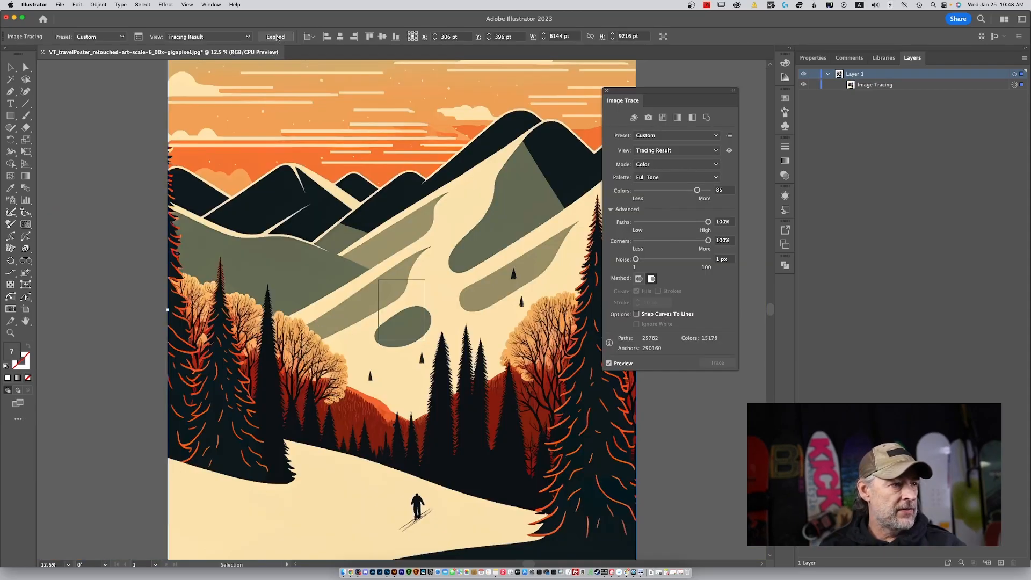
{"action": "left_click", "coordinate": [277, 37]}
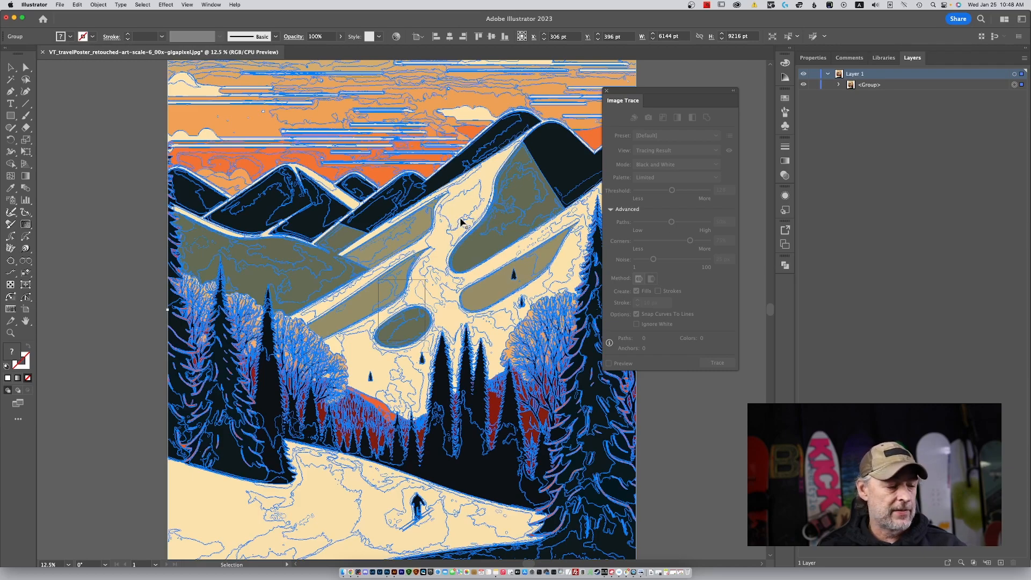
Examine the traced paths and anchor points along the edges of the slope shapes up close.
{"action": "key", "text": "a"}
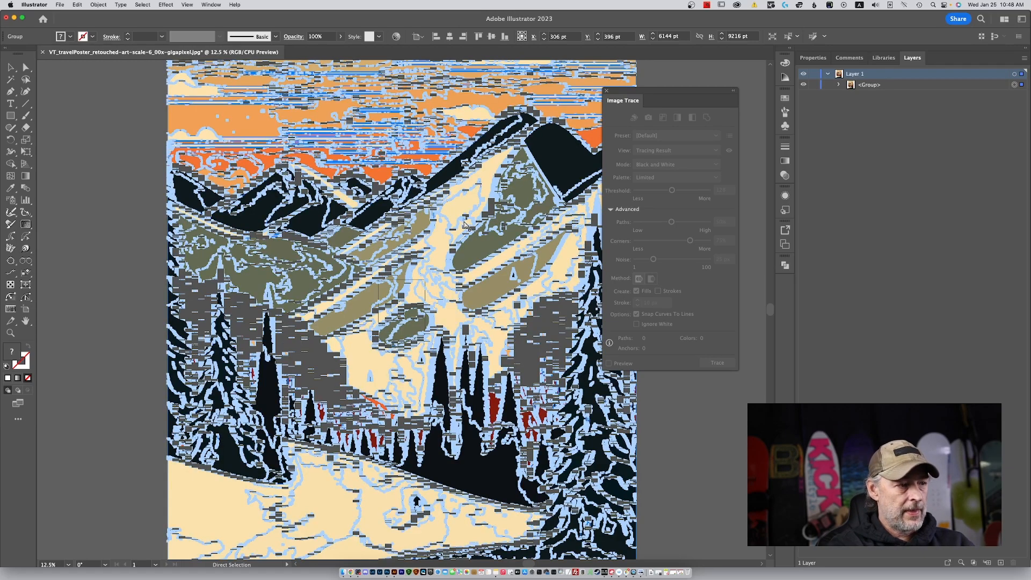
{"action": "key", "text": "super+equal"}
{"action": "key", "text": "super+equal"}
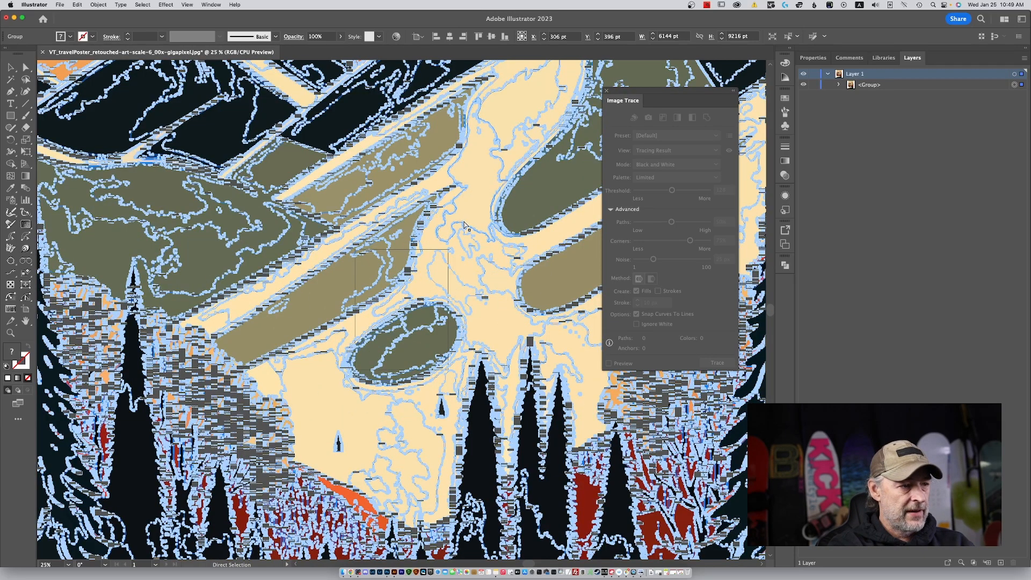
{"action": "key", "text": "super+equal"}
{"action": "key", "text": "super+equal"}
{"action": "key", "text": "super+equal"}
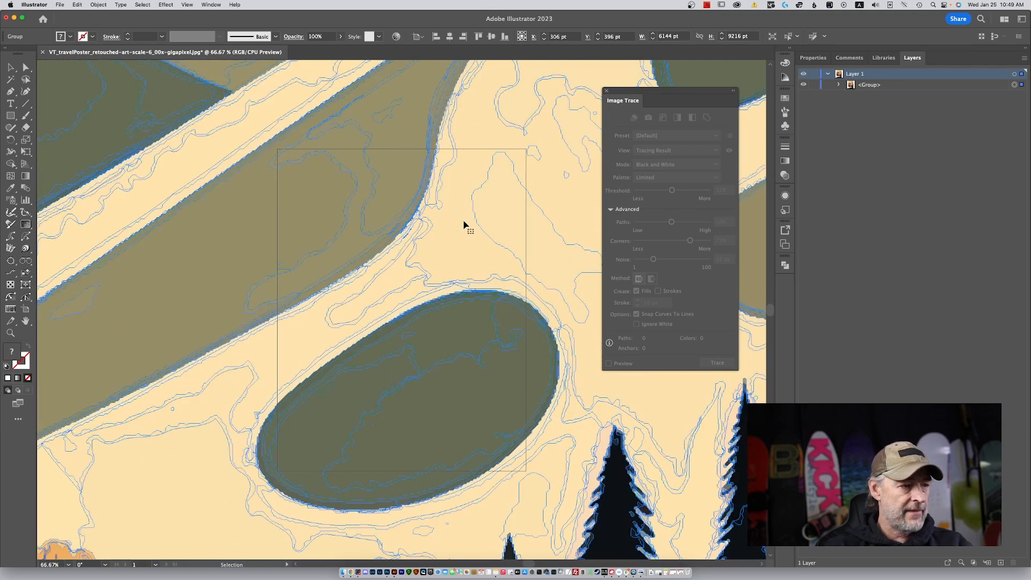
{"action": "key", "text": "a"}
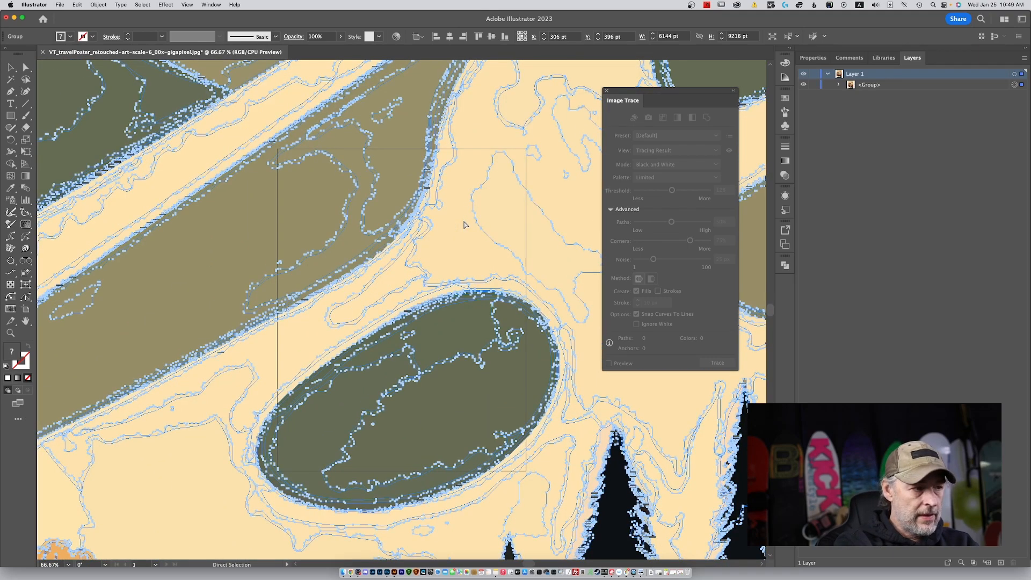
{"action": "key", "text": "super+equal"}
{"action": "key", "text": "super+equal"}
{"action": "key", "text": "v"}
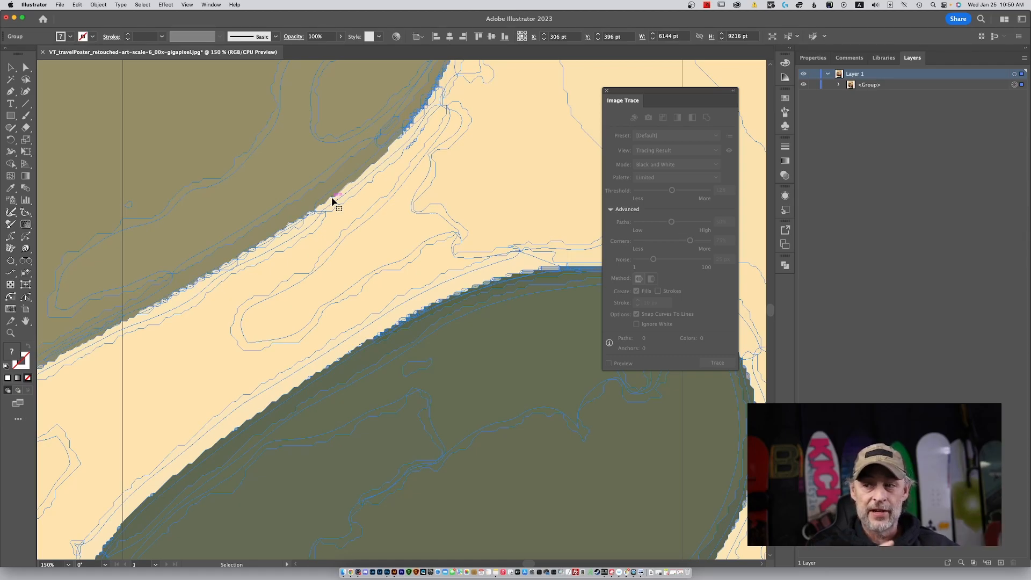
Review how densely the anchor points are spread across the slopes, trees and entire traced poster.
{"action": "key", "text": "a"}
{"action": "key", "text": "super+minus"}
{"action": "key", "text": "super+minus"}
{"action": "key", "text": "super+minus"}
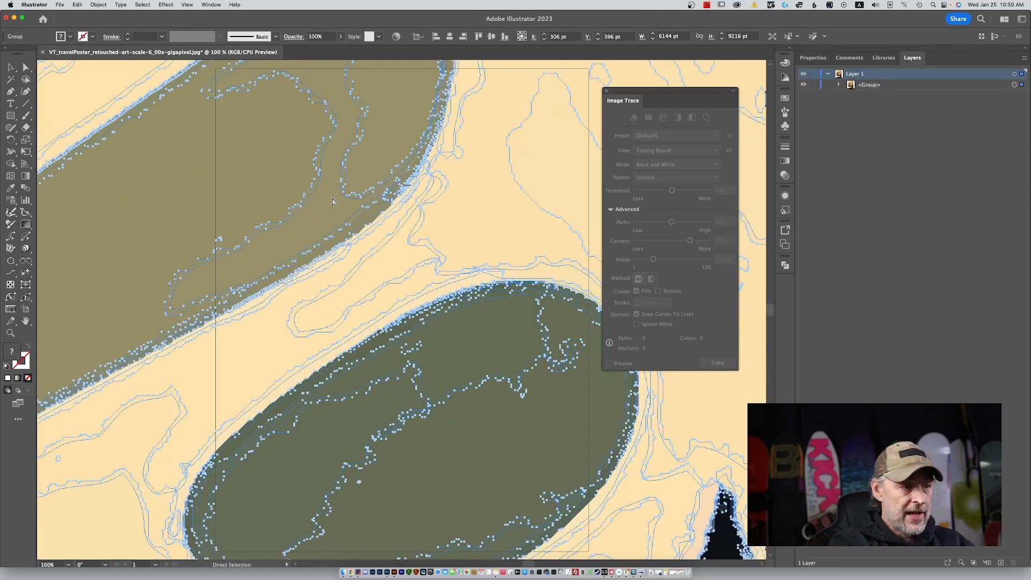
{"action": "key", "text": "super+minus"}
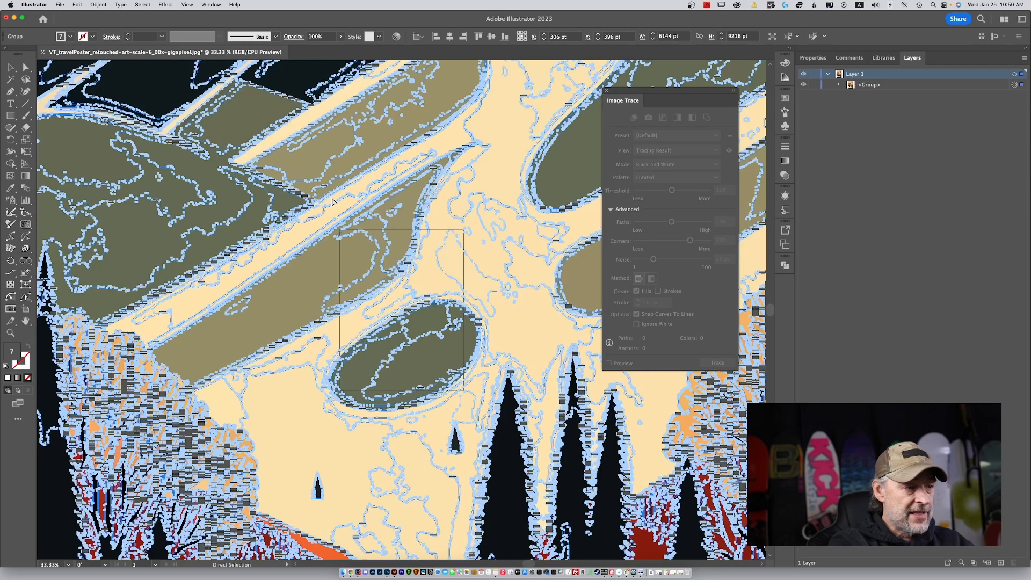
{"action": "key", "text": "super+minus"}
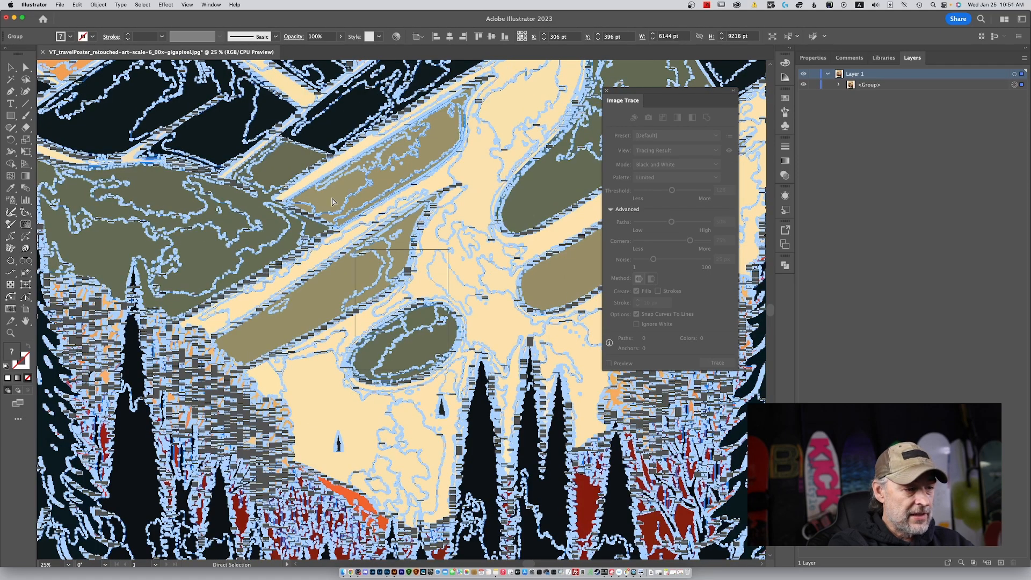
{"action": "key", "text": "super+minus"}
{"action": "key", "text": "super+minus"}
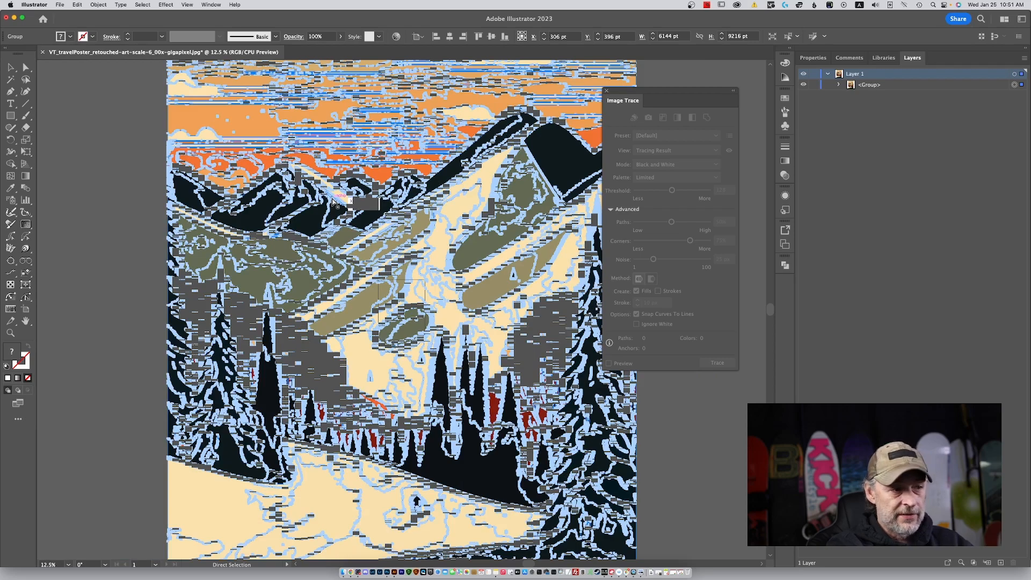
{"action": "key", "text": "super+minus"}
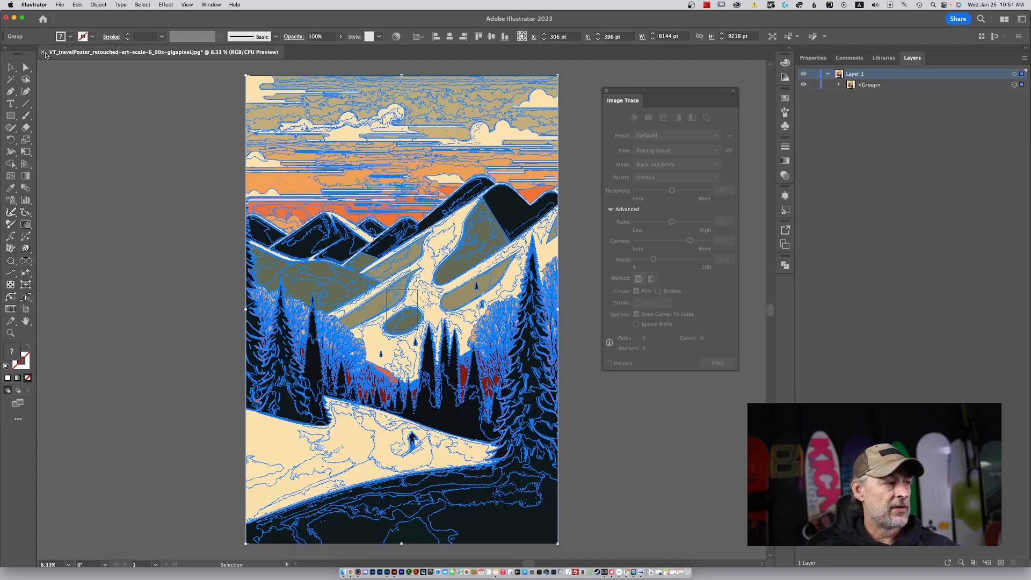
Close the traced poster and save it as an Adobe Illustrator (ai) file in the Video Record Vt poster folder.
{"action": "left_click", "coordinate": [43, 53]}
{"action": "left_click", "coordinate": [524, 319]}
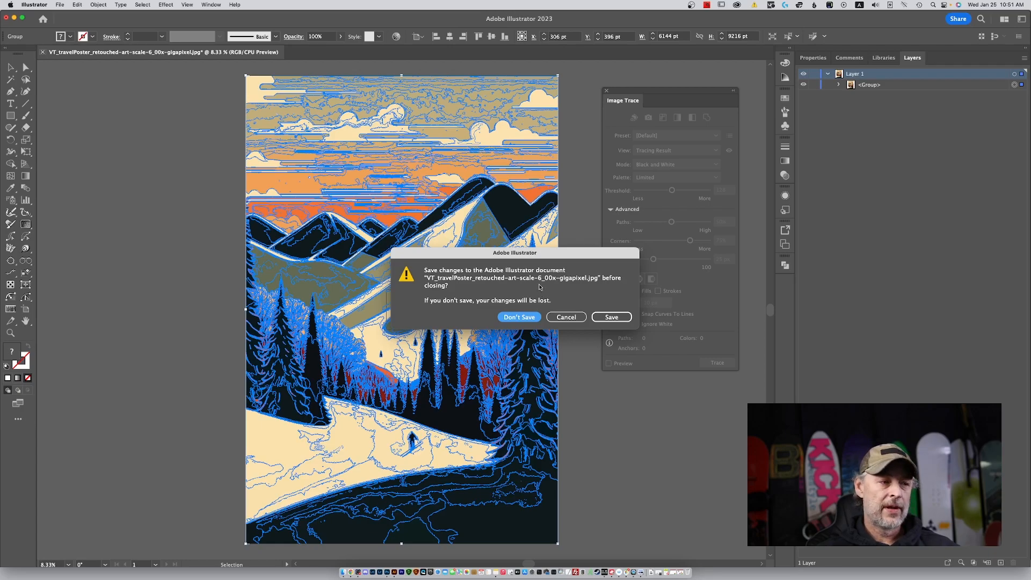
{"action": "left_click", "coordinate": [607, 318]}
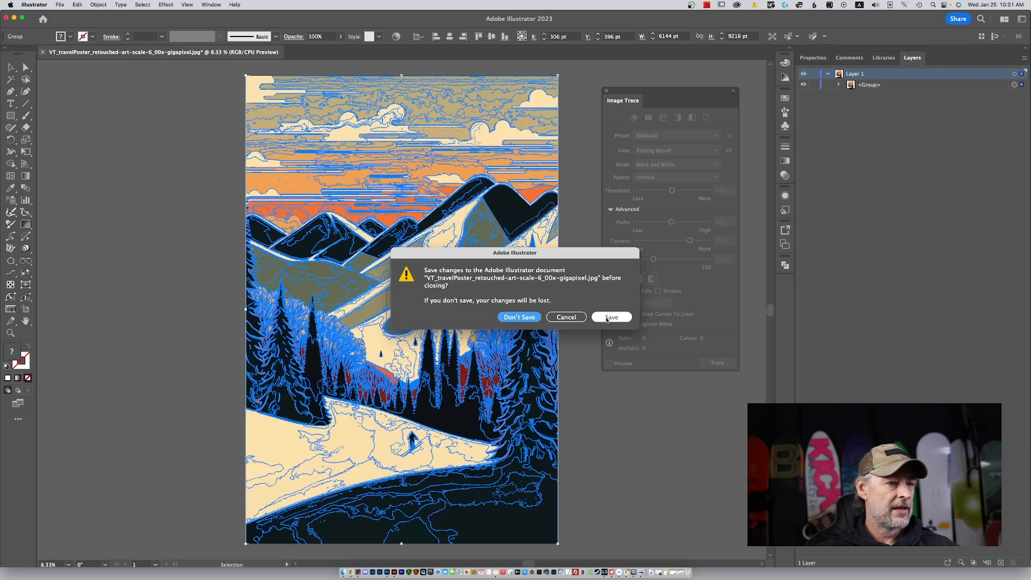
{"action": "left_click", "coordinate": [607, 318]}
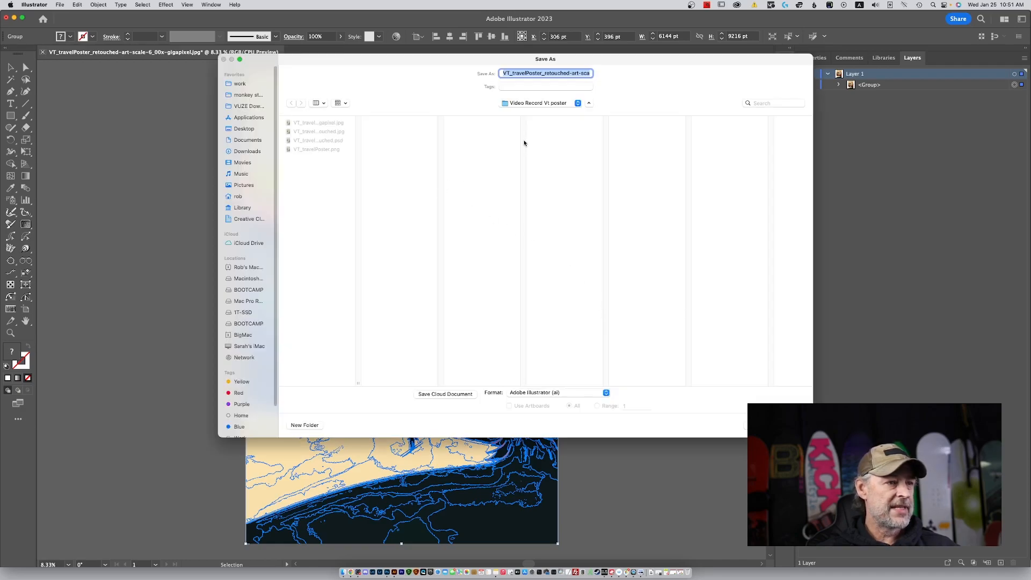
{"action": "left_click_drag", "start_coordinate": [585, 73], "coordinate": [614, 75]}
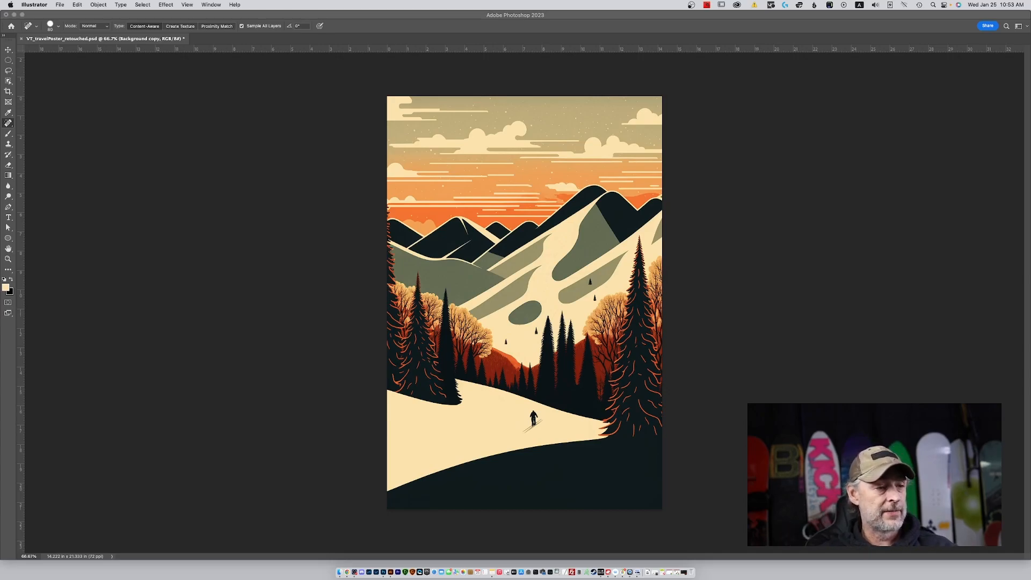
Switch to Photoshop and add a Gradient Map adjustment layer above the Background copy layer, using the Linear method.
{"action": "left_click", "coordinate": [928, 23]}
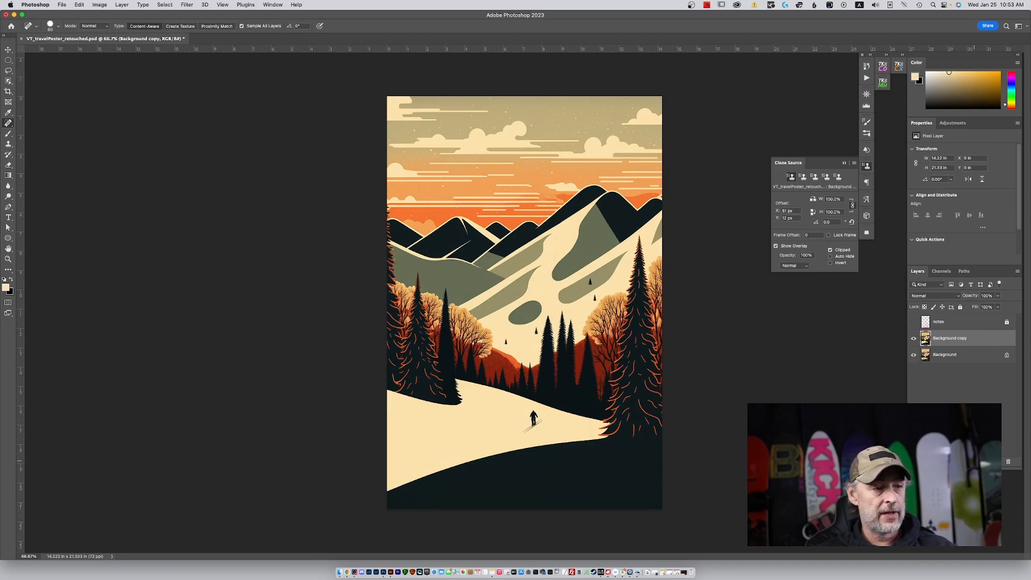
{"action": "left_click", "coordinate": [975, 461]}
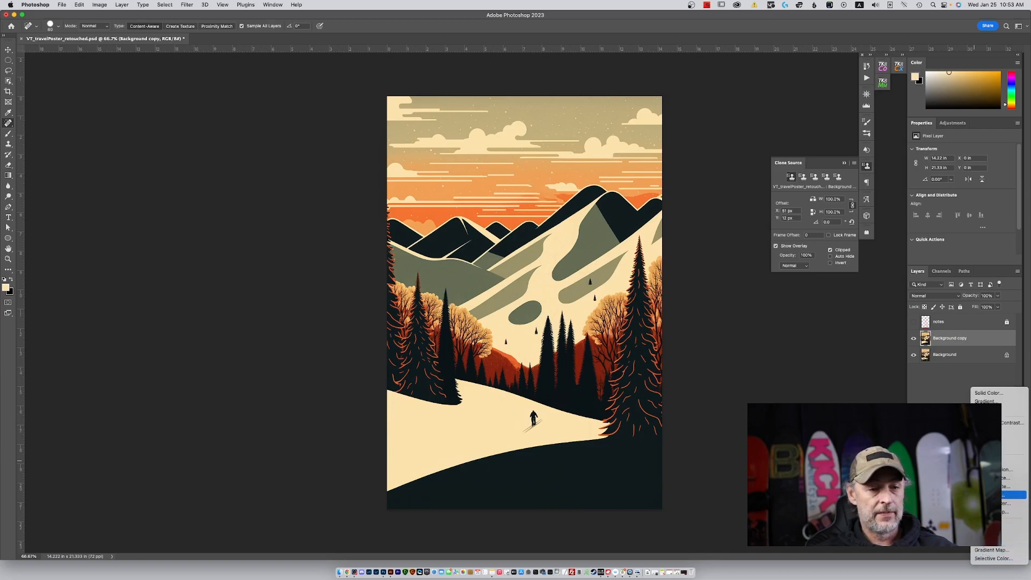
{"action": "left_click", "coordinate": [956, 428]}
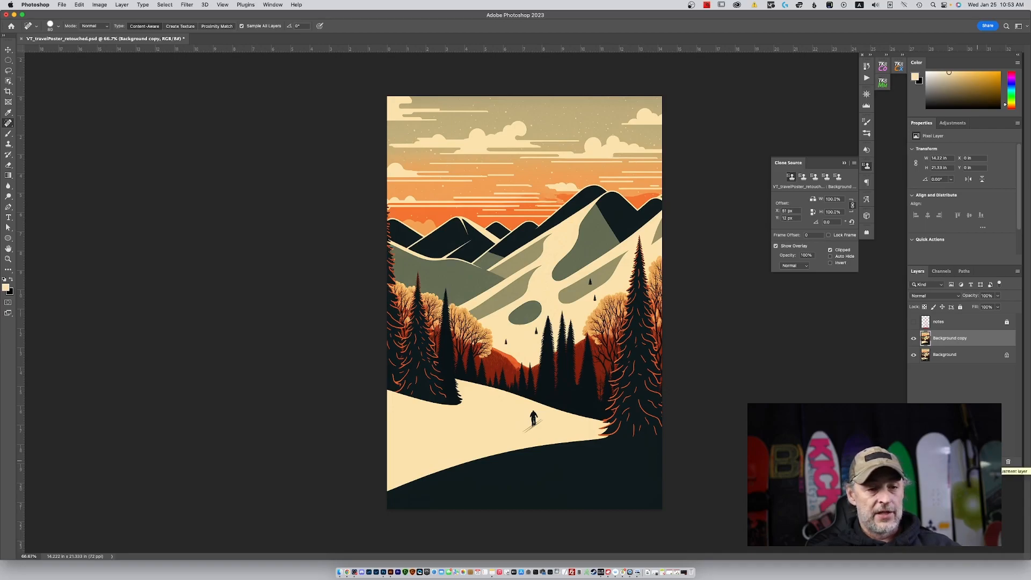
{"action": "left_click", "coordinate": [975, 461]}
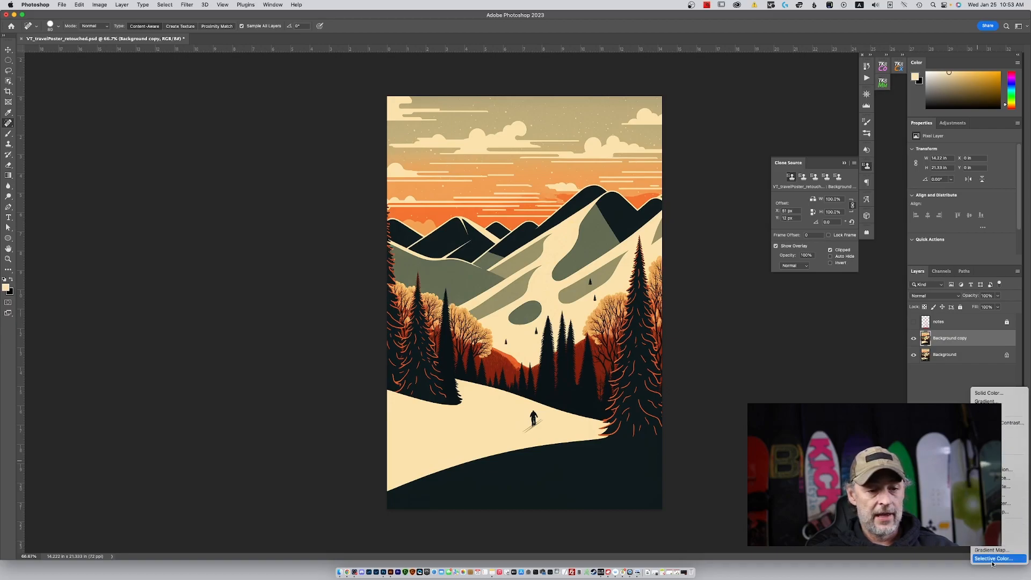
{"action": "left_click", "coordinate": [995, 550]}
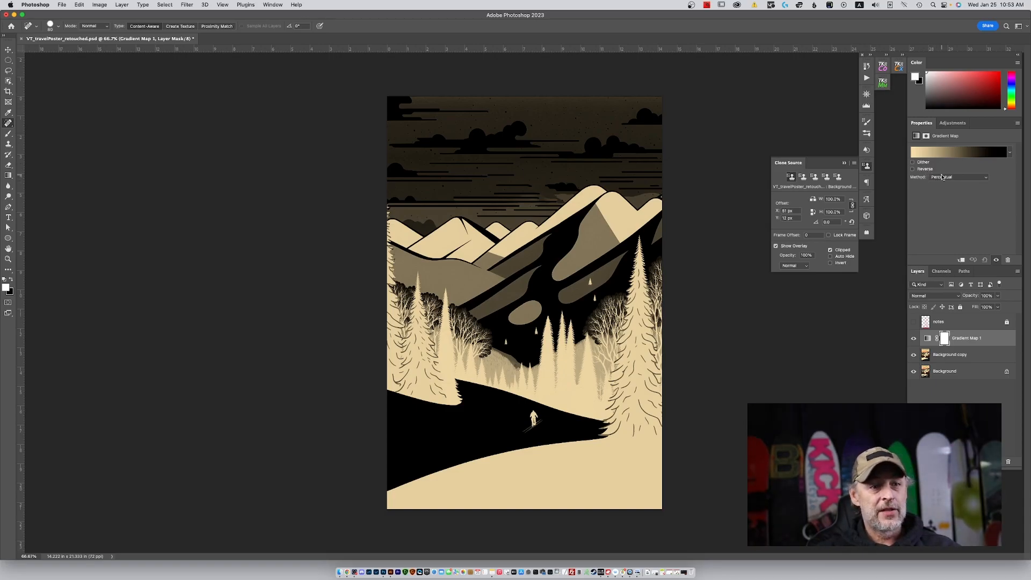
{"action": "left_click", "coordinate": [960, 177]}
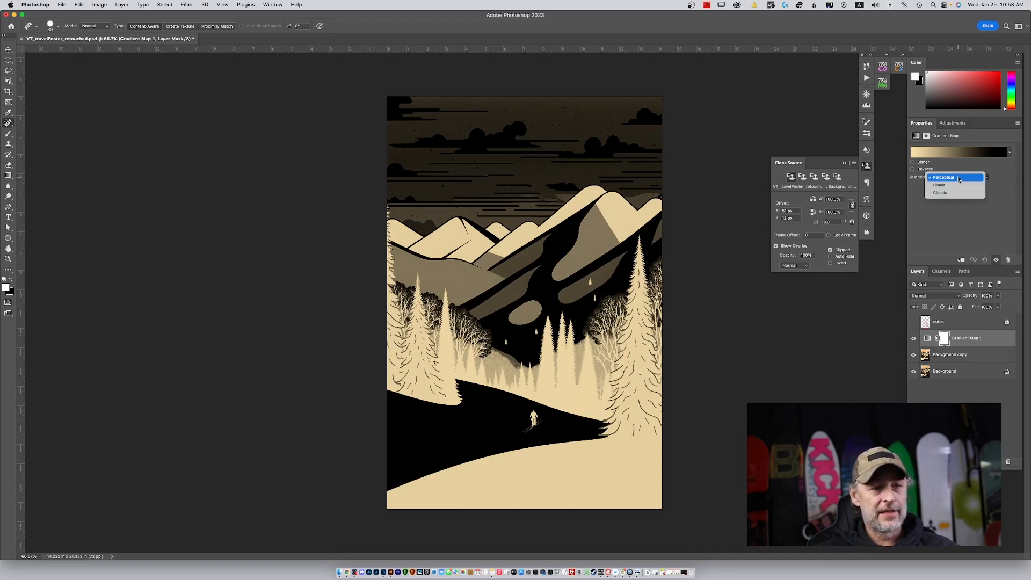
{"action": "left_click", "coordinate": [958, 185]}
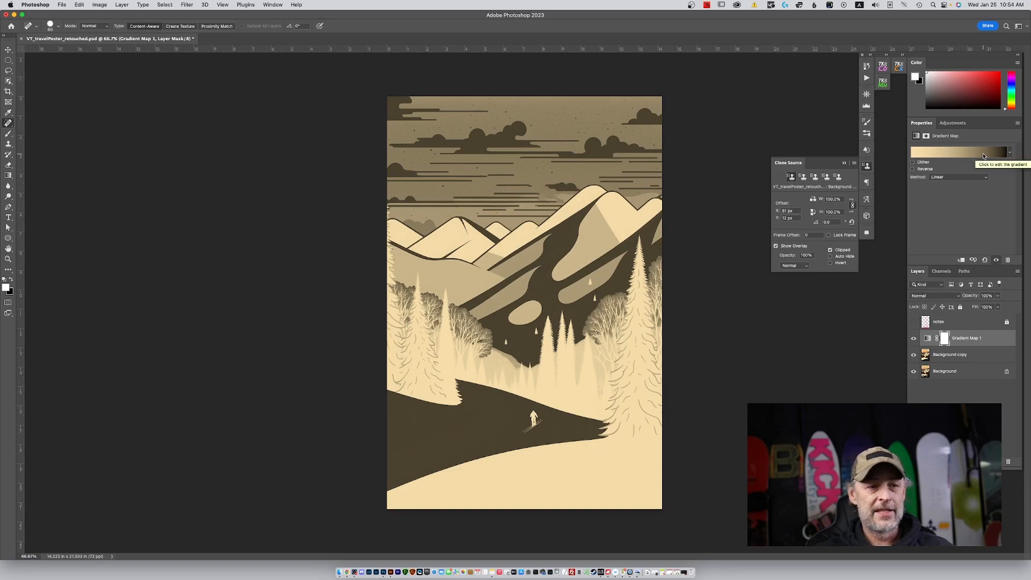
Apply the cyan-blue Blue_13 preset from the Blues group to the gradient map.
{"action": "left_click", "coordinate": [983, 156]}
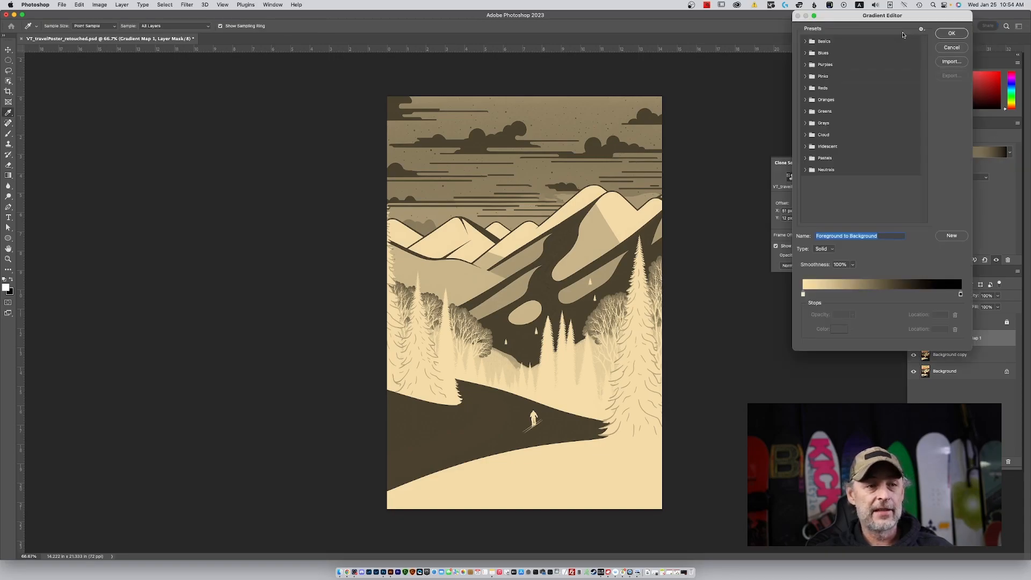
{"action": "left_click_drag", "start_coordinate": [902, 16], "coordinate": [810, 88]}
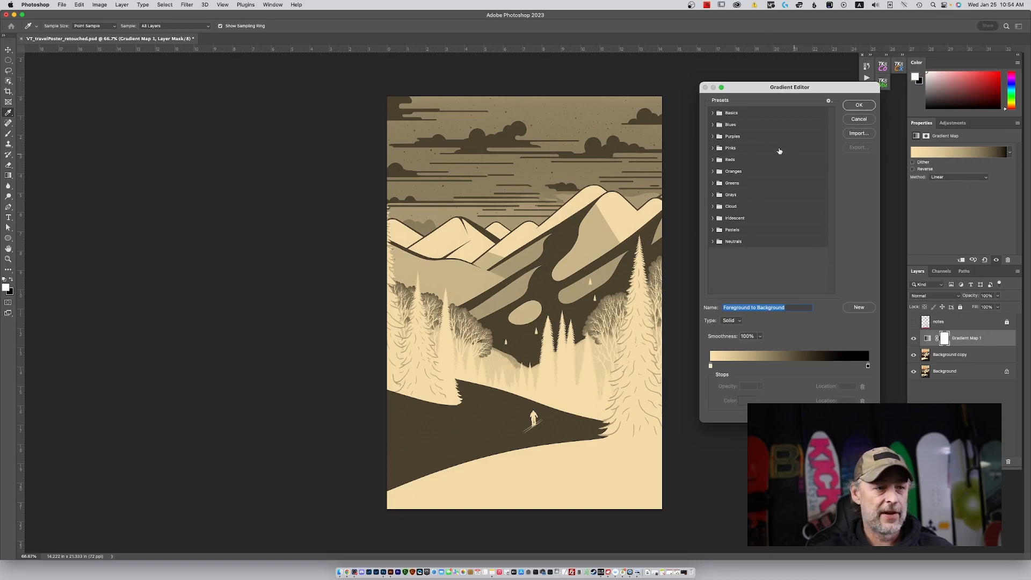
{"action": "left_click", "coordinate": [712, 125]}
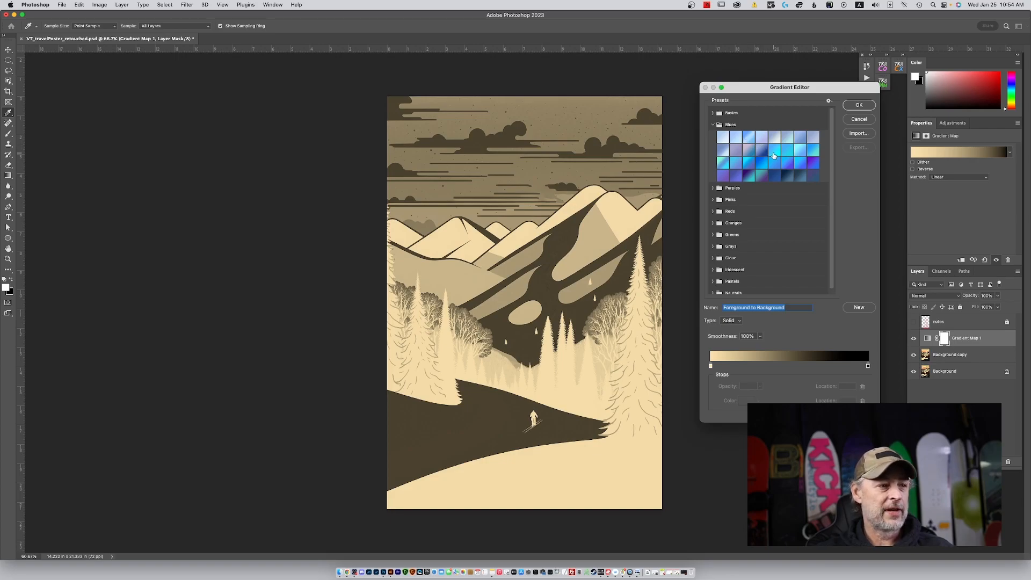
{"action": "left_click", "coordinate": [774, 155]}
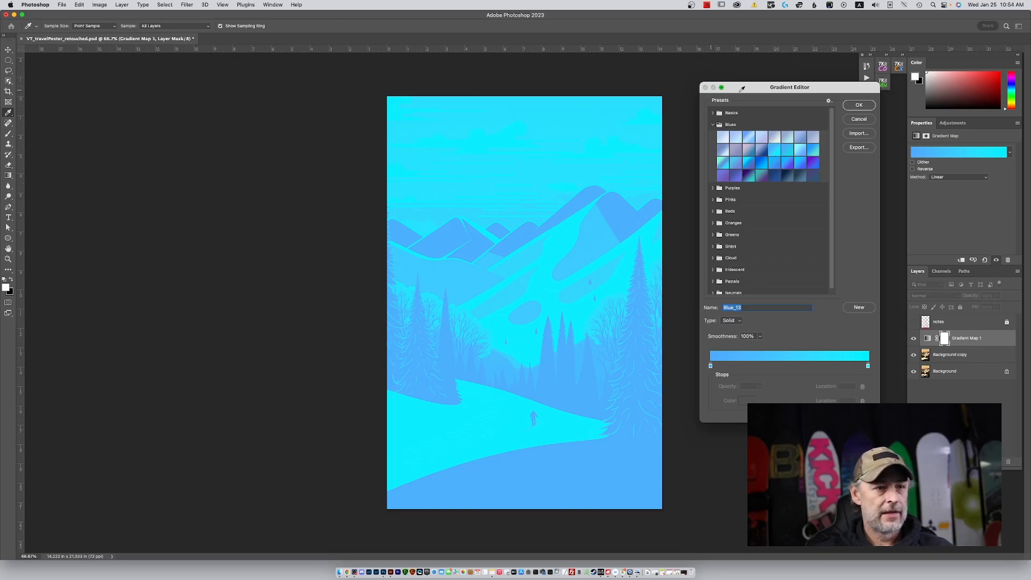
{"action": "left_click", "coordinate": [864, 107]}
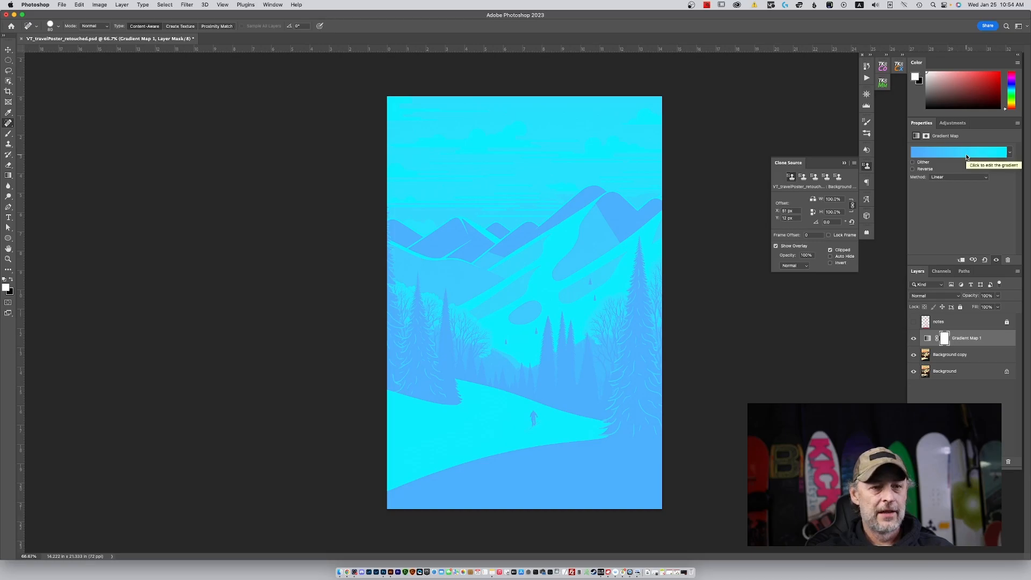
Reopen the gradient map's gradient for editing and move its cyan end stop to the 55% location.
{"action": "left_click", "coordinate": [966, 153]}
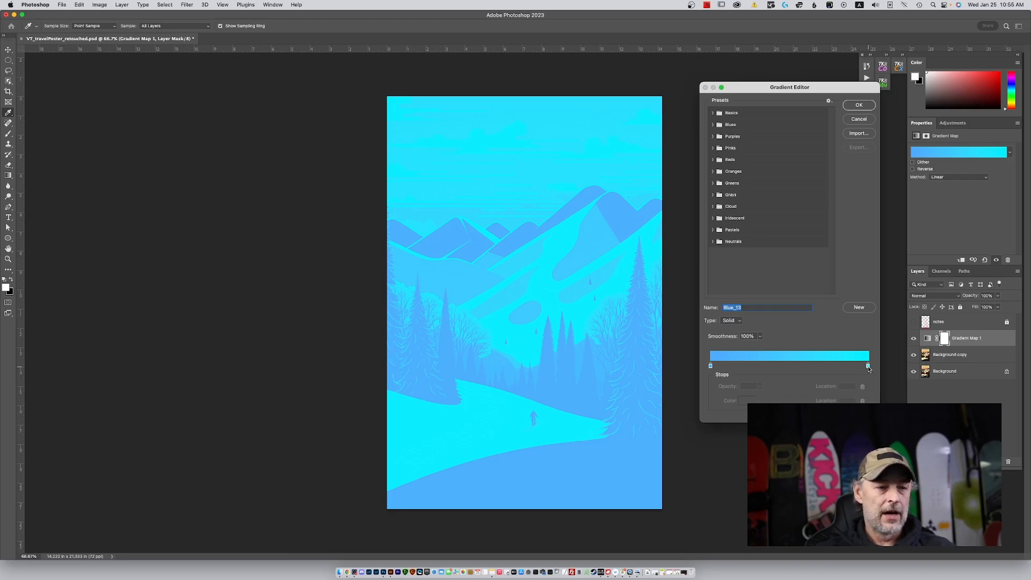
{"action": "left_click", "coordinate": [868, 367]}
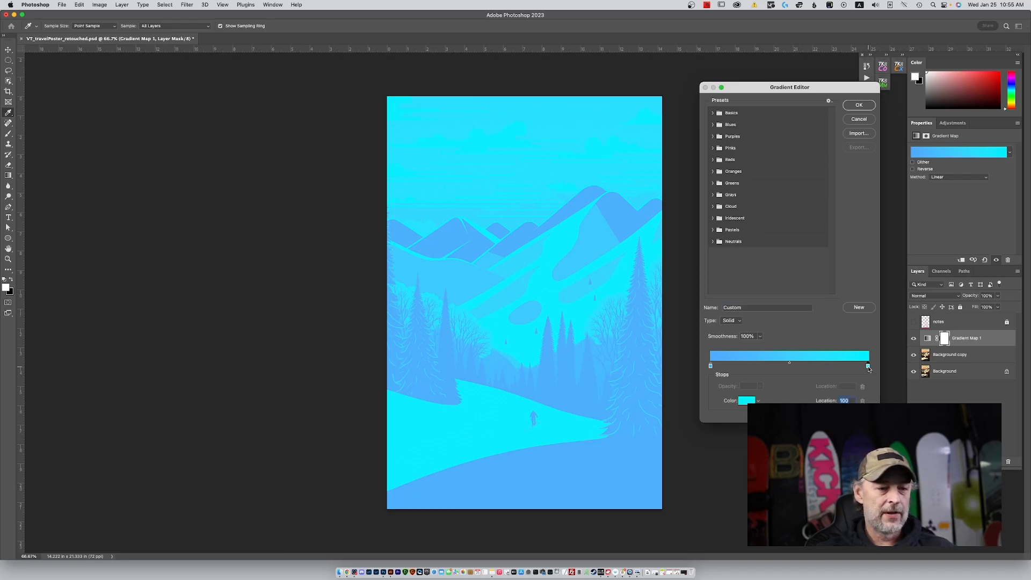
{"action": "double_click", "coordinate": [868, 368]}
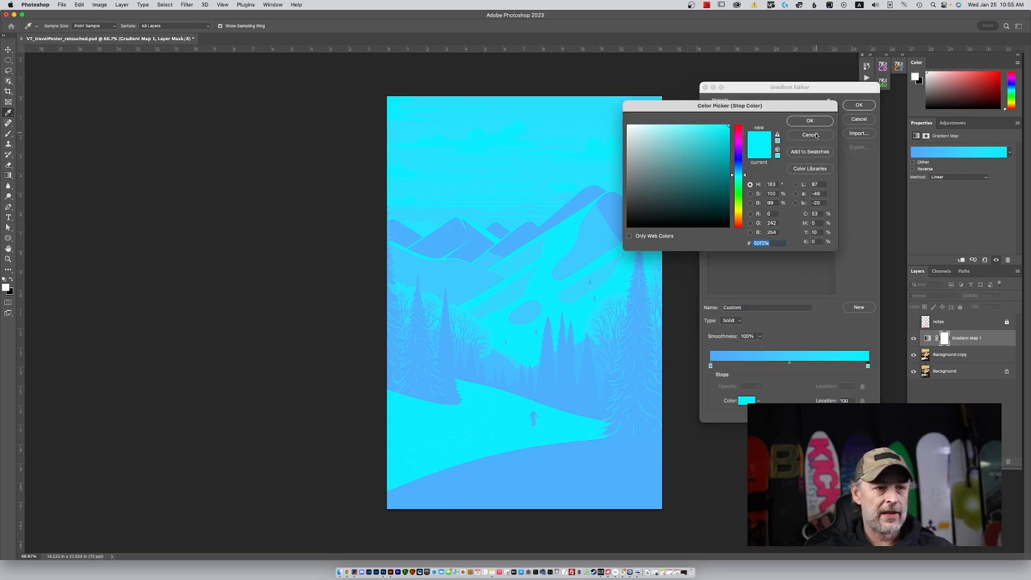
{"action": "key", "text": "Escape"}
{"action": "left_click_drag", "start_coordinate": [865, 369], "coordinate": [798, 367]}
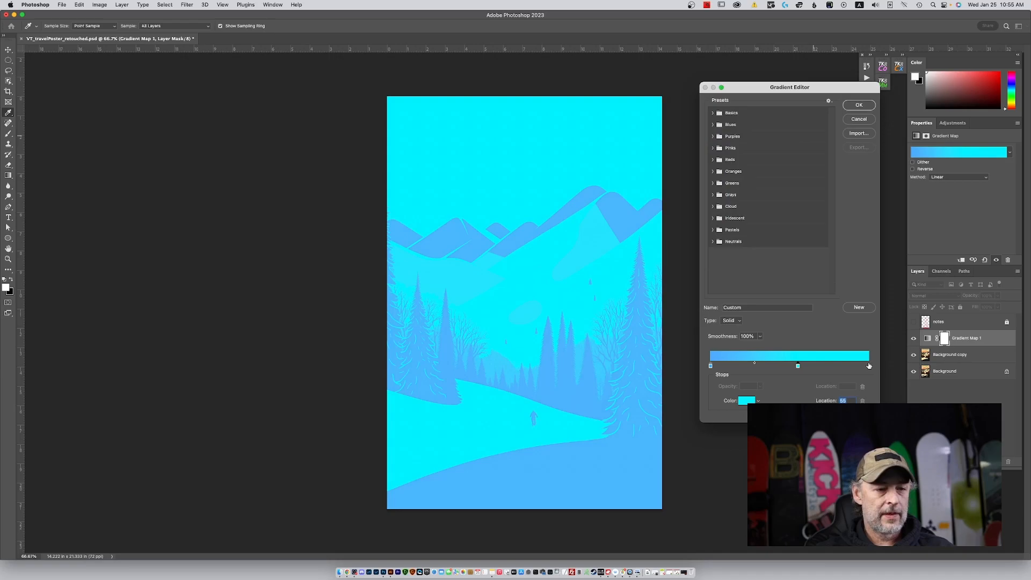
Add a color stop at the 100% end of the gradient and set its color to white.
{"action": "left_click", "coordinate": [868, 366]}
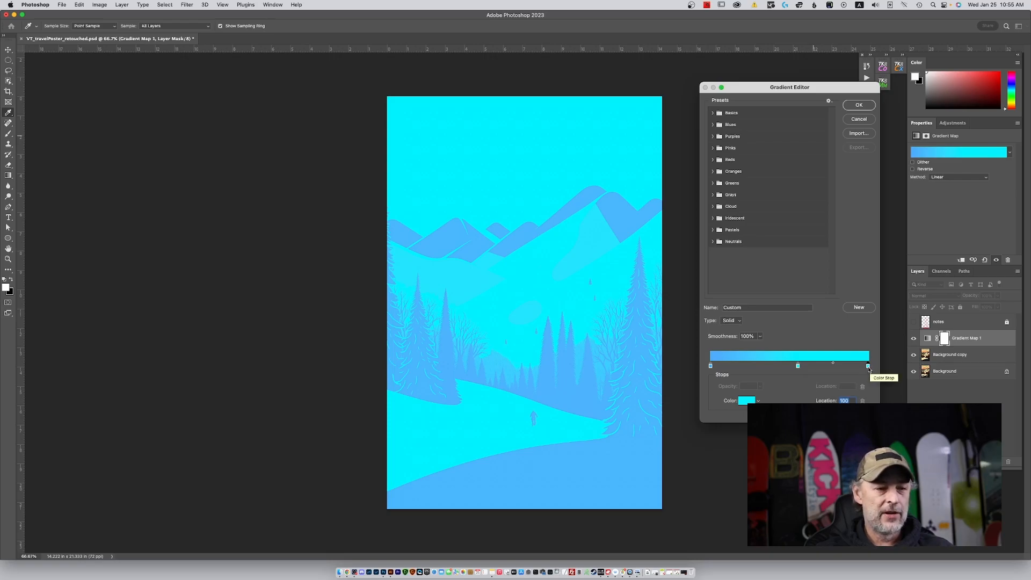
{"action": "double_click", "coordinate": [868, 366]}
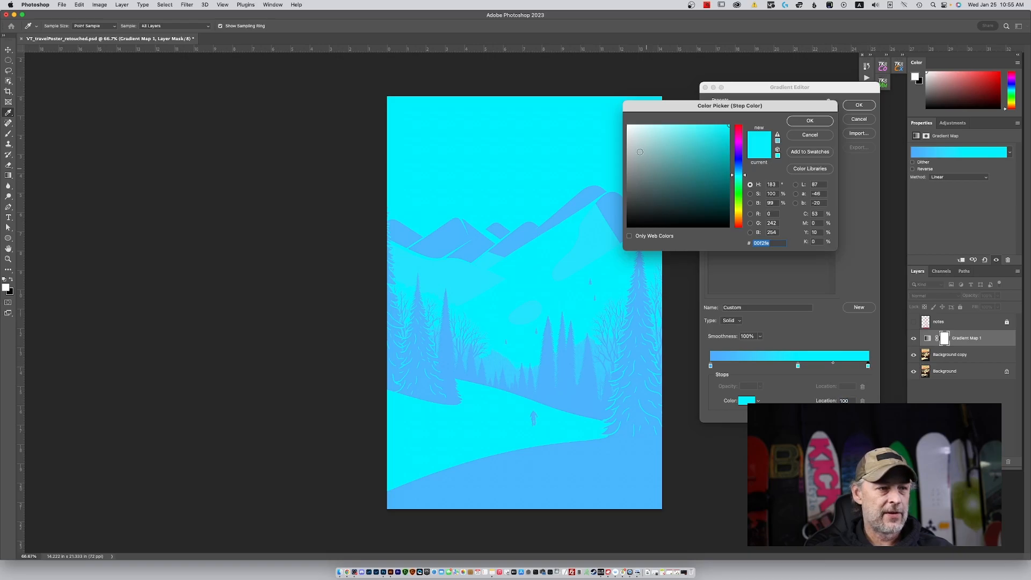
{"action": "left_click_drag", "start_coordinate": [628, 126], "coordinate": [622, 119]}
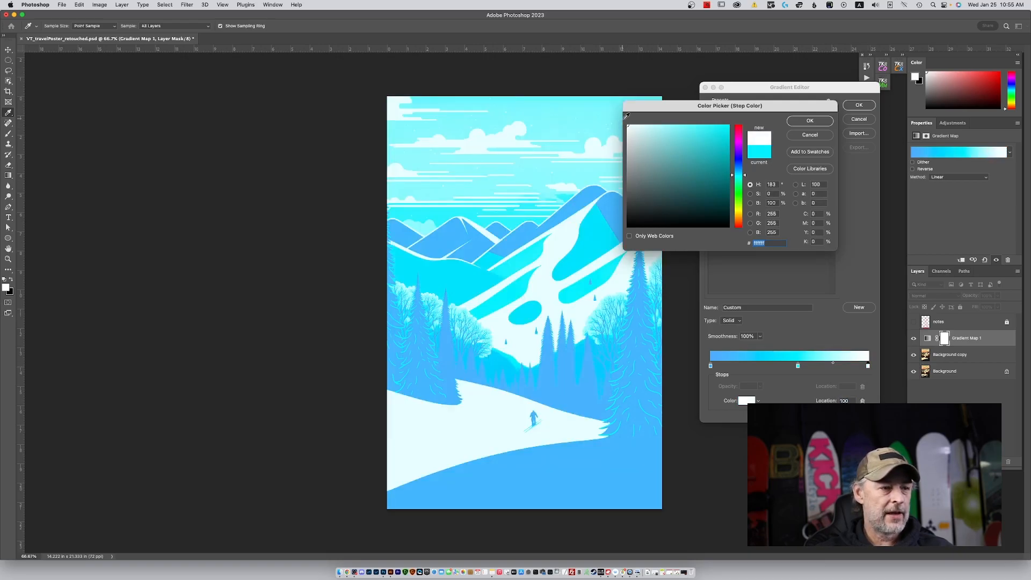
{"action": "left_click", "coordinate": [809, 121]}
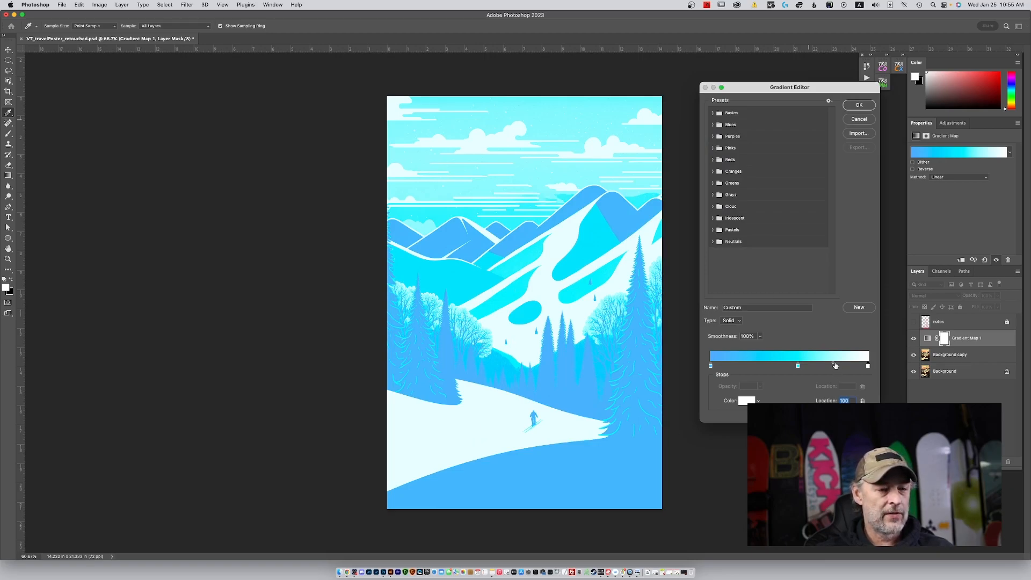
Nudge the cyan-to-white midpoint slightly and try the cyan stop at the 32% and 50% locations.
{"action": "left_click", "coordinate": [834, 364]}
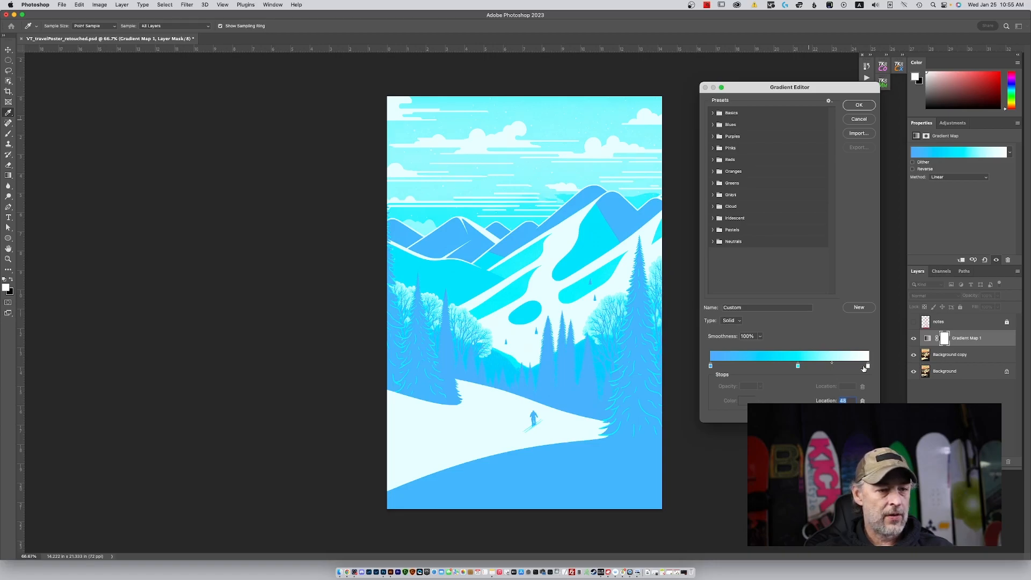
{"action": "left_click", "coordinate": [867, 366]}
{"action": "mouse_move", "coordinate": [868, 369]}
{"action": "left_mouse_down"}
{"action": "mouse_move", "coordinate": [800, 365]}
{"action": "mouse_move", "coordinate": [868, 365]}
{"action": "left_mouse_up"}
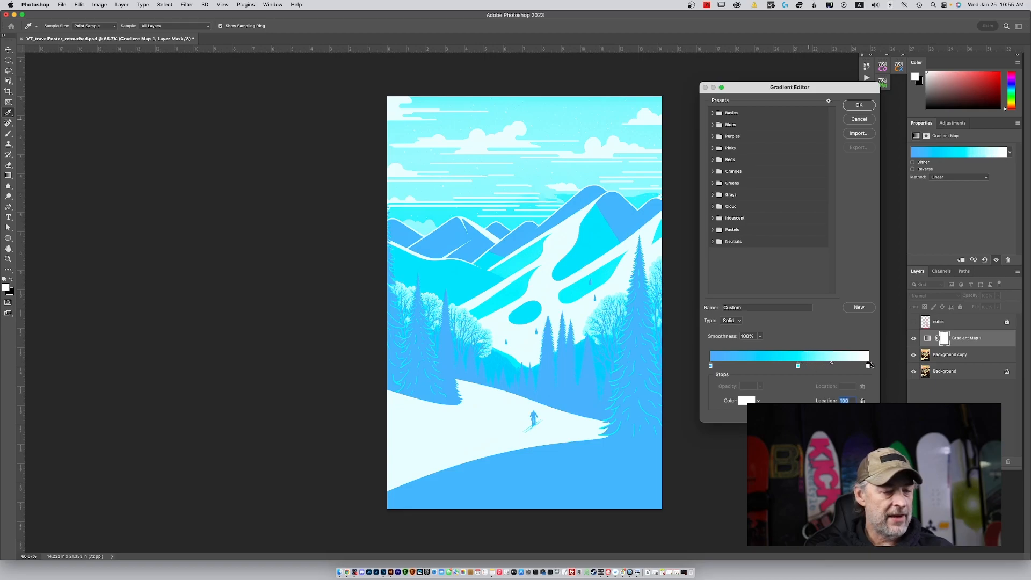
{"action": "left_click", "coordinate": [797, 366]}
{"action": "left_click_drag", "start_coordinate": [797, 366], "coordinate": [761, 366]}
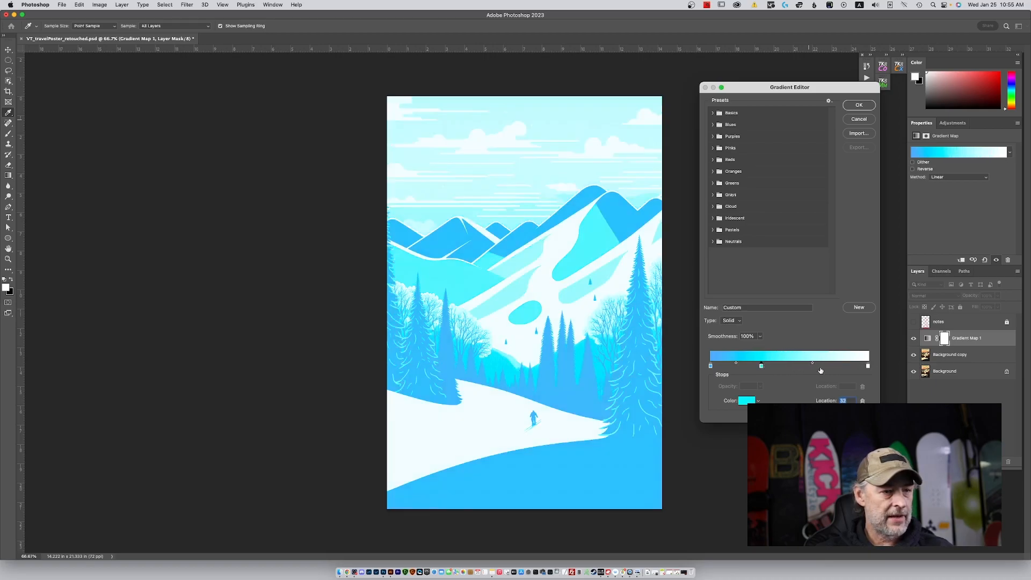
{"action": "mouse_move", "coordinate": [868, 365]}
{"action": "left_mouse_down"}
{"action": "mouse_move", "coordinate": [762, 367]}
{"action": "mouse_move", "coordinate": [868, 367]}
{"action": "left_mouse_up"}
{"action": "left_click", "coordinate": [761, 366]}
{"action": "left_click", "coordinate": [789, 366]}
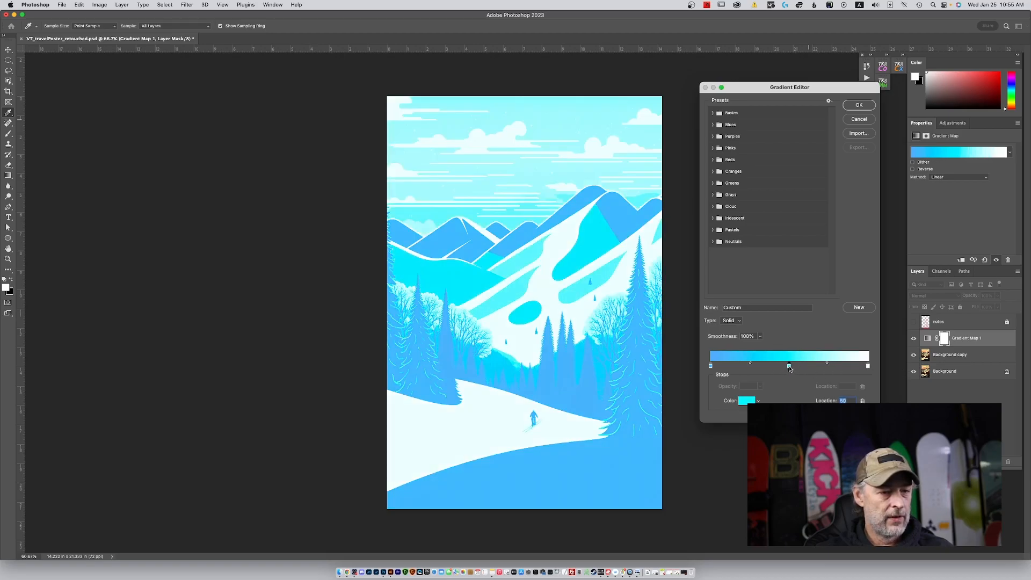
Move the white stop to 80%, bring the cyan stop closer to it and set the midpoint between them to 33%.
{"action": "left_click", "coordinate": [867, 366]}
{"action": "left_click_drag", "start_coordinate": [867, 366], "coordinate": [840, 367]}
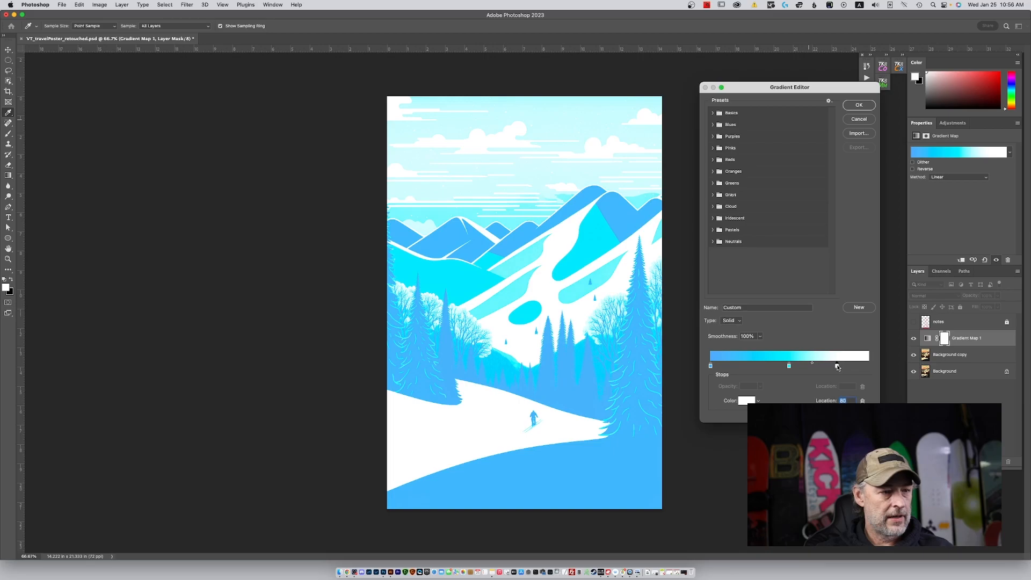
{"action": "mouse_move", "coordinate": [812, 365]}
{"action": "left_mouse_down"}
{"action": "mouse_move", "coordinate": [791, 366]}
{"action": "mouse_move", "coordinate": [820, 364]}
{"action": "left_mouse_up"}
{"action": "left_click", "coordinate": [827, 364]}
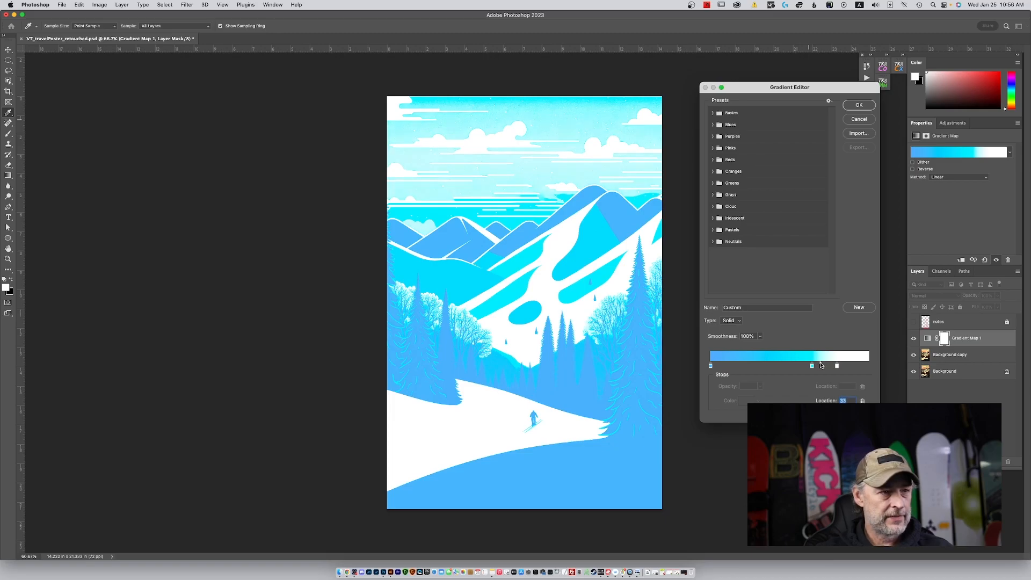
Fine-tune the light end of the gradient with the white stop at 77% and the cyan stop at 64%.
{"action": "left_click", "coordinate": [837, 366]}
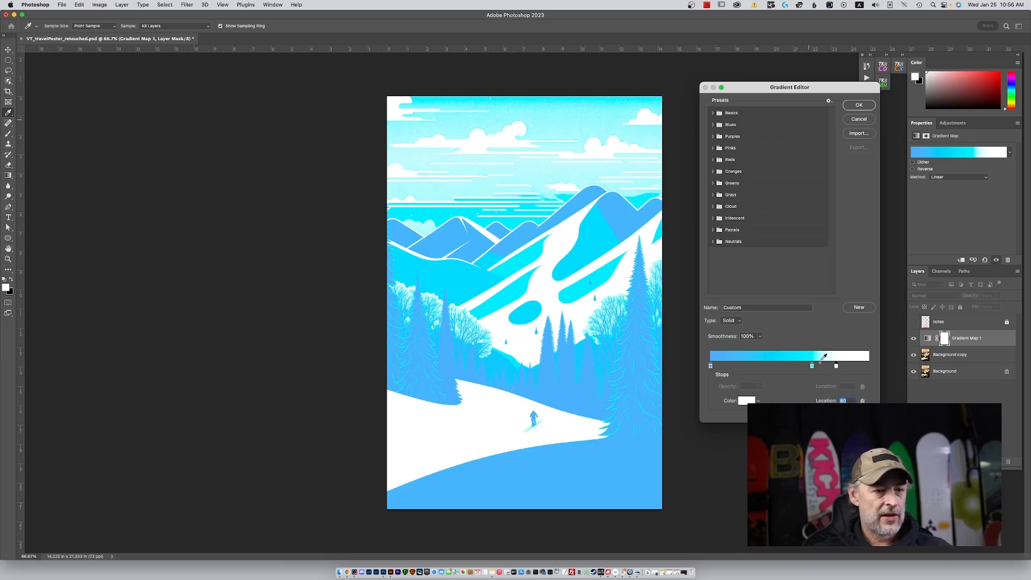
{"action": "left_click_drag", "start_coordinate": [835, 366], "coordinate": [830, 368]}
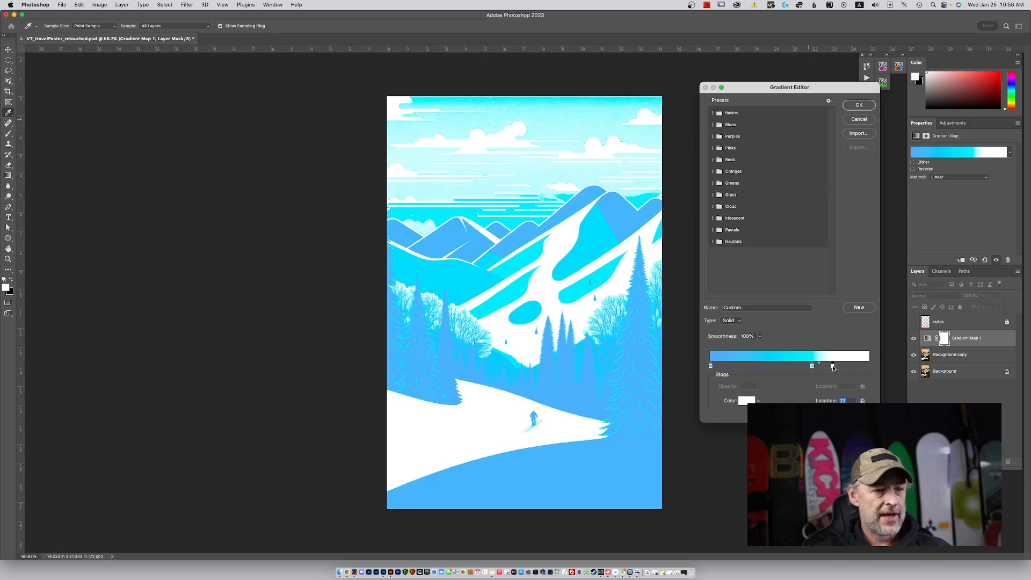
{"action": "left_click", "coordinate": [813, 367]}
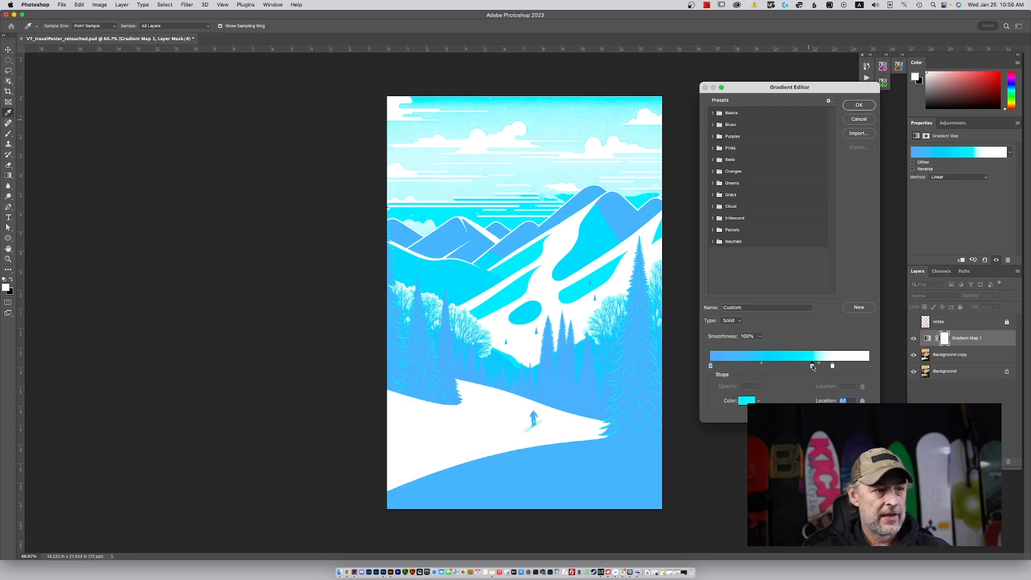
{"action": "left_click_drag", "start_coordinate": [812, 368], "coordinate": [814, 368]}
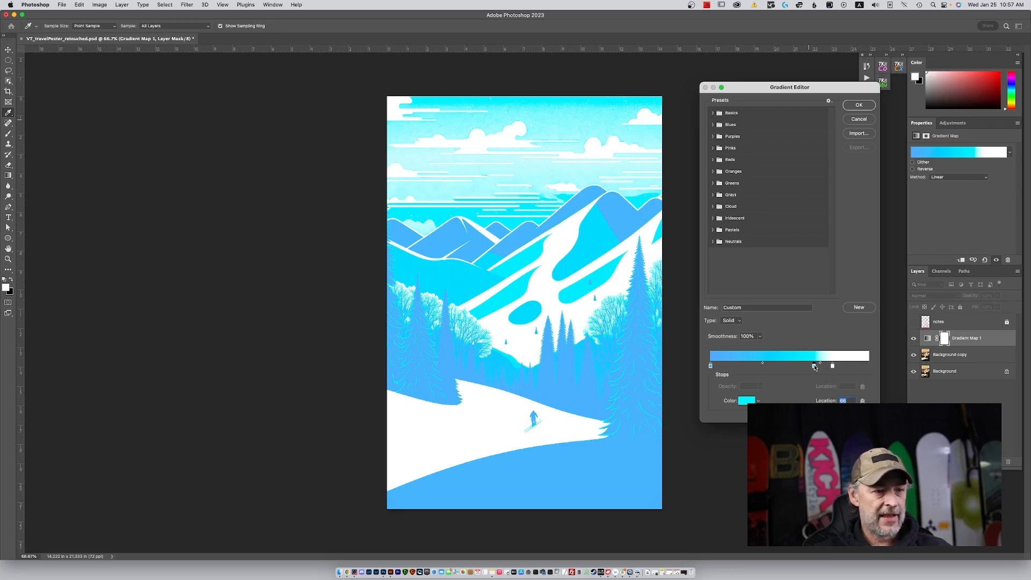
{"action": "mouse_move", "coordinate": [814, 367]}
{"action": "left_mouse_down"}
{"action": "mouse_move", "coordinate": [779, 364]}
{"action": "mouse_move", "coordinate": [811, 370]}
{"action": "left_mouse_up"}
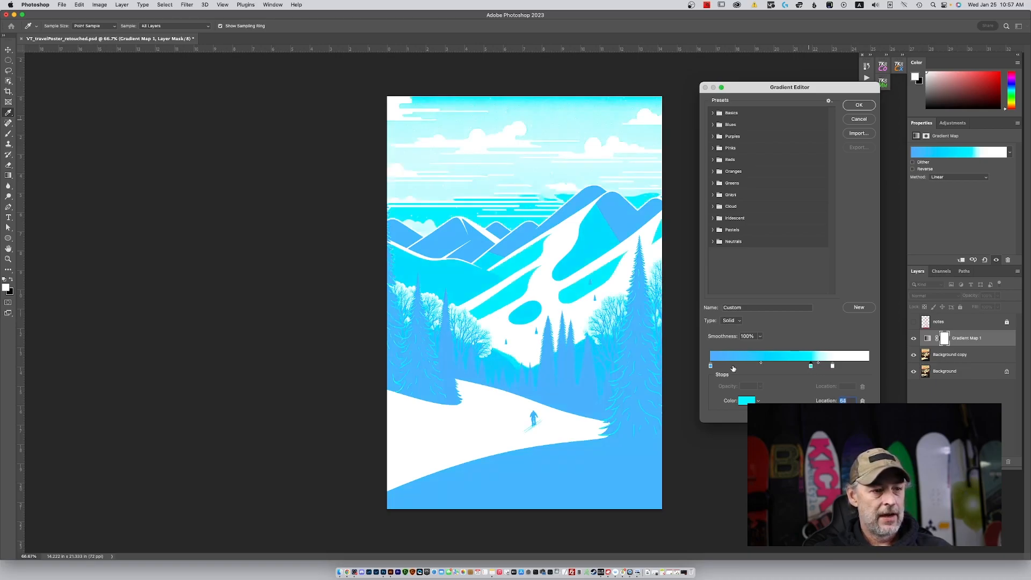
Move the blue stop to 20%, add a new stop at the 0% location and set its color to black (000000).
{"action": "left_click_drag", "start_coordinate": [711, 368], "coordinate": [743, 370]}
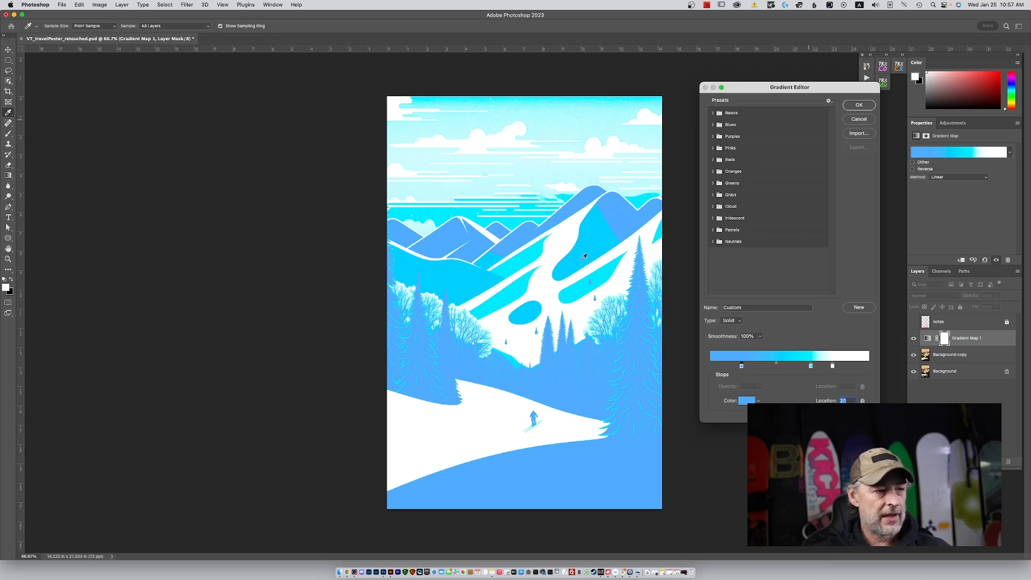
{"action": "left_click", "coordinate": [711, 366]}
{"action": "left_click_drag", "start_coordinate": [711, 366], "coordinate": [710, 367]}
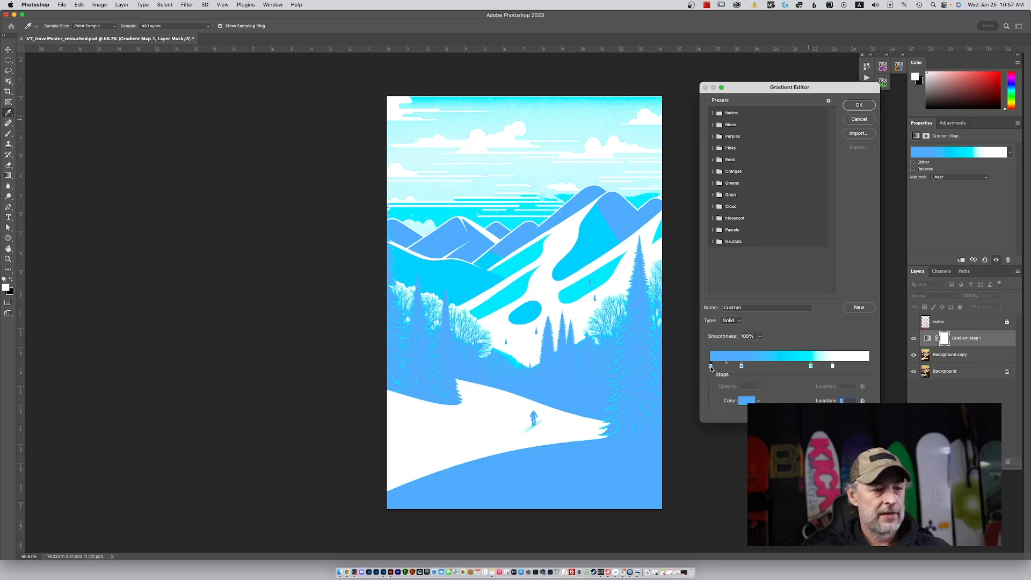
{"action": "double_click", "coordinate": [711, 366]}
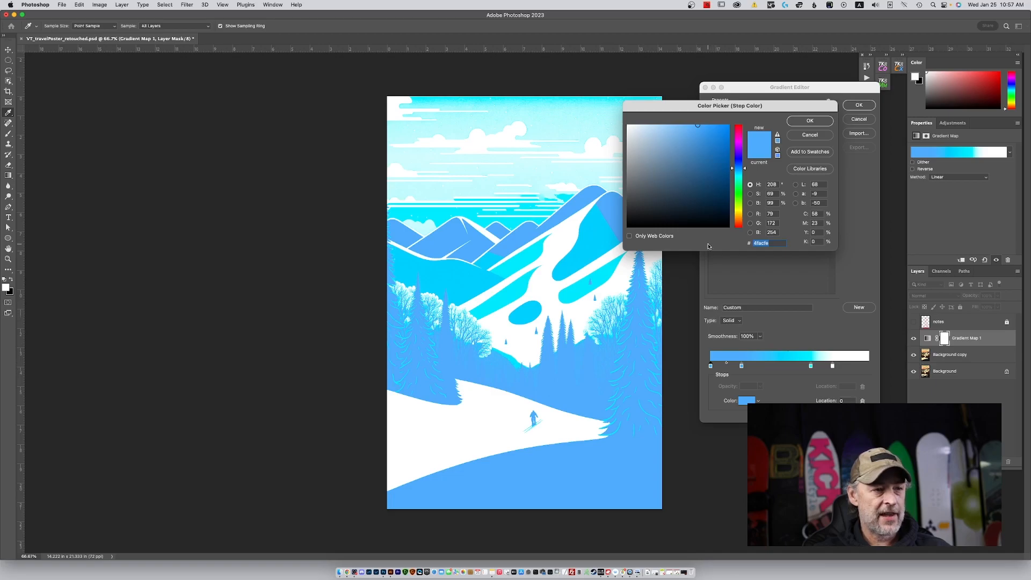
{"action": "left_click", "coordinate": [727, 221]}
{"action": "mouse_move", "coordinate": [727, 221]}
{"action": "left_mouse_down"}
{"action": "mouse_move", "coordinate": [730, 203]}
{"action": "mouse_move", "coordinate": [729, 231]}
{"action": "left_mouse_up"}
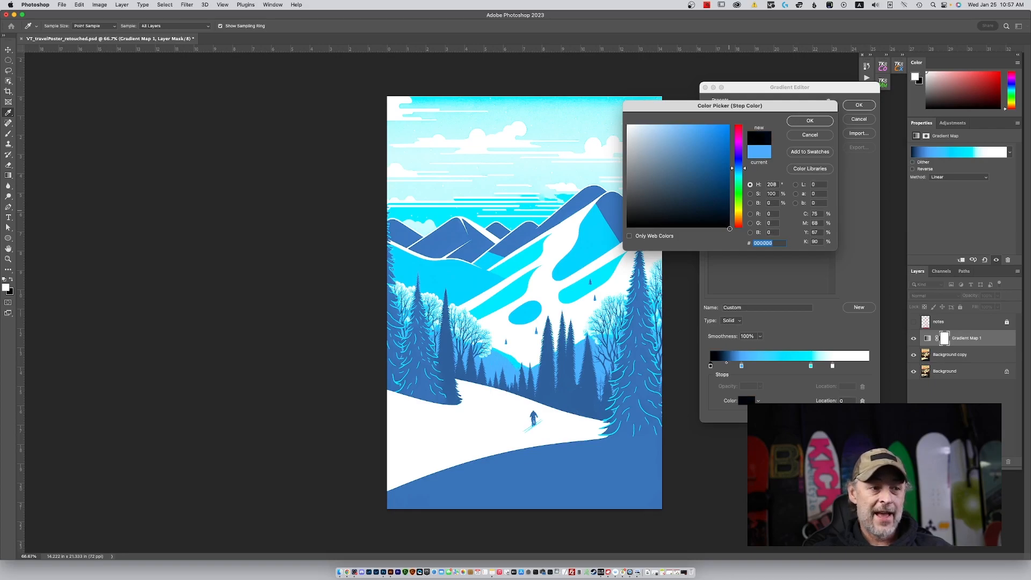
{"action": "left_click", "coordinate": [811, 121]}
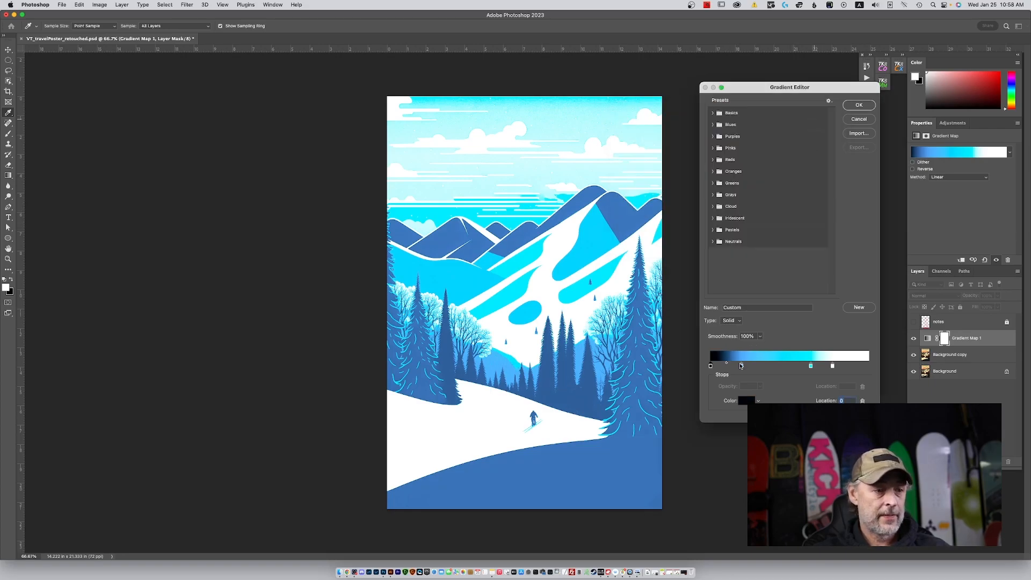
Move the blue stop to 30% and try the black stop at the 12% and 7% locations.
{"action": "left_click", "coordinate": [741, 366]}
{"action": "left_click_drag", "start_coordinate": [742, 366], "coordinate": [756, 370]}
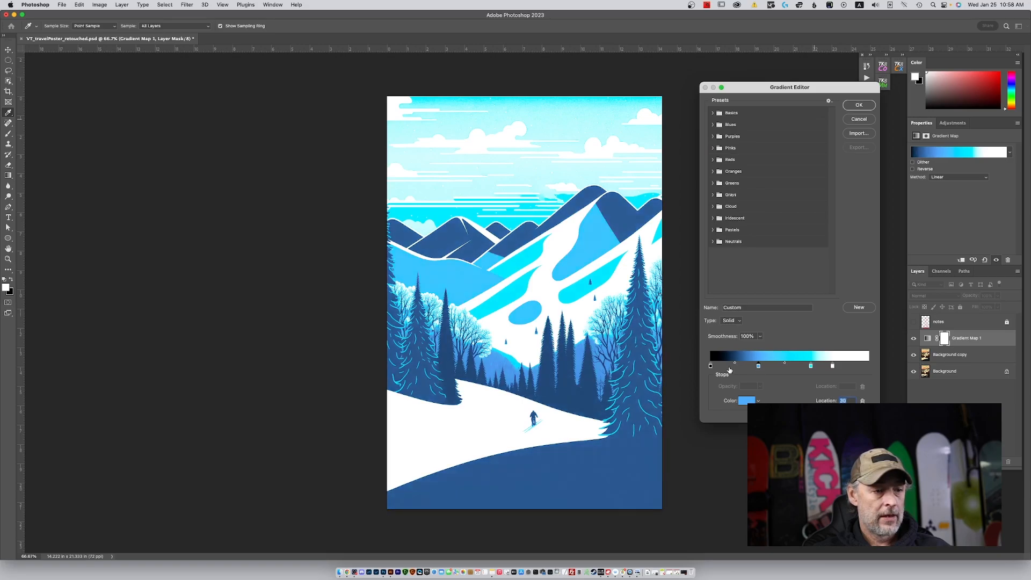
{"action": "left_click_drag", "start_coordinate": [710, 366], "coordinate": [729, 369]}
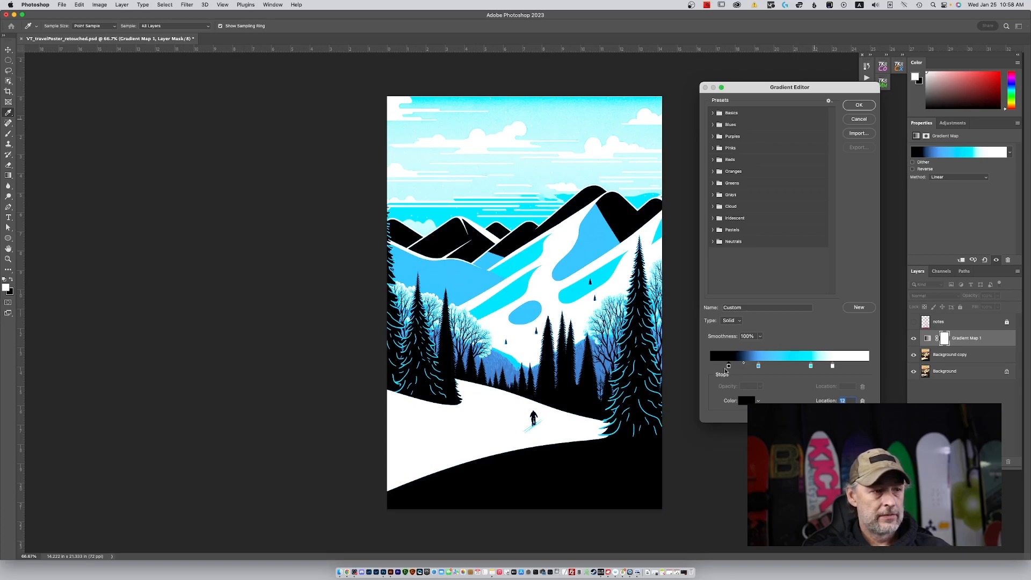
{"action": "left_click_drag", "start_coordinate": [728, 367], "coordinate": [722, 368]}
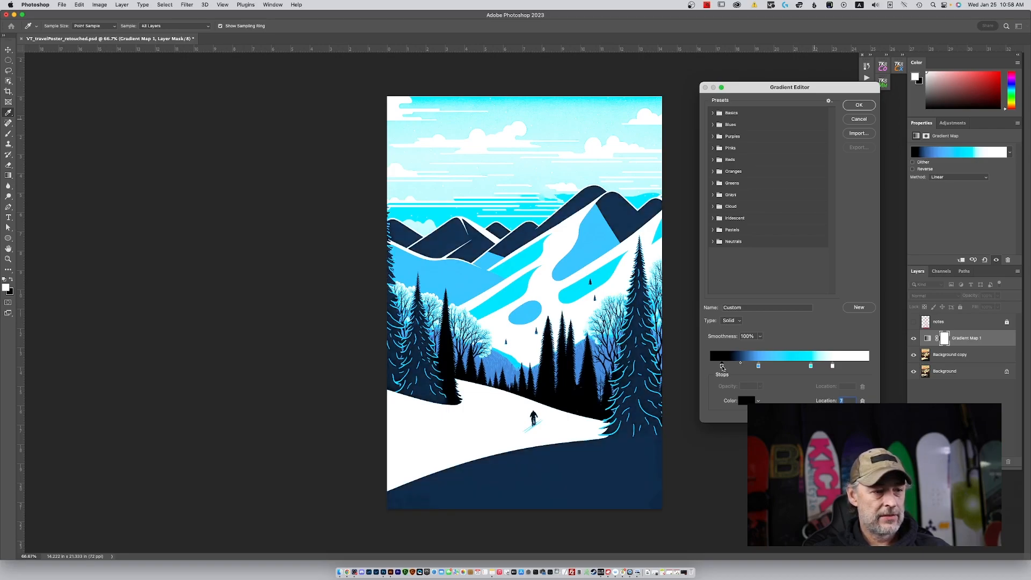
Fine-tune the black stop through 5% and 10%, settle it at 4% and apply the edited gradient.
{"action": "left_click_drag", "start_coordinate": [722, 368], "coordinate": [718, 368]}
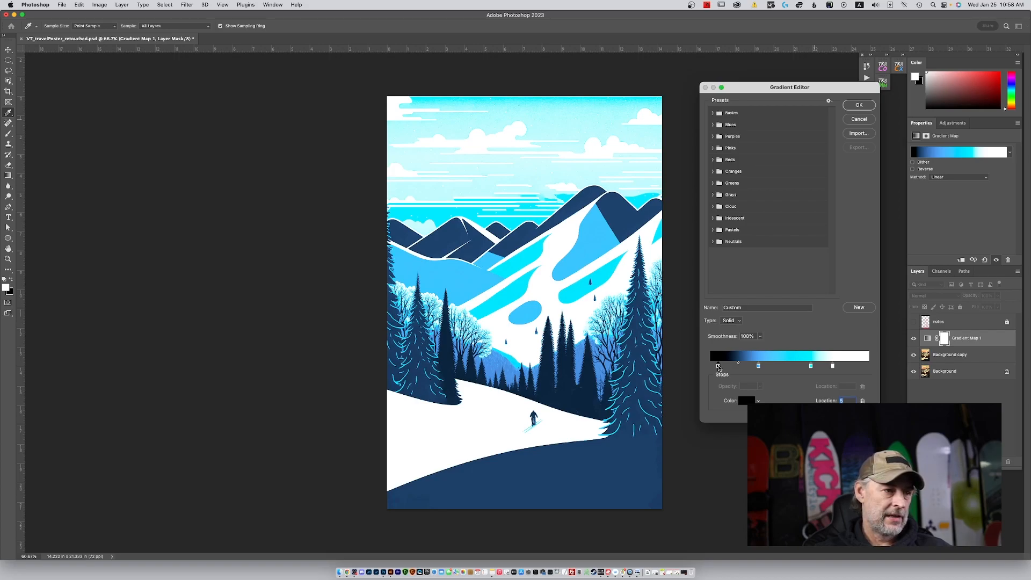
{"action": "left_click_drag", "start_coordinate": [718, 368], "coordinate": [725, 367]}
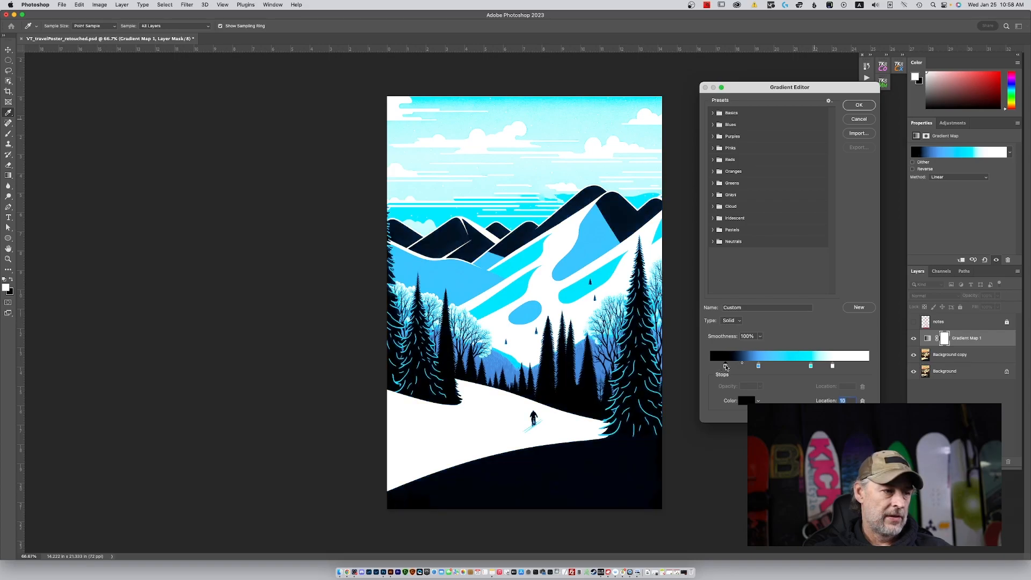
{"action": "left_click_drag", "start_coordinate": [726, 367], "coordinate": [717, 368]}
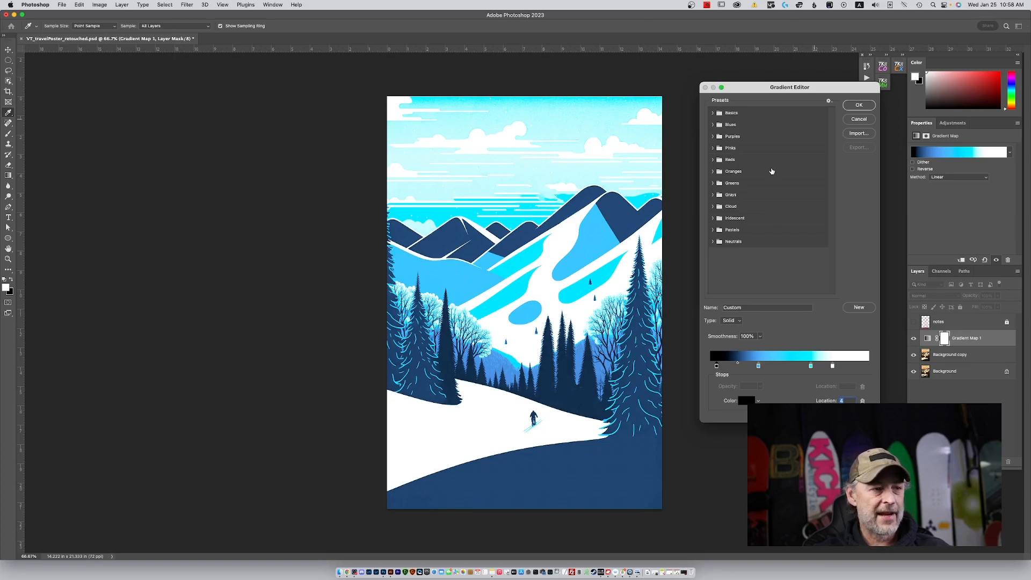
{"action": "left_click", "coordinate": [858, 106]}
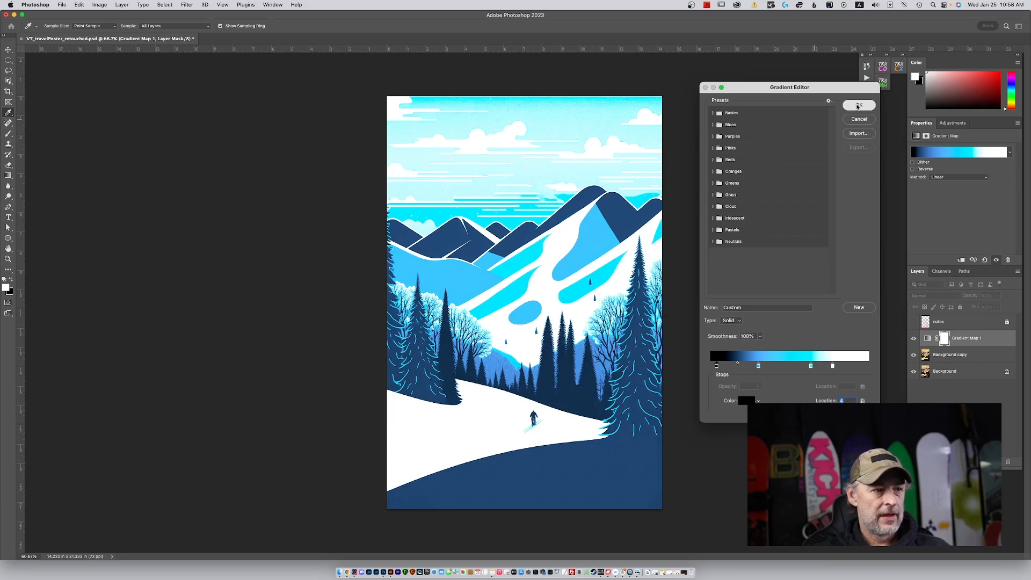
{"action": "left_click", "coordinate": [858, 106]}
Examine the clouds and sky at 300% magnification with a small Spot Healing Brush, and return to the full poster view.
{"action": "key", "text": "j"}
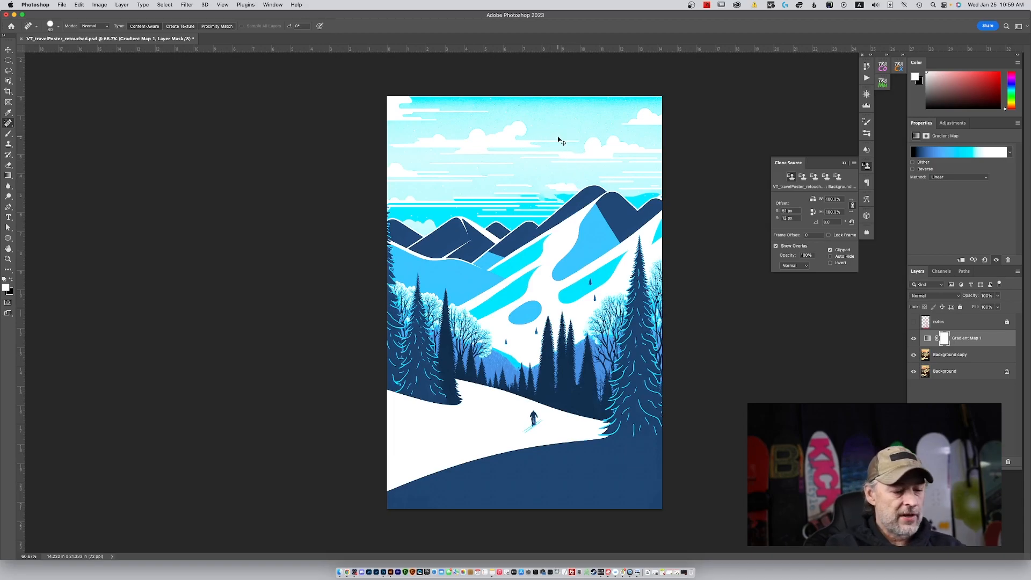
{"action": "key", "text": "super+plus"}
{"action": "key", "text": "super+plus"}
{"action": "key", "text": "super+plus"}
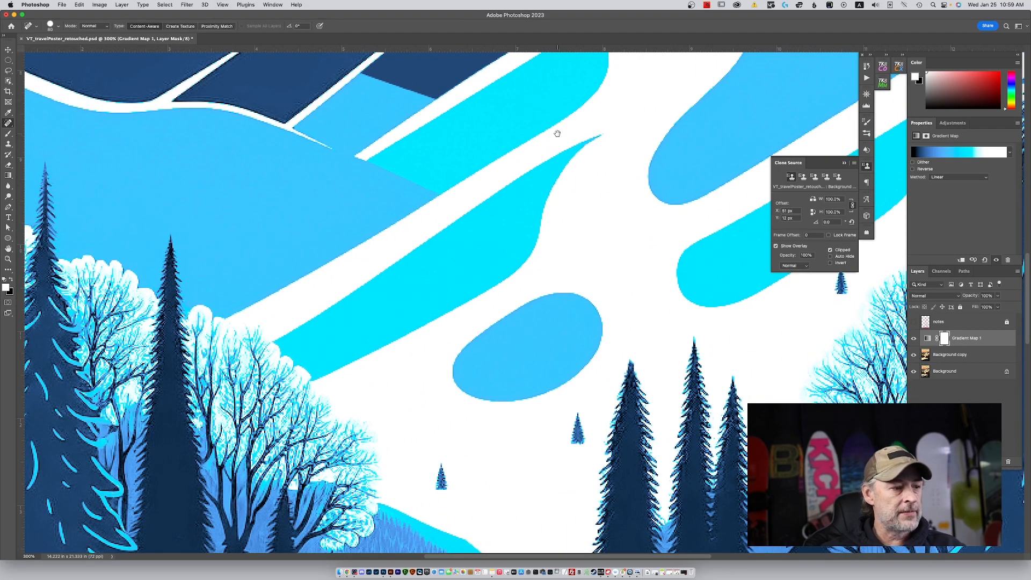
{"action": "left_click_drag", "start_coordinate": [557, 134], "coordinate": [570, 358]}
{"action": "mouse_move", "coordinate": [538, 181]}
{"action": "left_mouse_down"}
{"action": "mouse_move", "coordinate": [563, 333]}
{"action": "mouse_move", "coordinate": [564, 456]}
{"action": "left_mouse_up"}
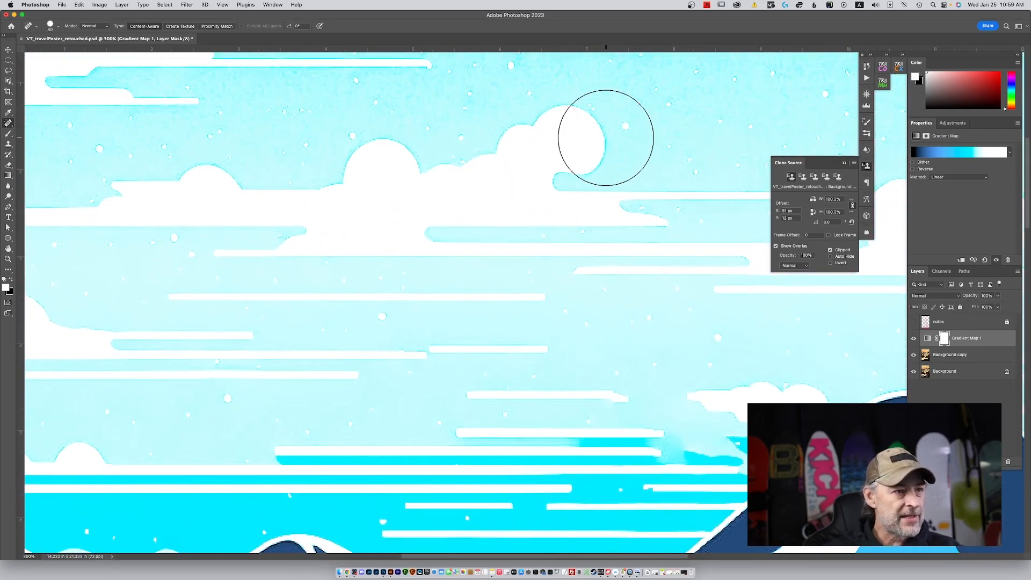
{"action": "key", "text": "bracketleft"}
{"action": "key", "text": "bracketleft"}
{"action": "key", "text": "bracketleft"}
{"action": "key", "text": "bracketleft"}
{"action": "key", "text": "bracketleft"}
{"action": "key", "text": "bracketleft"}
{"action": "key", "text": "bracketleft"}
{"action": "key", "text": "bracketleft"}
{"action": "key", "text": "bracketleft"}
{"action": "key", "text": "bracketleft"}
{"action": "key", "text": "bracketleft"}
{"action": "key", "text": "bracketleft"}
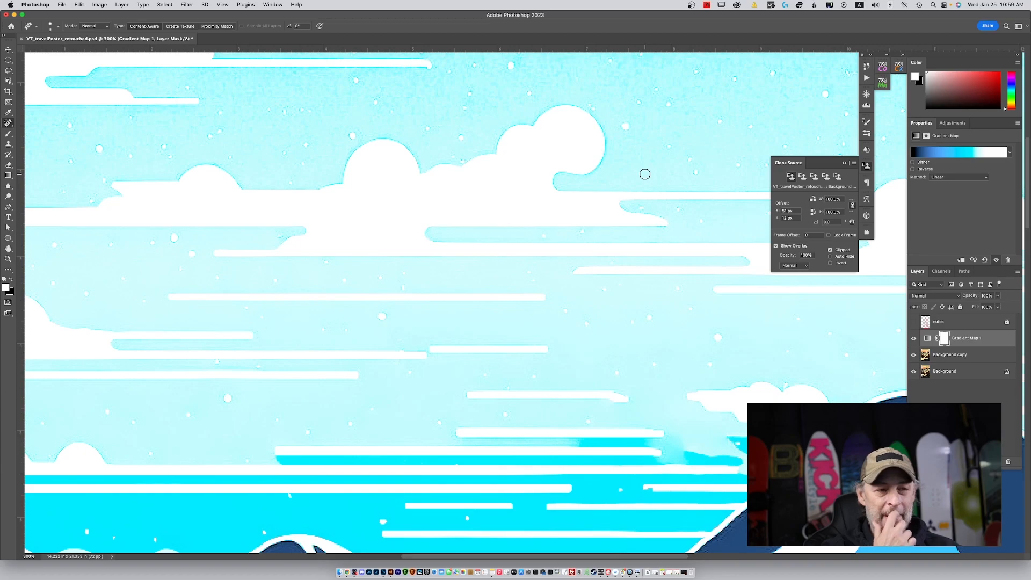
{"action": "key", "text": "super+0"}
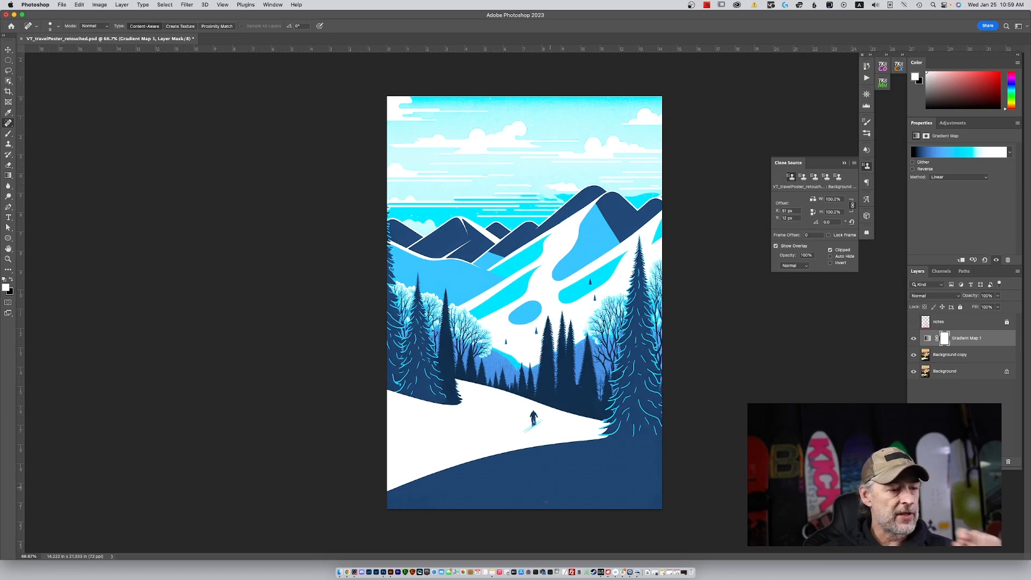
{"action": "left_click_drag", "start_coordinate": [554, 479], "coordinate": [651, 488]}
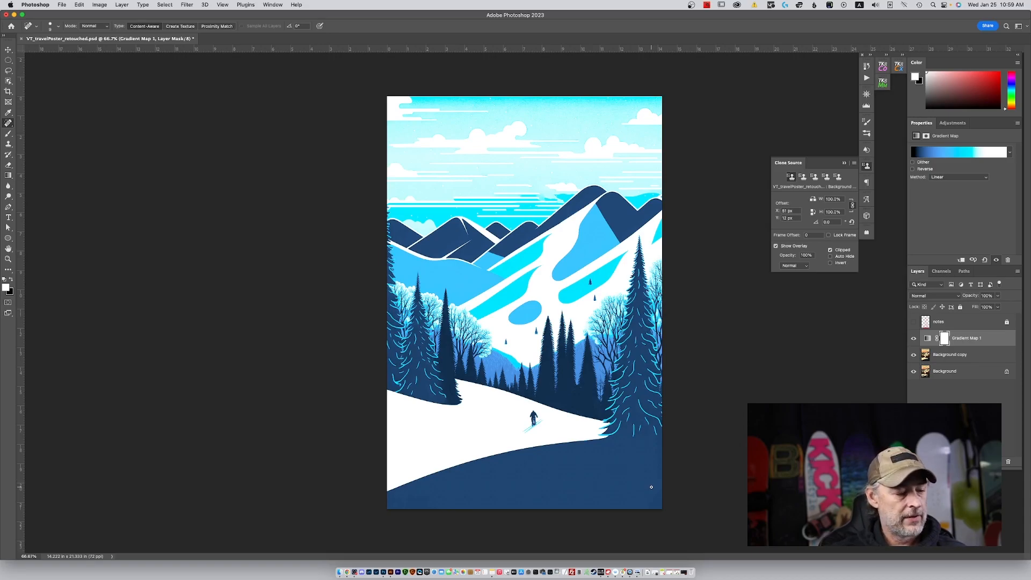
{"action": "left_click", "coordinate": [74, 6]}
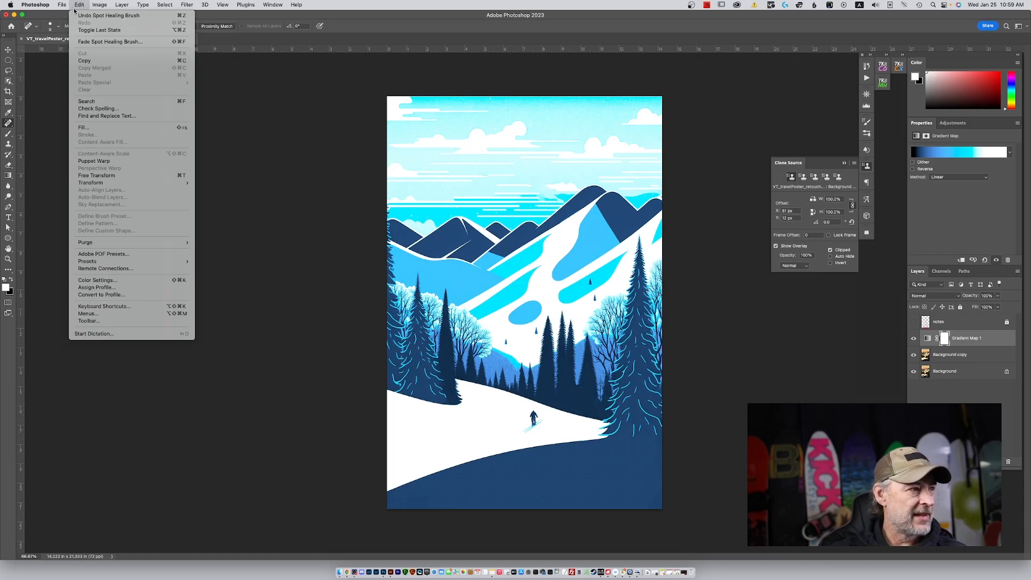
{"action": "left_click", "coordinate": [76, 16]}
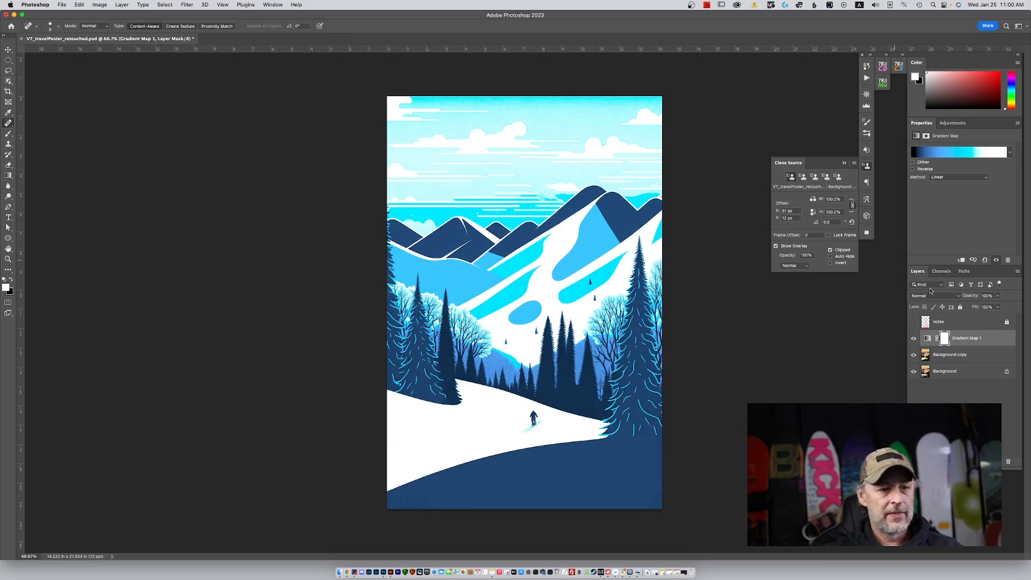
Try dark red (aa0707) and pure red (ff0000) for the gradient's black stop, cancel the color change and close the gradient editor.
{"action": "left_click", "coordinate": [950, 152]}
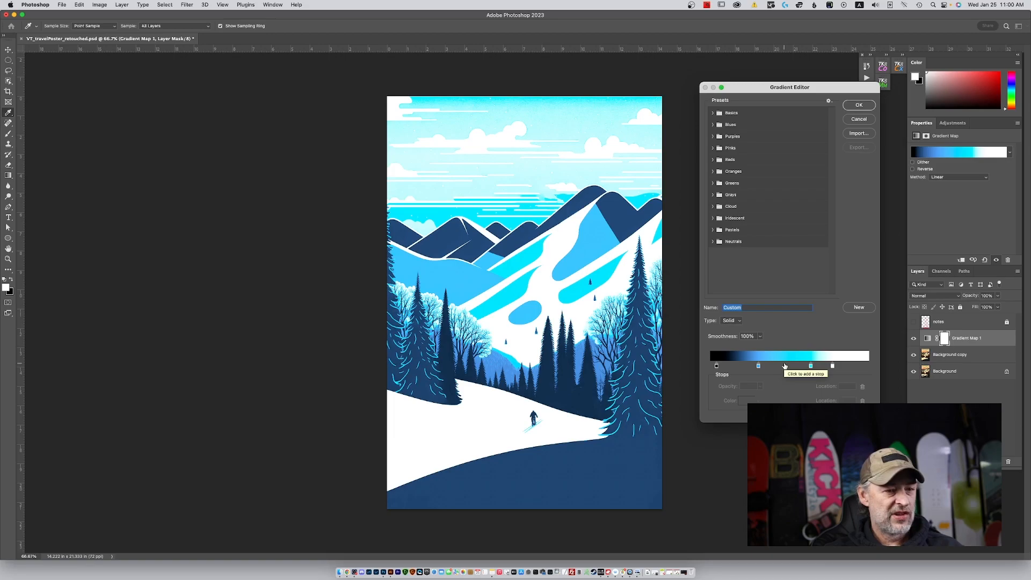
{"action": "left_click", "coordinate": [716, 367]}
{"action": "double_click", "coordinate": [716, 366]}
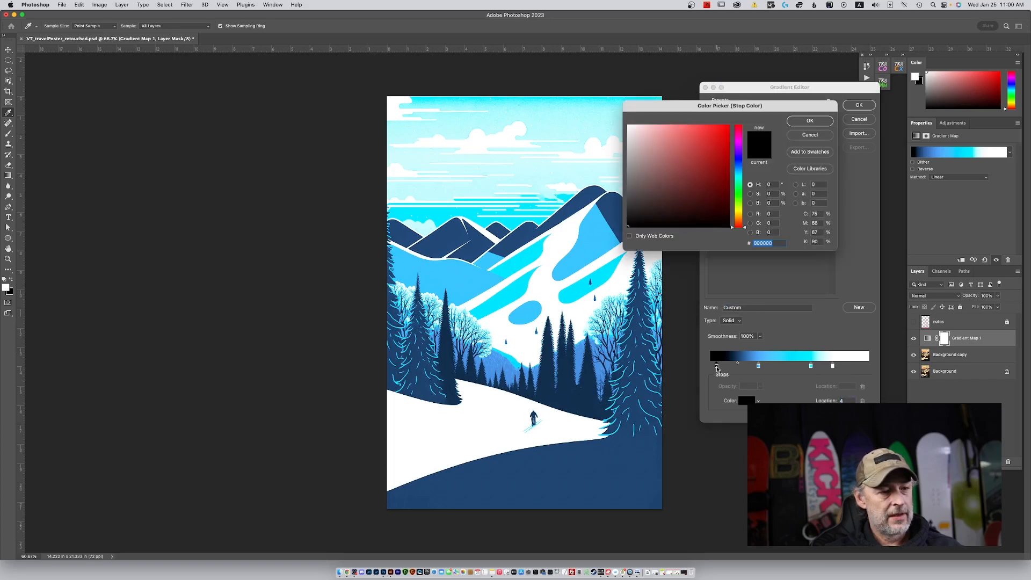
{"action": "left_click", "coordinate": [725, 158]}
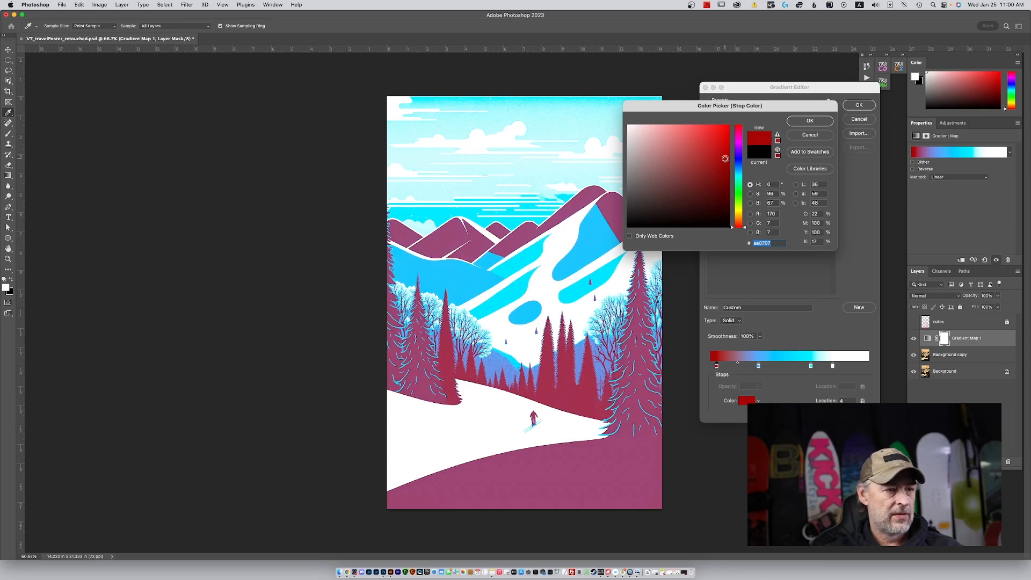
{"action": "left_click_drag", "start_coordinate": [725, 159], "coordinate": [733, 124]}
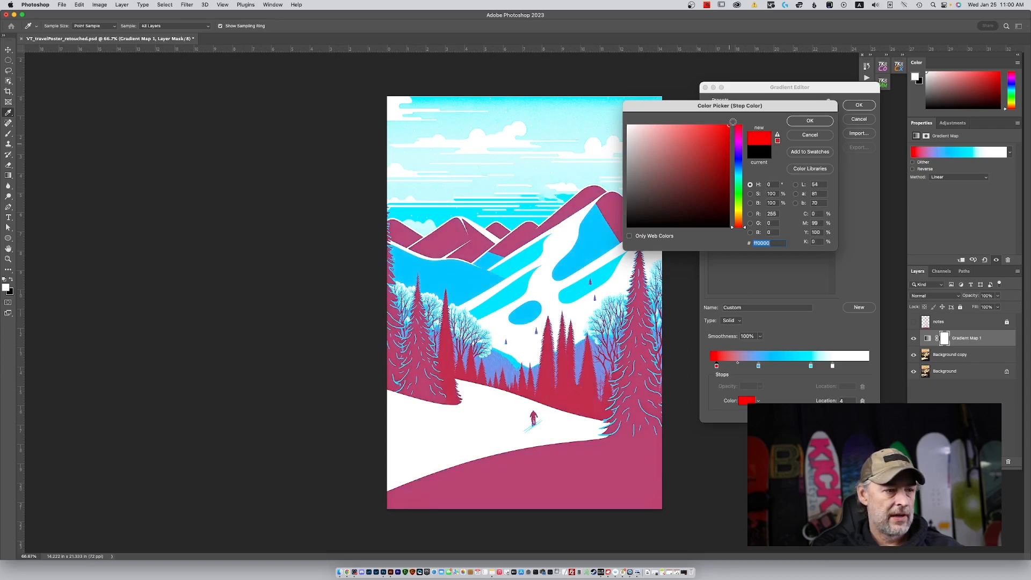
{"action": "left_click", "coordinate": [812, 136]}
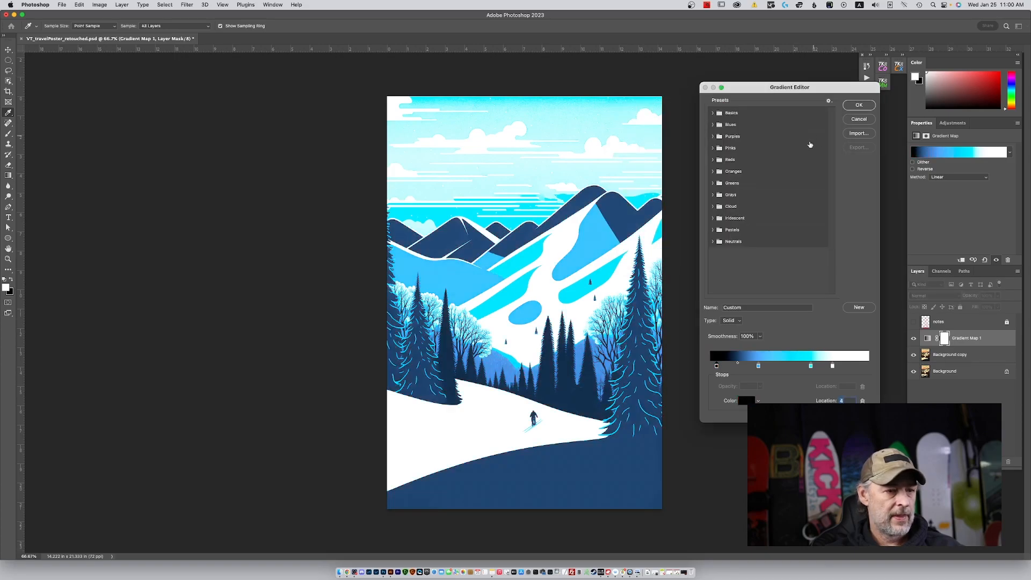
{"action": "left_click", "coordinate": [866, 105]}
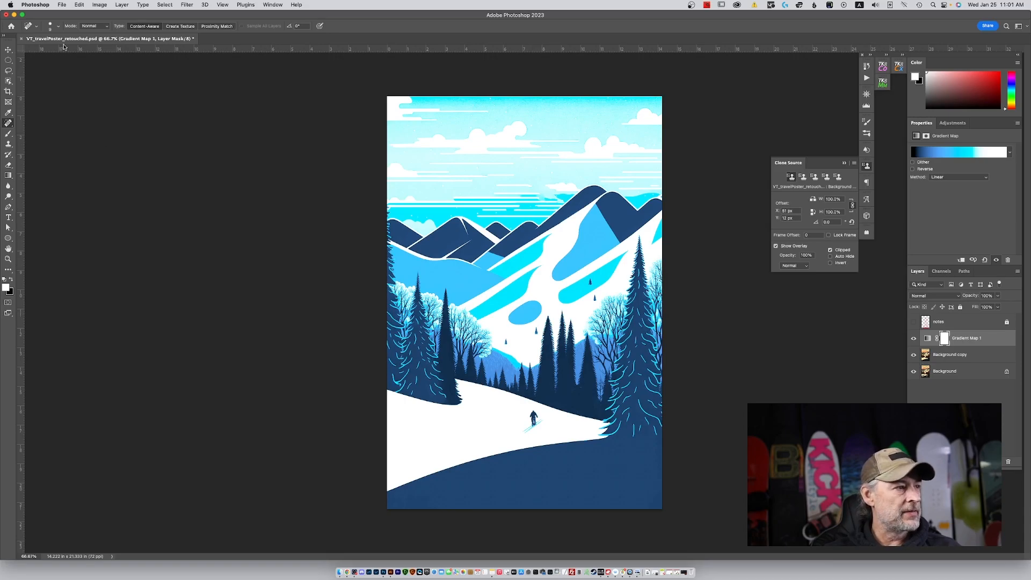
Save the poster as a new Photoshop file named VT_travelPoster_retouched_coolPallet.psd in the Video Record Vt poster folder.
{"action": "left_click", "coordinate": [62, 4]}
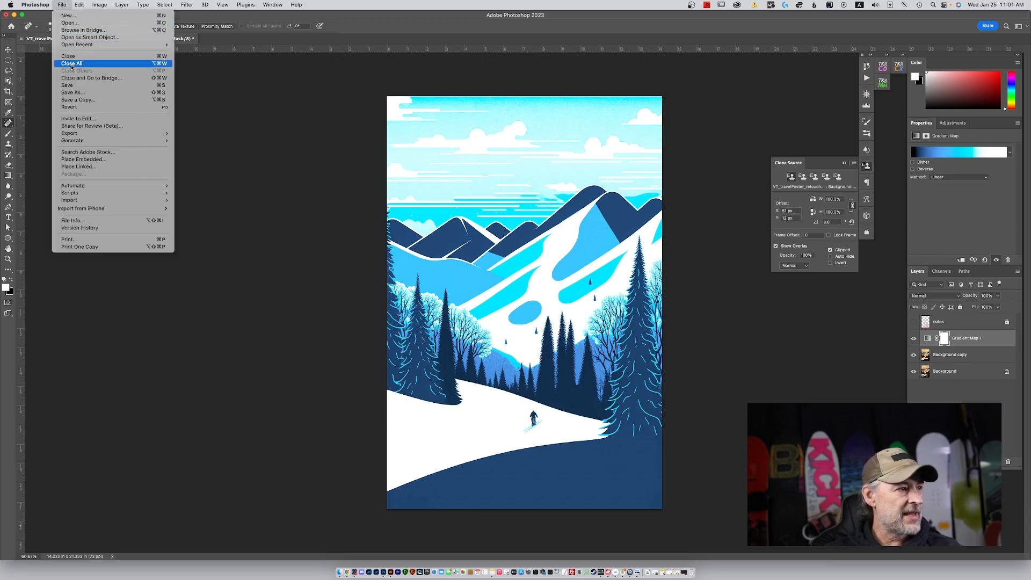
{"action": "left_click", "coordinate": [72, 92]}
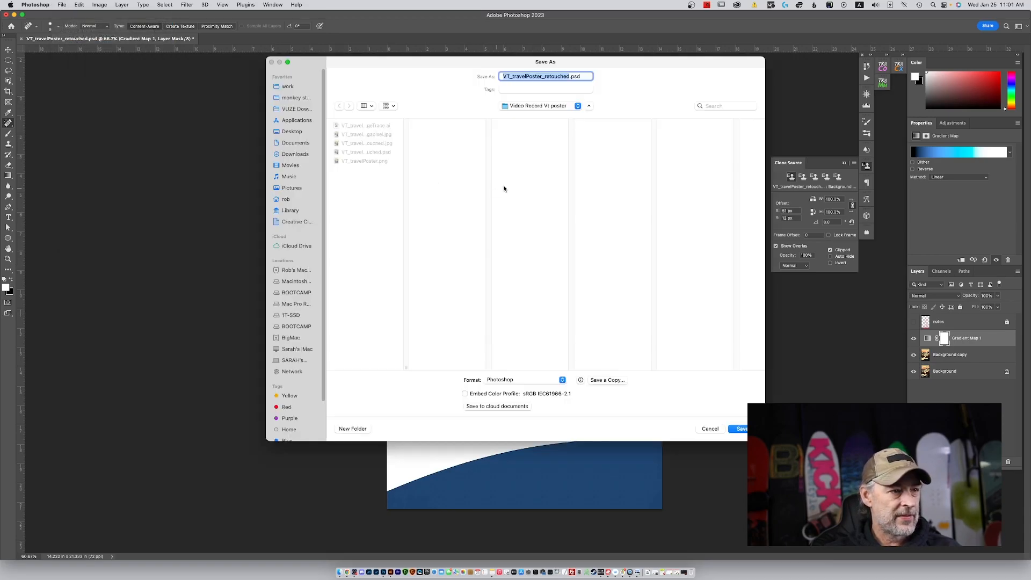
{"action": "left_click", "coordinate": [568, 76]}
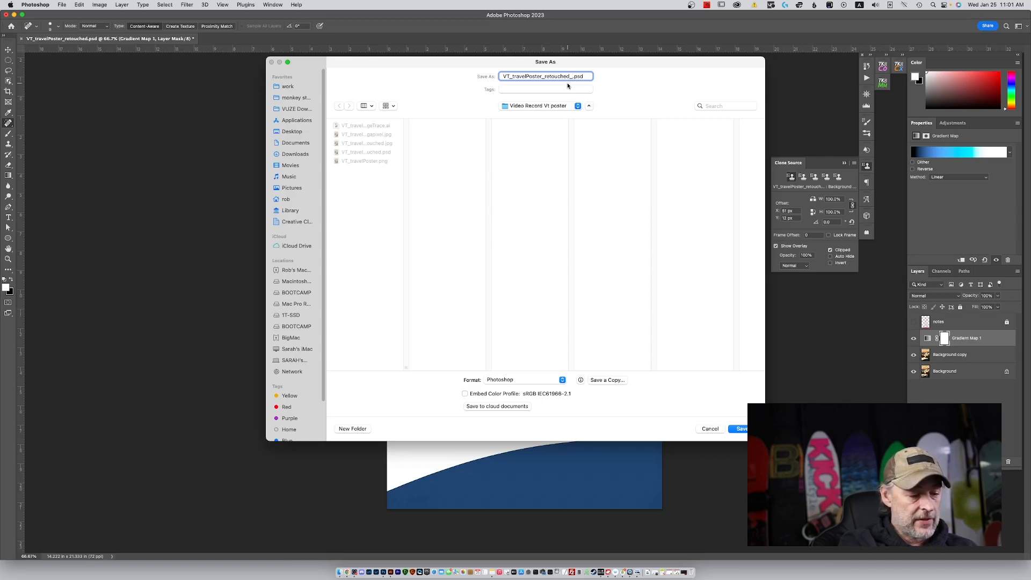
{"action": "type", "text": "coolPallet"}
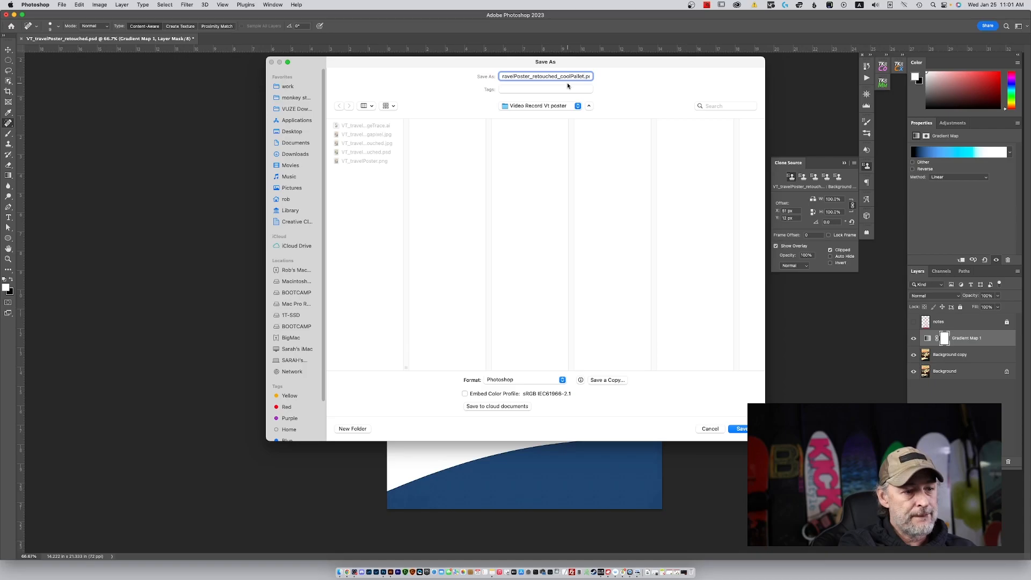
{"action": "key", "text": "Return"}
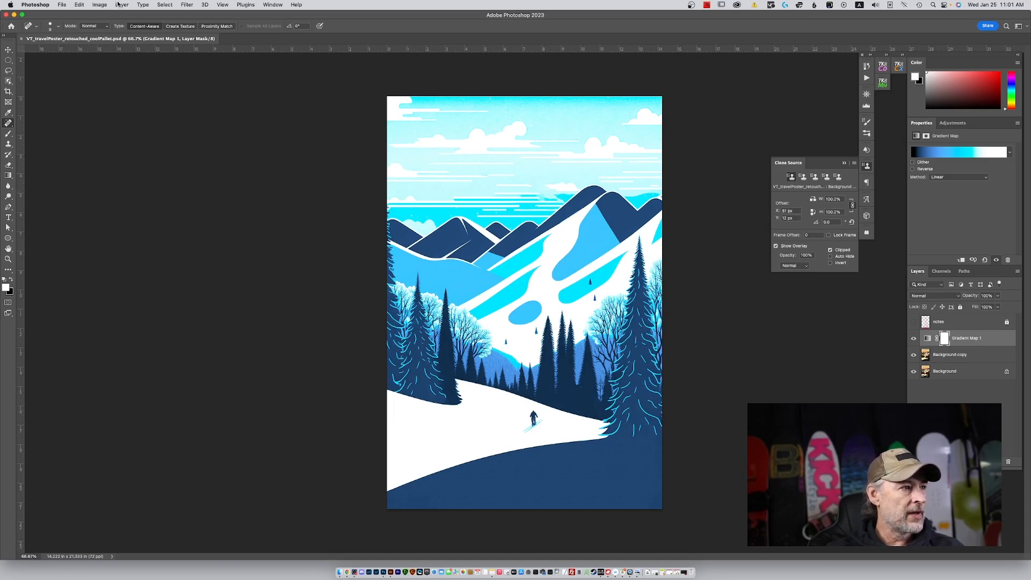
{"action": "left_click", "coordinate": [100, 4]}
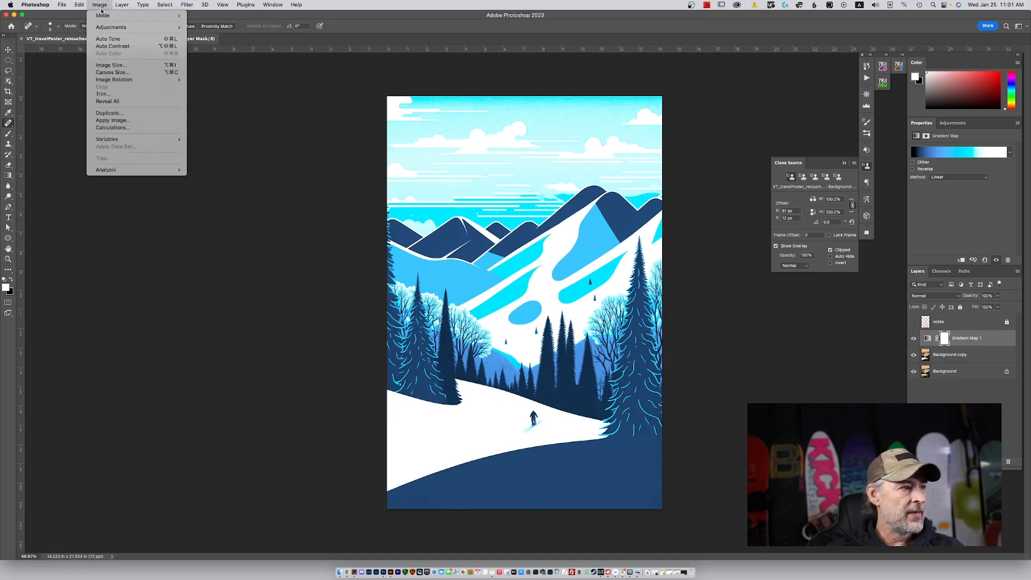
{"action": "mouse_move", "coordinate": [107, 15]}
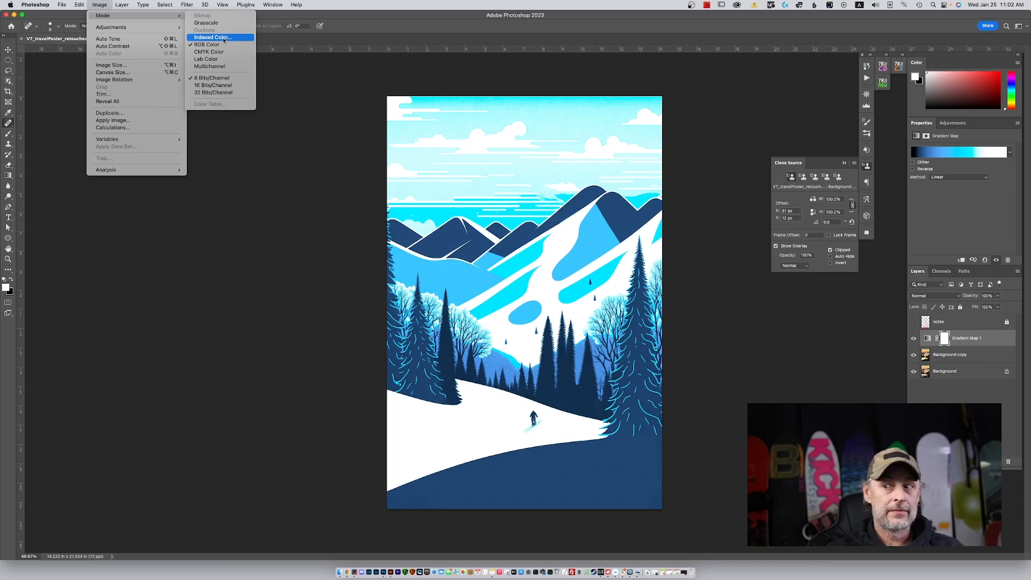
{"action": "left_click", "coordinate": [378, 10]}
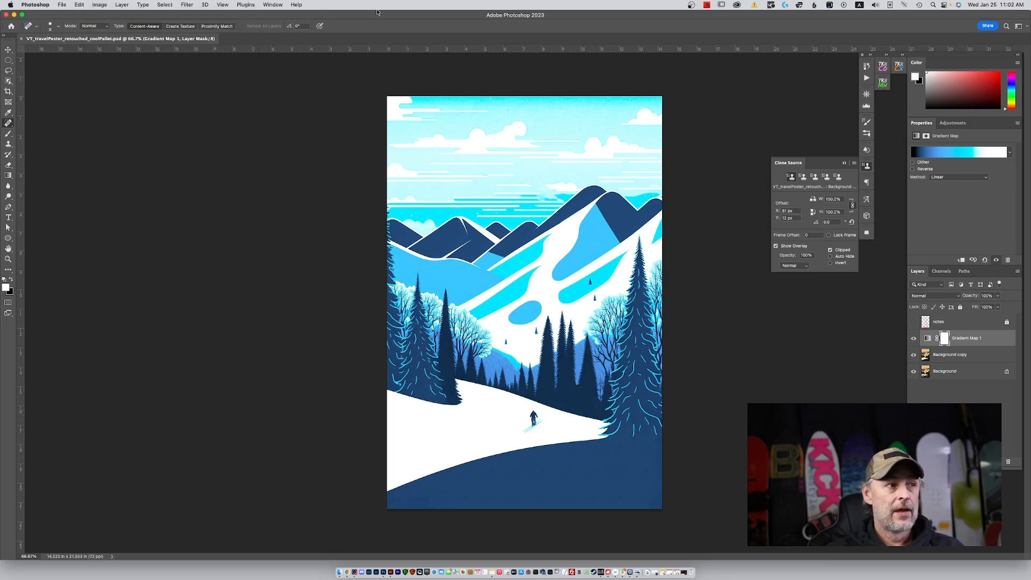
Save a copy of the layered poster in Photoshop format as VT_travelPoster_retouched_coolPallet ref.psd.
{"action": "right_click", "coordinate": [137, 41]}
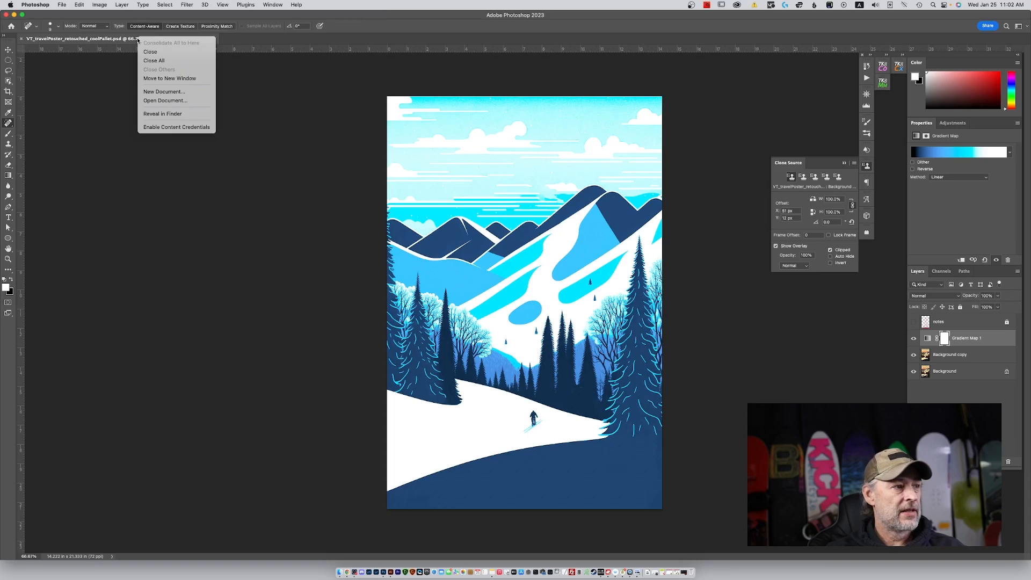
{"action": "left_click", "coordinate": [86, 12]}
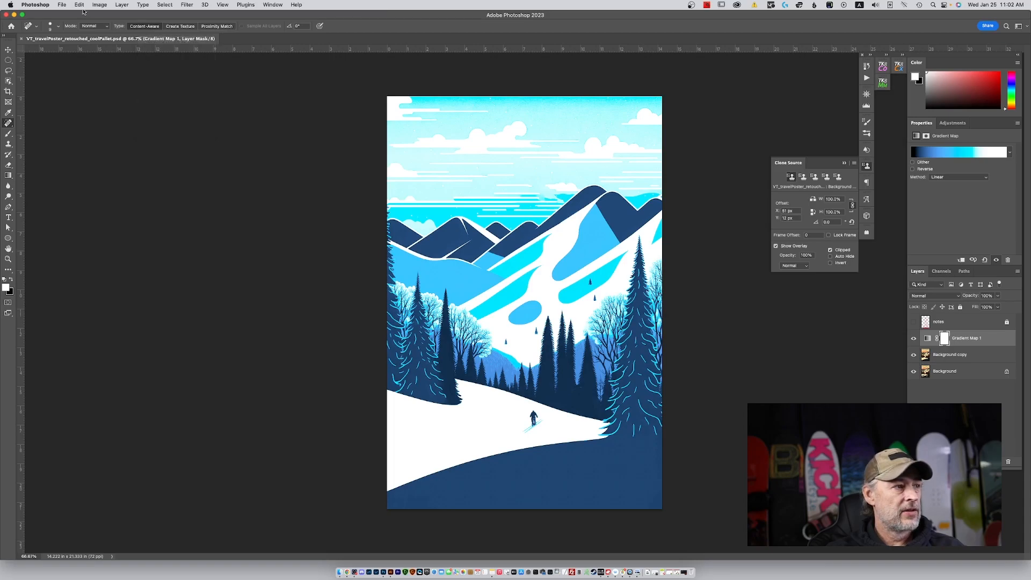
{"action": "left_click", "coordinate": [62, 6]}
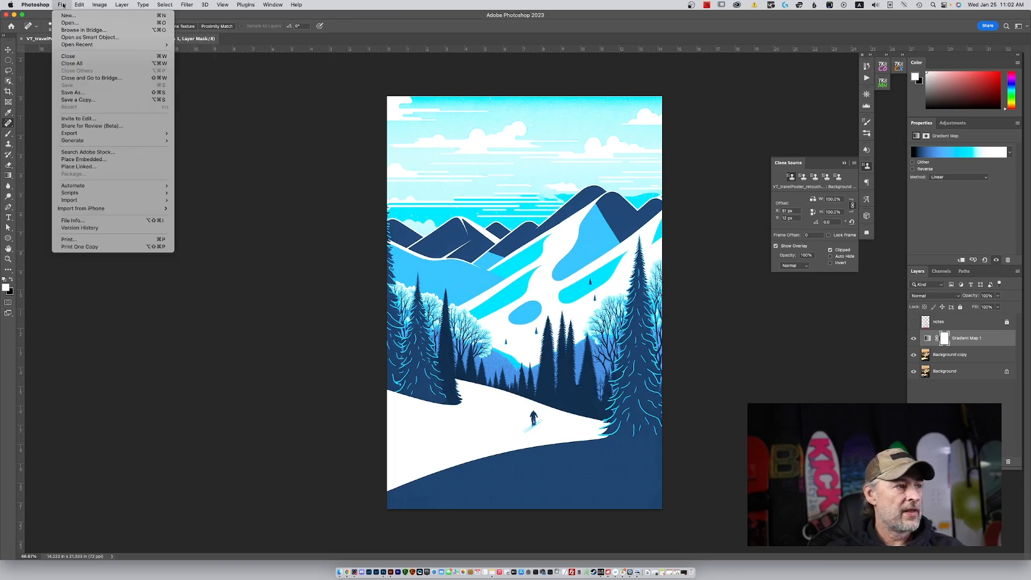
{"action": "left_click", "coordinate": [101, 100]}
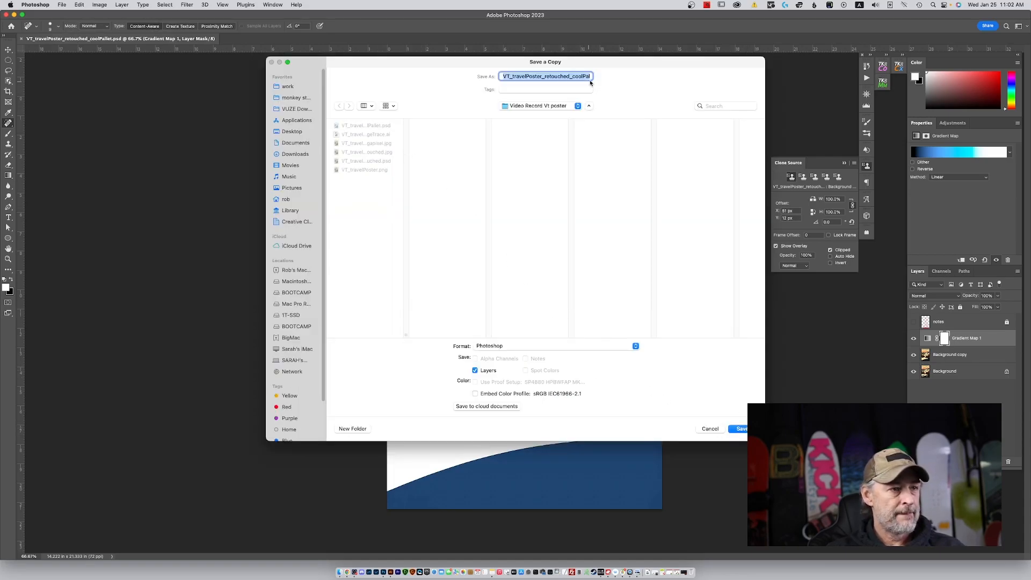
{"action": "left_click_drag", "start_coordinate": [588, 75], "coordinate": [612, 78]}
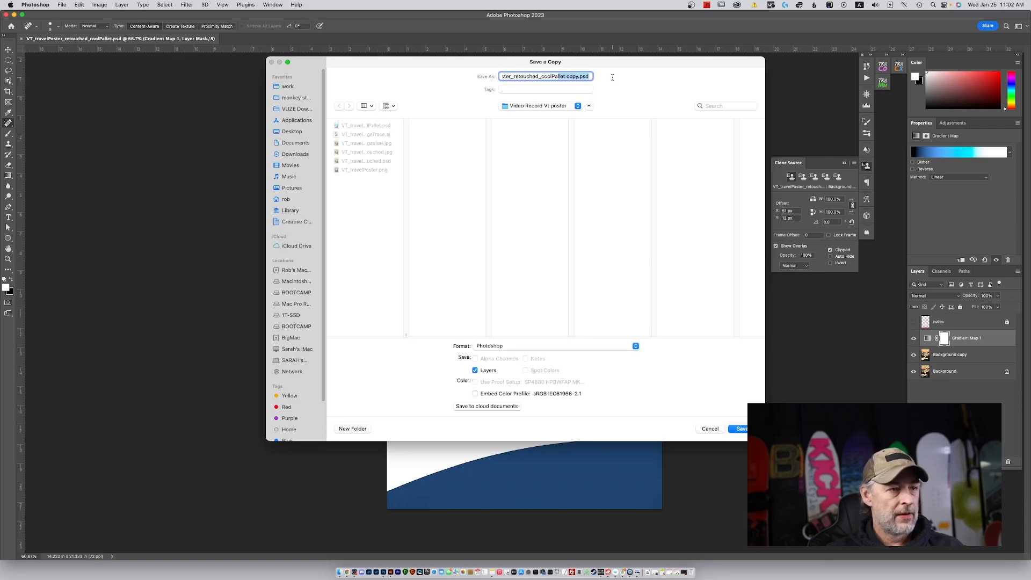
{"action": "double_click", "coordinate": [572, 76]}
{"action": "type", "text": "ref"}
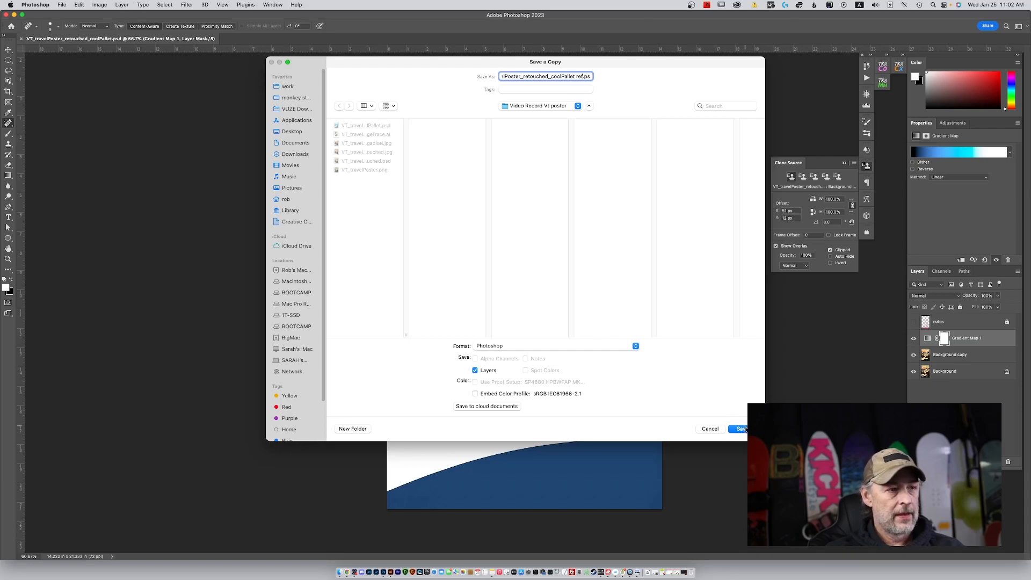
{"action": "left_click", "coordinate": [743, 429]}
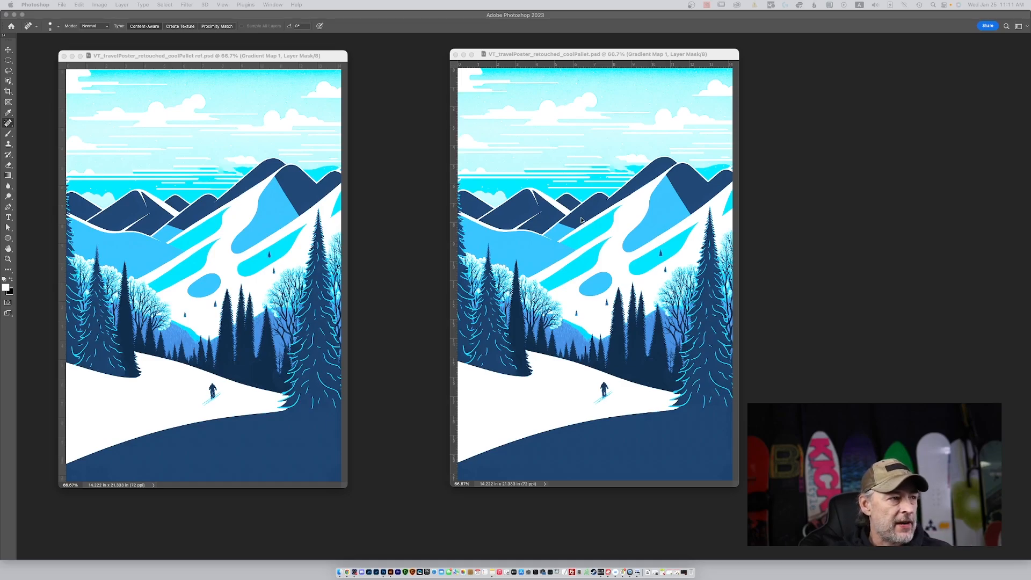
Flatten the coolPallet ref.psd copy into a single layer, discarding its hidden layers.
{"action": "left_click", "coordinate": [553, 58]}
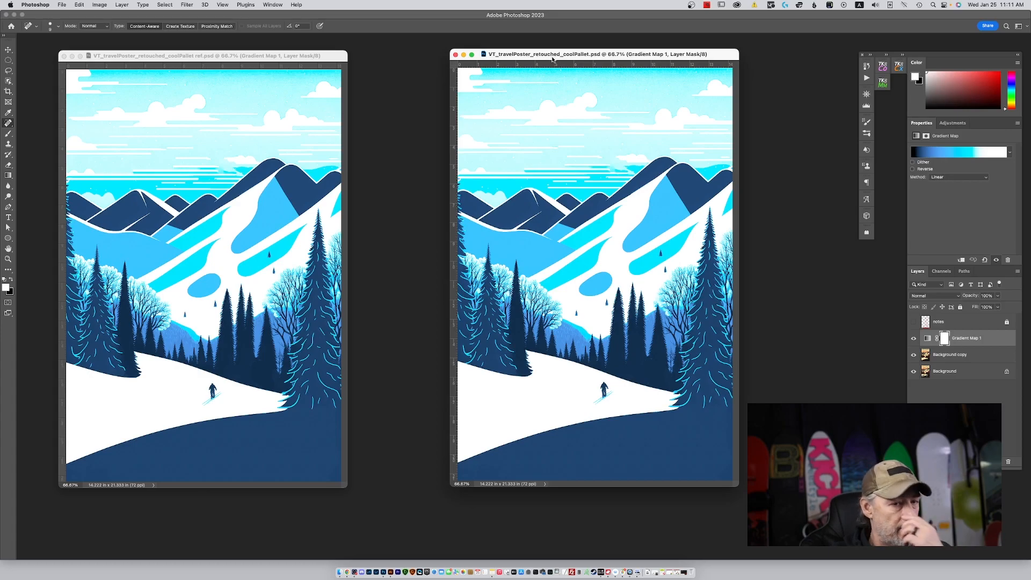
{"action": "left_click", "coordinate": [301, 58]}
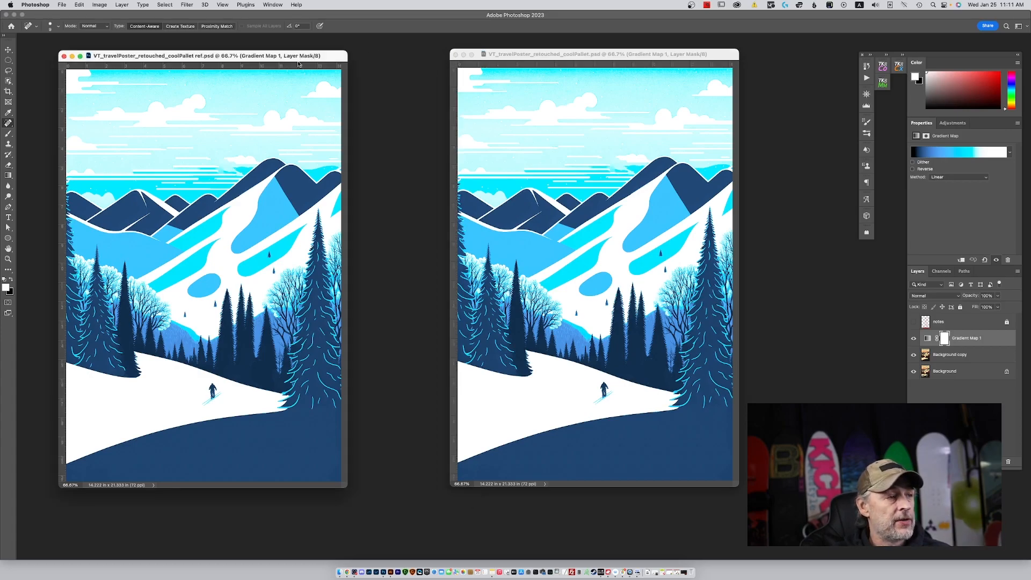
{"action": "left_click", "coordinate": [100, 5]}
{"action": "mouse_move", "coordinate": [120, 4]}
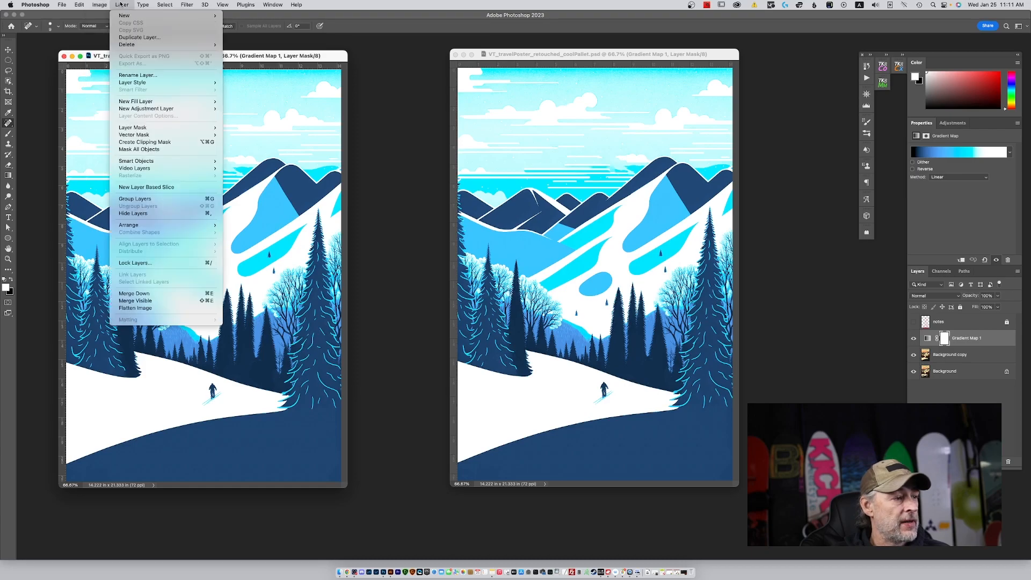
{"action": "left_click", "coordinate": [176, 308]}
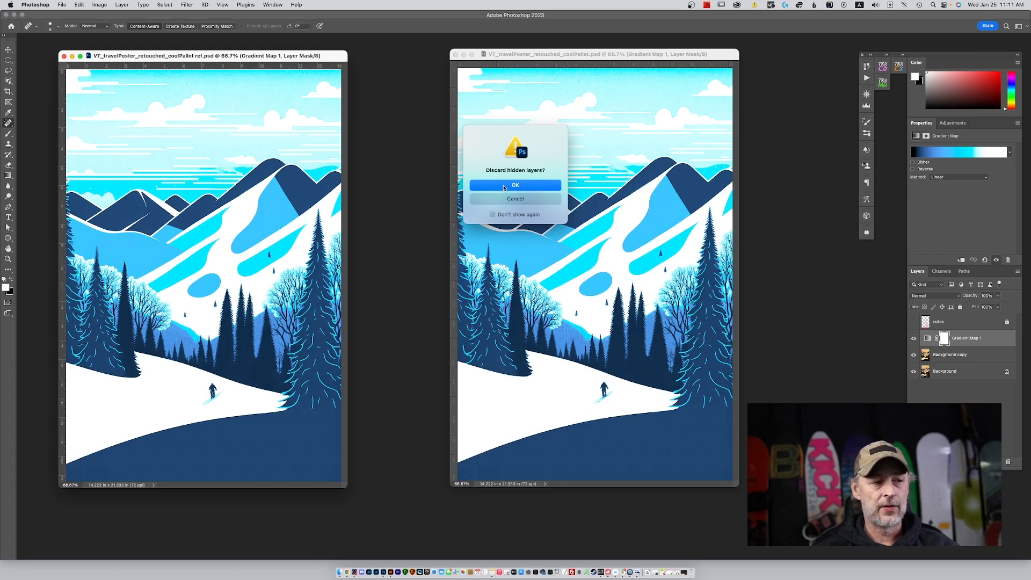
{"action": "left_click", "coordinate": [504, 185]}
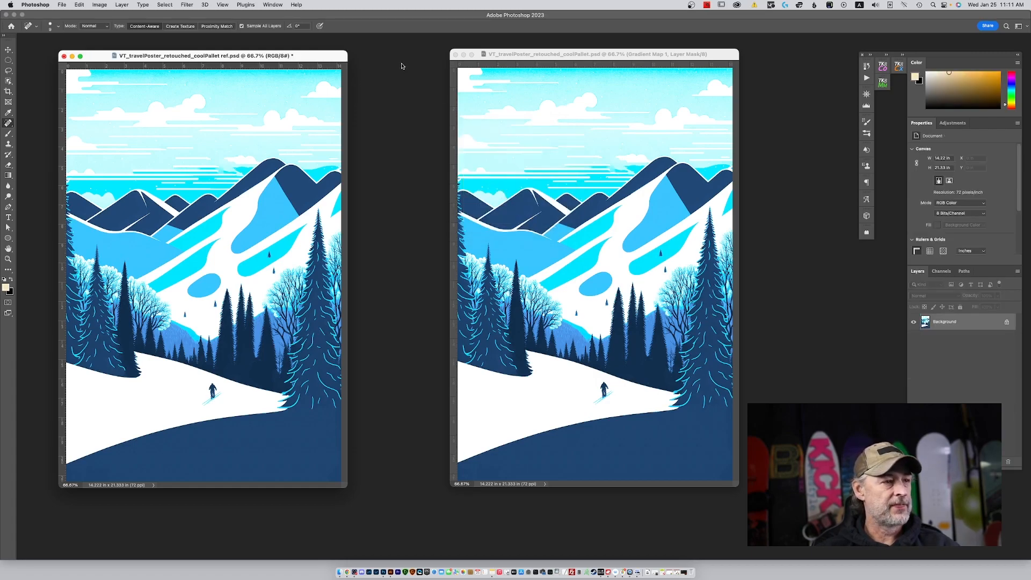
Begin converting VT_travelPoster_retouched_coolPallet.psd to Indexed Color, flattening its visible layers and discarding the hidden ones.
{"action": "left_click", "coordinate": [582, 56]}
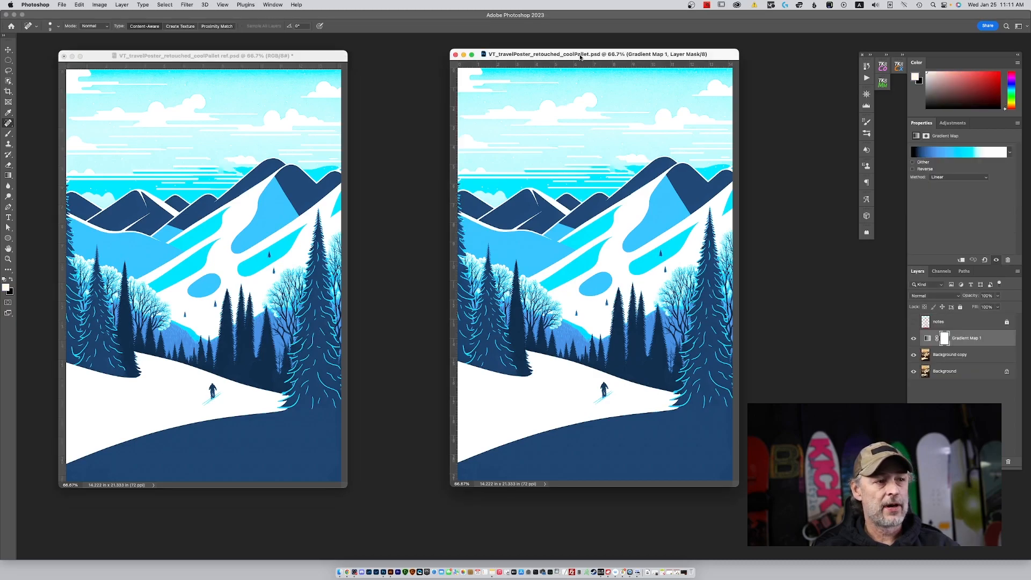
{"action": "left_click", "coordinate": [99, 5]}
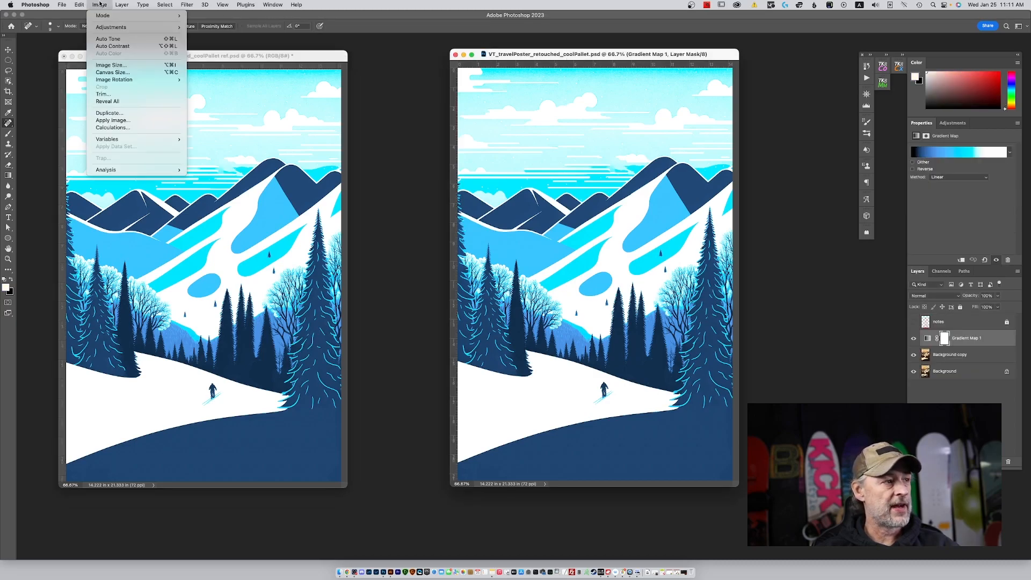
{"action": "mouse_move", "coordinate": [102, 18]}
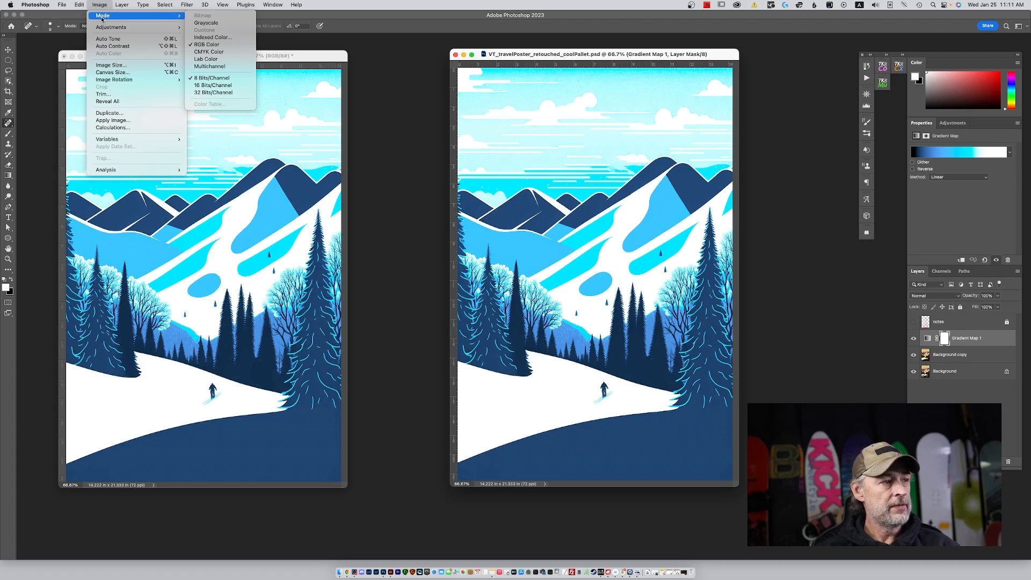
{"action": "left_click", "coordinate": [215, 37]}
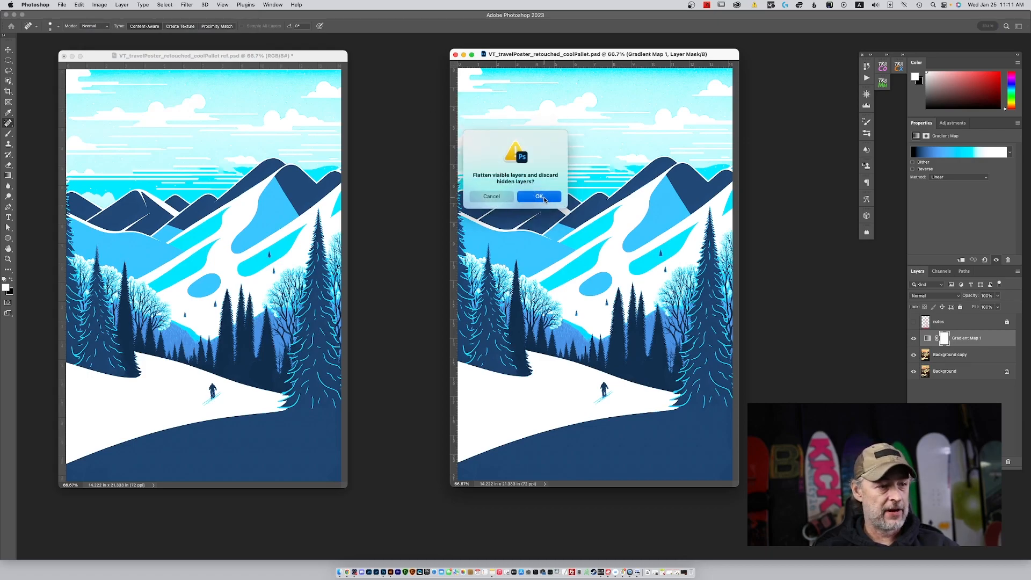
{"action": "left_click", "coordinate": [543, 197]}
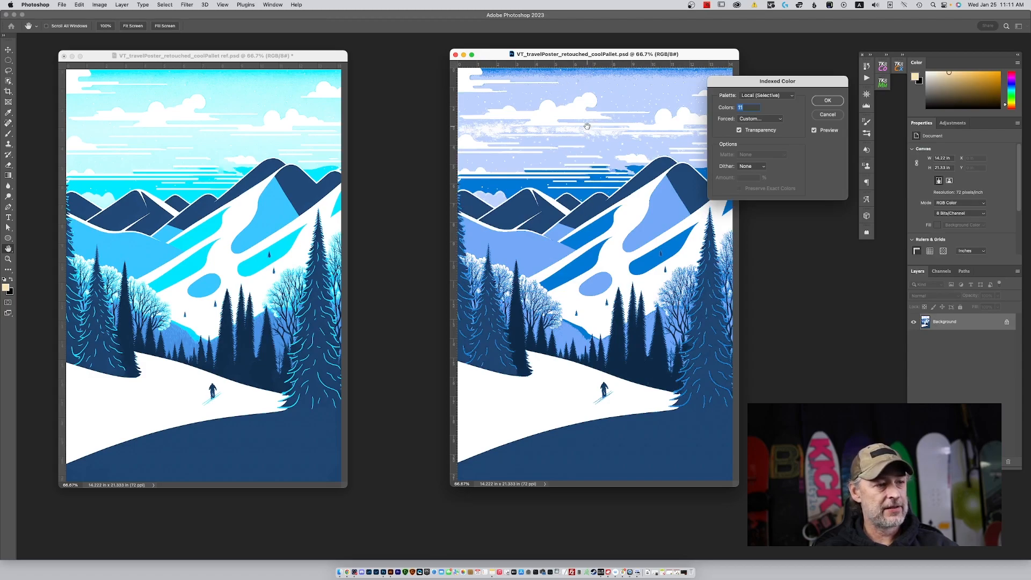
{"action": "left_click", "coordinate": [755, 118]}
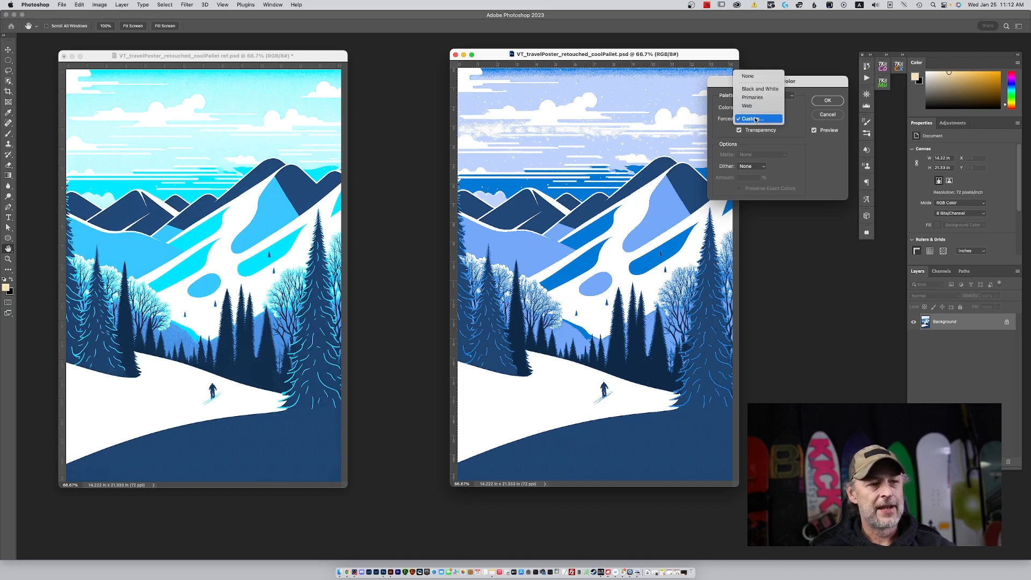
{"action": "left_click", "coordinate": [756, 119]}
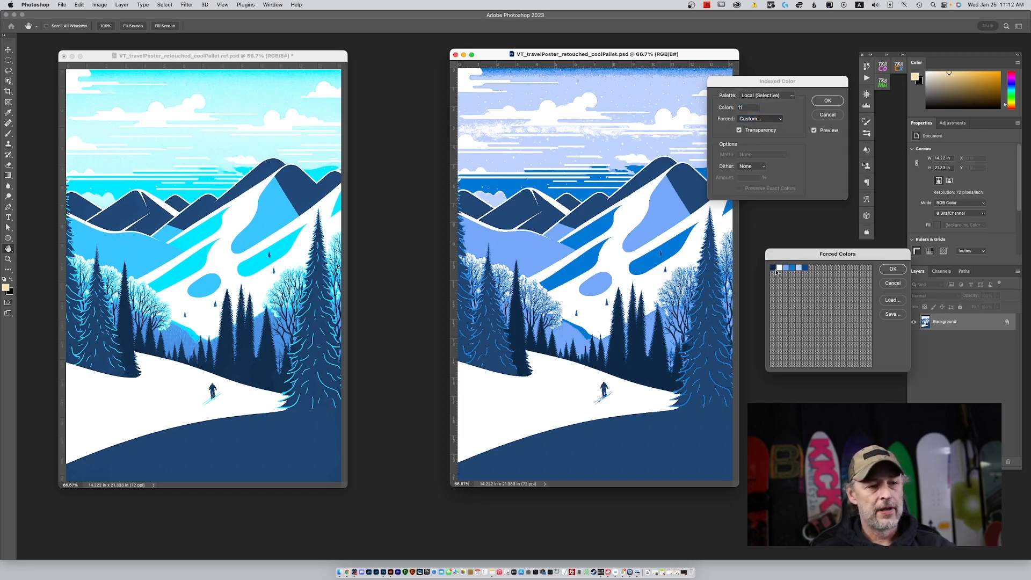
{"action": "left_click_drag", "start_coordinate": [812, 258], "coordinate": [786, 210]}
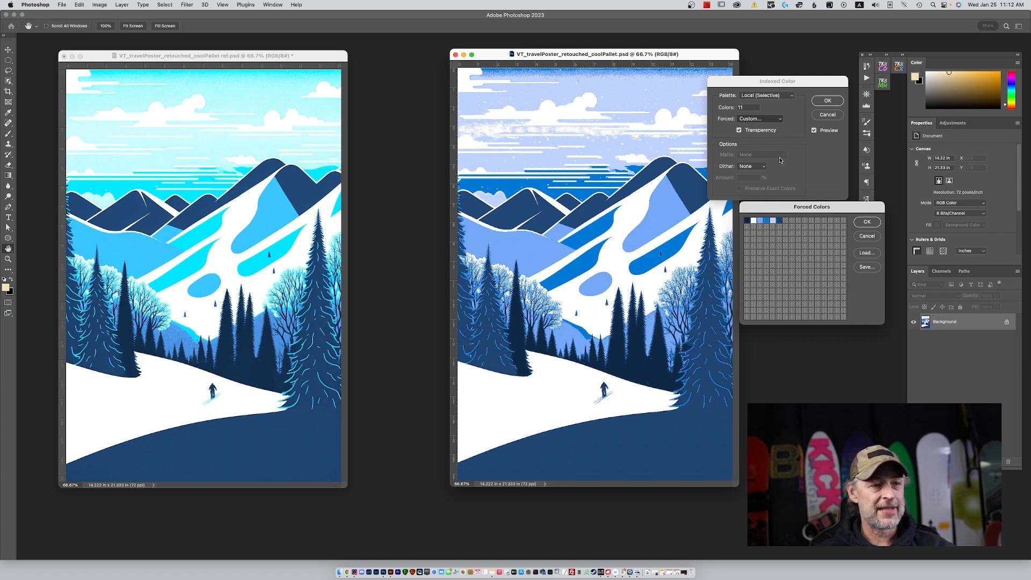
{"action": "left_click", "coordinate": [866, 236]}
Reduce the indexed palette to the minimum of 7 colors and open its custom Forced Colors table.
{"action": "type", "text": "6"}
{"action": "left_click", "coordinate": [831, 101]}
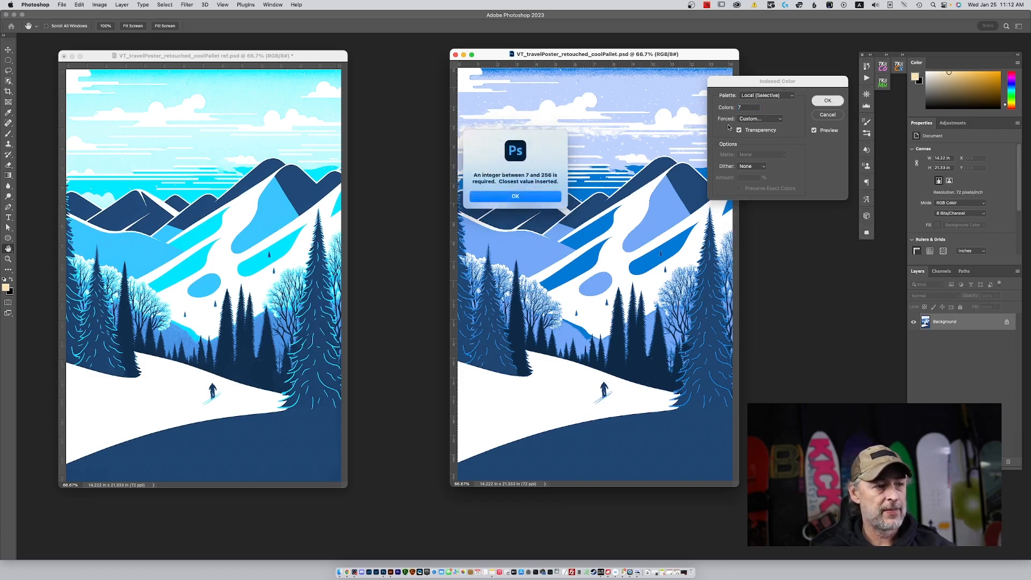
{"action": "left_click", "coordinate": [535, 197]}
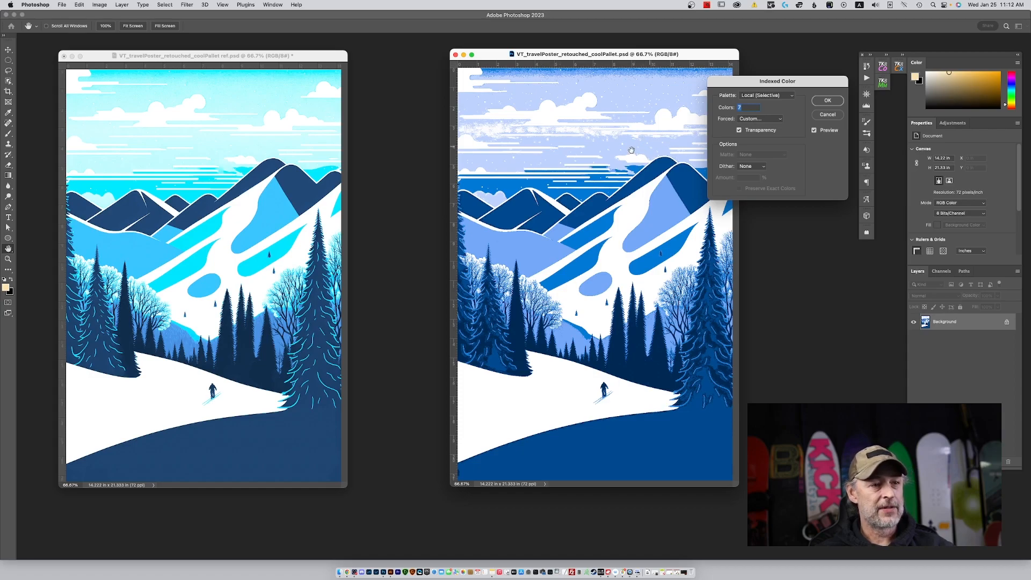
{"action": "left_click", "coordinate": [777, 119]}
{"action": "left_click", "coordinate": [766, 122]}
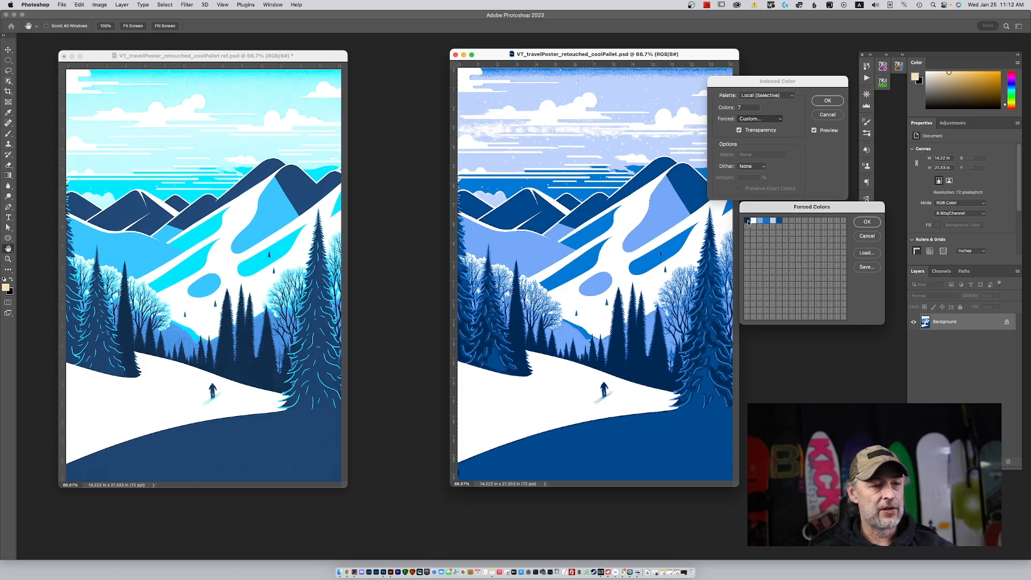
Try the dark mountain blue (224977) sampled from the reference poster as the first forced color.
{"action": "left_click", "coordinate": [747, 221]}
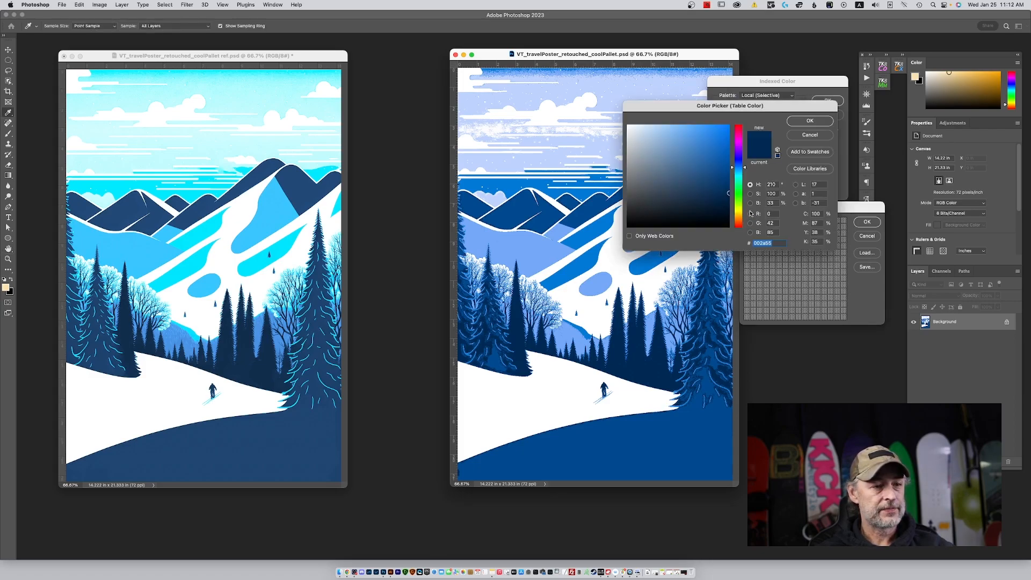
{"action": "key", "text": "Escape"}
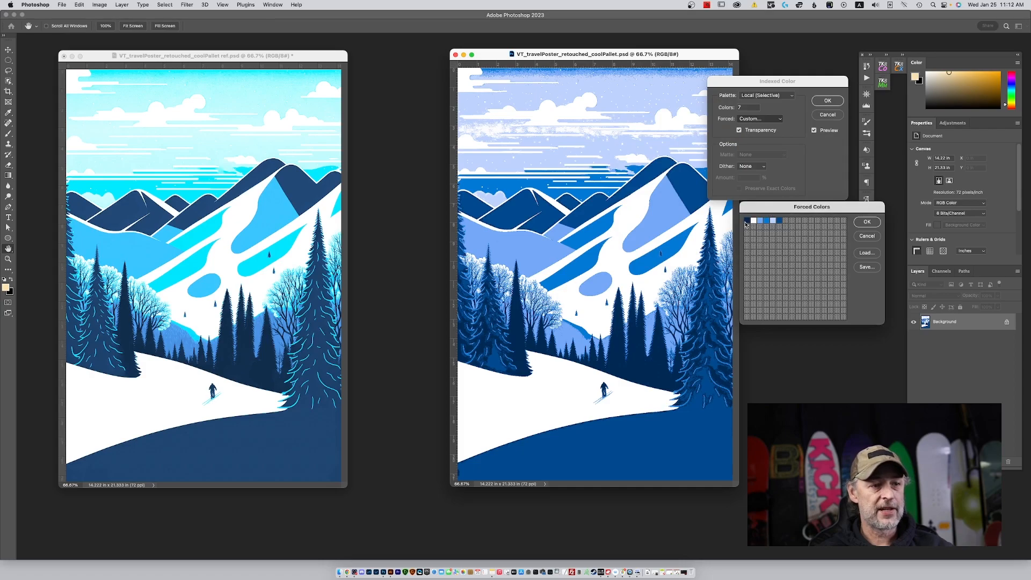
{"action": "left_click", "coordinate": [747, 222]}
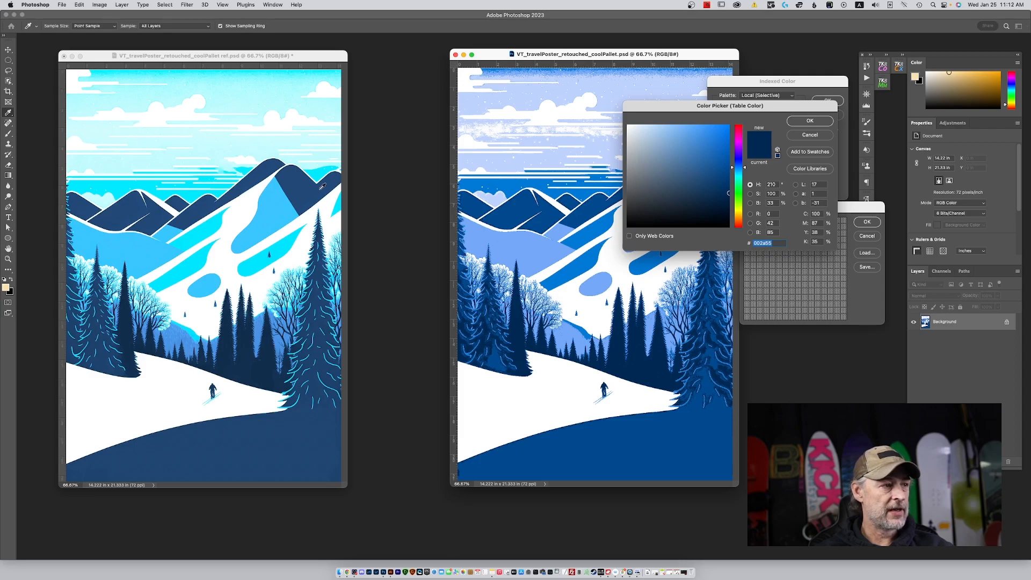
{"action": "left_click", "coordinate": [322, 186]}
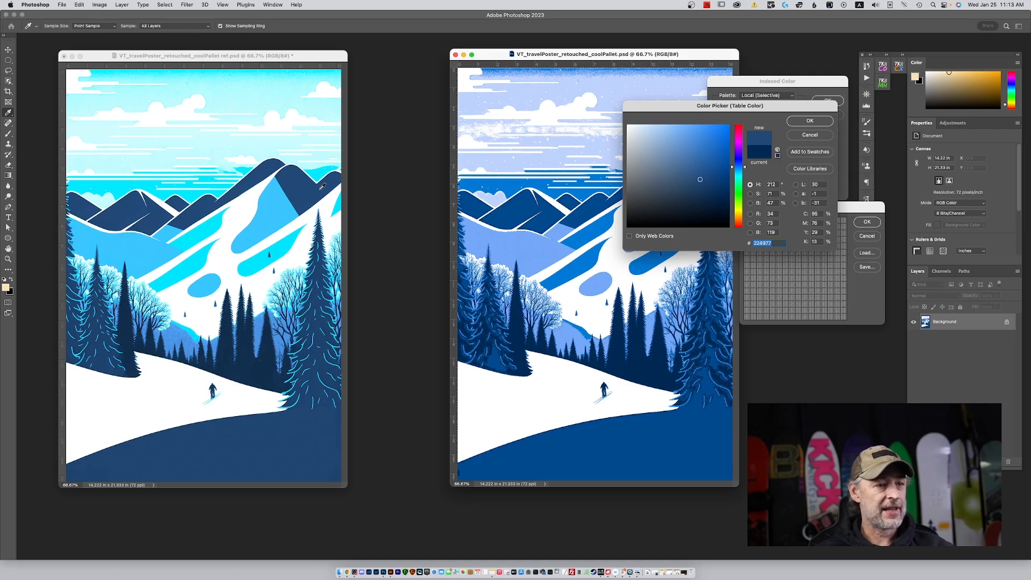
{"action": "left_click", "coordinate": [823, 121]}
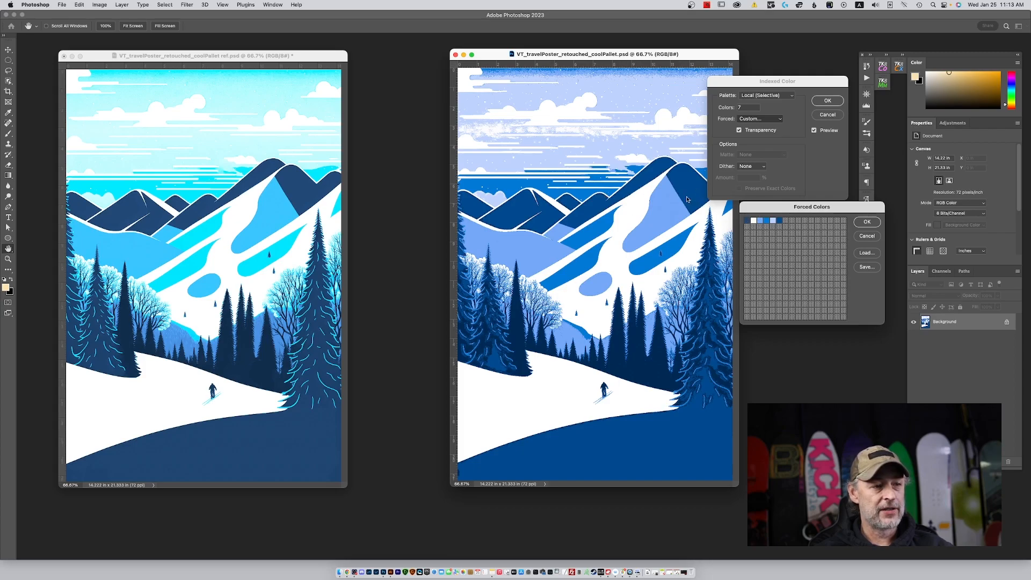
Set the first forced color to the darkest blue (132f4d), sampled from the dark trees in the reference poster.
{"action": "left_click", "coordinate": [748, 221]}
{"action": "left_click", "coordinate": [272, 366]}
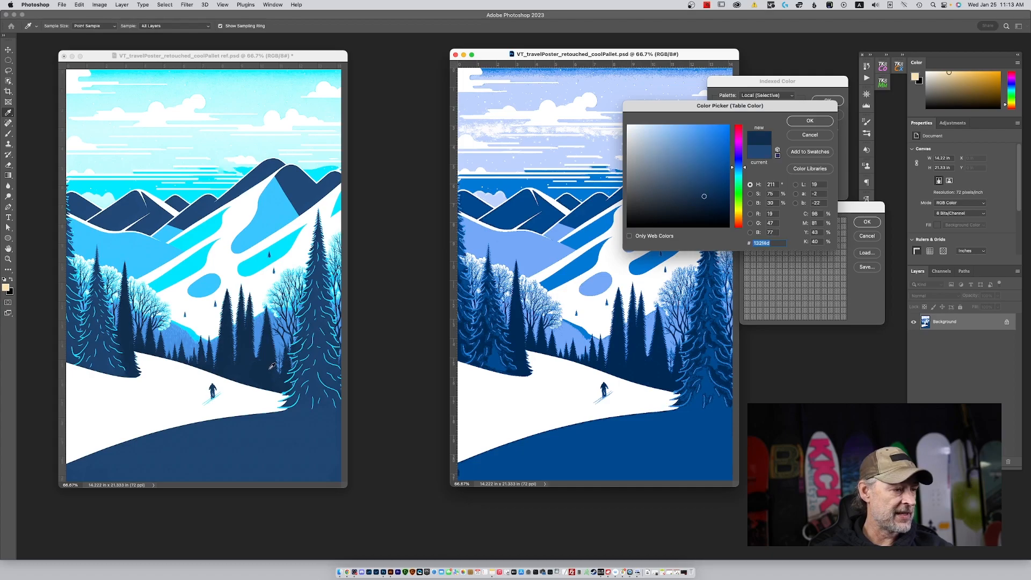
{"action": "left_click", "coordinate": [827, 121]}
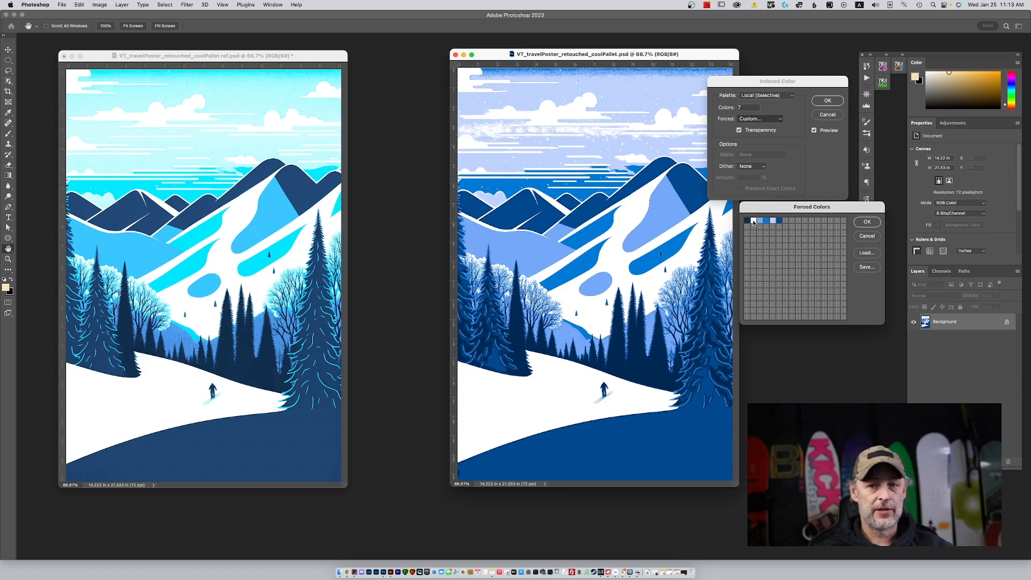
Keep near-white (fdfdff) as the second forced color and set the third to dark blue 1f436e, sampled from the reference's left-hand trees.
{"action": "left_click", "coordinate": [753, 221]}
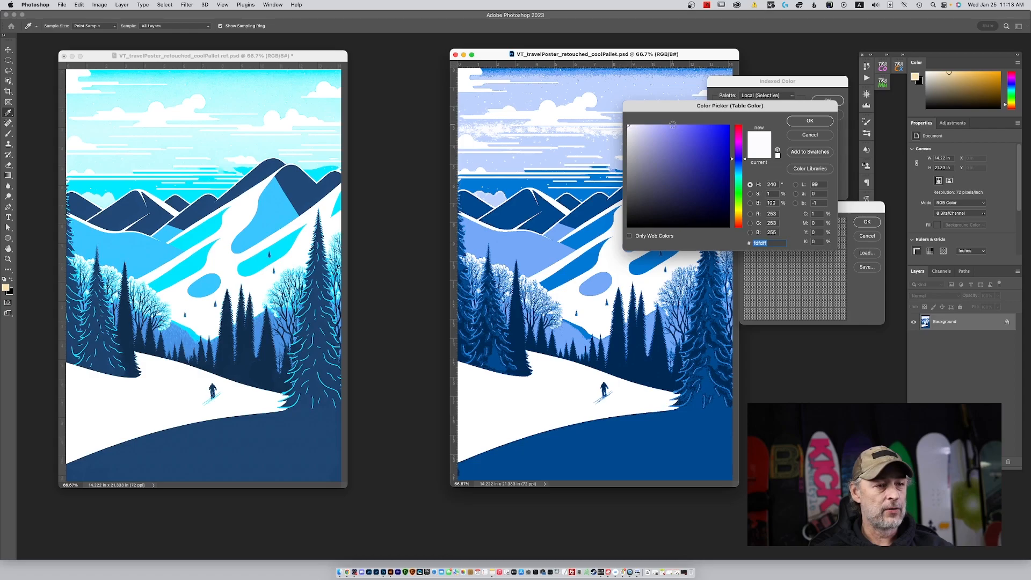
{"action": "left_click", "coordinate": [807, 123]}
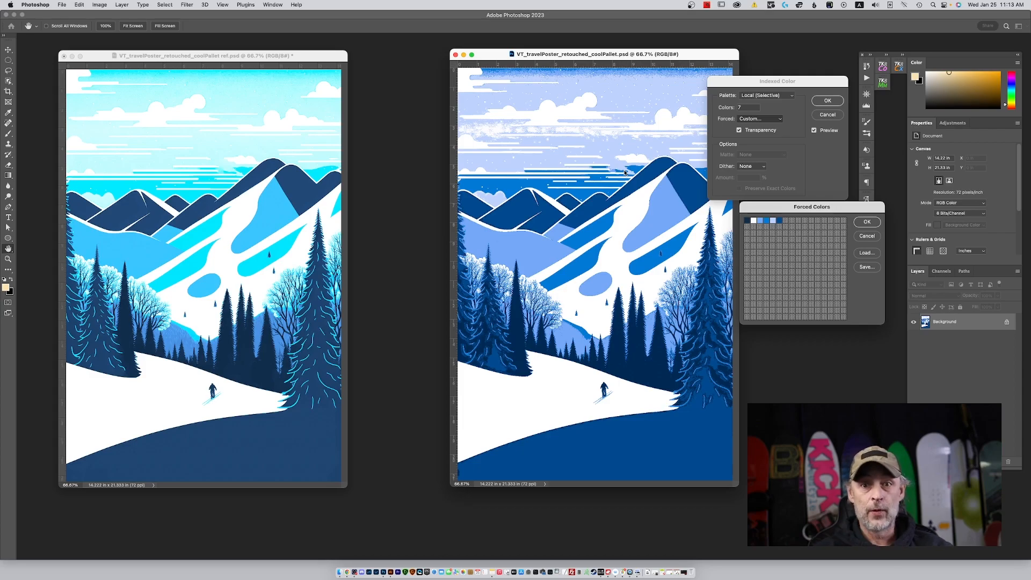
{"action": "left_click", "coordinate": [760, 221]}
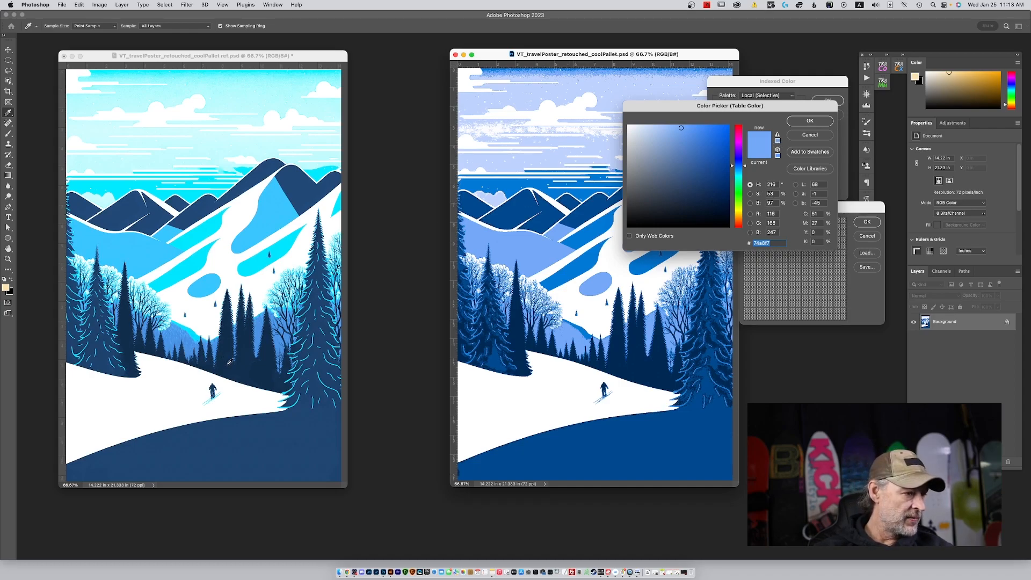
{"action": "left_click", "coordinate": [106, 353]}
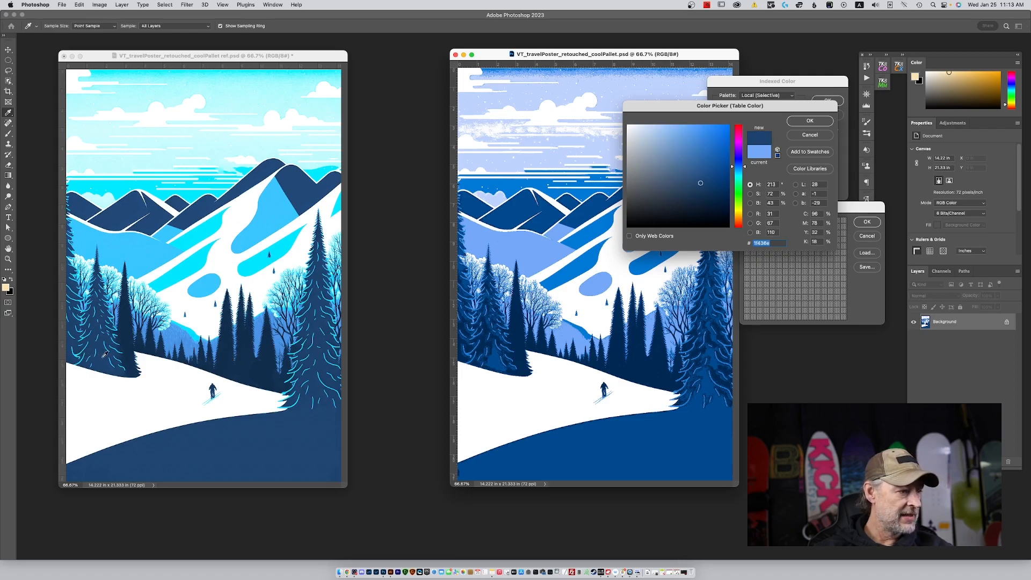
{"action": "left_click", "coordinate": [809, 121]}
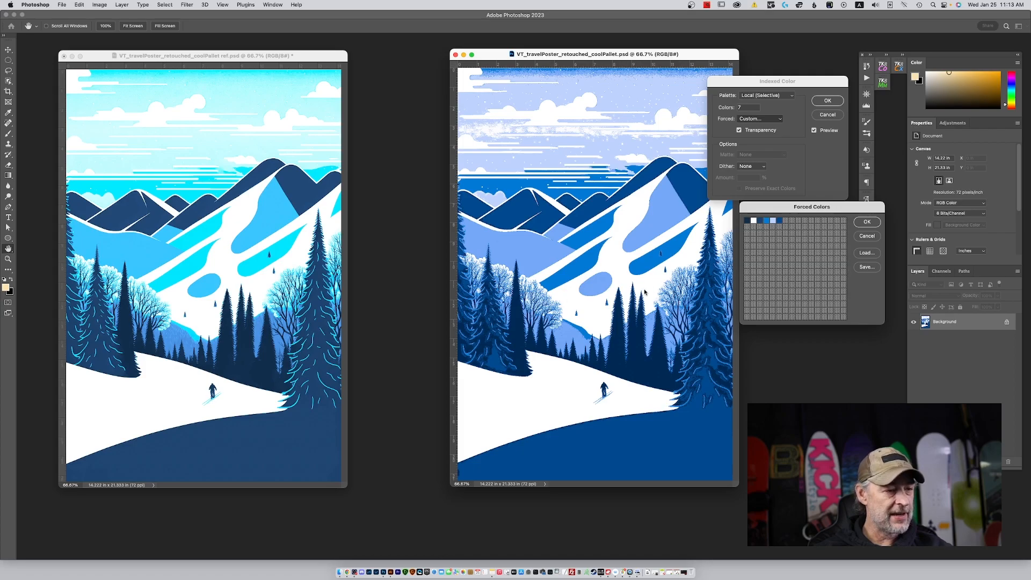
Remove the leftover forced colors that follow the third entry in the custom table.
{"action": "left_click", "coordinate": [776, 221]}
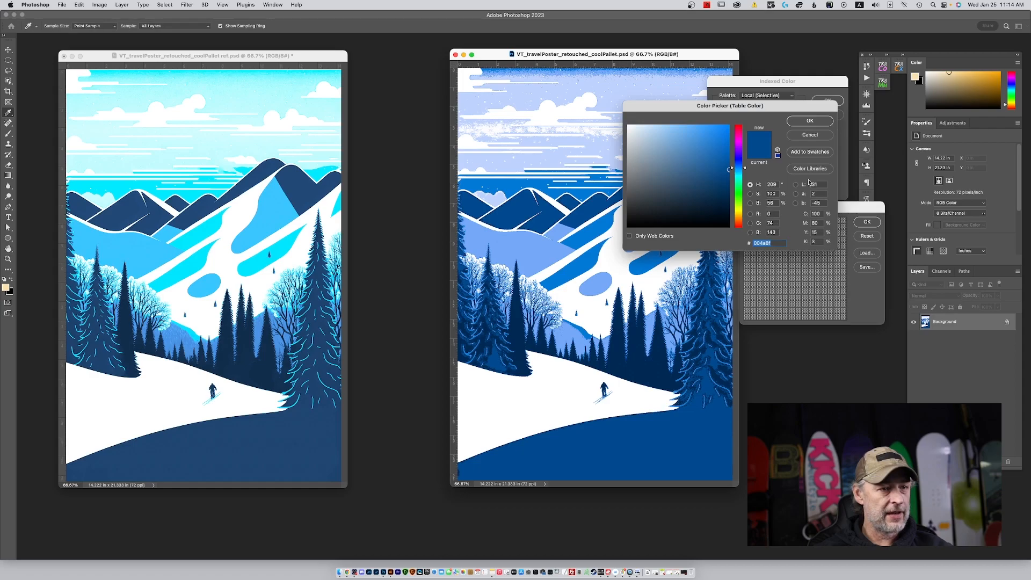
{"action": "left_click", "coordinate": [809, 120]}
{"action": "left_click", "coordinate": [778, 222], "text": "super"}
{"action": "left_click", "coordinate": [774, 221], "text": "super"}
{"action": "left_click", "coordinate": [767, 222], "text": "super"}
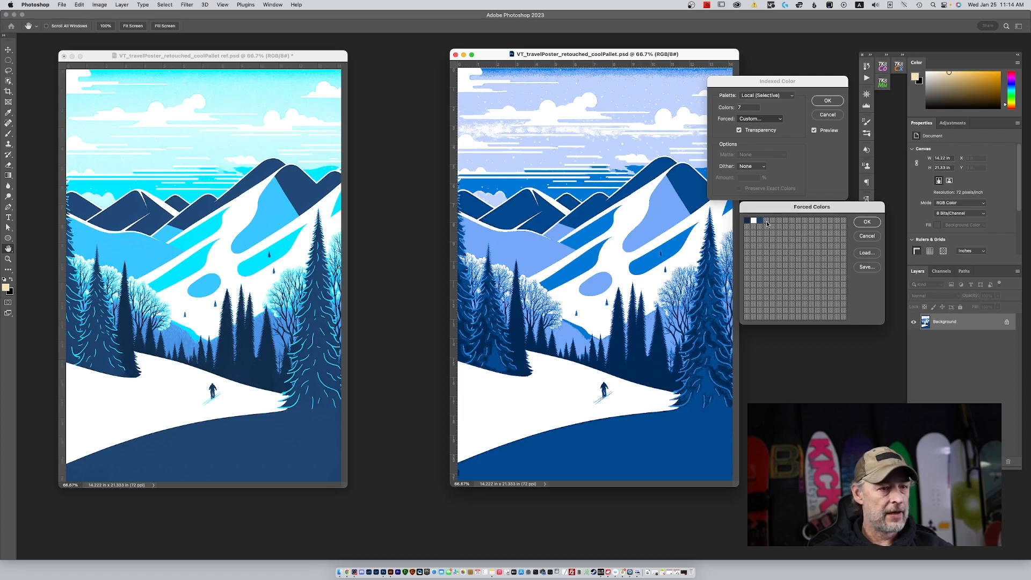
Try light blues 38c7ff and 3bc5ff, sampled from the reference's mountain shadows, as the fourth and fifth forced colors.
{"action": "left_click", "coordinate": [767, 221]}
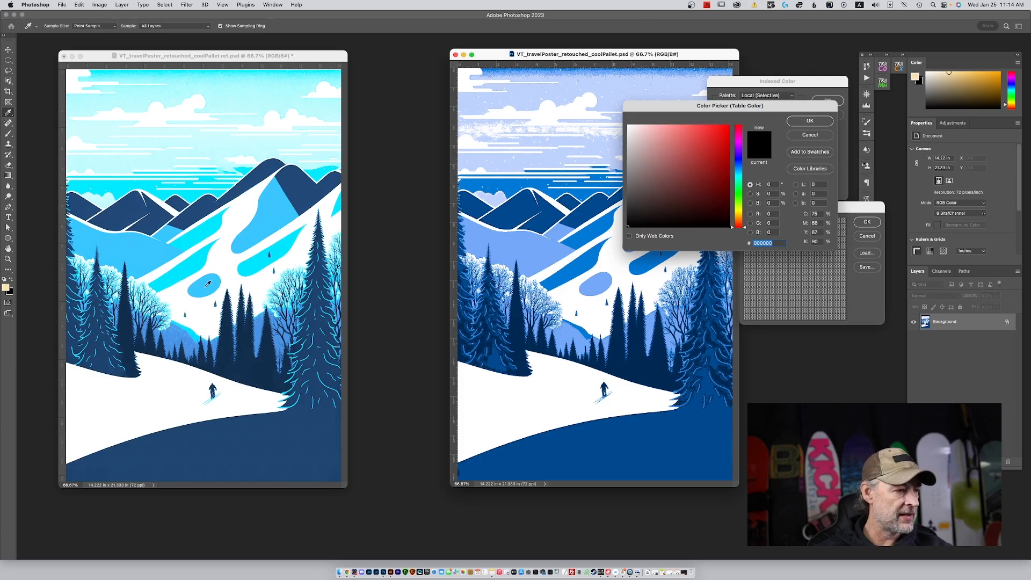
{"action": "left_click", "coordinate": [208, 283]}
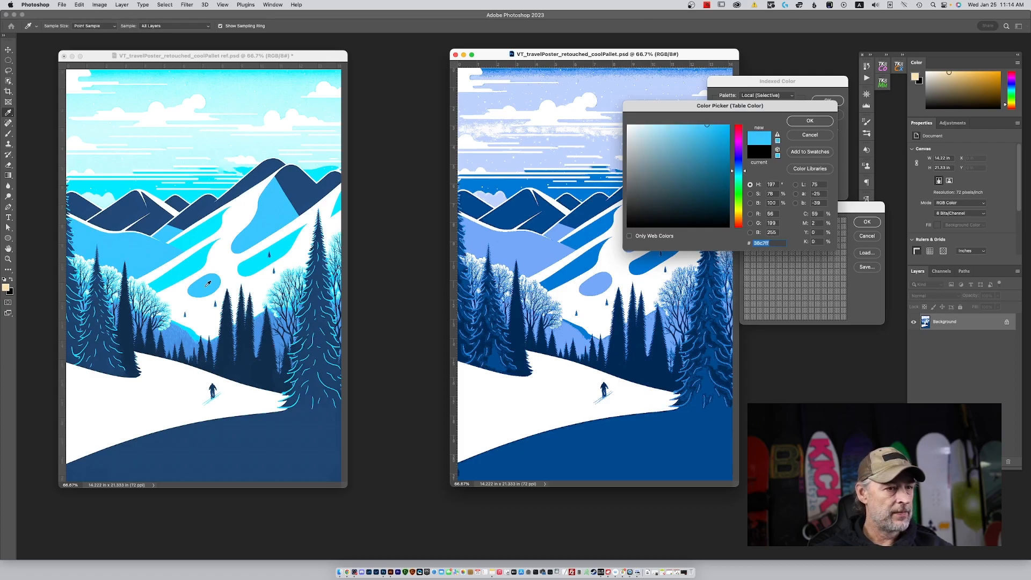
{"action": "left_click", "coordinate": [804, 122]}
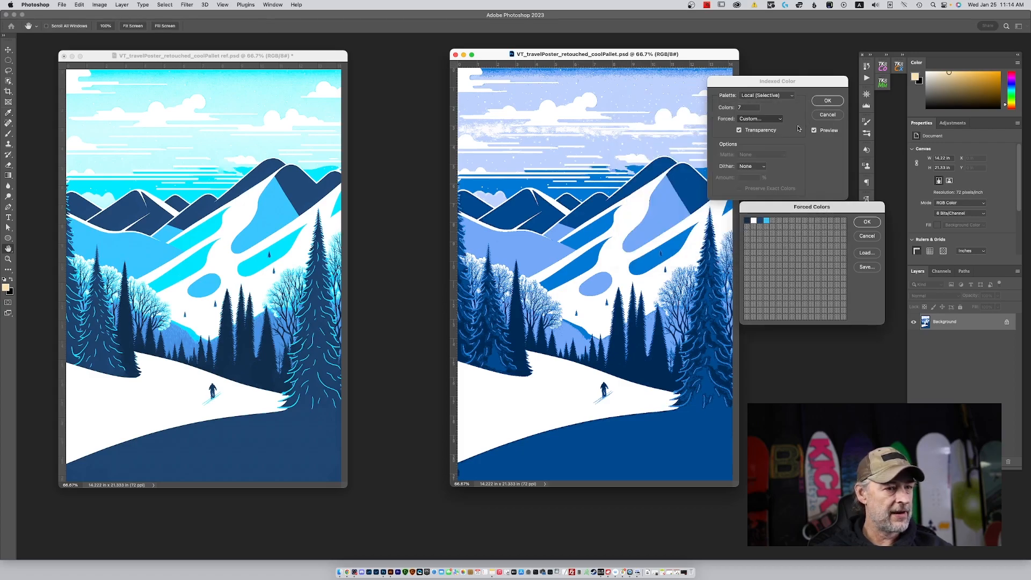
{"action": "left_click", "coordinate": [776, 221]}
{"action": "left_click", "coordinate": [279, 209]}
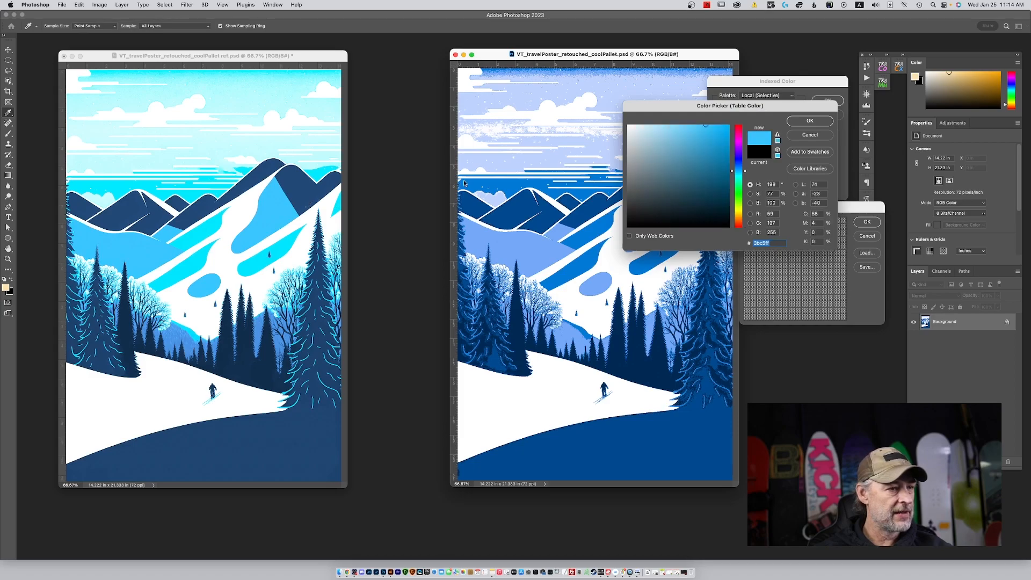
{"action": "left_click", "coordinate": [810, 122]}
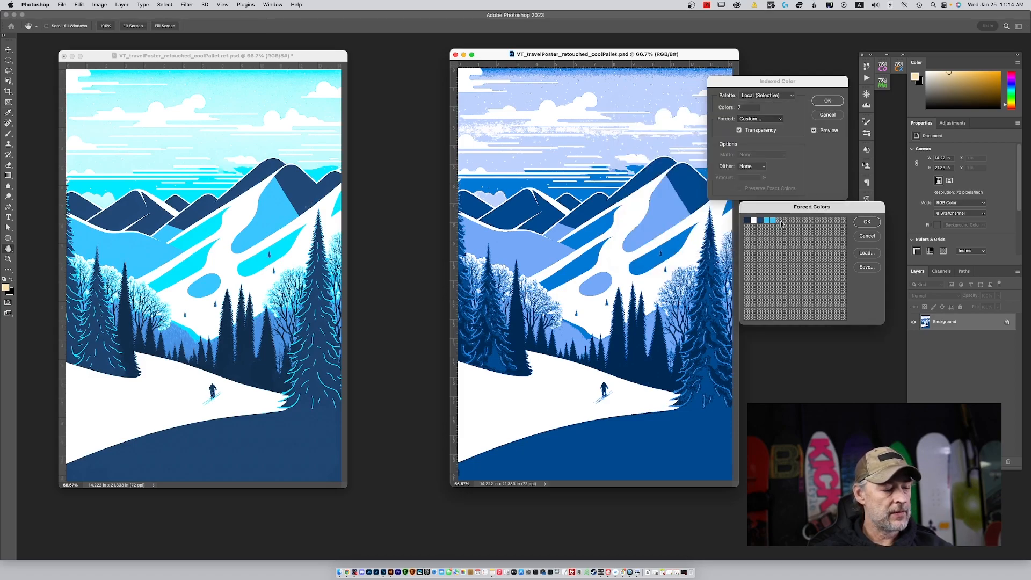
{"action": "left_click", "coordinate": [773, 223]}
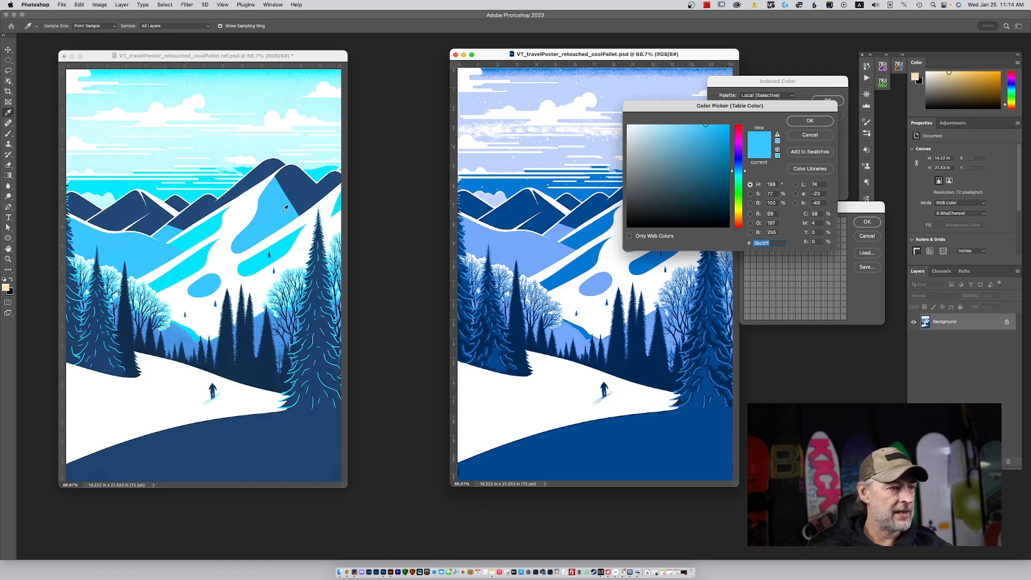
{"action": "left_click", "coordinate": [810, 121]}
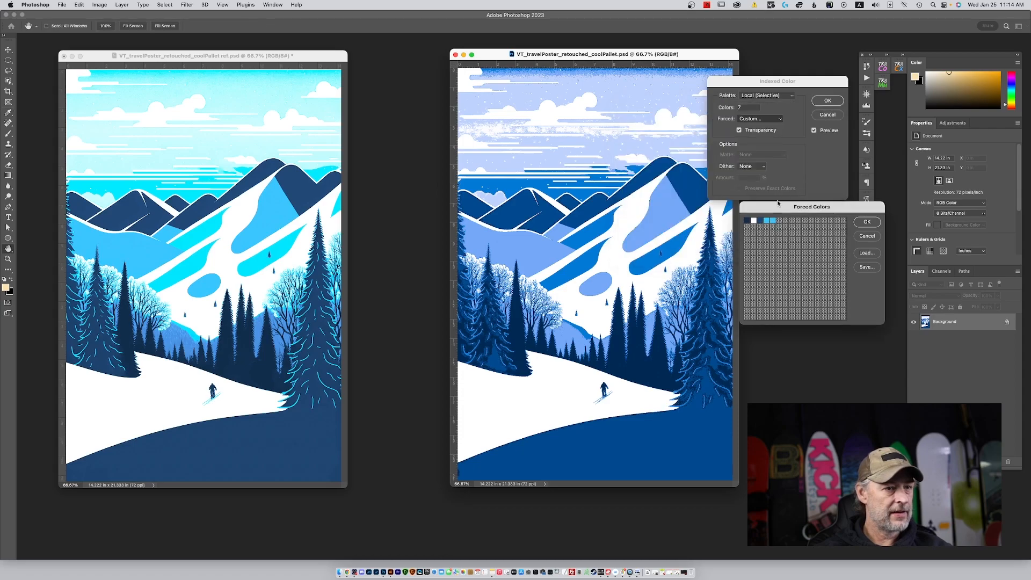
Set the fourth forced color to cyan 00e6ff, sampled from the reference's mountain stripes, and remove the fifth before applying the table.
{"action": "left_click", "coordinate": [767, 222]}
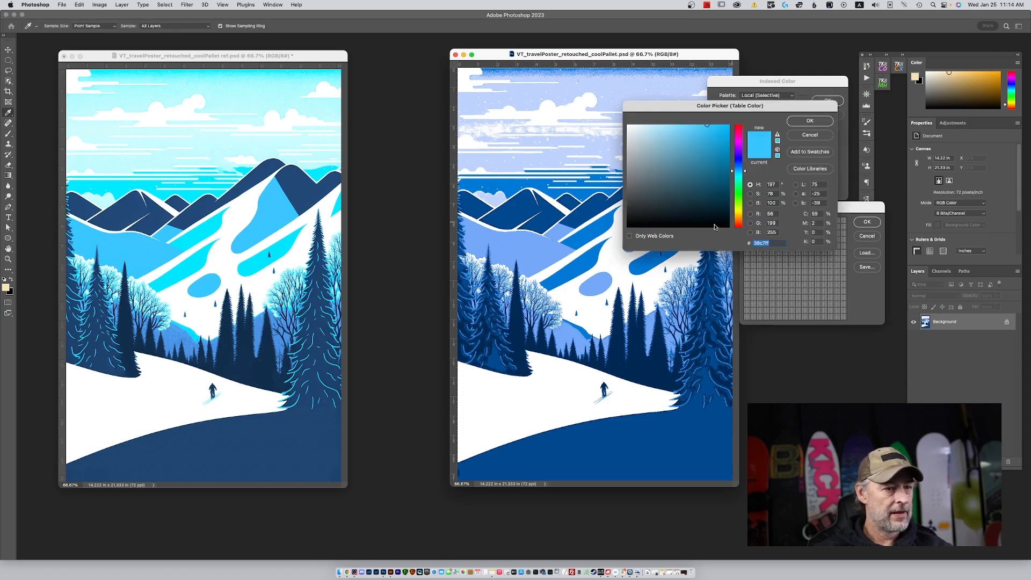
{"action": "left_click", "coordinate": [195, 261]}
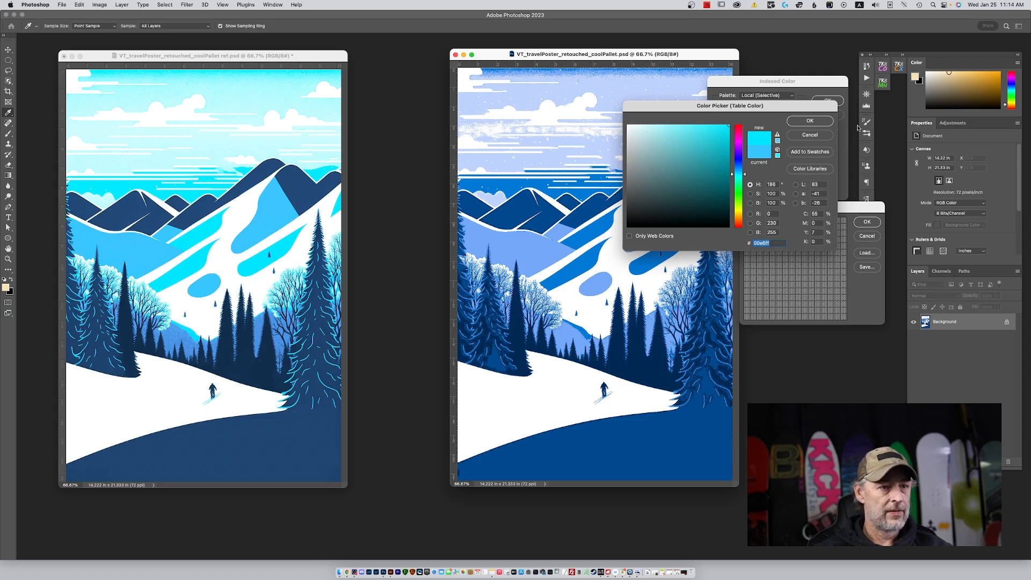
{"action": "left_click", "coordinate": [810, 121]}
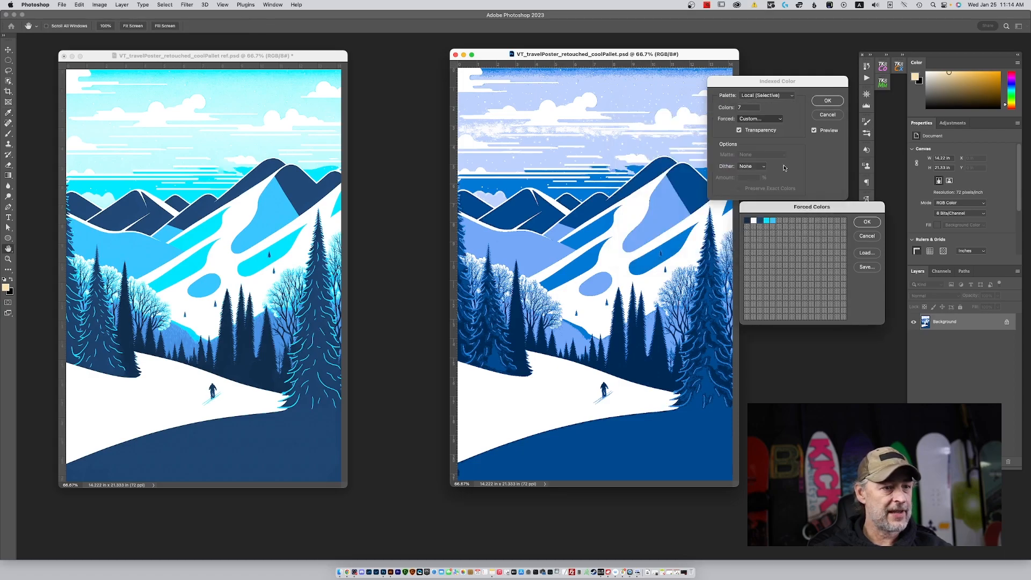
{"action": "left_click", "coordinate": [772, 221]}
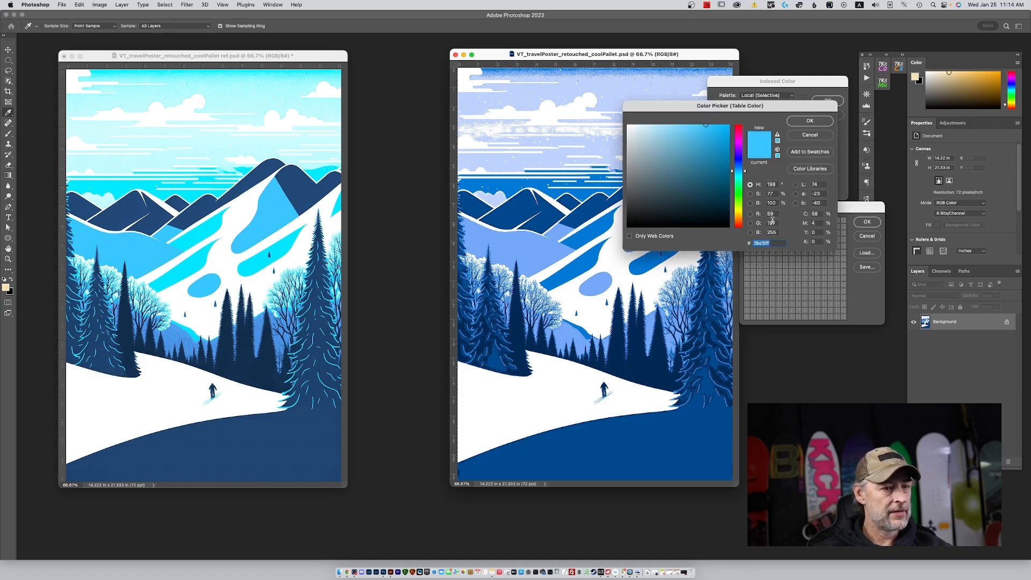
{"action": "left_click", "coordinate": [811, 121]}
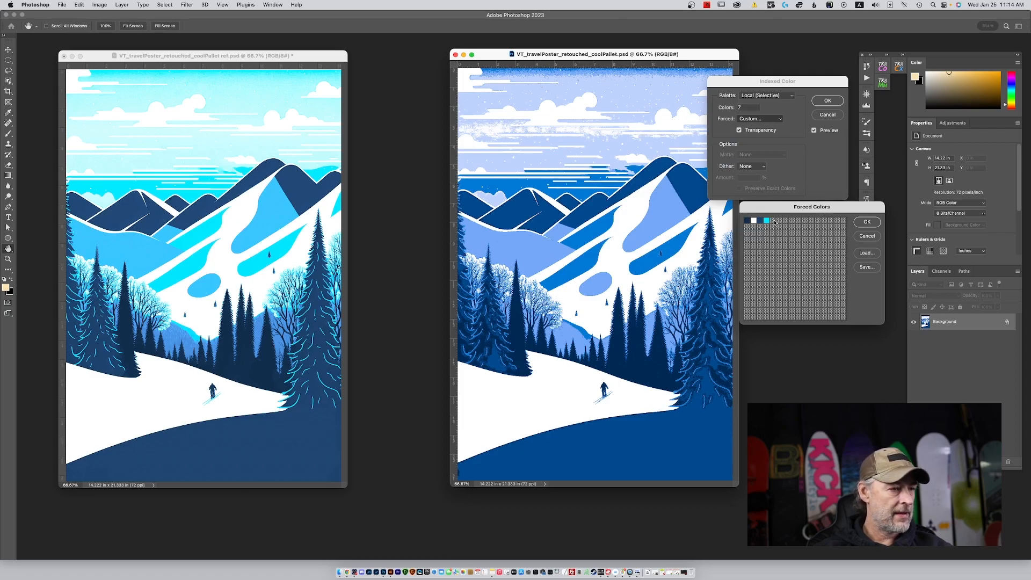
{"action": "left_click", "coordinate": [868, 222]}
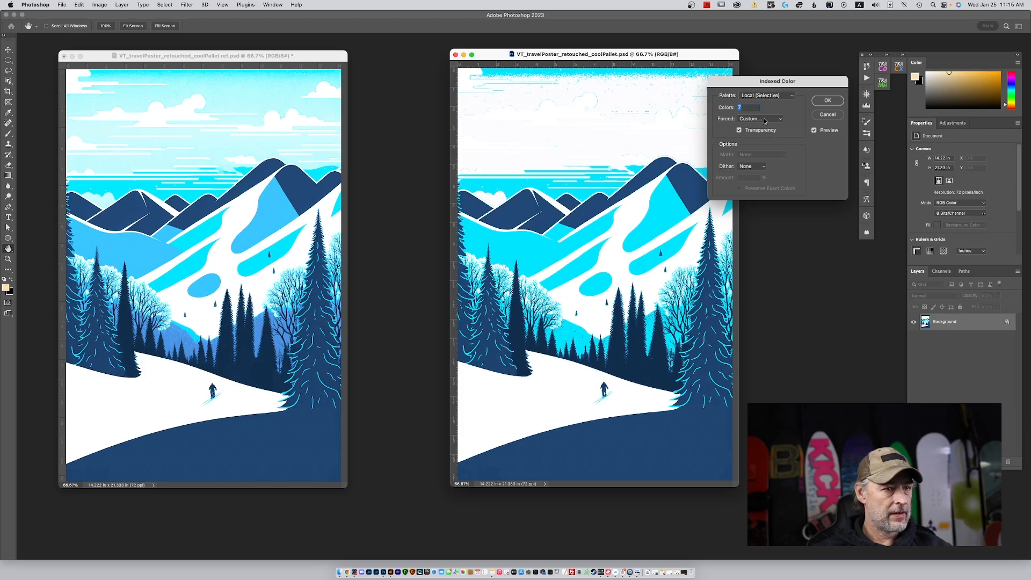
Add the light blue of the reference's left mountain slope as the fifth forced color and apply the table.
{"action": "left_click", "coordinate": [765, 120]}
{"action": "left_click", "coordinate": [765, 120]}
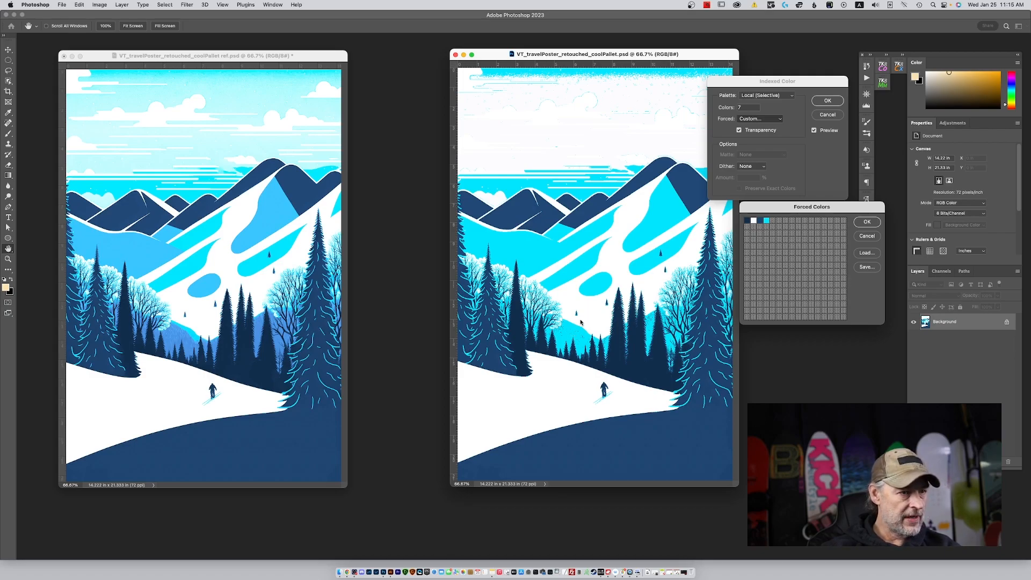
{"action": "left_click", "coordinate": [772, 223]}
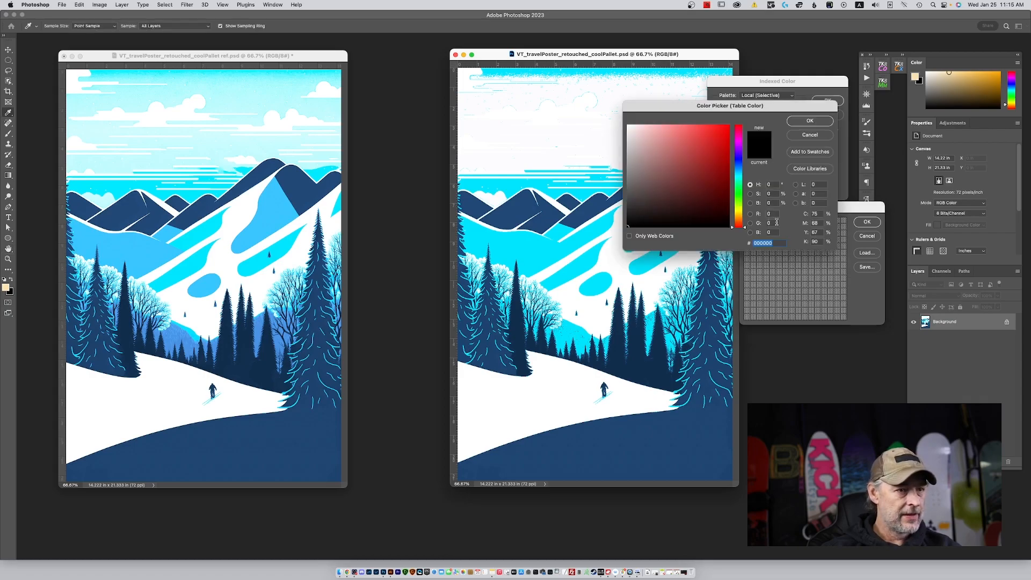
{"action": "left_click", "coordinate": [119, 252]}
{"action": "left_click", "coordinate": [809, 120]}
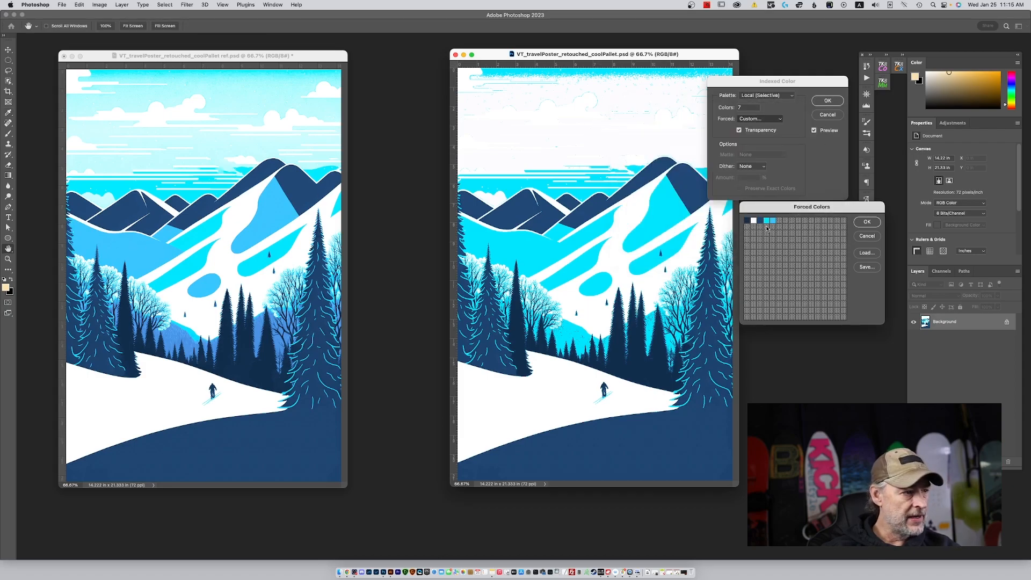
{"action": "left_click", "coordinate": [868, 222]}
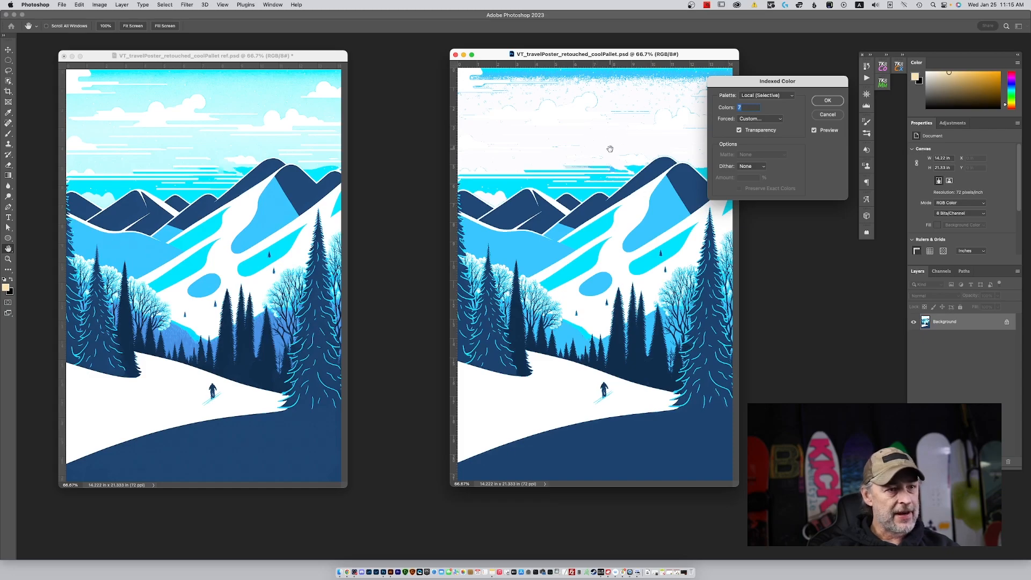
Add pale cyan (RGB 178, 252, 254), sampled from the reference's sky, as the sixth forced color and apply the table.
{"action": "left_click", "coordinate": [769, 119]}
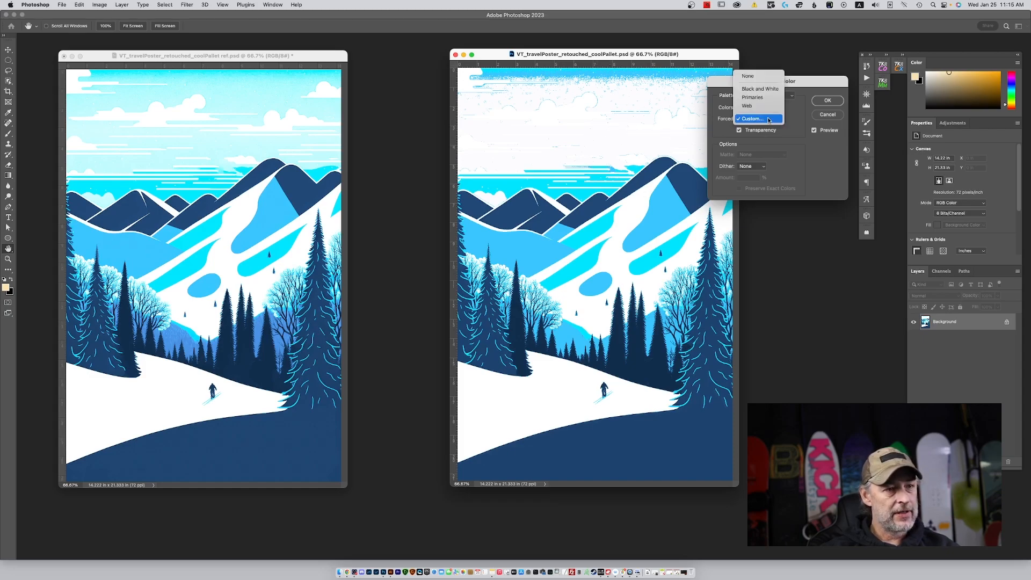
{"action": "left_click", "coordinate": [769, 119]}
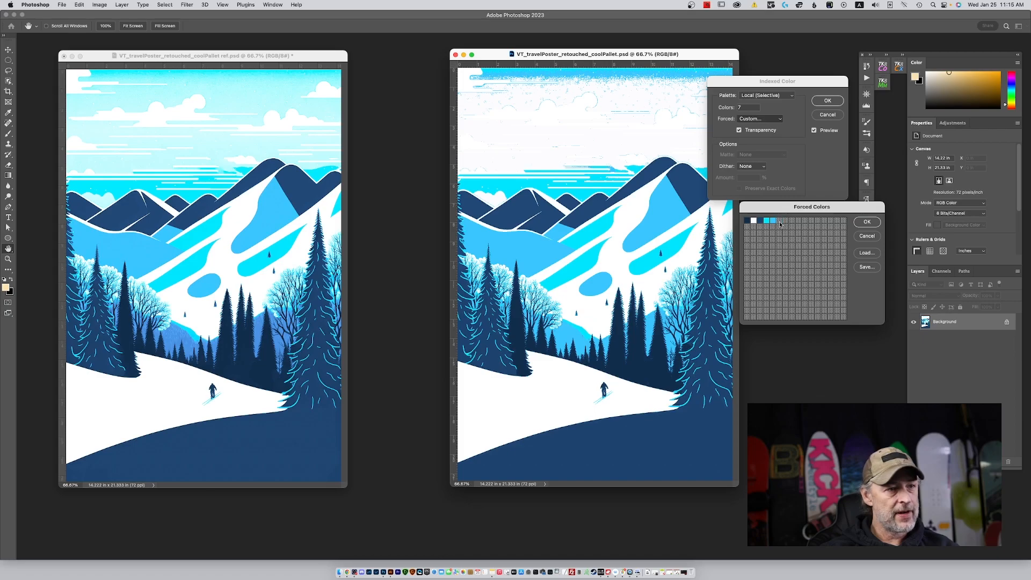
{"action": "left_click", "coordinate": [779, 221]}
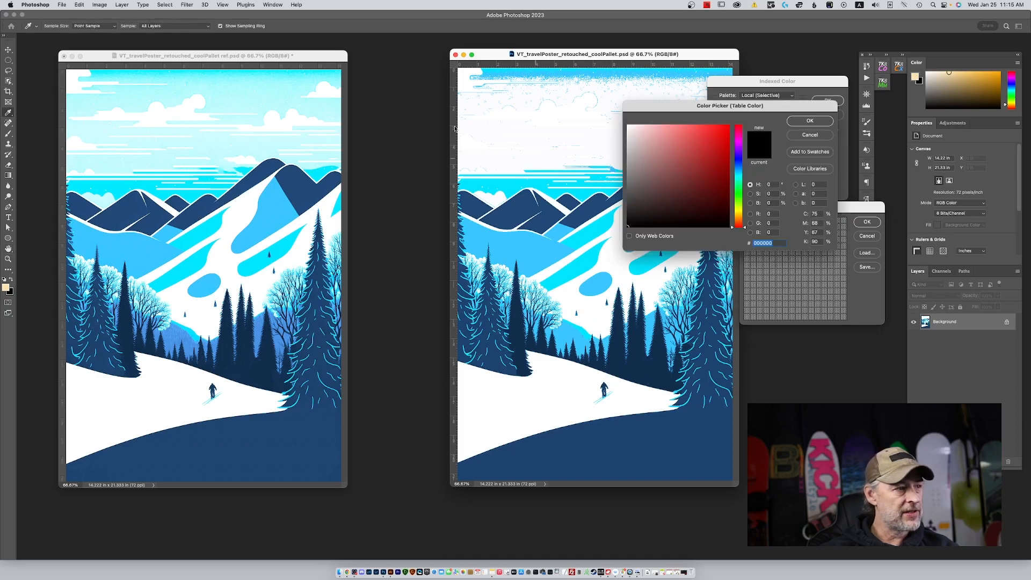
{"action": "left_click", "coordinate": [239, 104]}
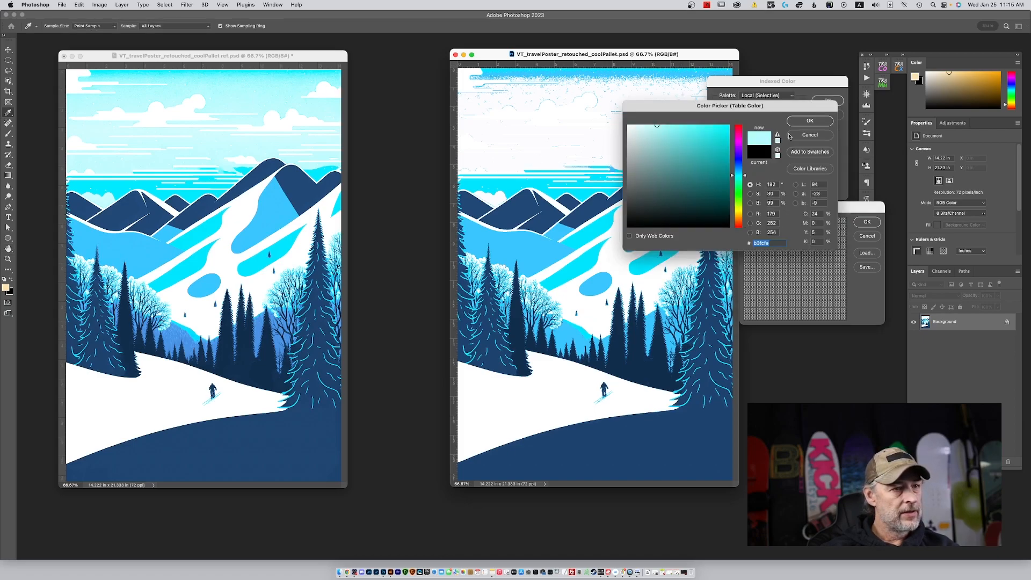
{"action": "left_click", "coordinate": [808, 121]}
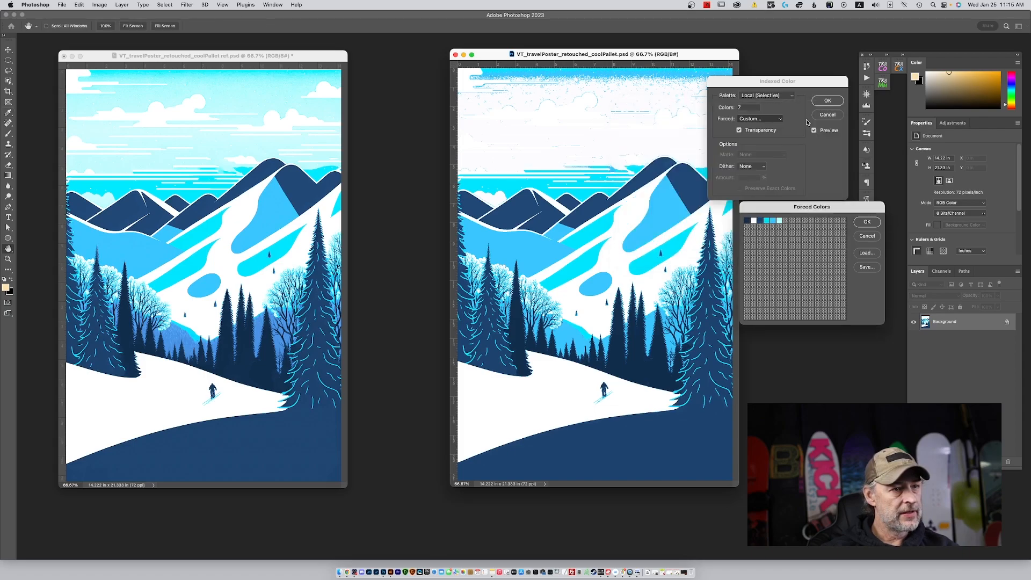
{"action": "left_click", "coordinate": [865, 223]}
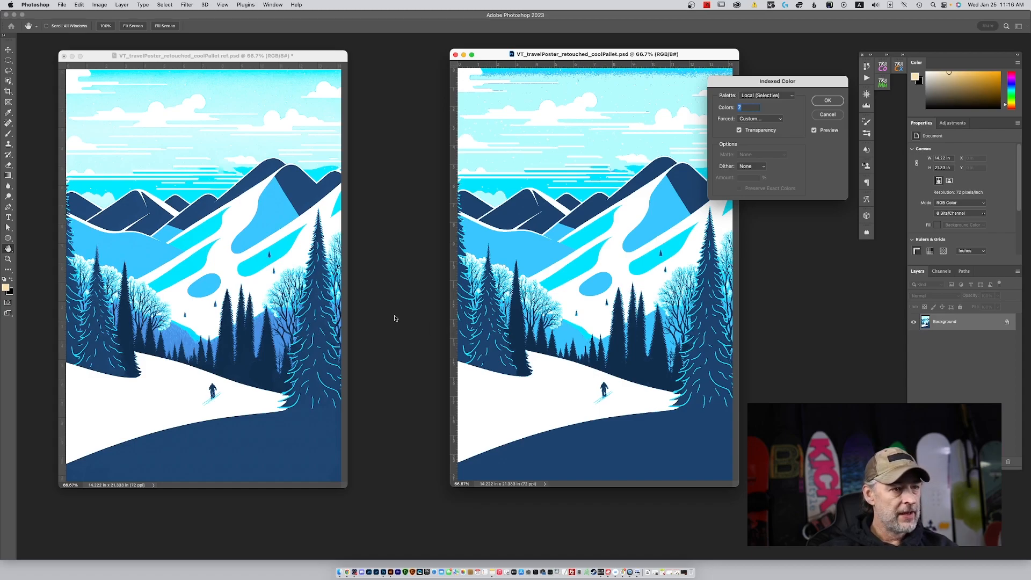
Review the custom forced colors table and close it with its entries kept.
{"action": "left_click", "coordinate": [774, 120]}
{"action": "left_click", "coordinate": [773, 120]}
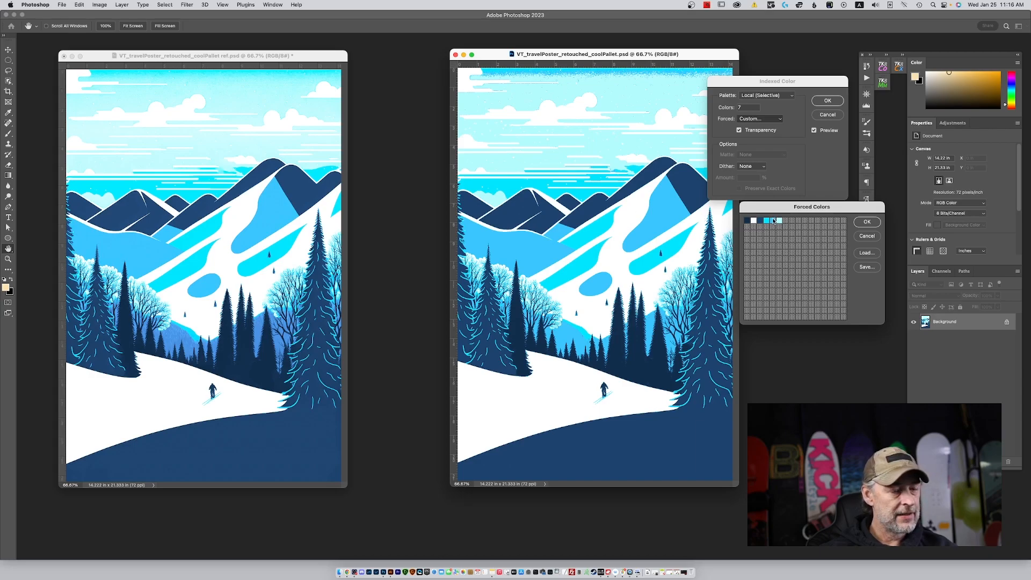
{"action": "left_click", "coordinate": [868, 223]}
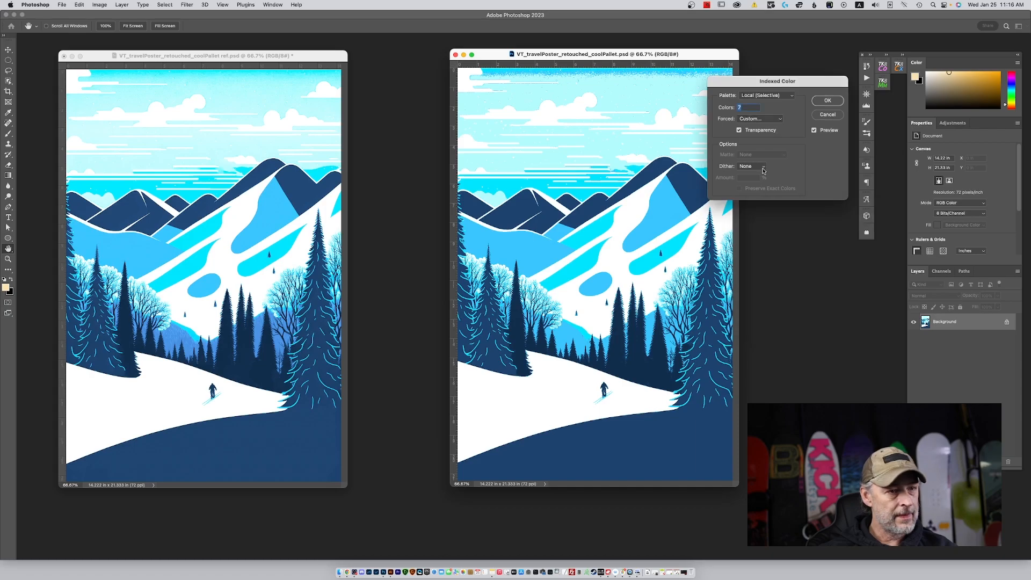
Compare Diffusion, Pattern and Noise dithering on the poster preview, and set the dither back to None.
{"action": "left_click", "coordinate": [754, 167]}
{"action": "left_click", "coordinate": [762, 179]}
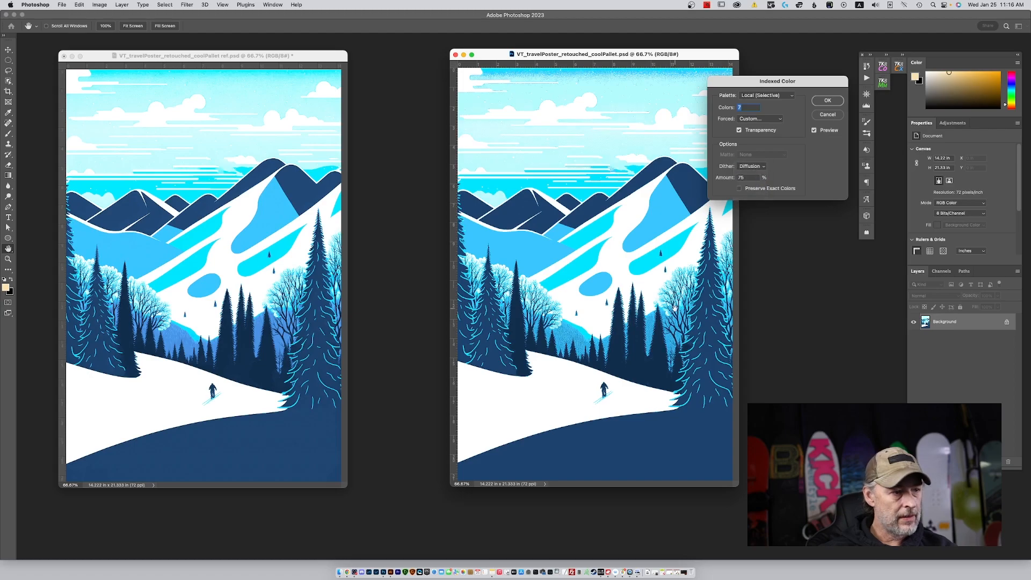
{"action": "key", "text": "super+plus"}
{"action": "key", "text": "super+plus"}
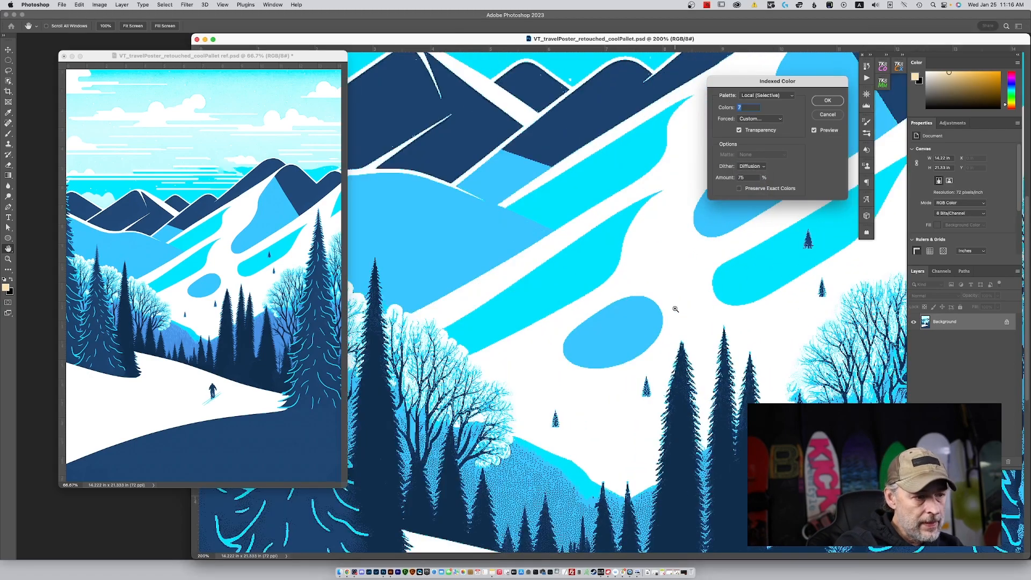
{"action": "left_click", "coordinate": [758, 167]}
{"action": "left_click", "coordinate": [751, 175]}
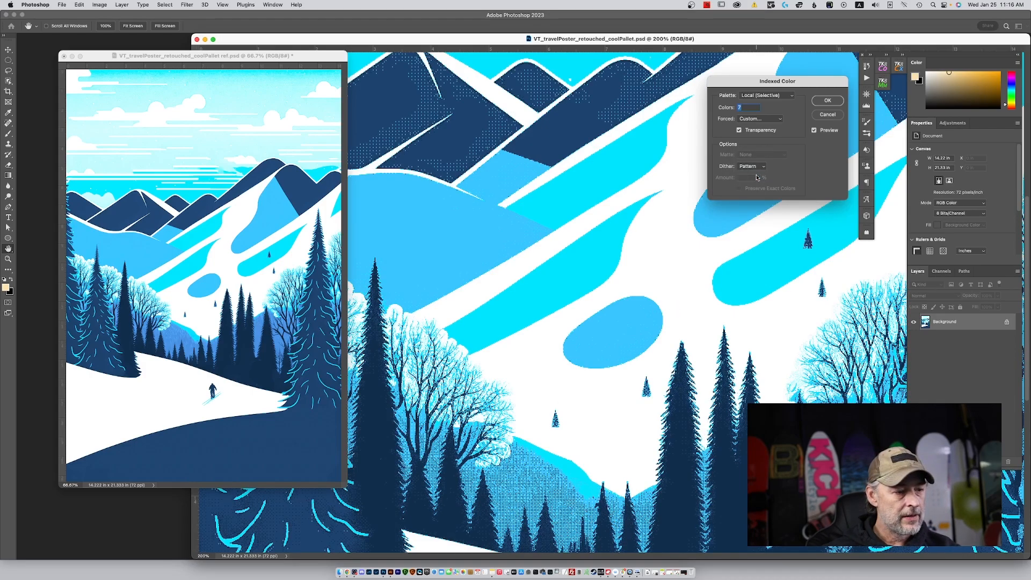
{"action": "left_click", "coordinate": [749, 166]}
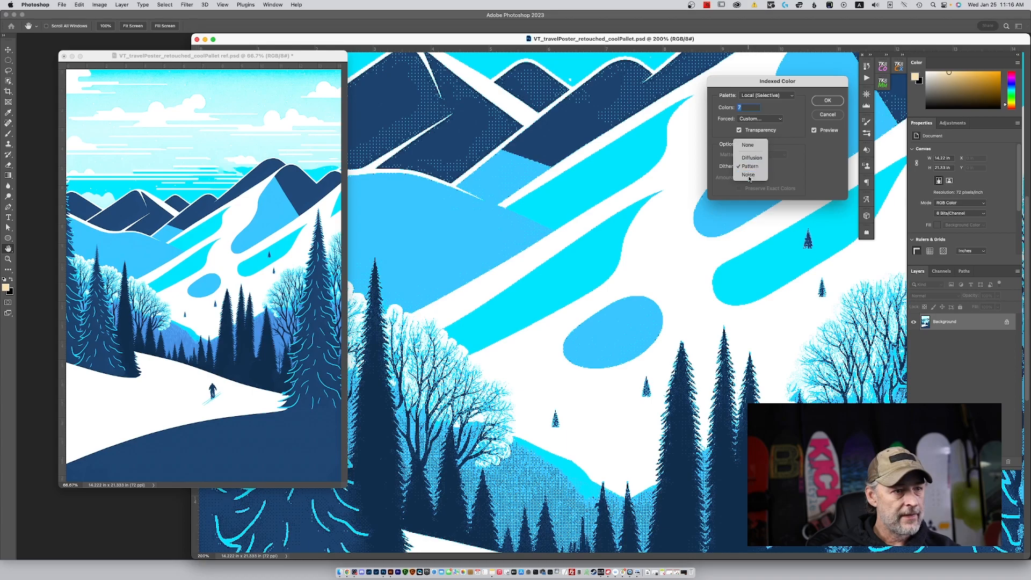
{"action": "left_click", "coordinate": [749, 178]}
{"action": "left_click", "coordinate": [751, 166]}
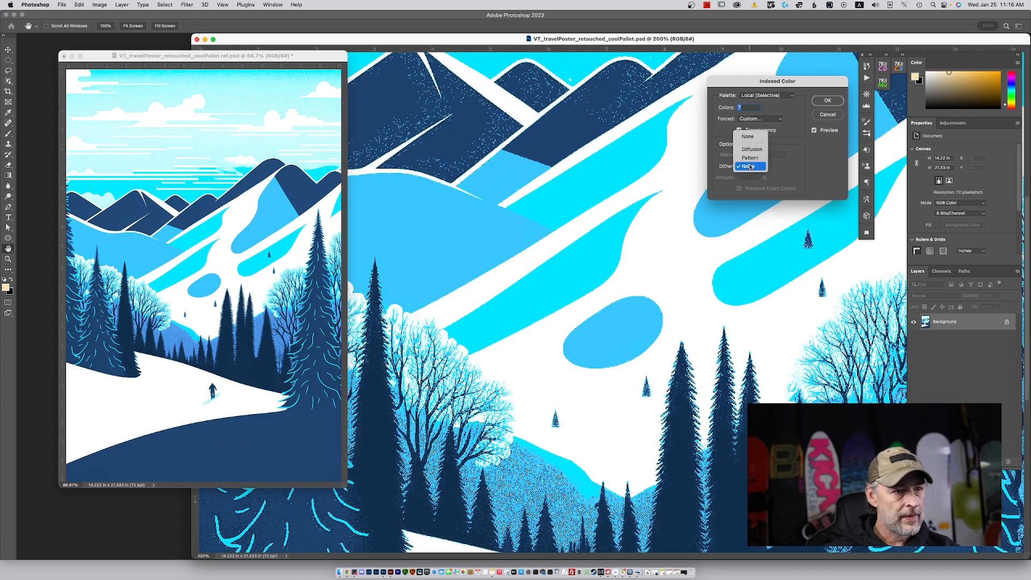
{"action": "left_click", "coordinate": [754, 137]}
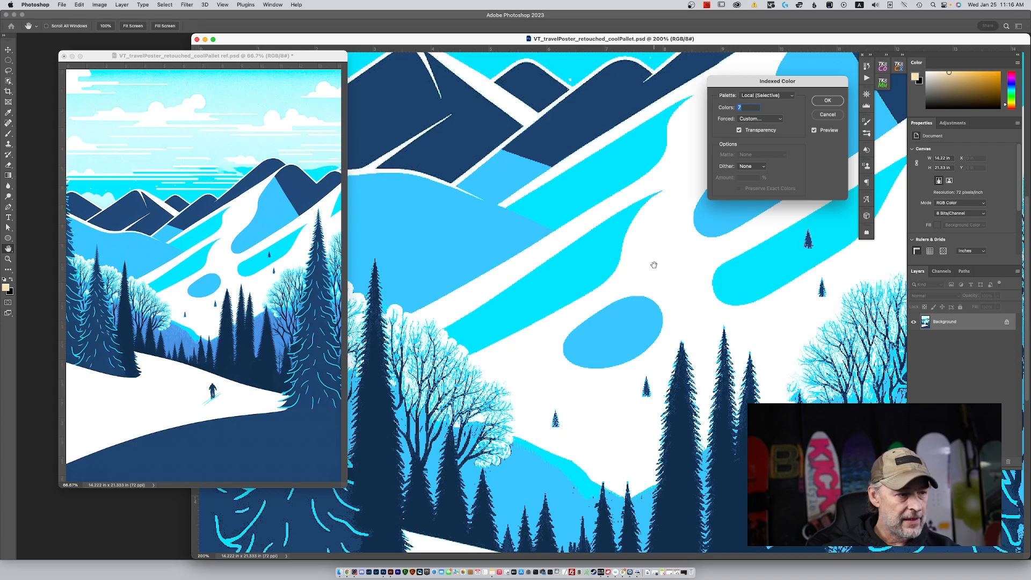
Examine the undithered preview of the mountains and sky up close, and place the whole poster beside the reference.
{"action": "left_click", "coordinate": [485, 272]}
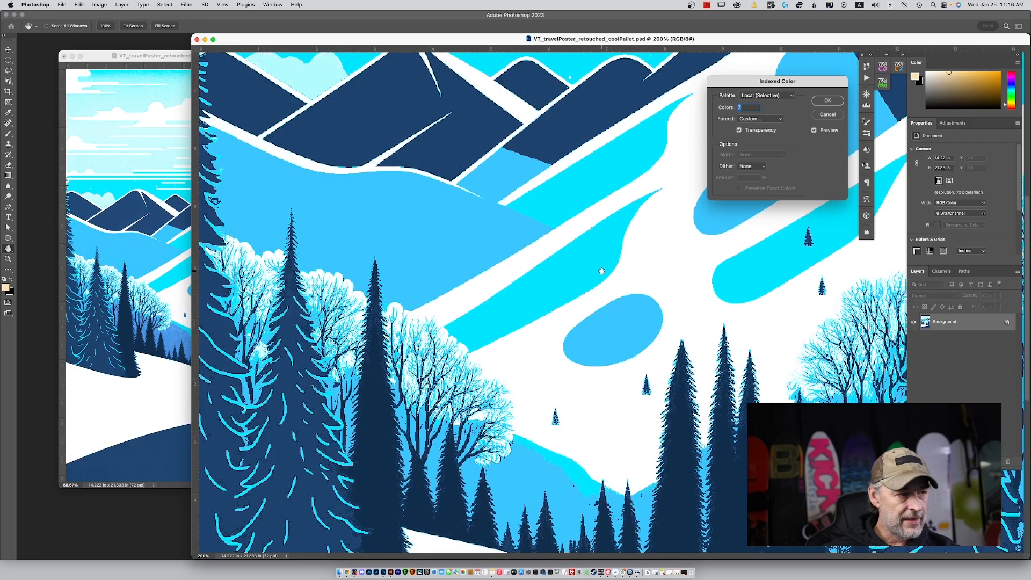
{"action": "left_click_drag", "start_coordinate": [601, 270], "coordinate": [602, 449]}
{"action": "left_click_drag", "start_coordinate": [671, 166], "coordinate": [671, 295]}
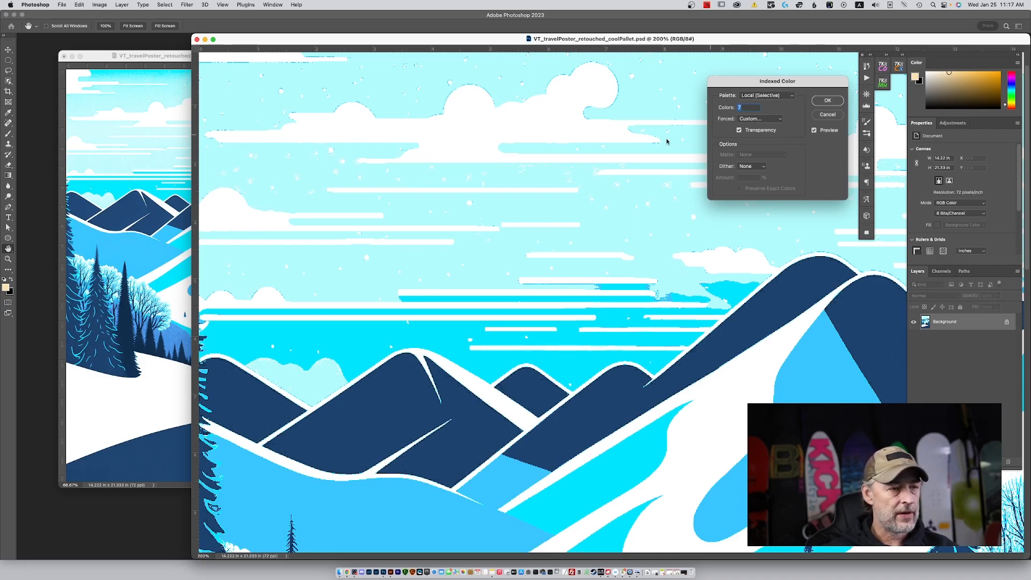
{"action": "key", "text": "super+0"}
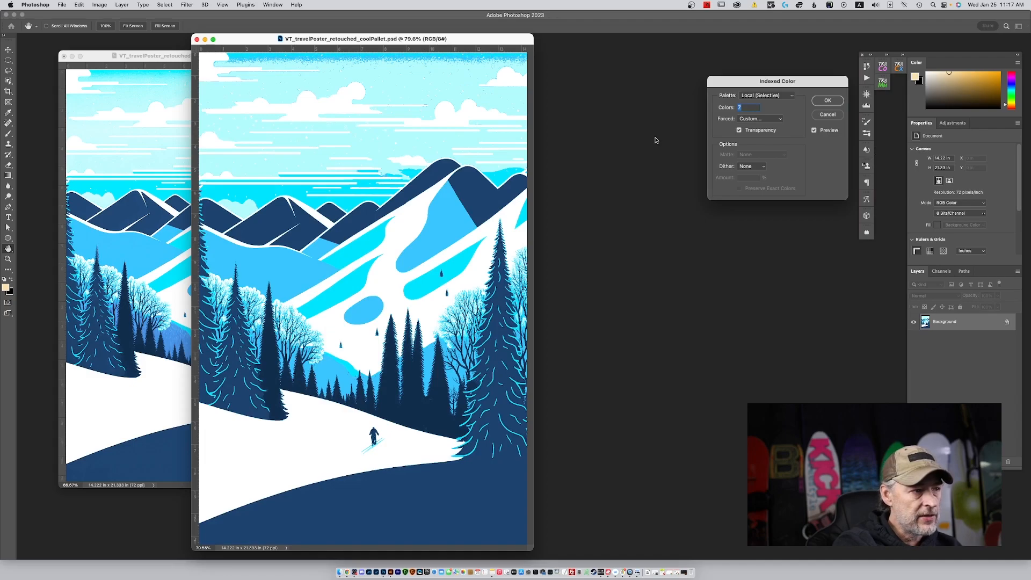
{"action": "left_click_drag", "start_coordinate": [465, 41], "coordinate": [662, 33]}
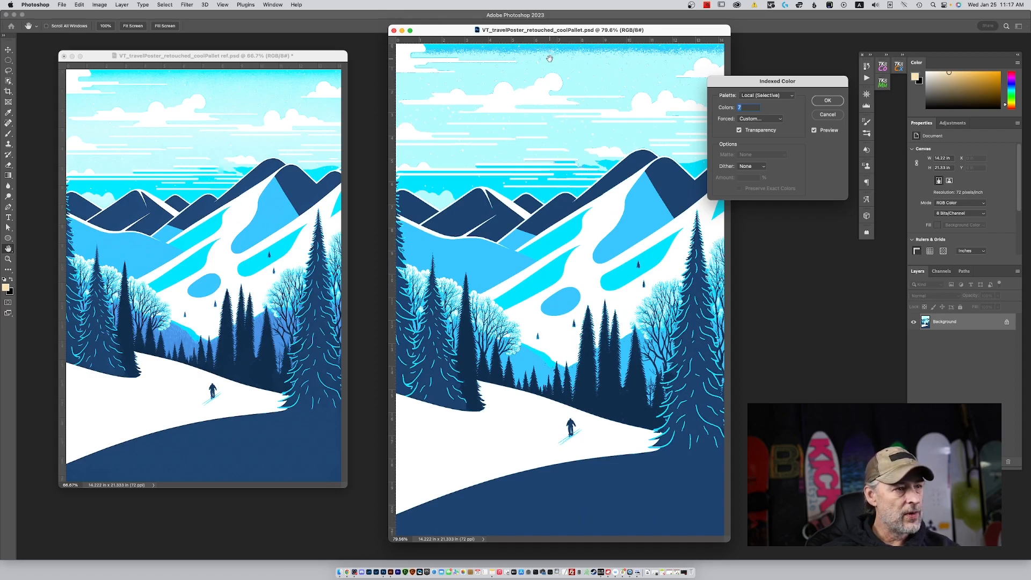
Reopen the custom Forced Colors table.
{"action": "left_click", "coordinate": [763, 119]}
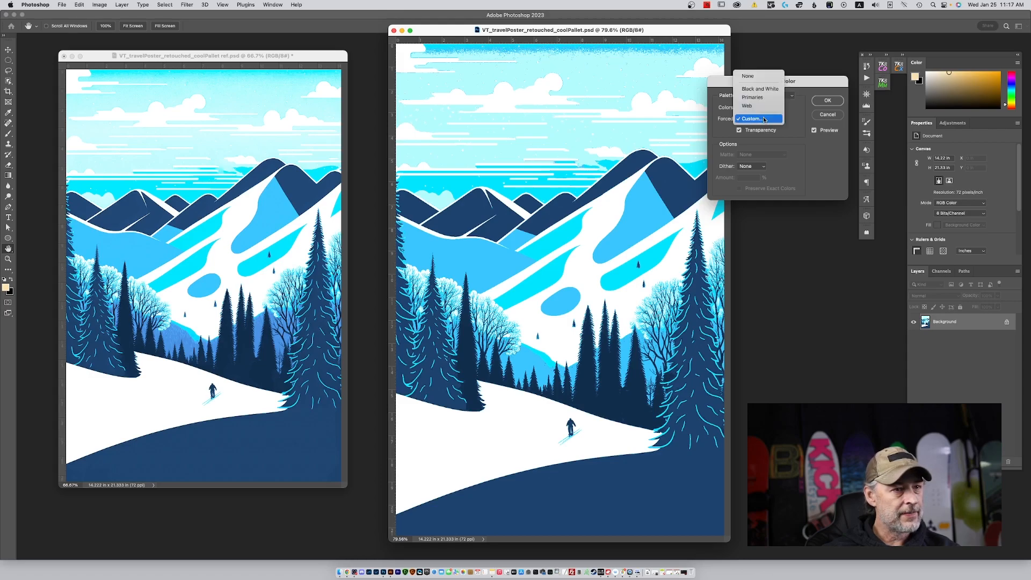
{"action": "left_click", "coordinate": [765, 119]}
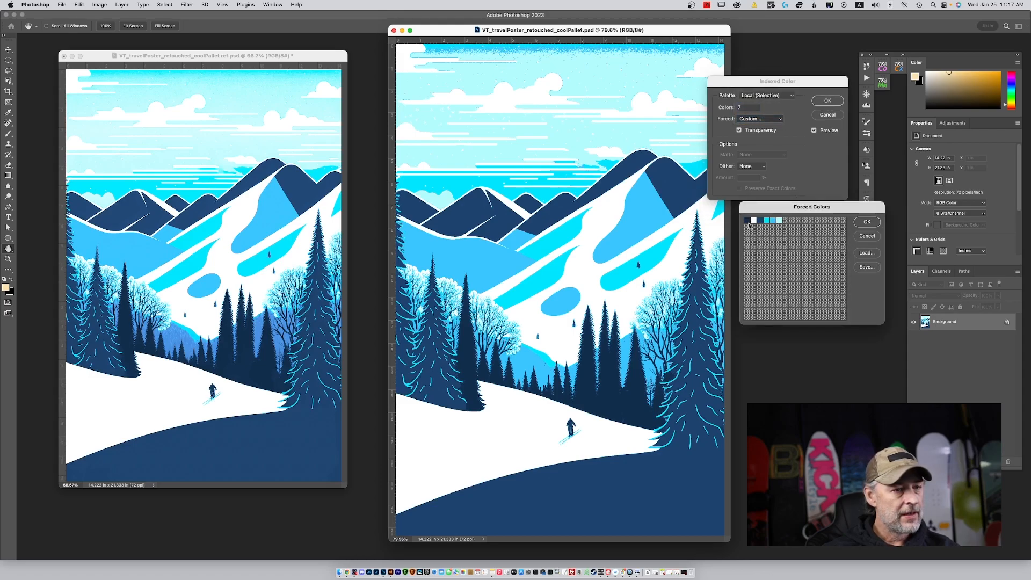
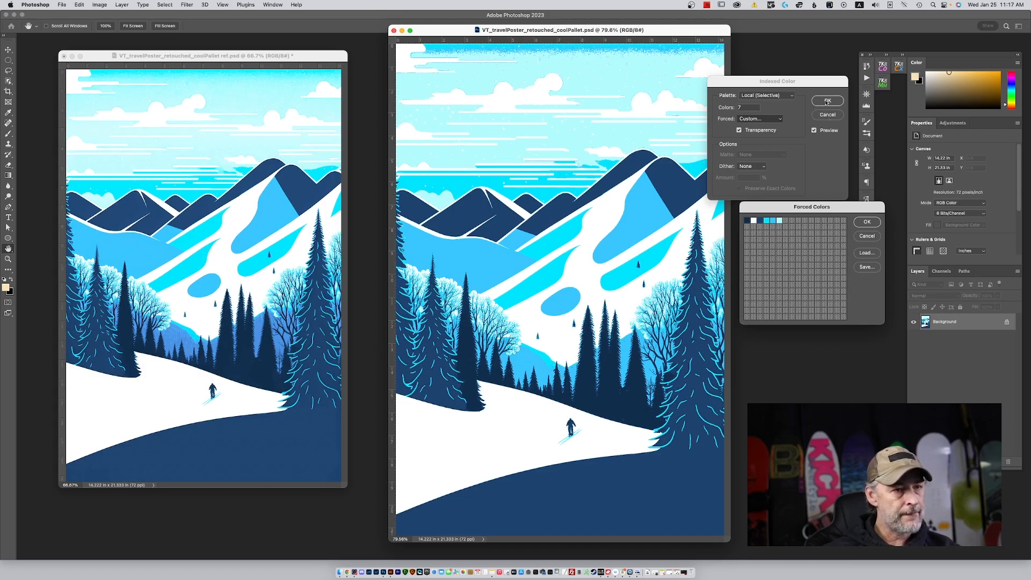
Darken the medium-blue forced color to 84% brightness at the same hue and accept the forced colors table.
{"action": "left_click", "coordinate": [772, 220]}
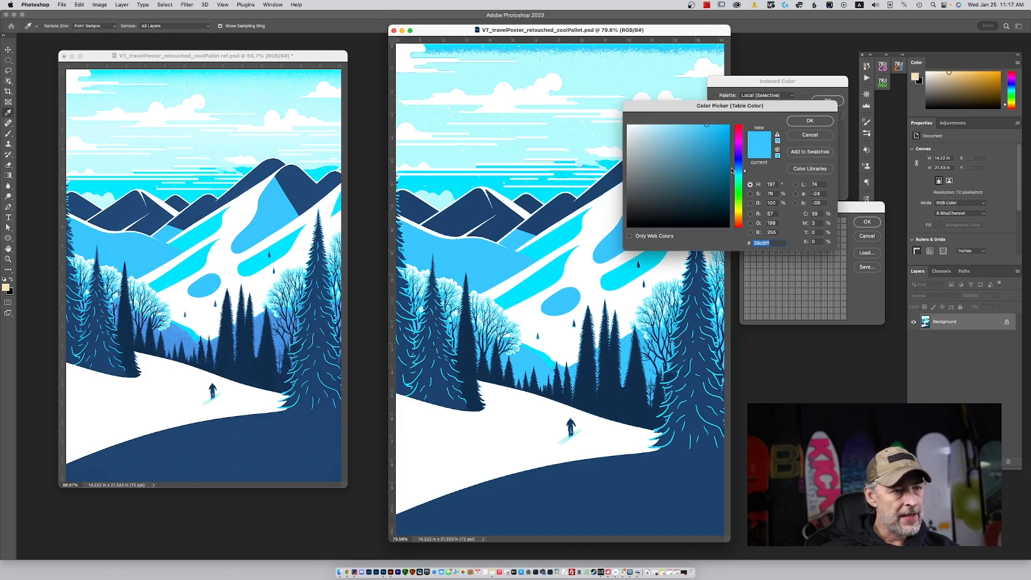
{"action": "left_click", "coordinate": [810, 135]}
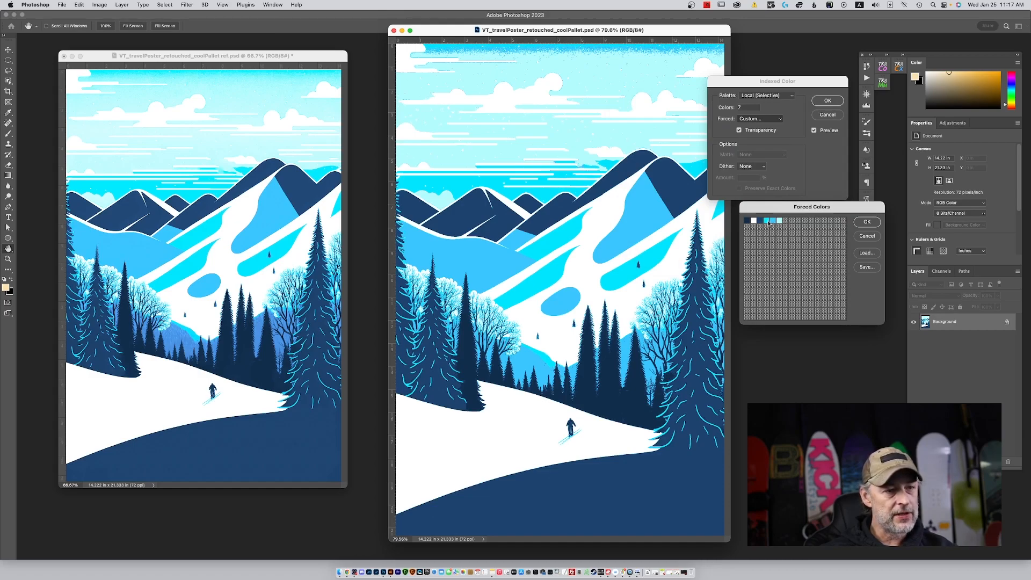
{"action": "left_click", "coordinate": [769, 222]}
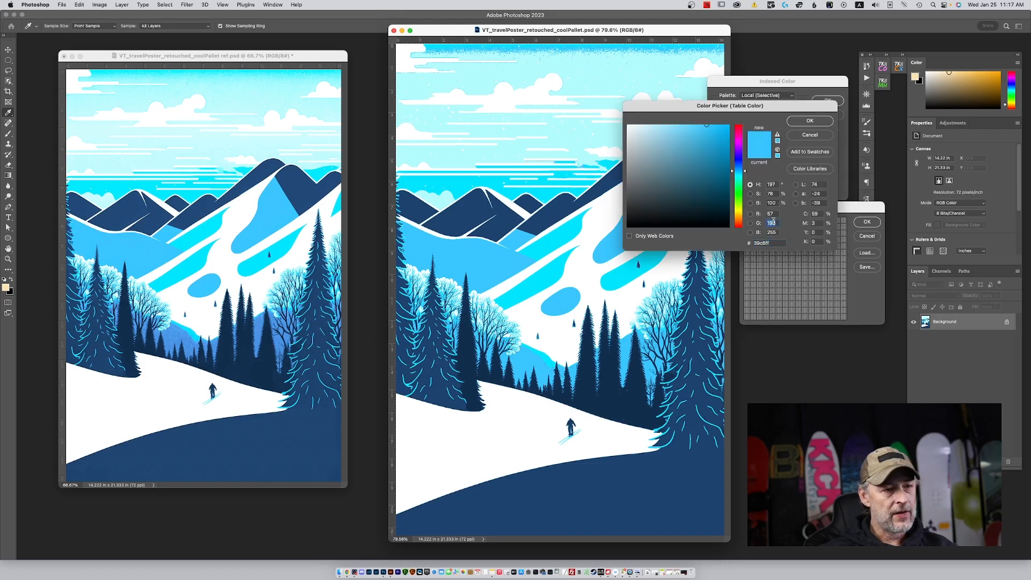
{"action": "left_click_drag", "start_coordinate": [707, 127], "coordinate": [707, 141]}
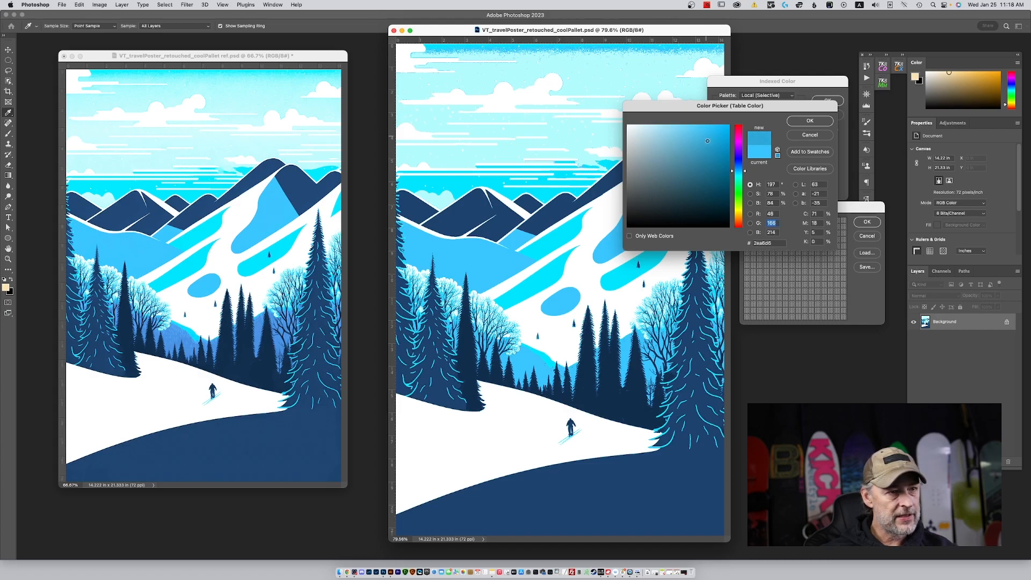
{"action": "left_click", "coordinate": [809, 120]}
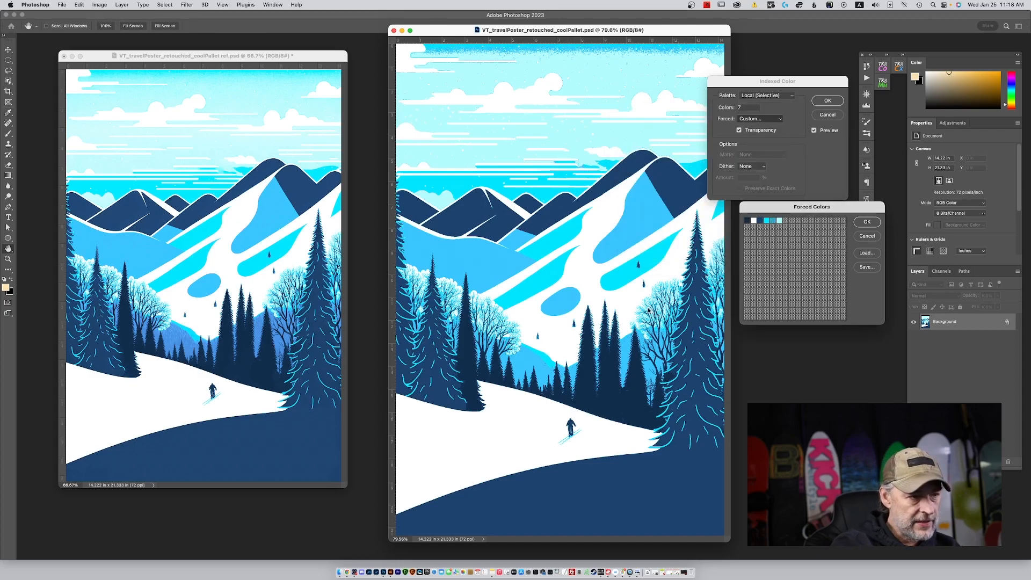
{"action": "left_click", "coordinate": [867, 222]}
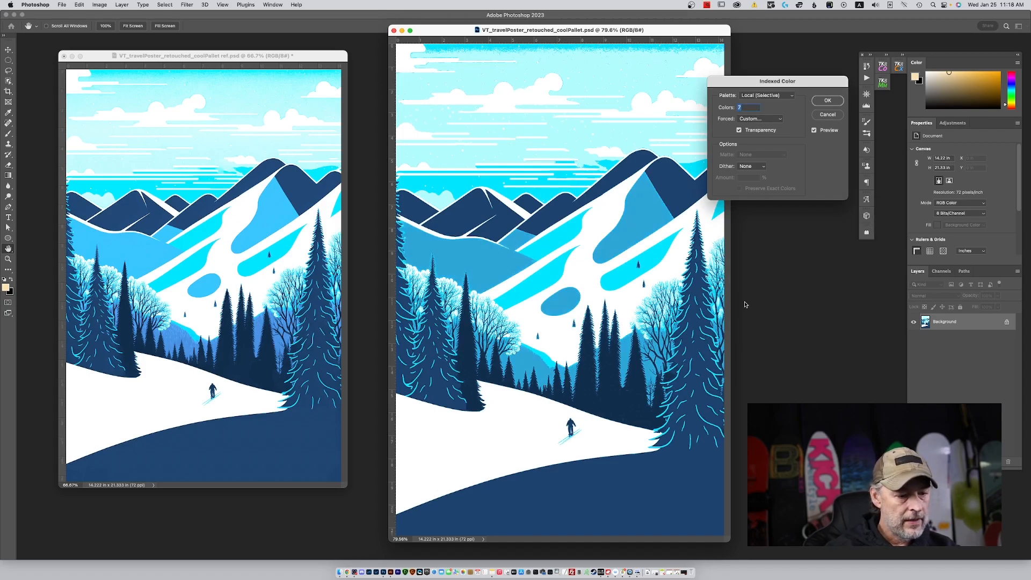
Examine the slopes and trees in the preview up close, and check the cyan entry in the custom forced colors table.
{"action": "key", "text": "super+plus"}
{"action": "key", "text": "super+plus"}
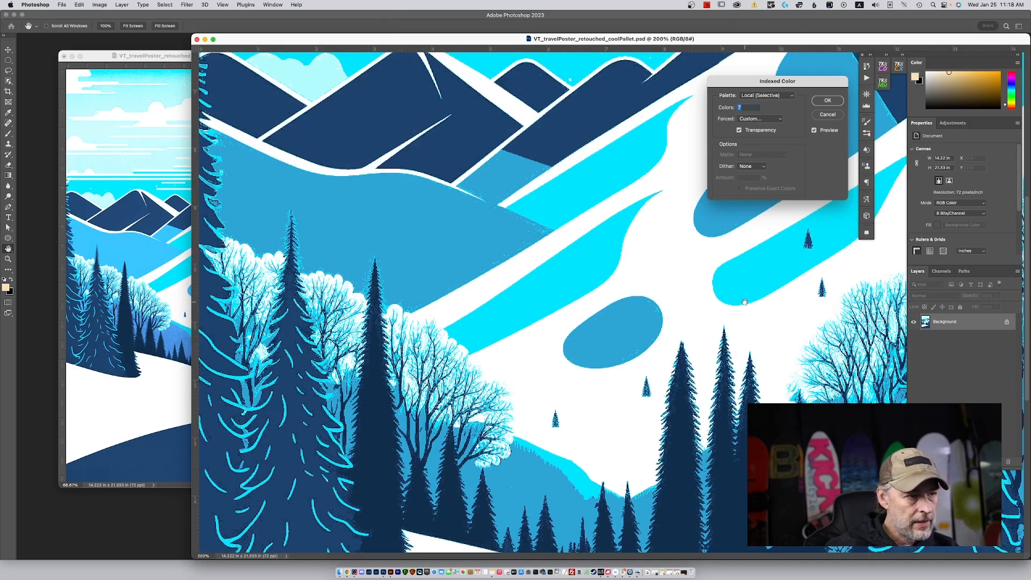
{"action": "left_click_drag", "start_coordinate": [701, 303], "coordinate": [711, 161]}
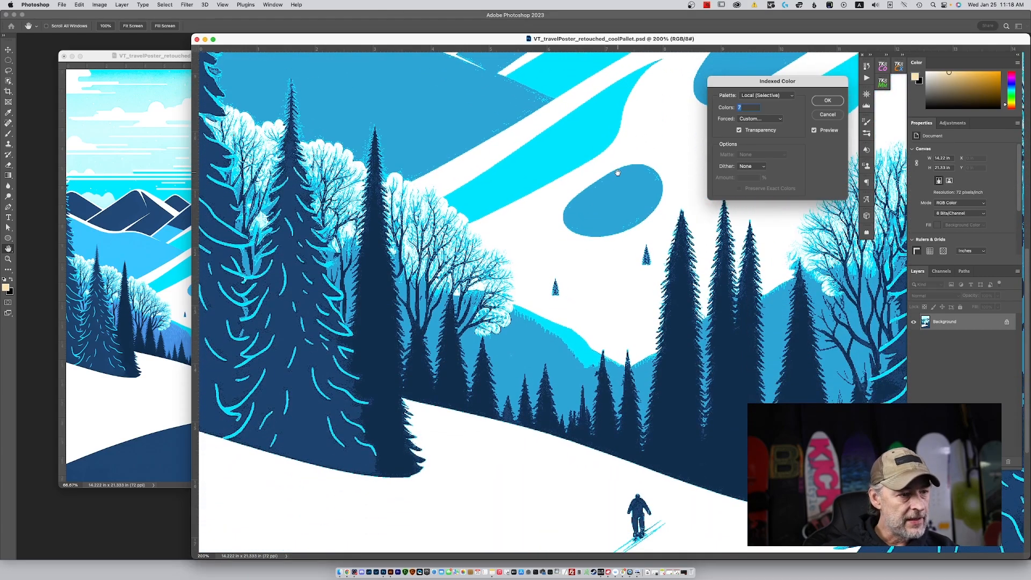
{"action": "left_click", "coordinate": [739, 131]}
{"action": "left_click", "coordinate": [759, 119]}
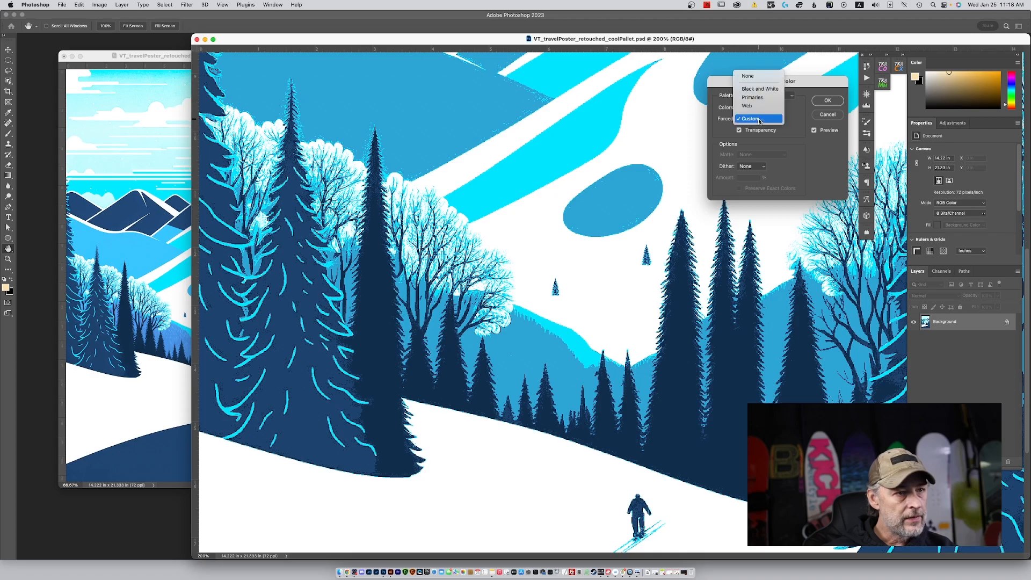
{"action": "left_click", "coordinate": [759, 121]}
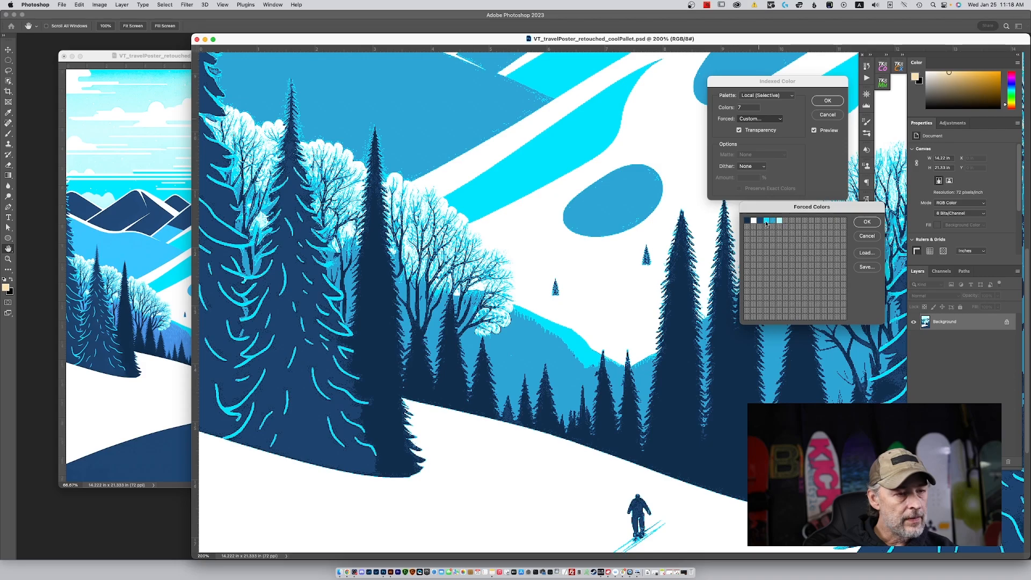
{"action": "left_click", "coordinate": [766, 223]}
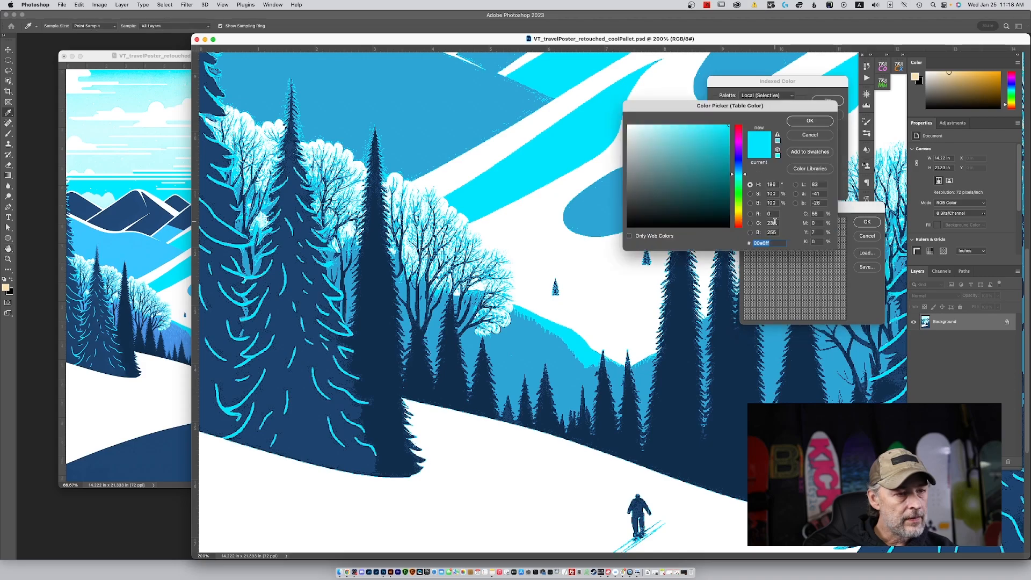
{"action": "left_click", "coordinate": [806, 135]}
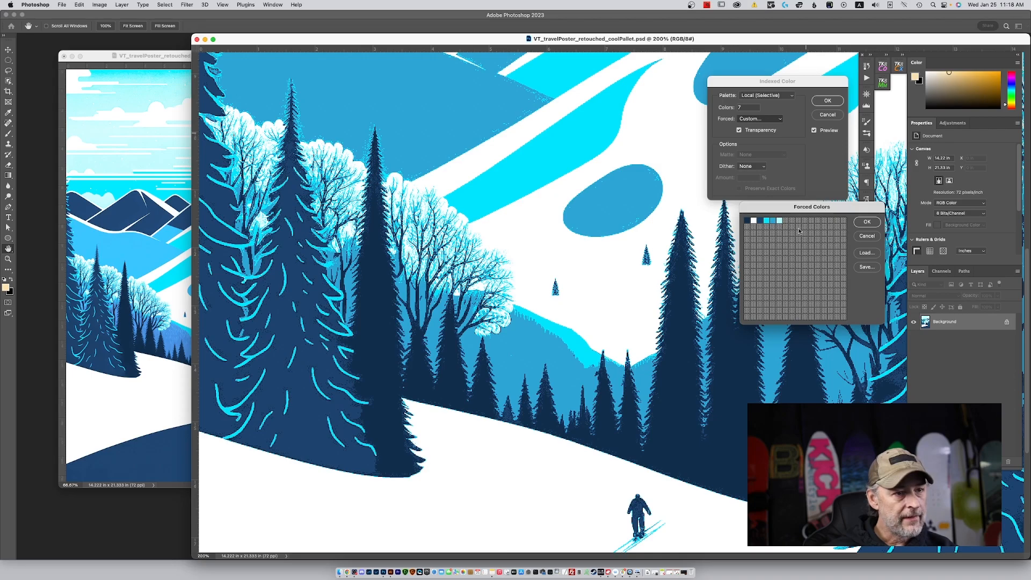
{"action": "left_click", "coordinate": [765, 223]}
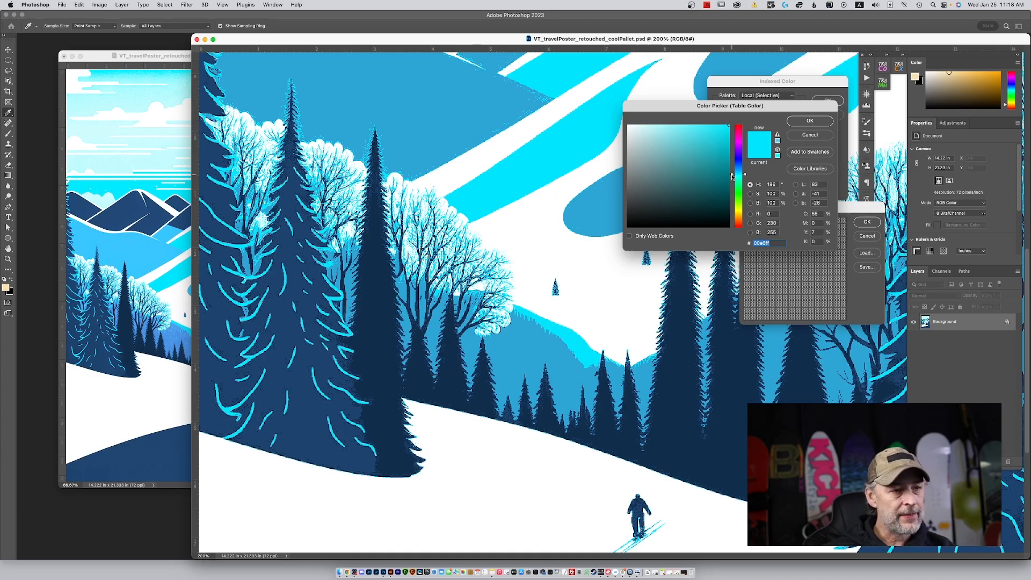
{"action": "left_click", "coordinate": [810, 121]}
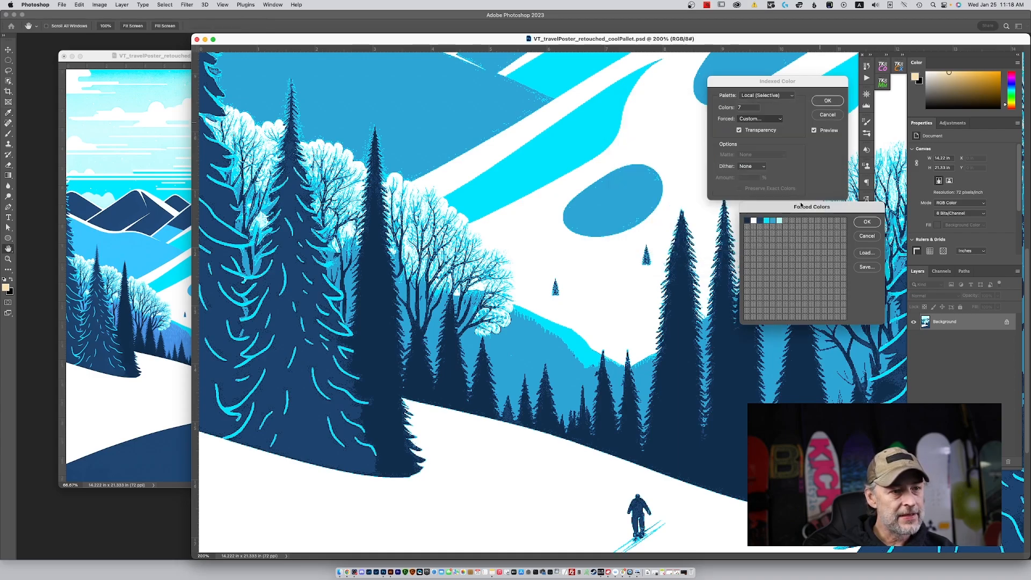
Shift the medium-blue forced color's hue to 205° and accept the forced colors table.
{"action": "left_click", "coordinate": [773, 222]}
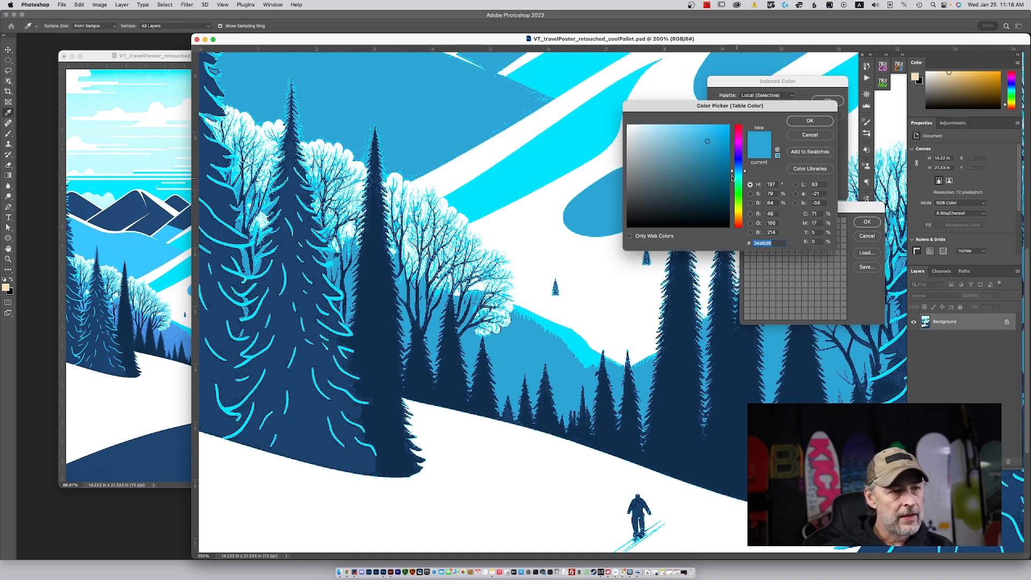
{"action": "left_click_drag", "start_coordinate": [745, 172], "coordinate": [746, 170]}
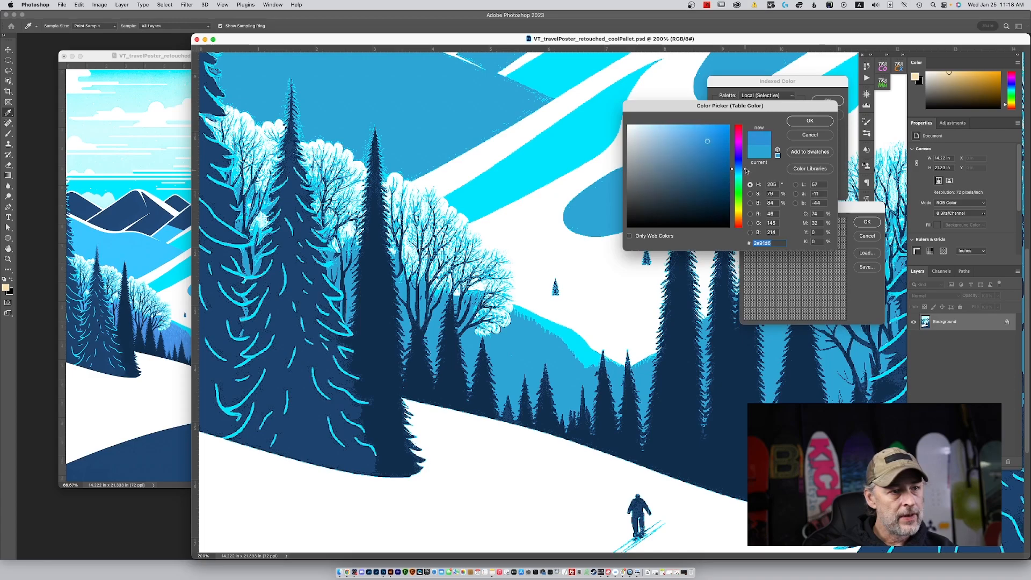
{"action": "left_click", "coordinate": [820, 120]}
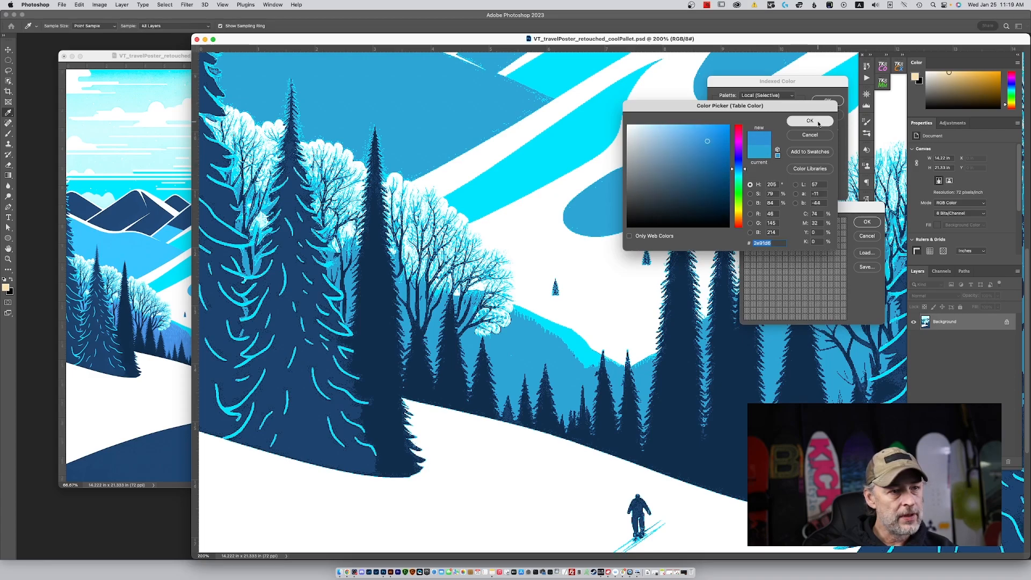
{"action": "left_click", "coordinate": [866, 221]}
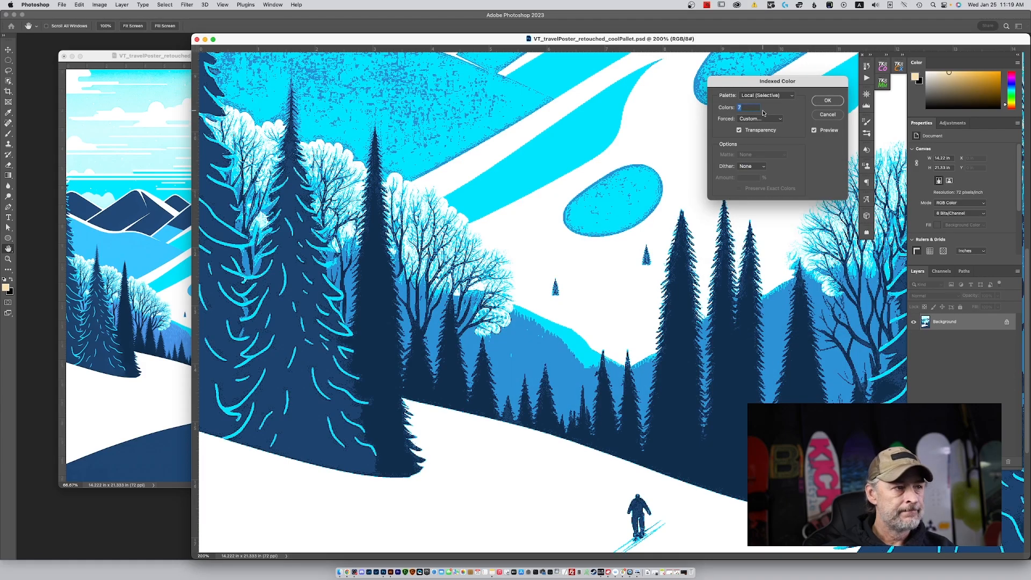
Replace the medium-blue custom forced color with the light blue sampled from the reference poster's mountain, and accept the table.
{"action": "key", "text": "super+minus"}
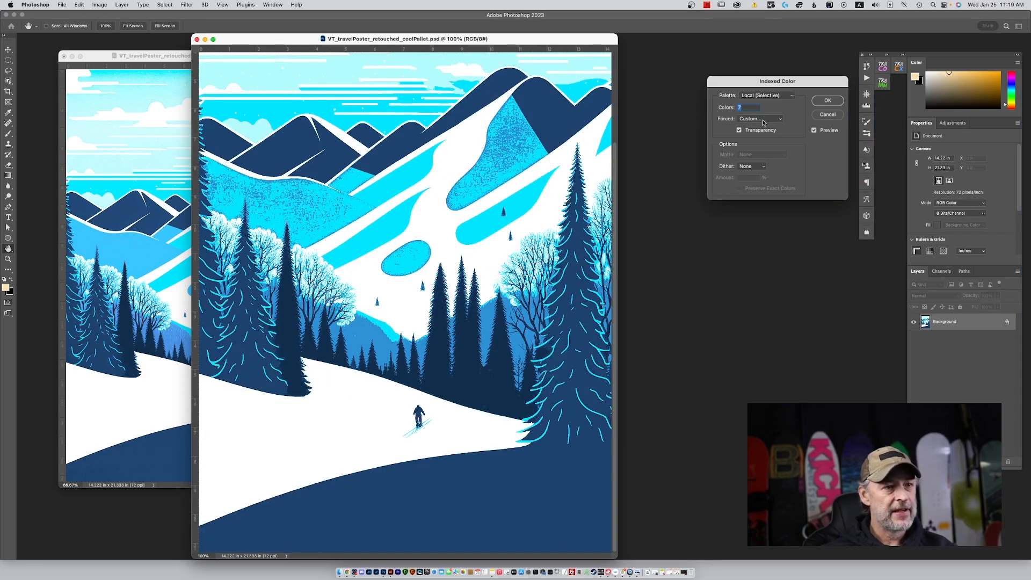
{"action": "left_click", "coordinate": [763, 119]}
{"action": "left_click", "coordinate": [763, 119]}
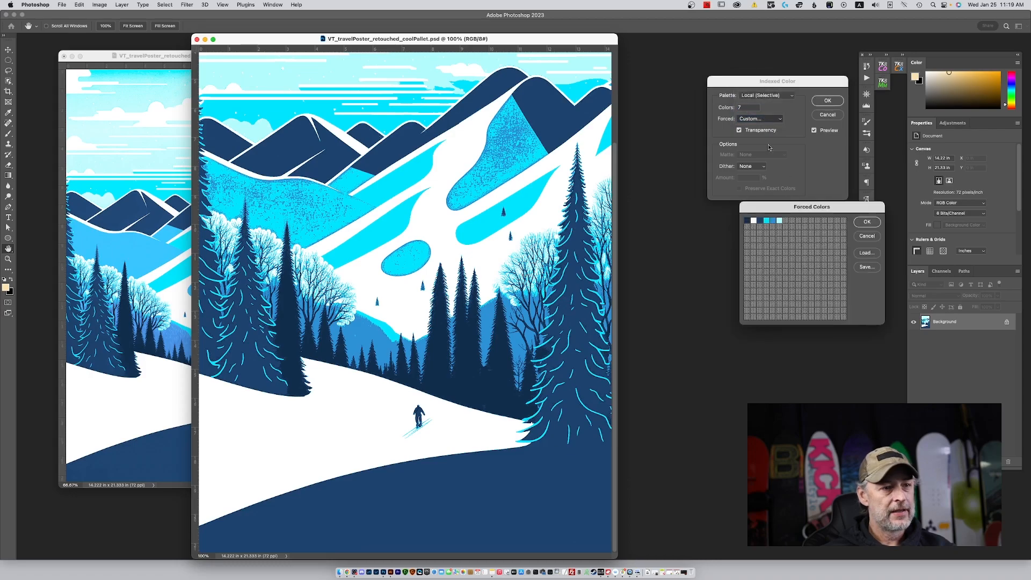
{"action": "left_click", "coordinate": [771, 221]}
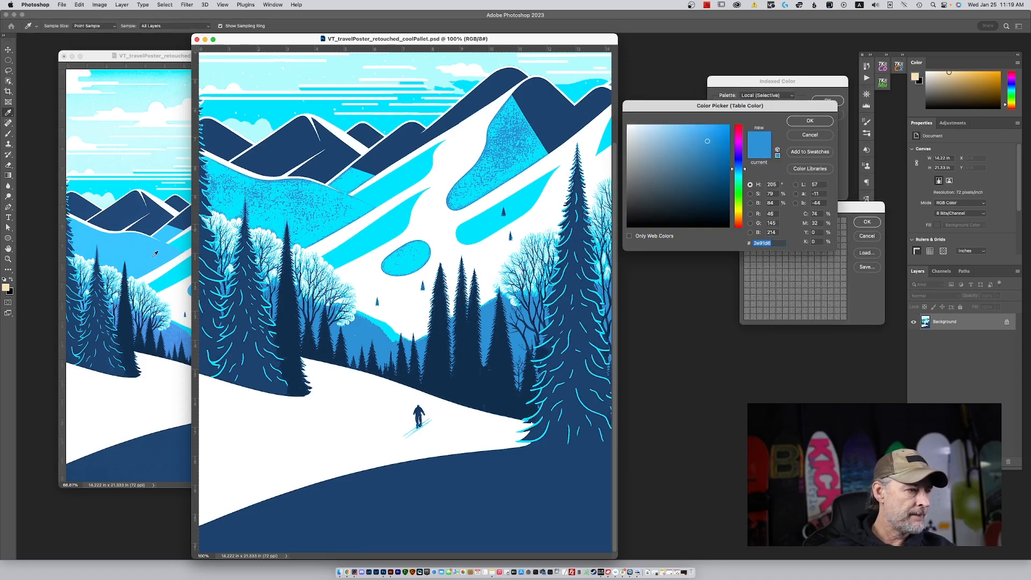
{"action": "left_click", "coordinate": [155, 253]}
{"action": "left_click", "coordinate": [159, 255]}
{"action": "left_click", "coordinate": [825, 123]}
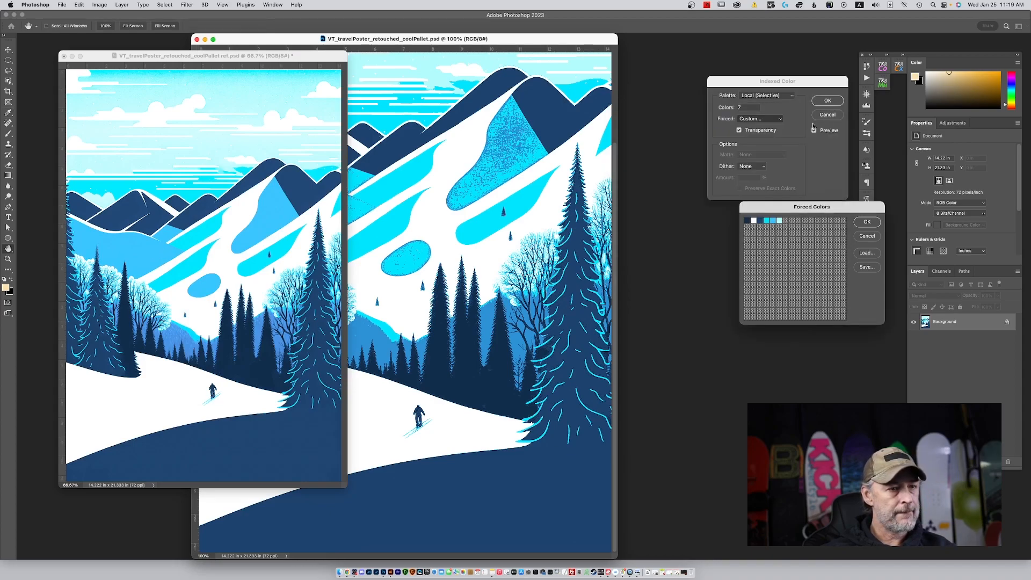
{"action": "left_click", "coordinate": [866, 222]}
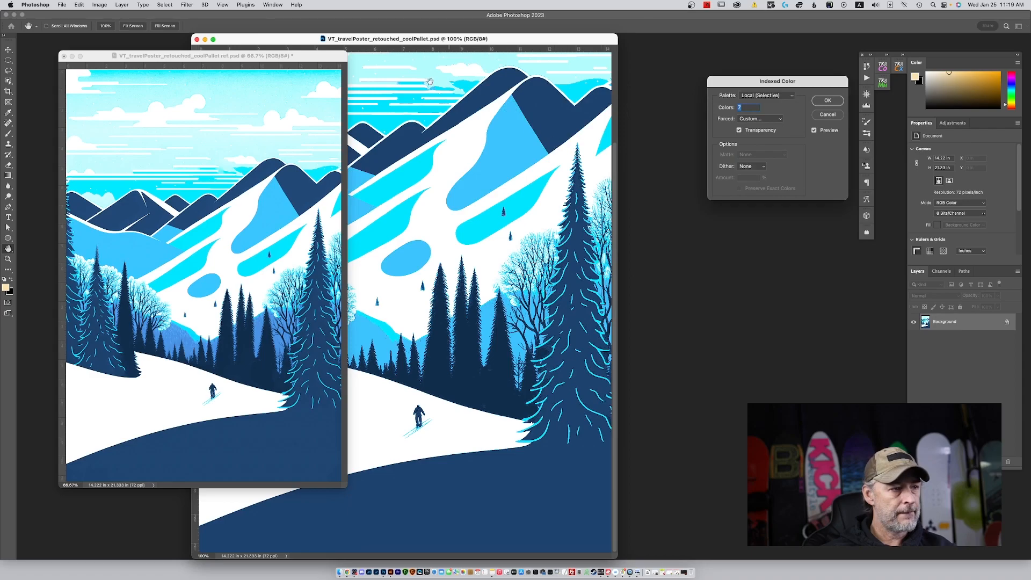
Examine the trees and slopes of the recolored preview up close, and place the poster beside the reference.
{"action": "left_click_drag", "start_coordinate": [489, 34], "coordinate": [570, 27]}
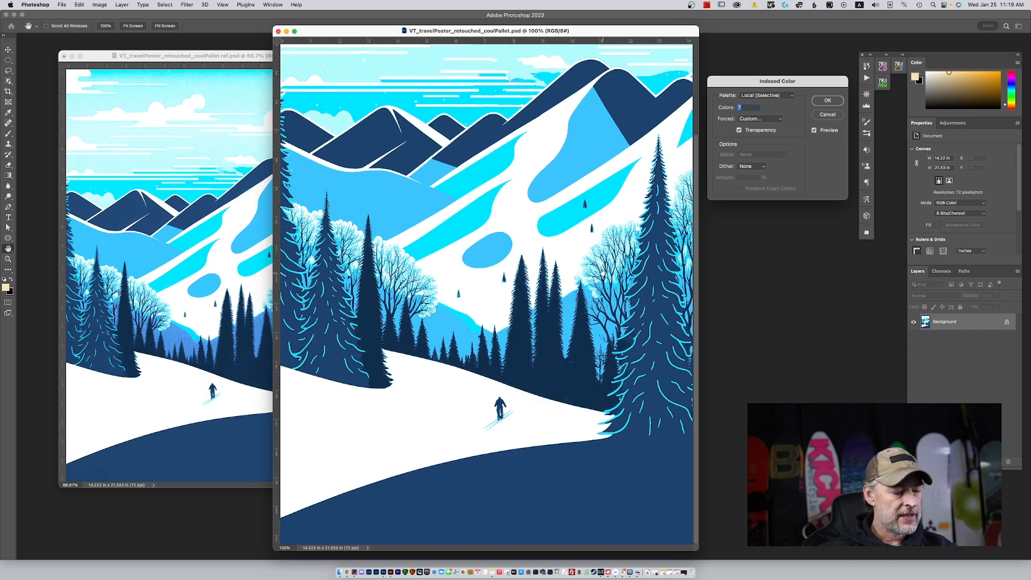
{"action": "key", "text": "super+equal"}
{"action": "key", "text": "super+equal"}
{"action": "key", "text": "super+equal"}
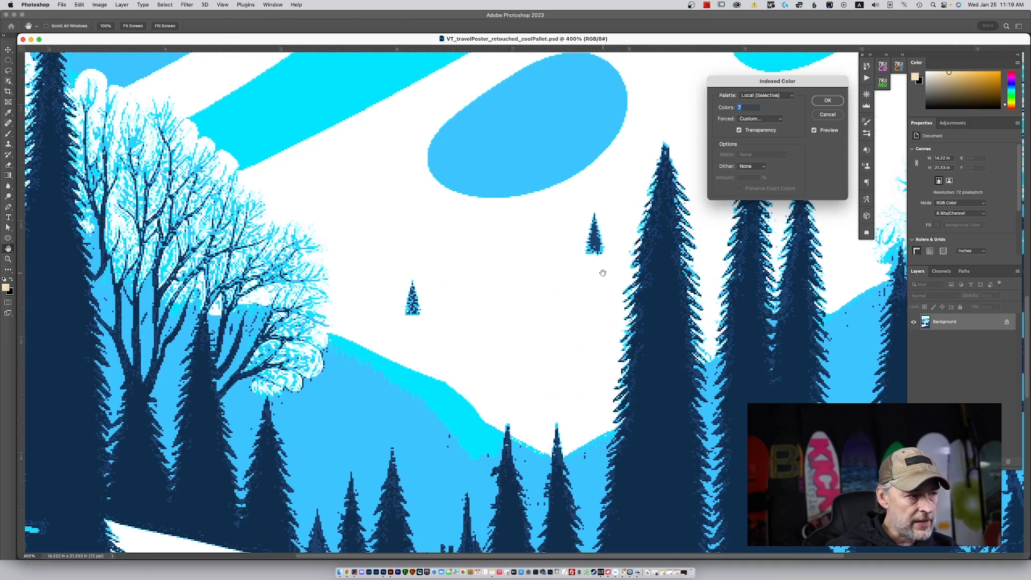
{"action": "left_click_drag", "start_coordinate": [587, 274], "coordinate": [260, 227]}
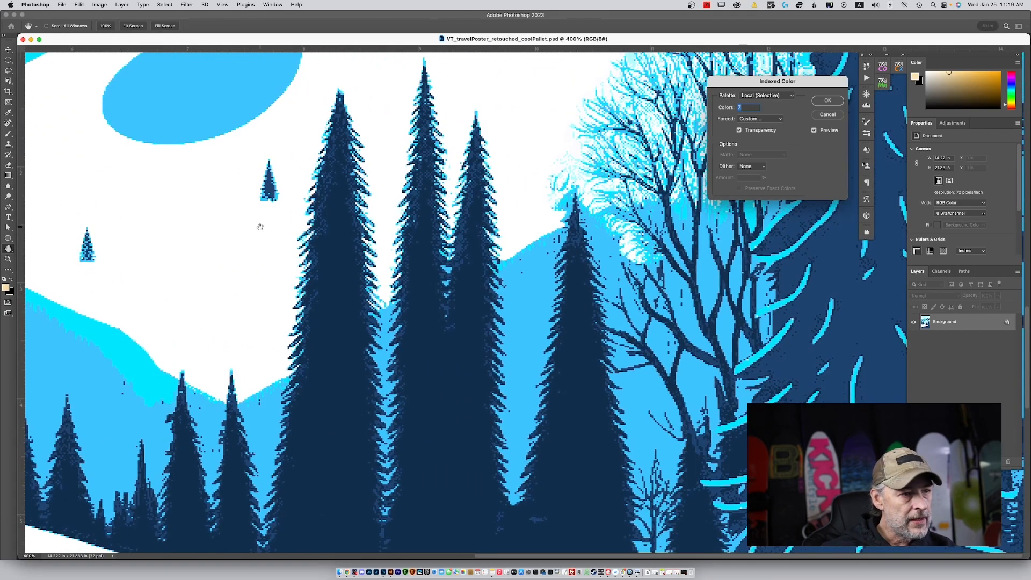
{"action": "left_click_drag", "start_coordinate": [605, 184], "coordinate": [557, 415]}
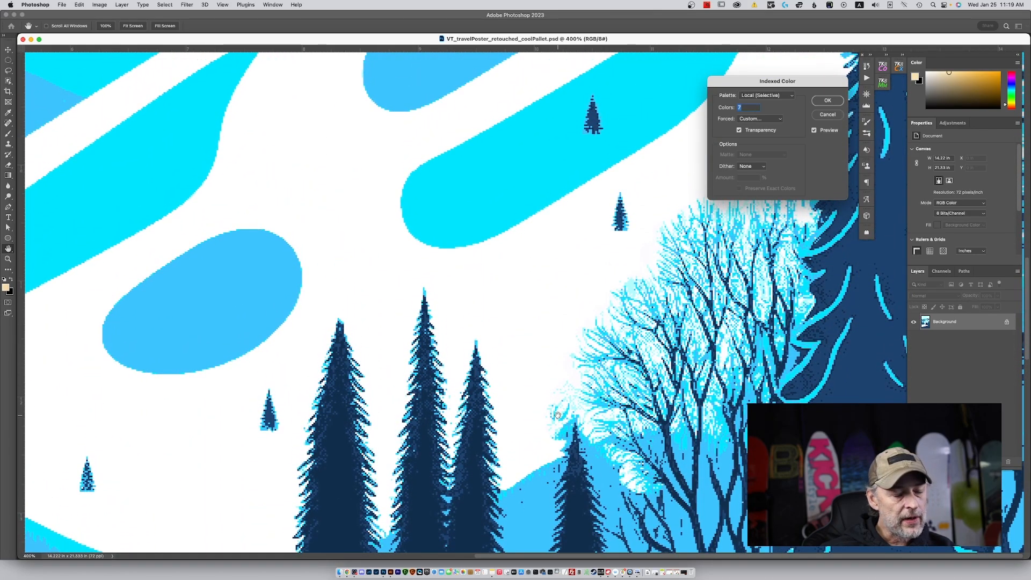
{"action": "left_click_drag", "start_coordinate": [557, 414], "coordinate": [561, 444]}
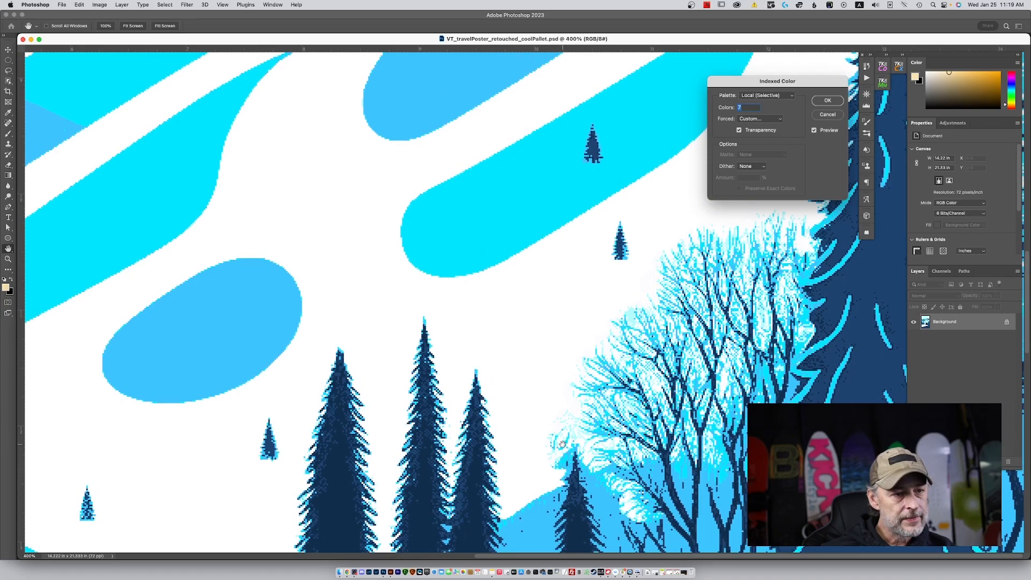
{"action": "left_click_drag", "start_coordinate": [562, 444], "coordinate": [586, 241]}
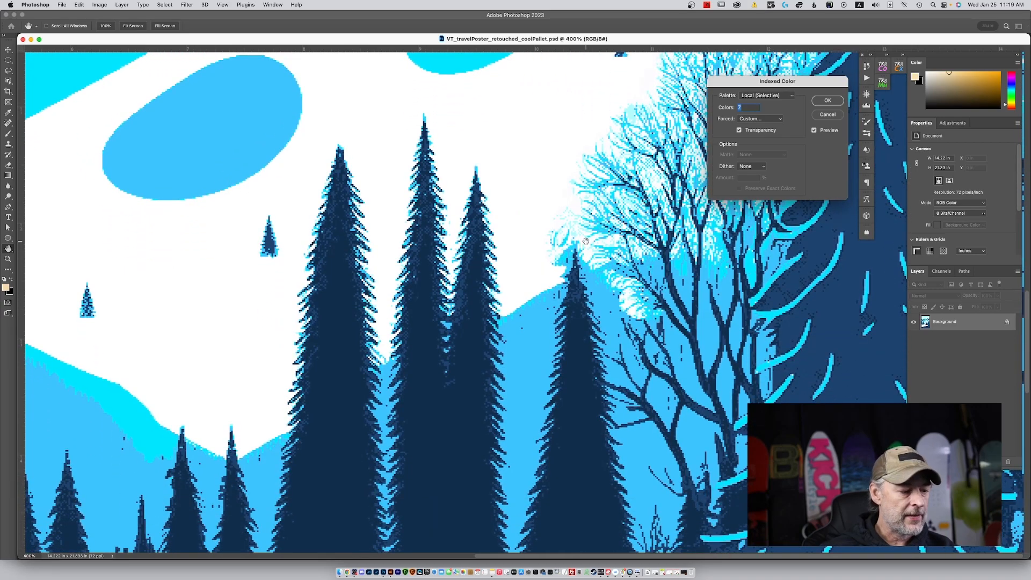
{"action": "key", "text": "super+minus"}
{"action": "key", "text": "super+minus"}
{"action": "key", "text": "super+minus"}
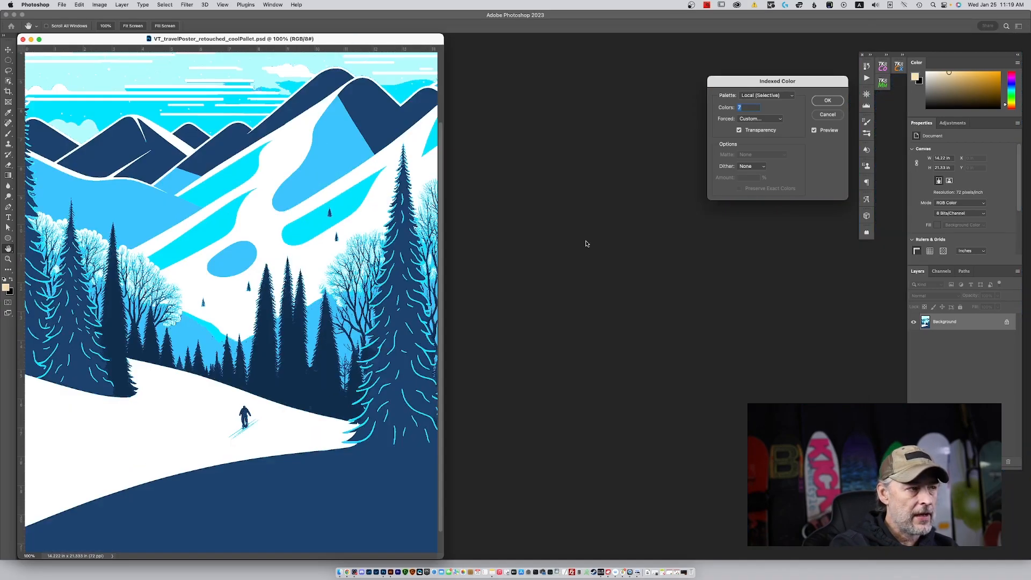
{"action": "left_click_drag", "start_coordinate": [365, 40], "coordinate": [744, 37]}
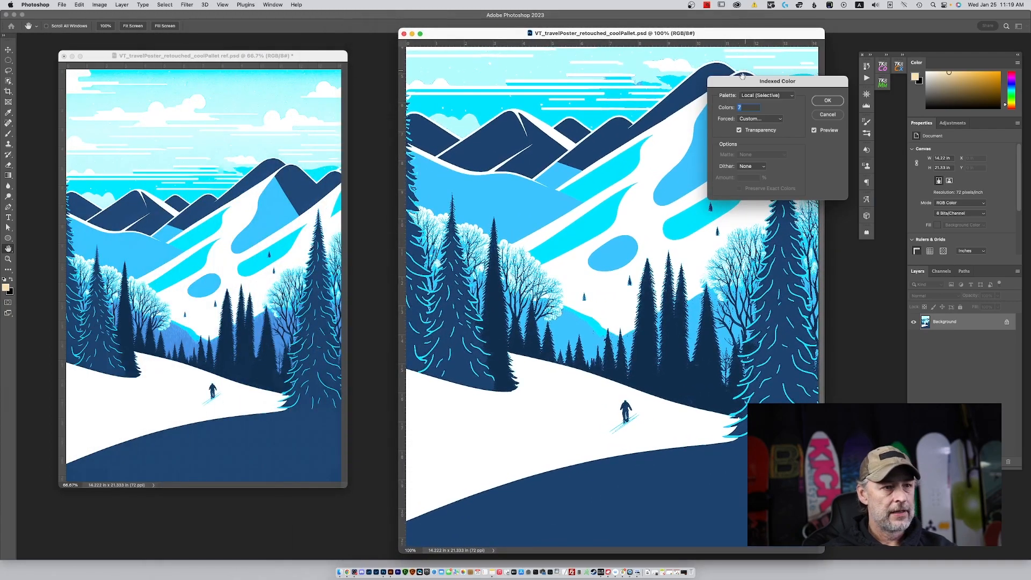
Convert the poster to Indexed Color with 7 colors, the Local (Selective) palette, custom forced colors and no dither.
{"action": "left_click", "coordinate": [827, 101]}
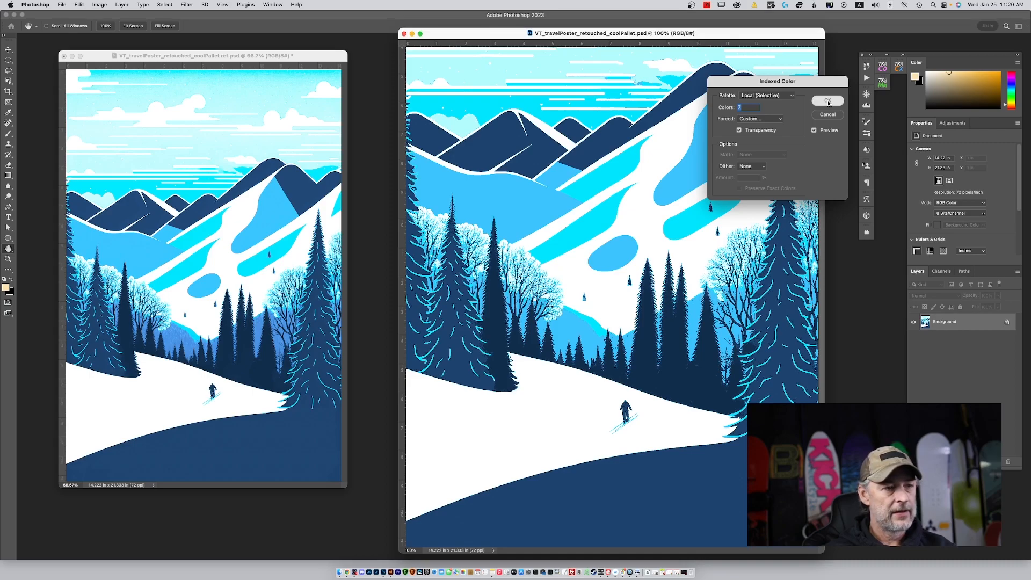
{"action": "left_click", "coordinate": [828, 102]}
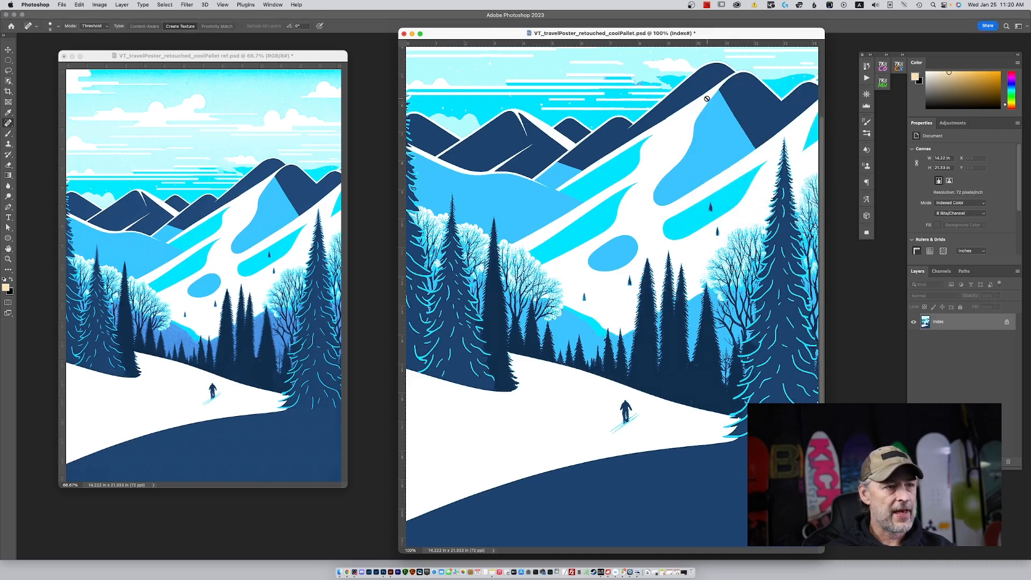
{"action": "key", "text": "super+minus"}
{"action": "key", "text": "super+minus"}
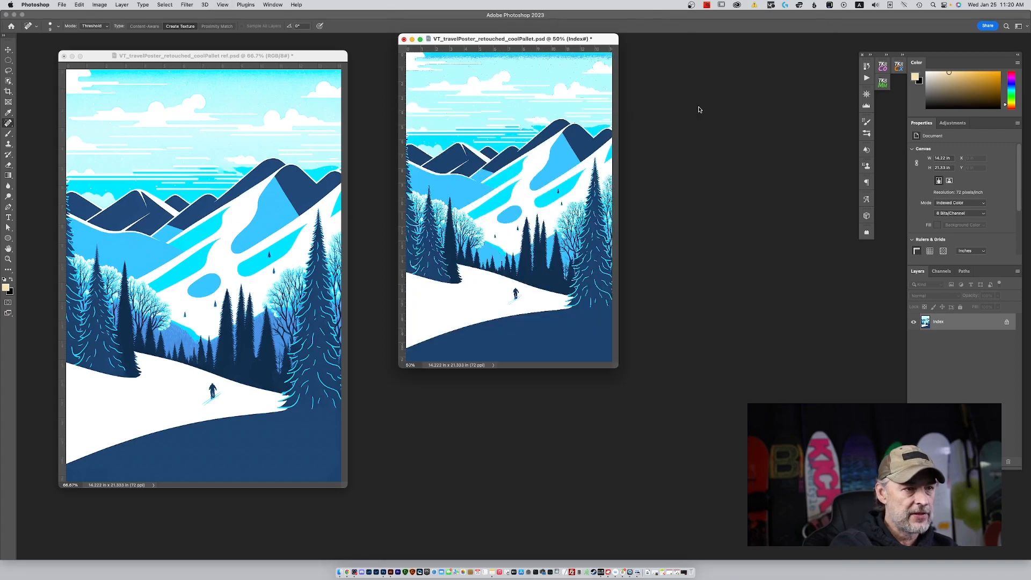
{"action": "key", "text": "super+equal"}
{"action": "key", "text": "super+equal"}
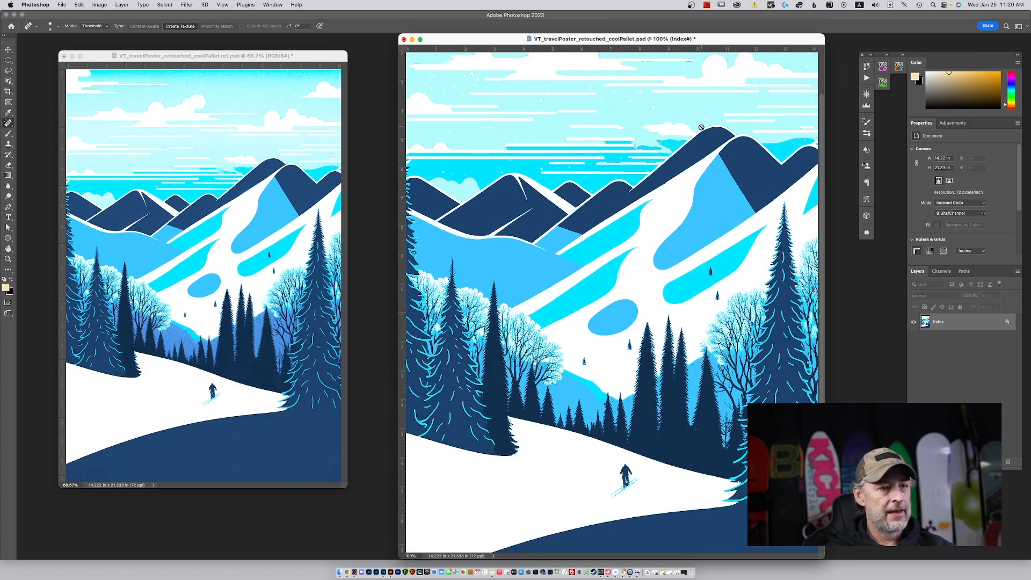
Switch to Adobe Illustrator and open VT_travelPoster_retouched_coolPallet_indexed.psd.
{"action": "key", "text": "super+0"}
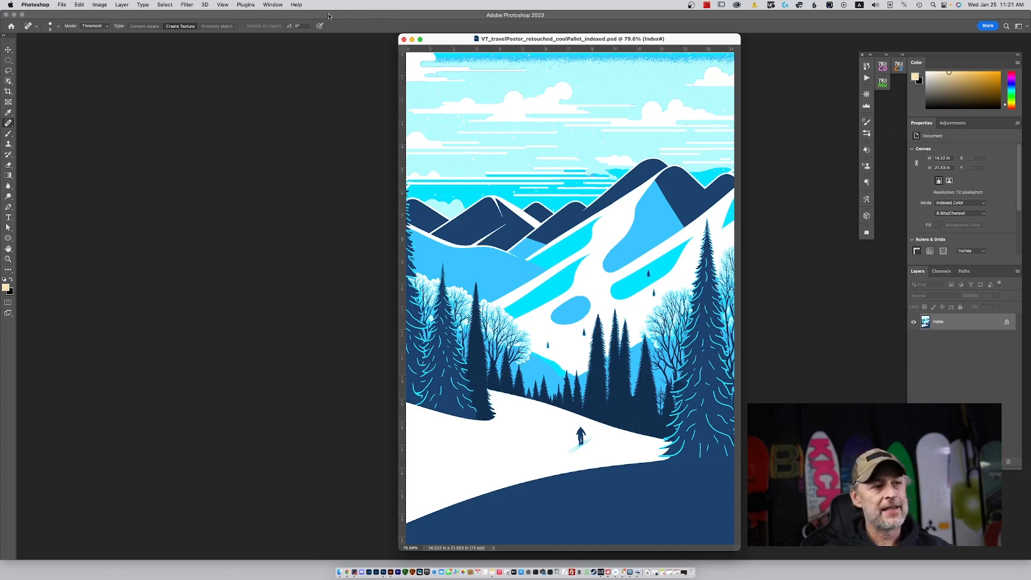
{"action": "left_click", "coordinate": [391, 574]}
{"action": "left_click", "coordinate": [40, 107]}
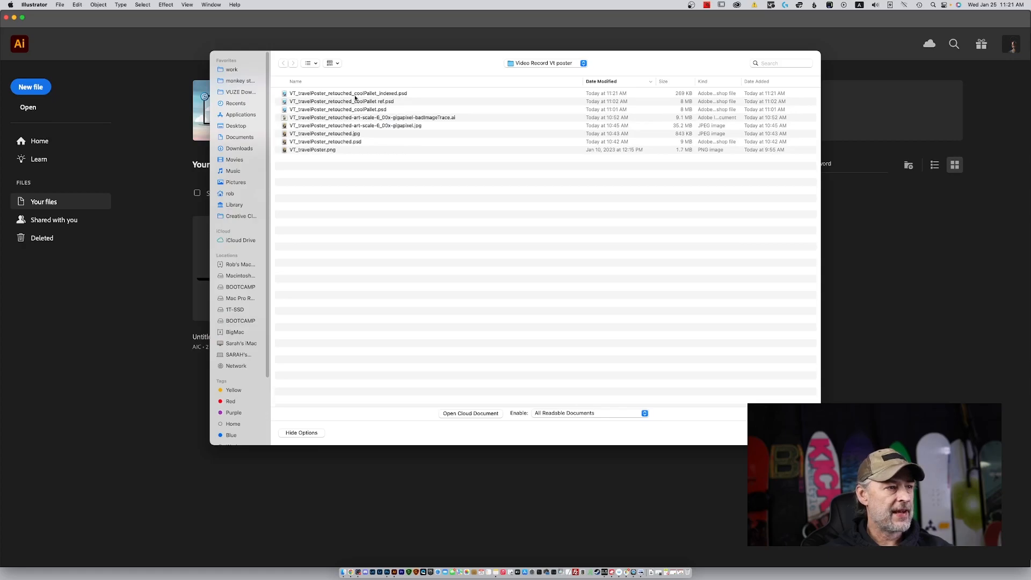
{"action": "double_click", "coordinate": [356, 97]}
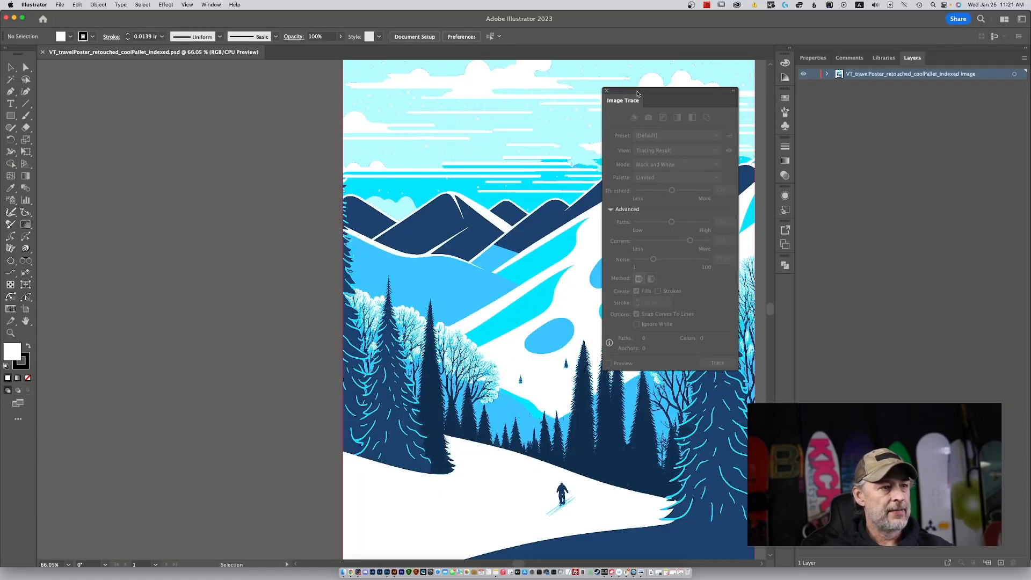
Select the poster image inside its layer and run an Image Trace on it with the Default preset.
{"action": "left_click_drag", "start_coordinate": [637, 94], "coordinate": [817, 114]}
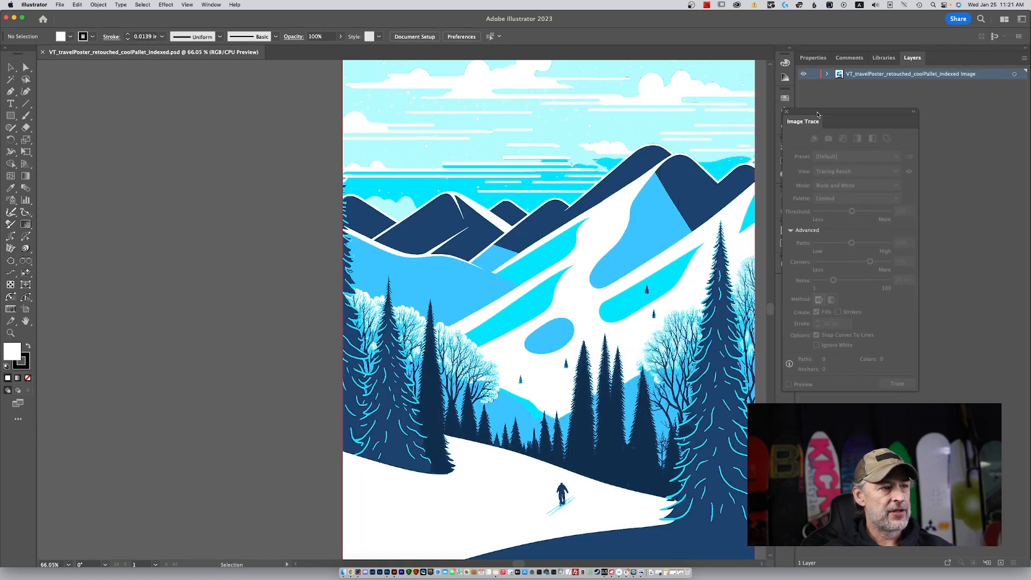
{"action": "left_click", "coordinate": [828, 74]}
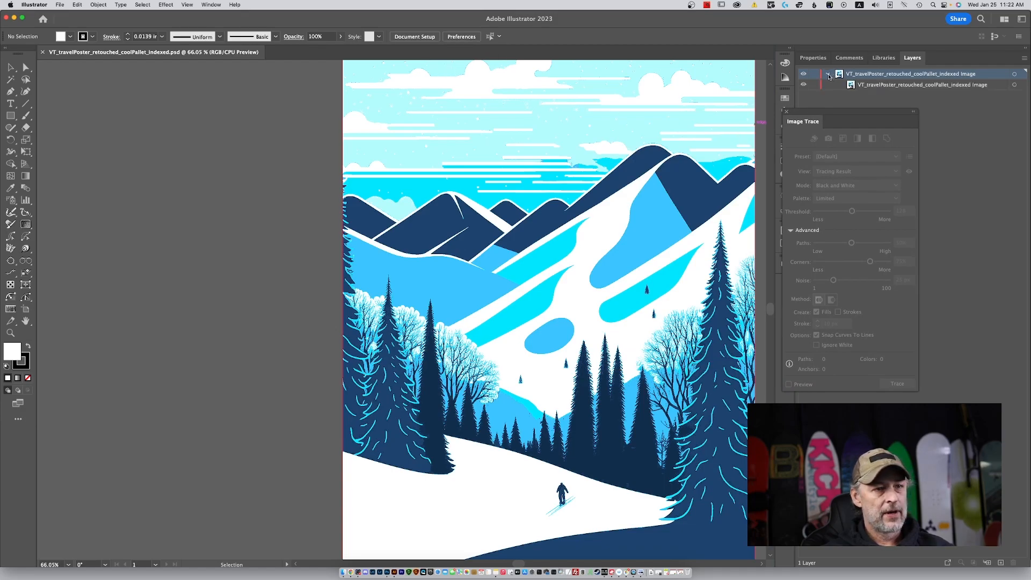
{"action": "left_click", "coordinate": [1014, 86]}
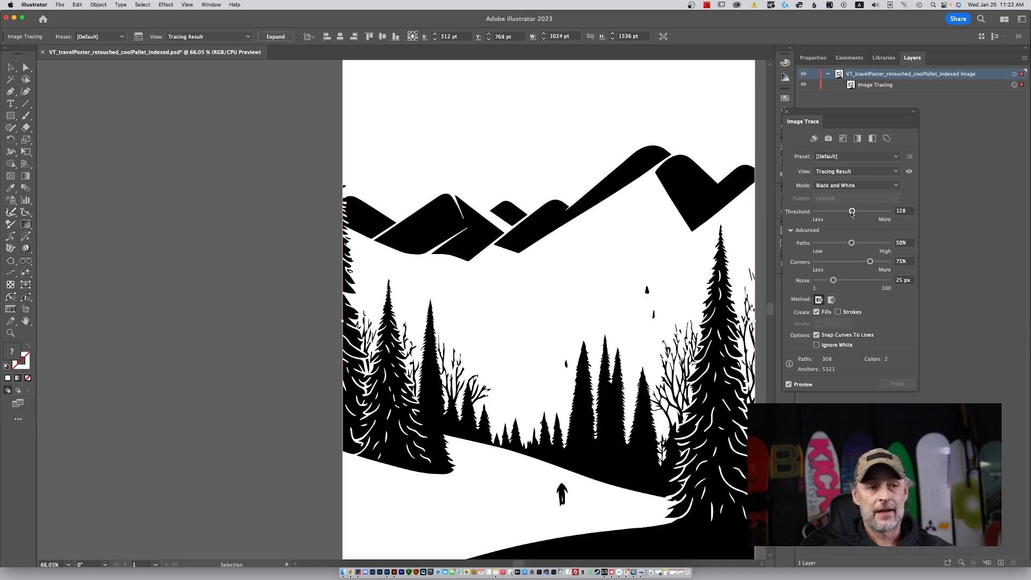
{"action": "left_click", "coordinate": [856, 171]}
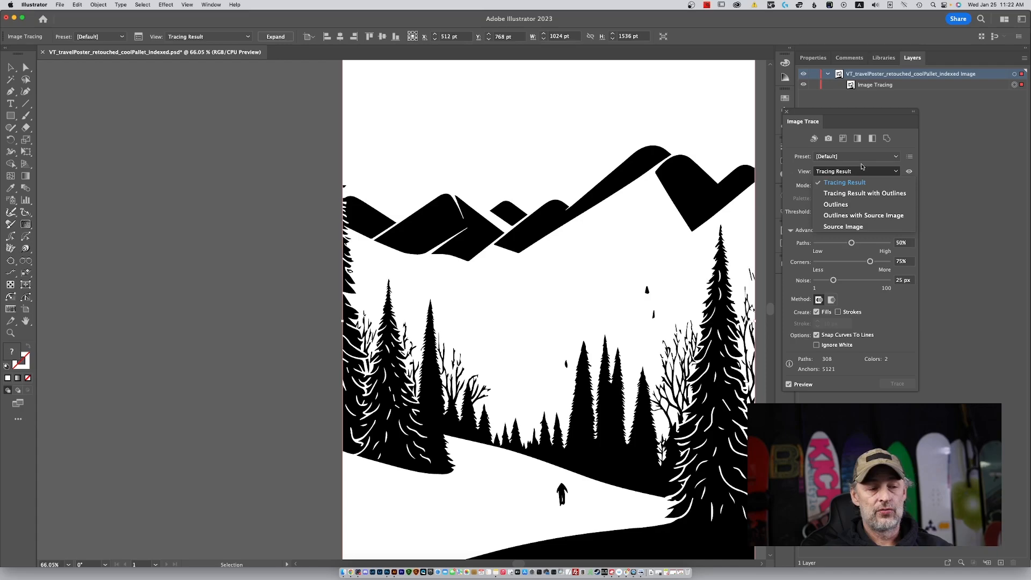
{"action": "left_click", "coordinate": [915, 143]}
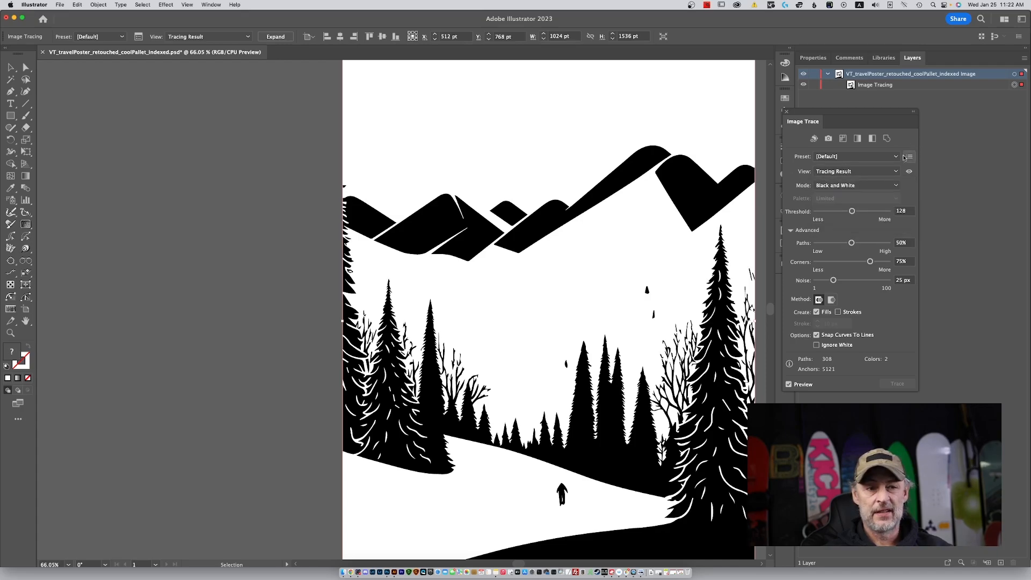
Switch the image trace to Color mode and limit the palette to 7 colors.
{"action": "left_click", "coordinate": [849, 185]}
{"action": "left_click", "coordinate": [850, 197]}
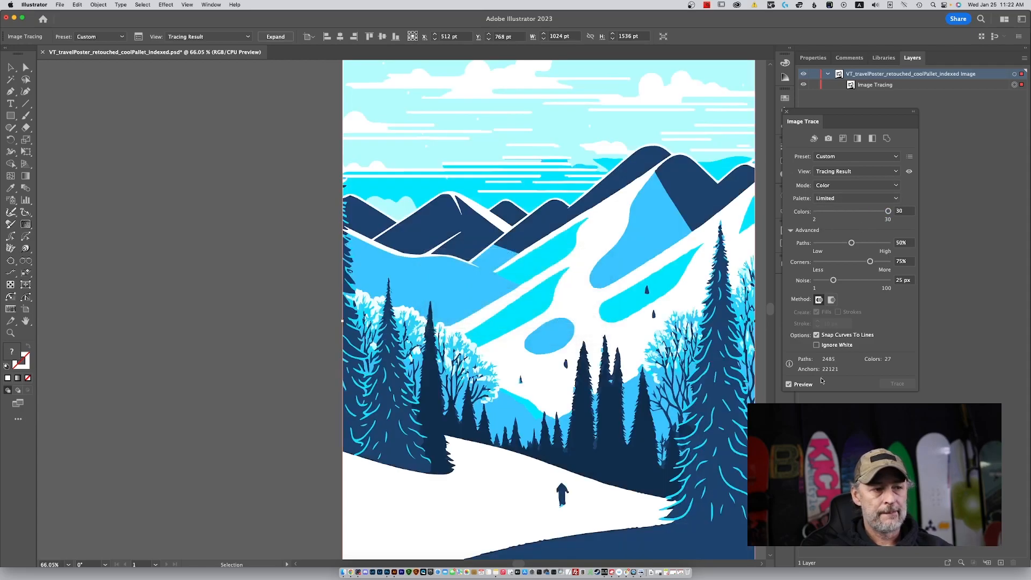
{"action": "left_click", "coordinate": [794, 382]}
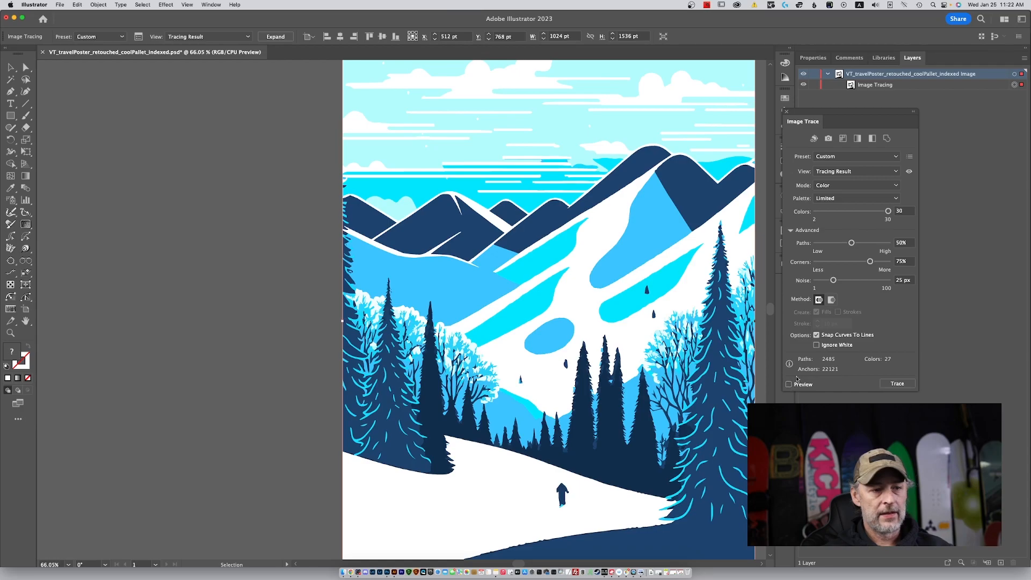
{"action": "mouse_move", "coordinate": [888, 211]}
{"action": "left_mouse_down"}
{"action": "mouse_move", "coordinate": [817, 211]}
{"action": "mouse_move", "coordinate": [827, 211]}
{"action": "left_mouse_up"}
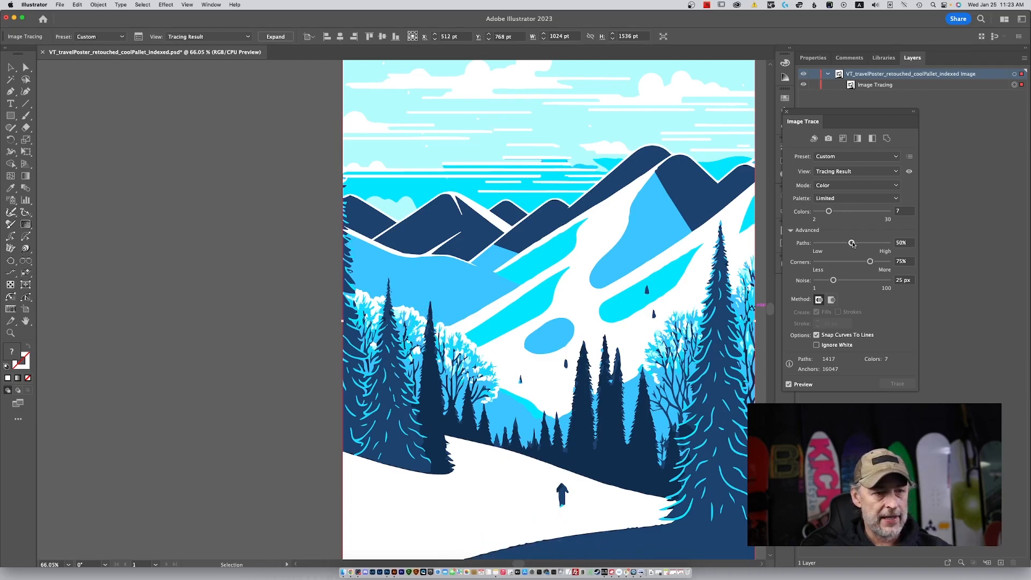
Turn off the trace preview, then set paths and corners to 100% and noise to 3 px.
{"action": "left_click", "coordinate": [789, 384]}
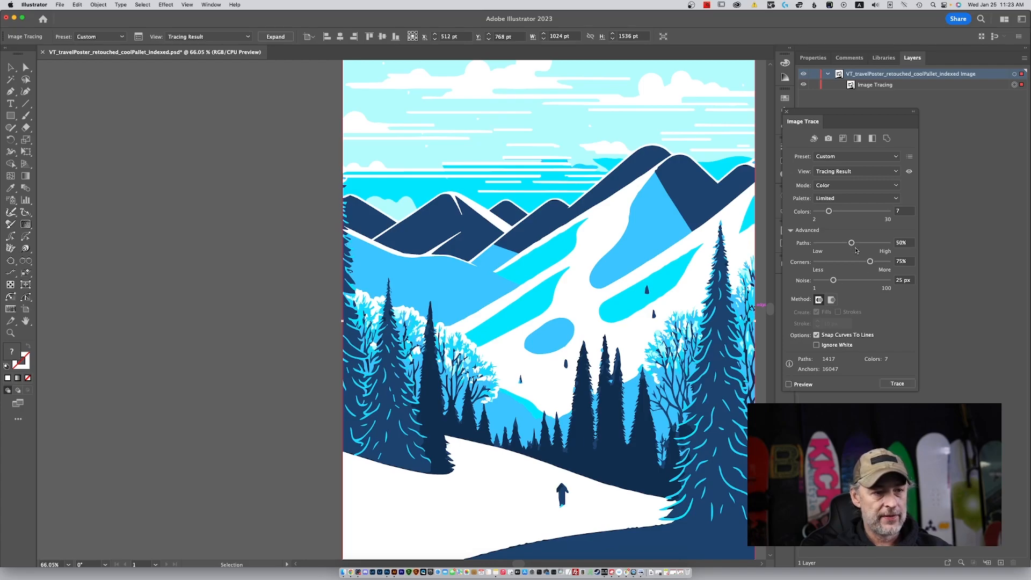
{"action": "left_click_drag", "start_coordinate": [852, 244], "coordinate": [894, 262]}
{"action": "left_click_drag", "start_coordinate": [831, 280], "coordinate": [817, 282]}
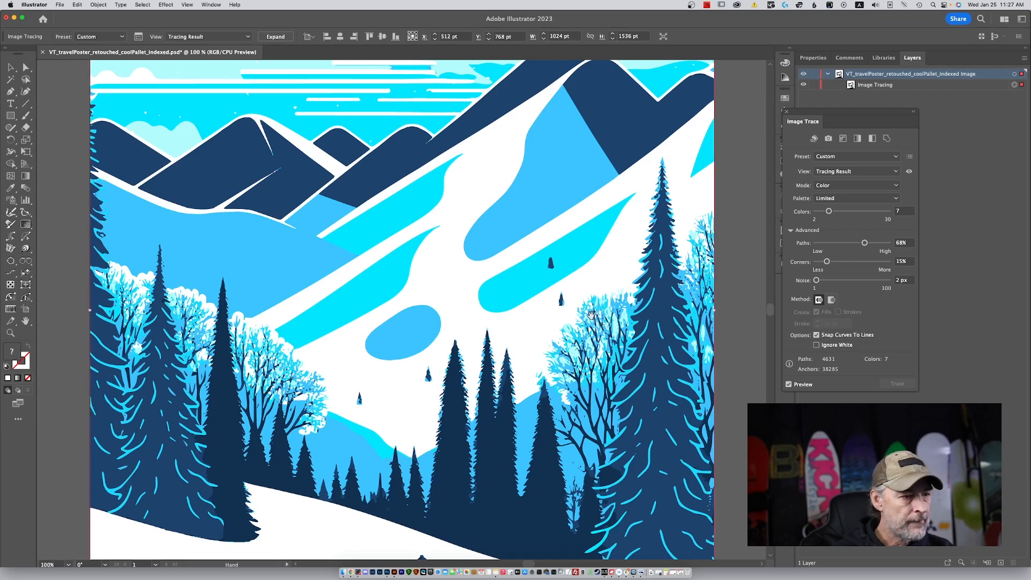
Check the traced trees and slopes, then expand the poster's tracing into vector paths.
{"action": "left_click_drag", "start_coordinate": [586, 314], "coordinate": [673, 227]}
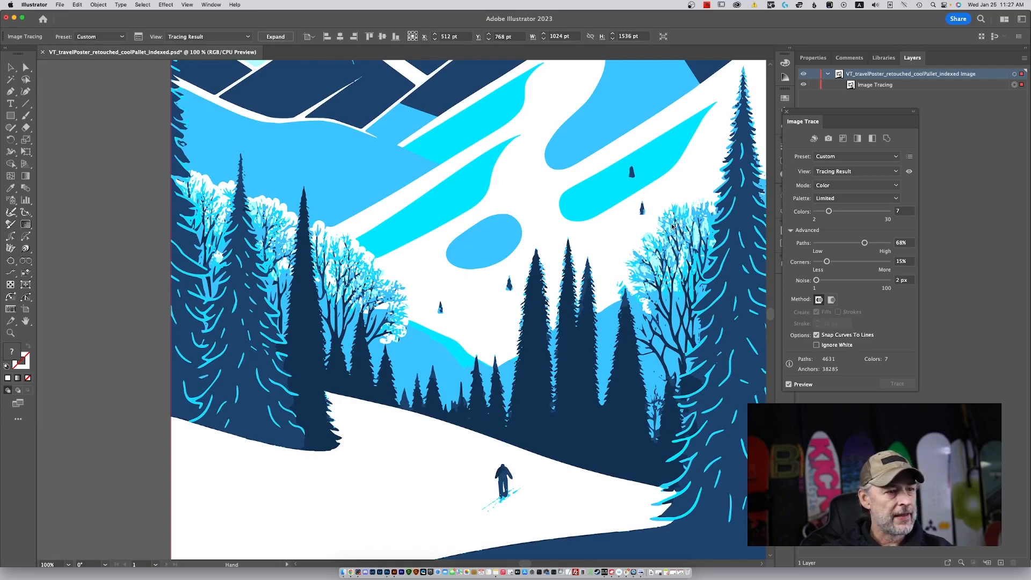
{"action": "key", "text": "super+minus"}
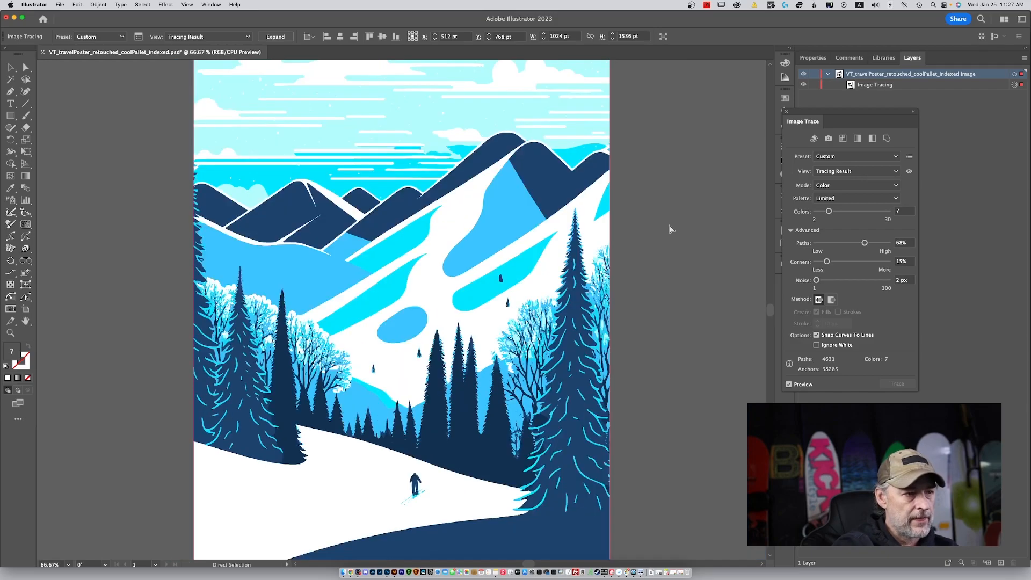
{"action": "key", "text": "super+minus"}
{"action": "key", "text": "v"}
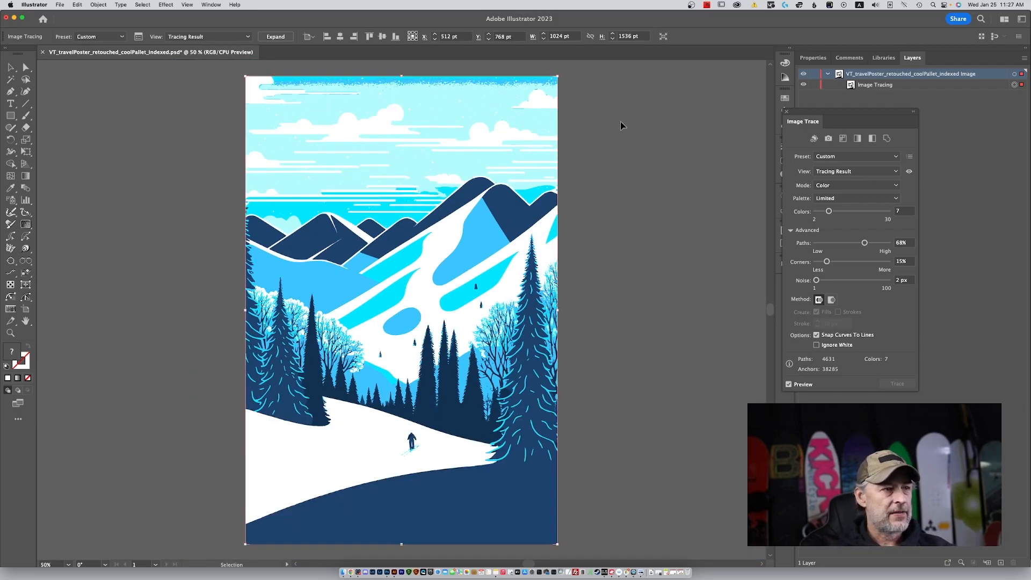
{"action": "left_click", "coordinate": [273, 38]}
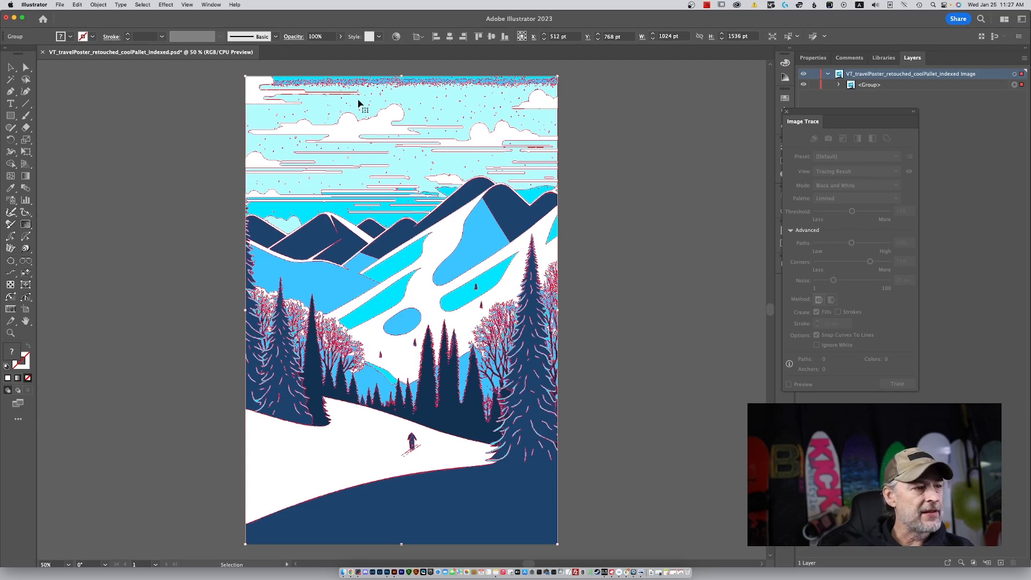
Open the recent file VT_travelPoster_retouched-art-scale-6_00x-gigapixel-badImageTrace.ai.
{"action": "left_click", "coordinate": [60, 4]}
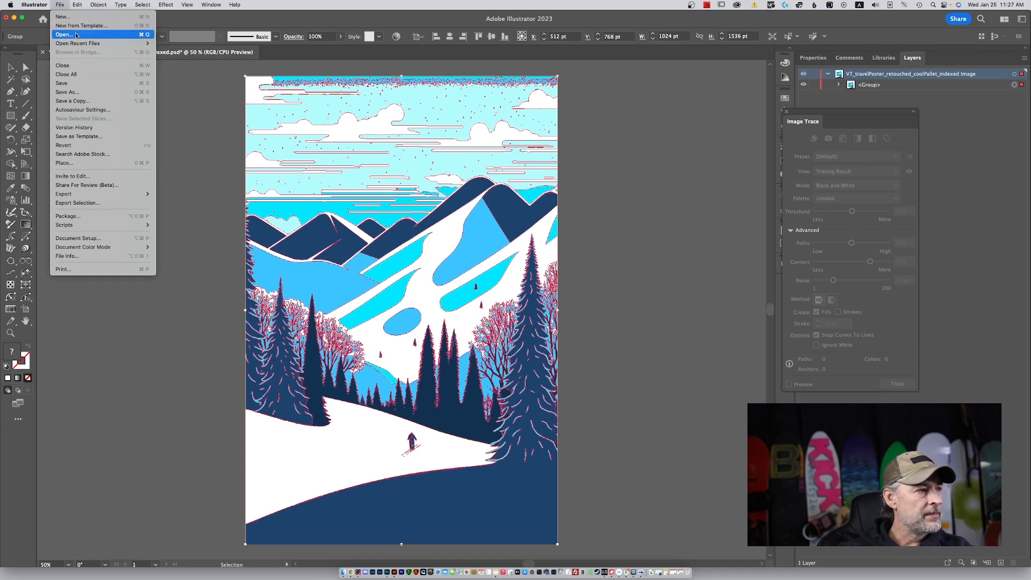
{"action": "mouse_move", "coordinate": [79, 44]}
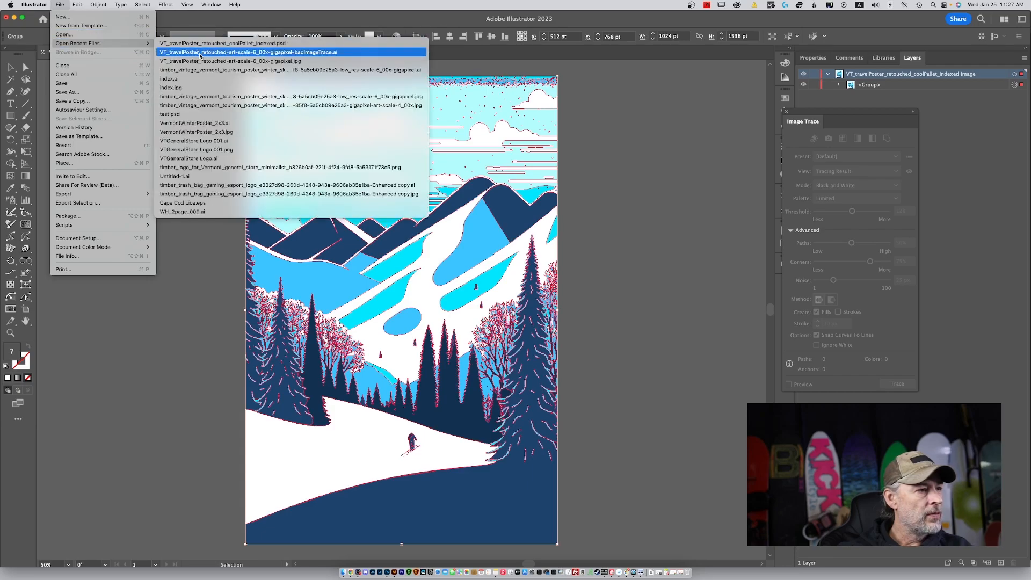
{"action": "left_click", "coordinate": [200, 53]}
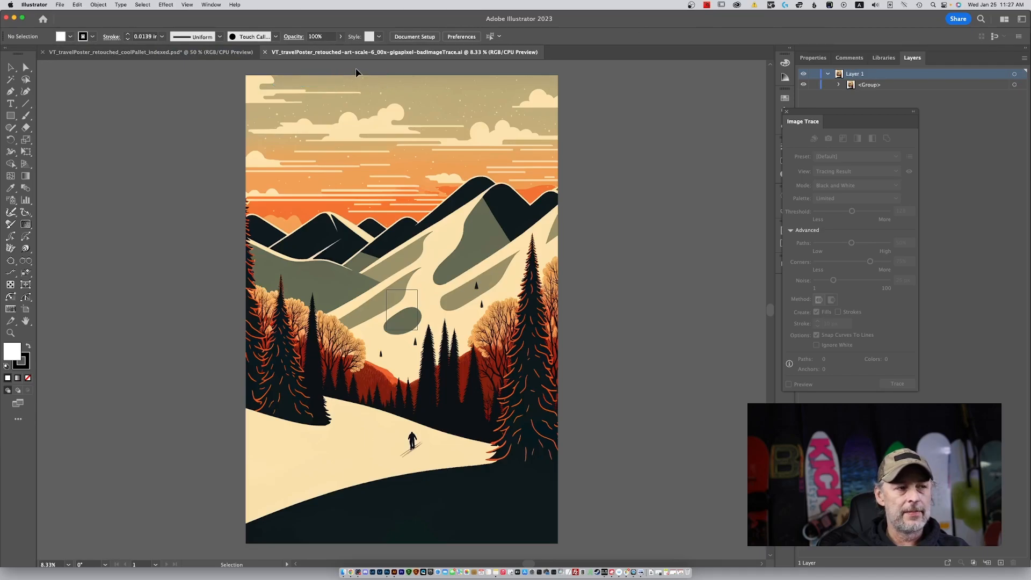
Float both documents in separate windows, then narrow the blue poster's window and fit its artboard in view.
{"action": "left_click_drag", "start_coordinate": [350, 52], "coordinate": [427, 72]}
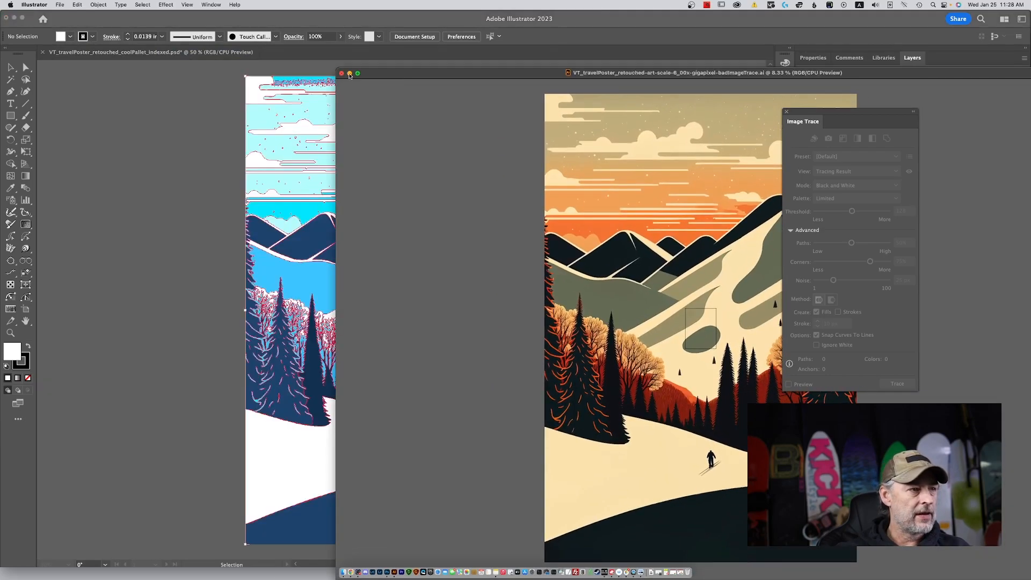
{"action": "left_click_drag", "start_coordinate": [209, 55], "coordinate": [207, 78]}
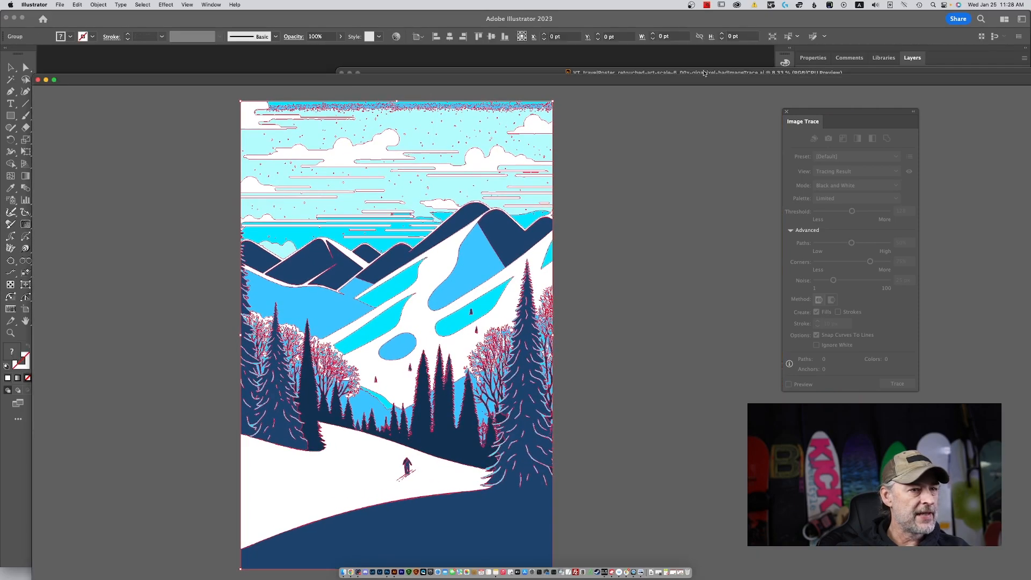
{"action": "left_click_drag", "start_coordinate": [34, 76], "coordinate": [548, 90]}
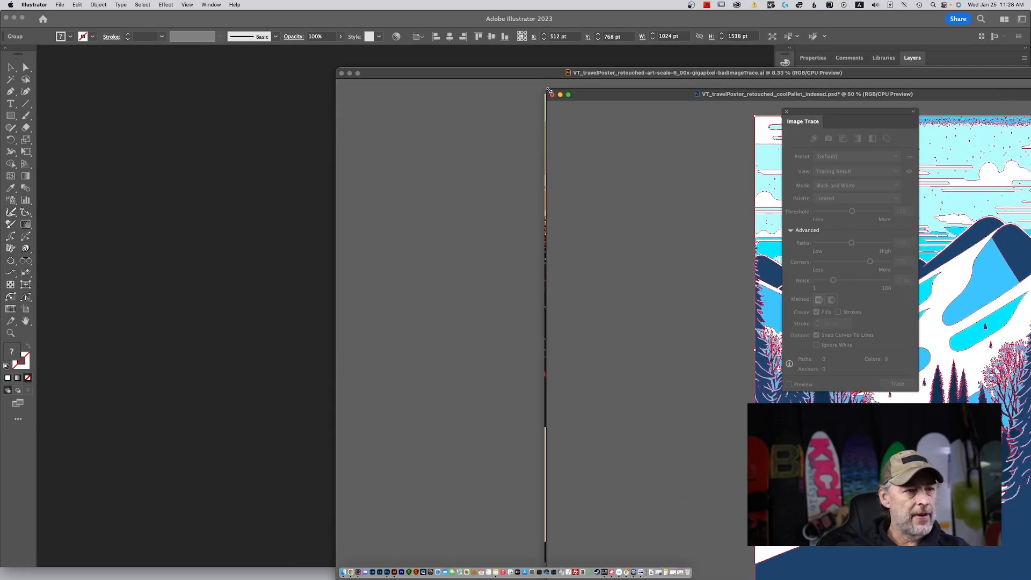
{"action": "left_click_drag", "start_coordinate": [621, 96], "coordinate": [83, 52]}
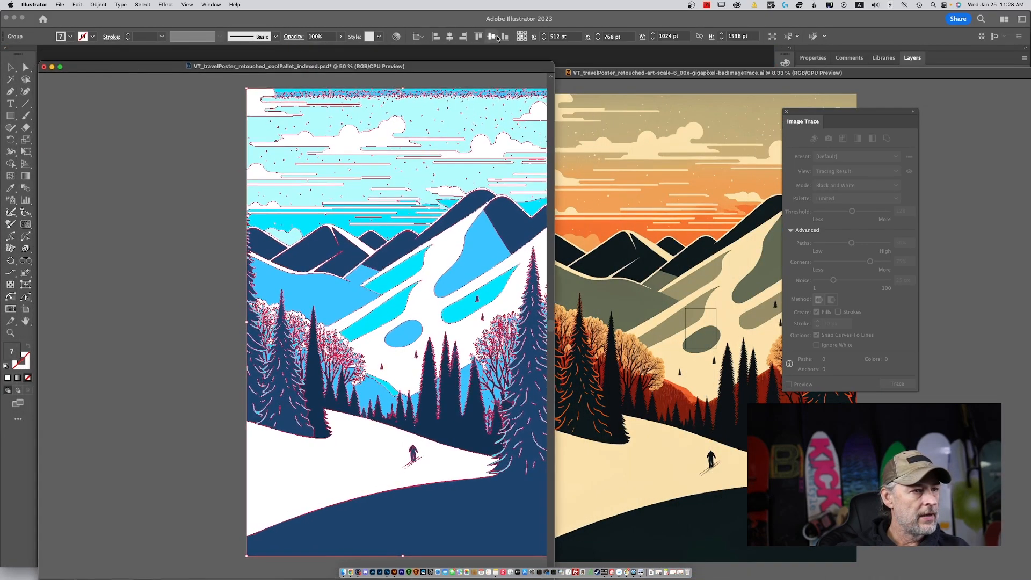
{"action": "left_click_drag", "start_coordinate": [554, 62], "coordinate": [395, 62]}
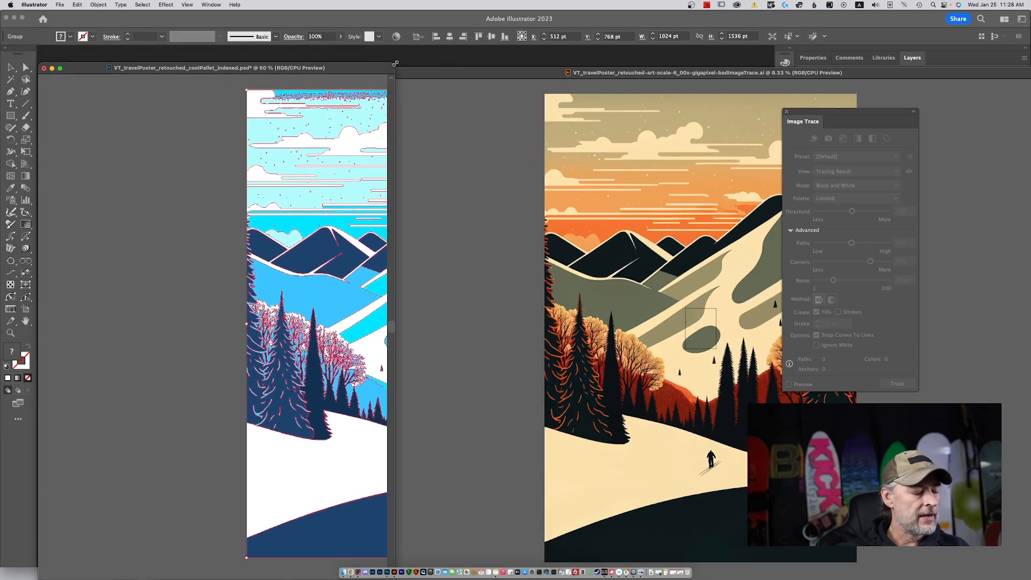
{"action": "key", "text": "super+0"}
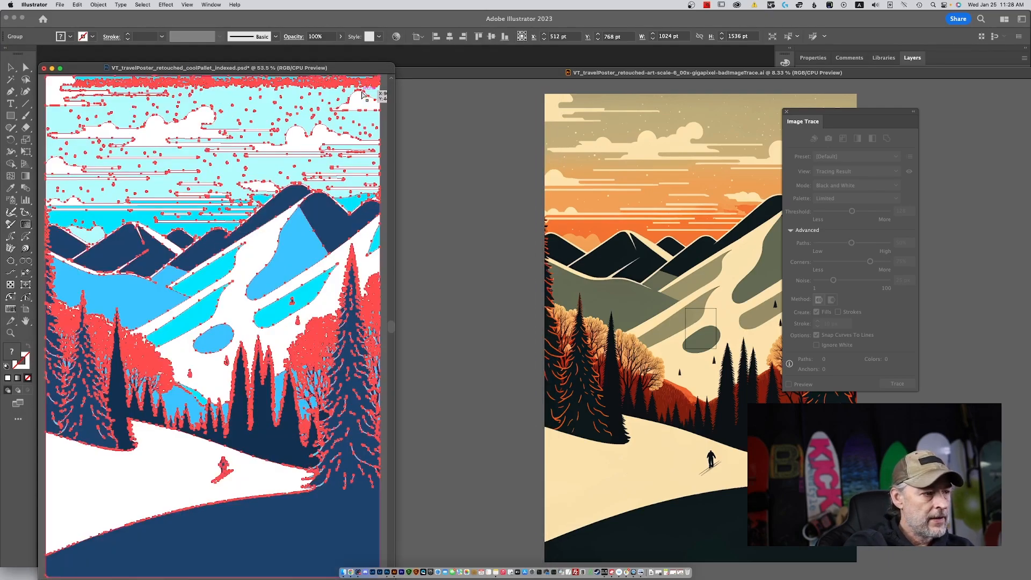
Place the orange bad-trace document's window beside the blue poster and bring its whole artwork into view.
{"action": "left_click", "coordinate": [370, 79]}
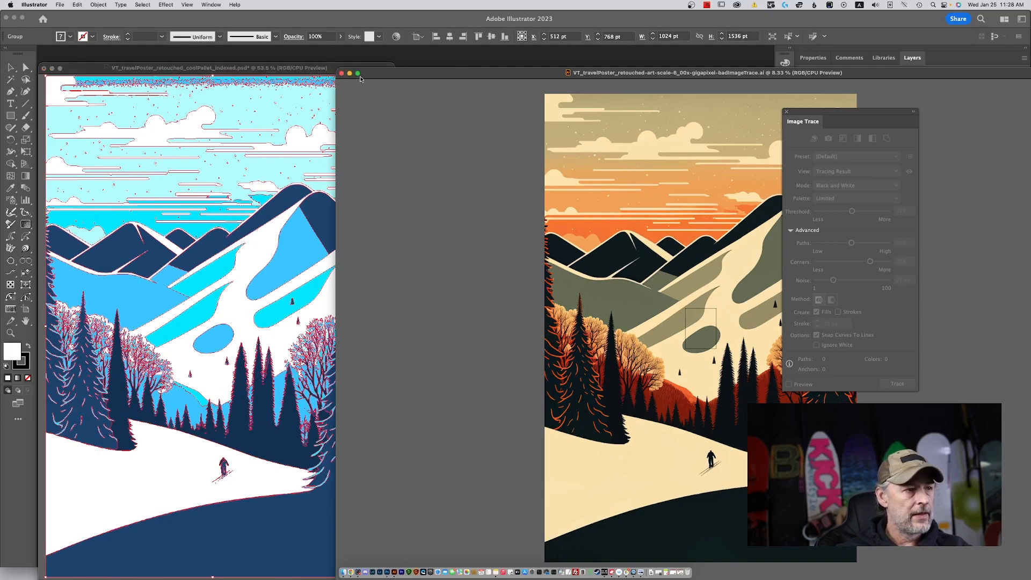
{"action": "left_click_drag", "start_coordinate": [370, 79], "coordinate": [941, 105]}
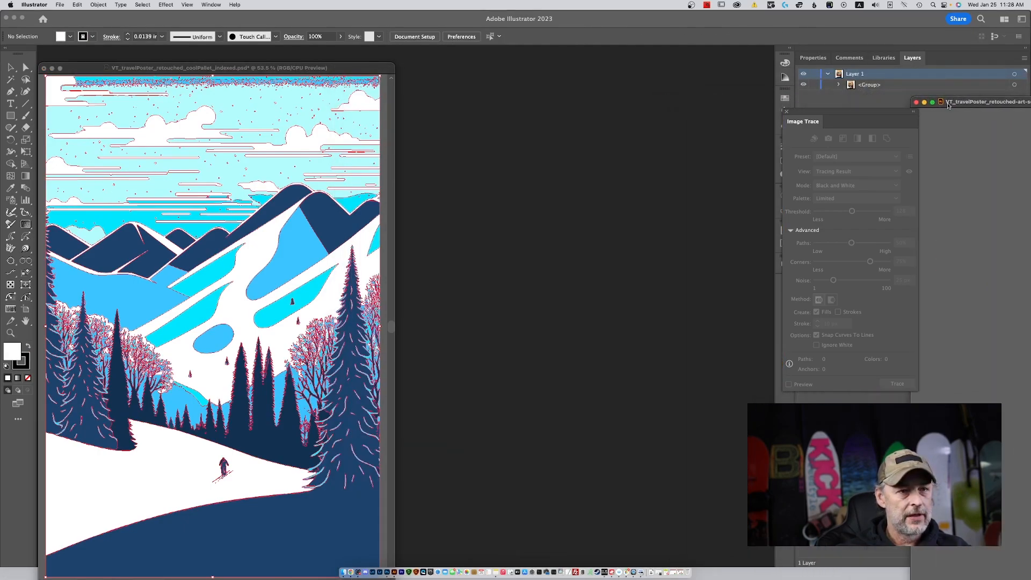
{"action": "left_click", "coordinate": [931, 102]}
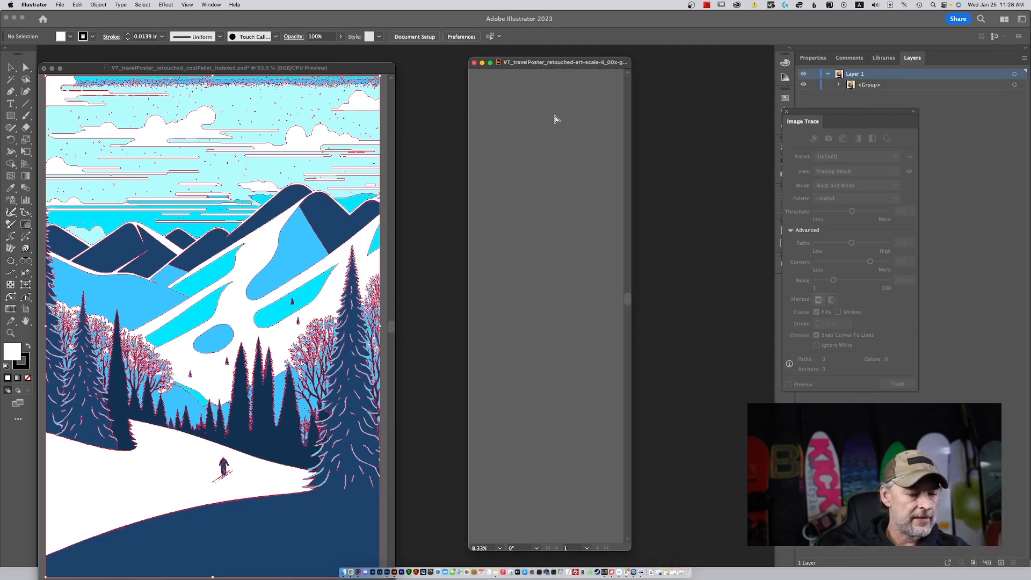
{"action": "key", "text": "super+0"}
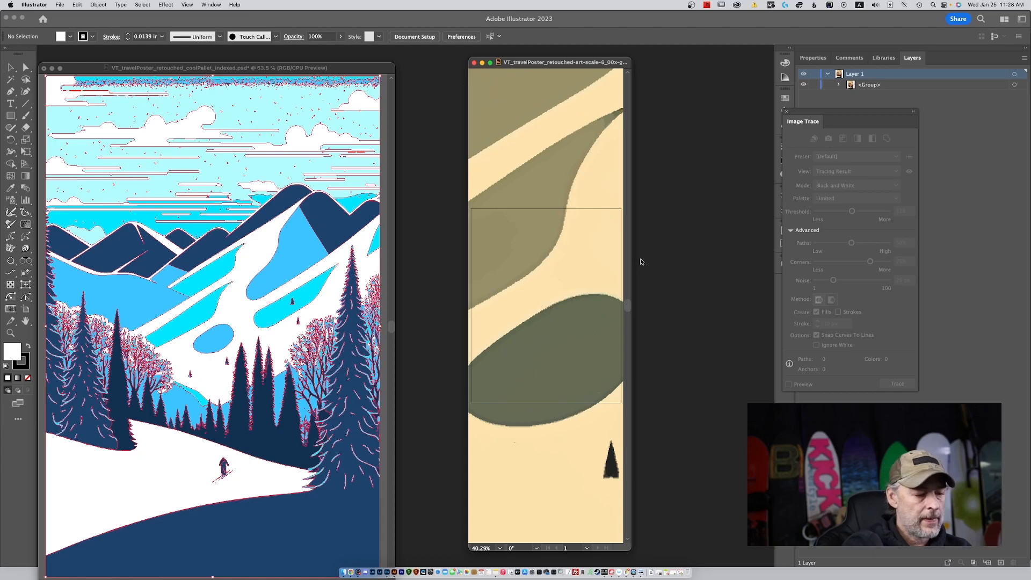
{"action": "key", "text": "super+1"}
{"action": "key", "text": "super+0"}
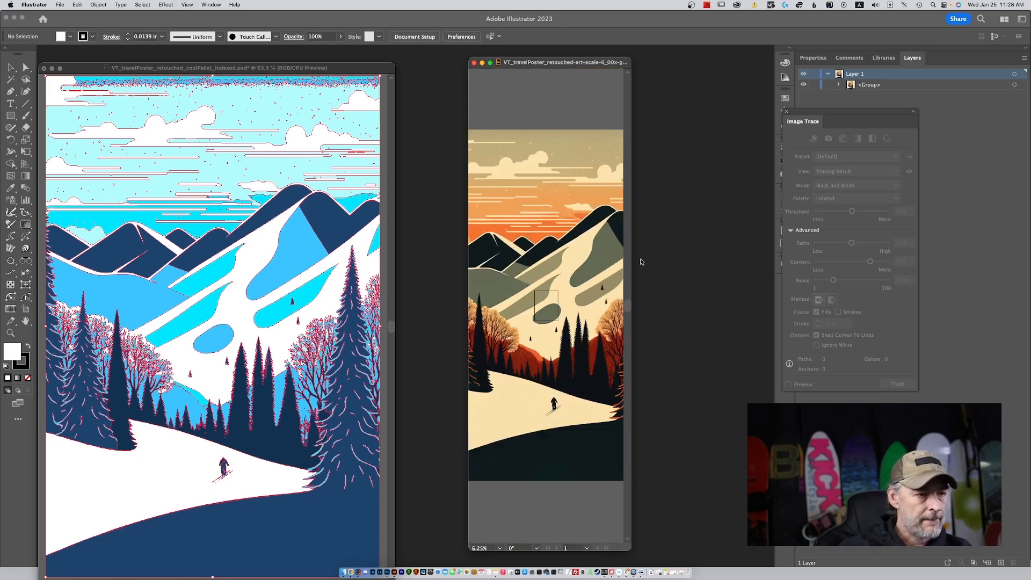
Widen the orange bad-trace document's window and view its mountain shapes at 100% for comparison.
{"action": "left_click_drag", "start_coordinate": [632, 265], "coordinate": [770, 271]}
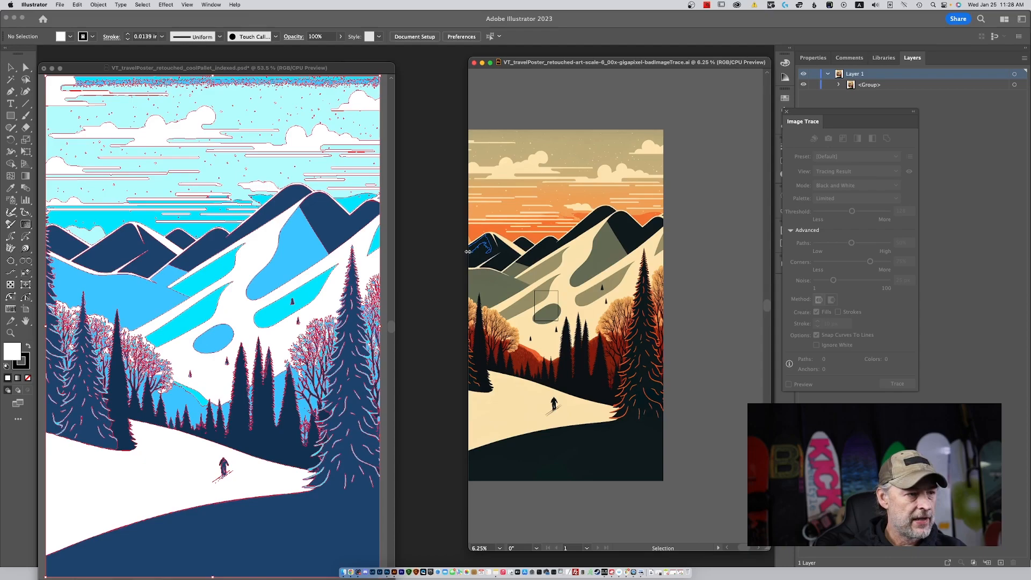
{"action": "left_click_drag", "start_coordinate": [463, 251], "coordinate": [413, 251]}
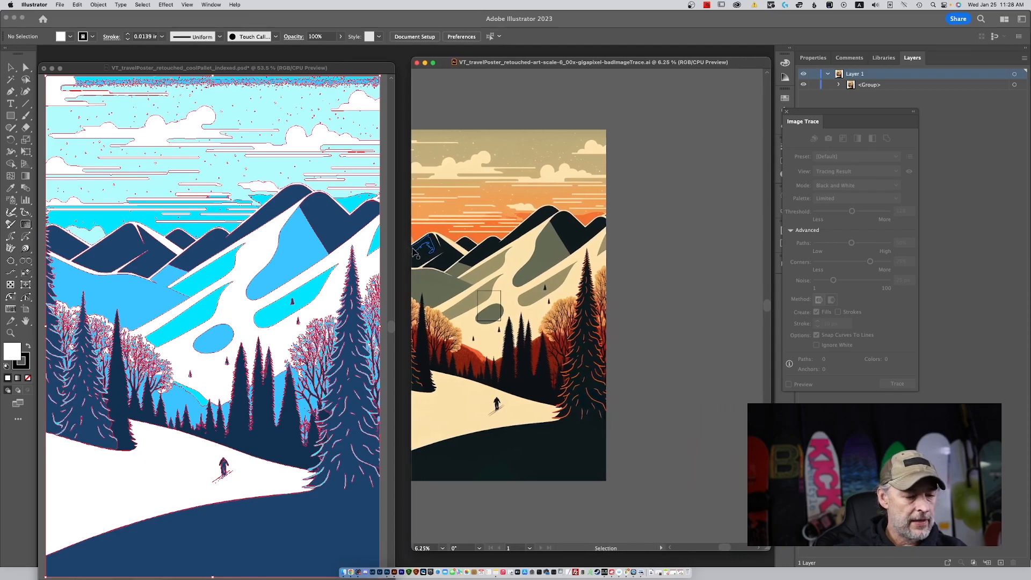
{"action": "key", "text": "super+0"}
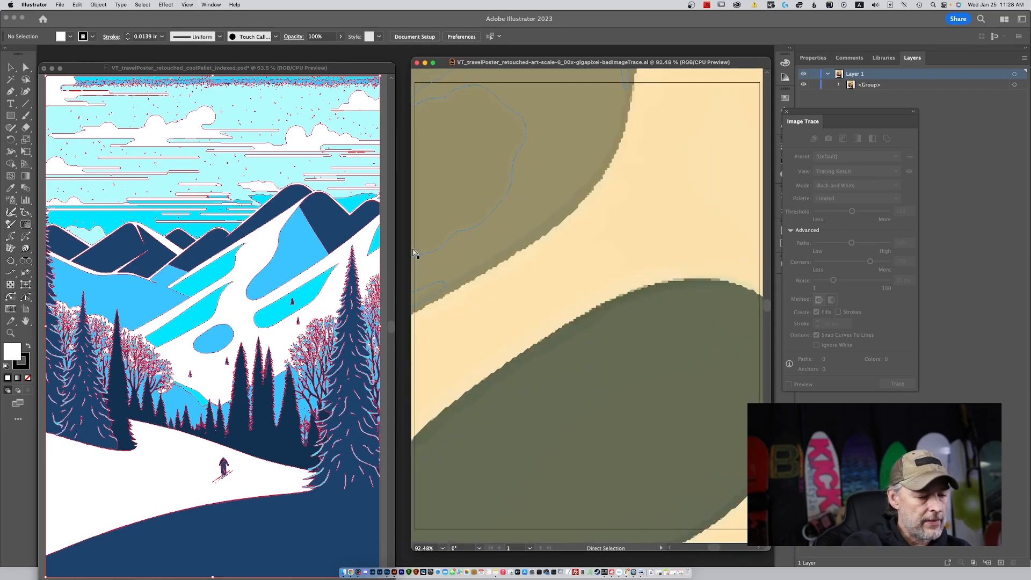
{"action": "key", "text": "super+1"}
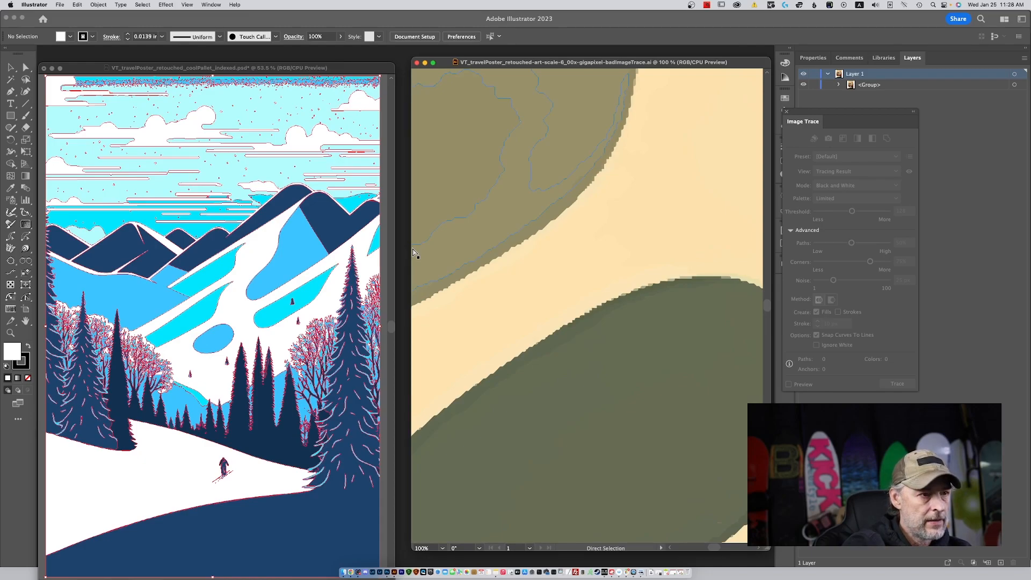
Bring the whole orange bad-trace poster into view beside the blue poster.
{"action": "key", "text": "super+minus"}
{"action": "key", "text": "super+minus"}
{"action": "key", "text": "super+minus"}
{"action": "key", "text": "super+minus"}
{"action": "key", "text": "super+minus"}
{"action": "key", "text": "super+minus"}
{"action": "key", "text": "super+minus"}
{"action": "key", "text": "super+minus"}
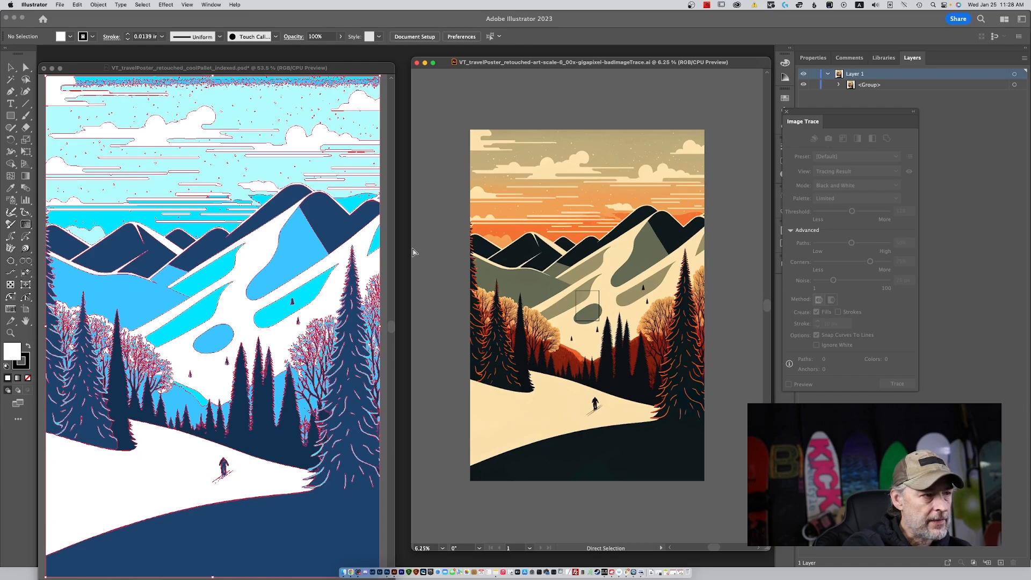
{"action": "key", "text": "super+plus"}
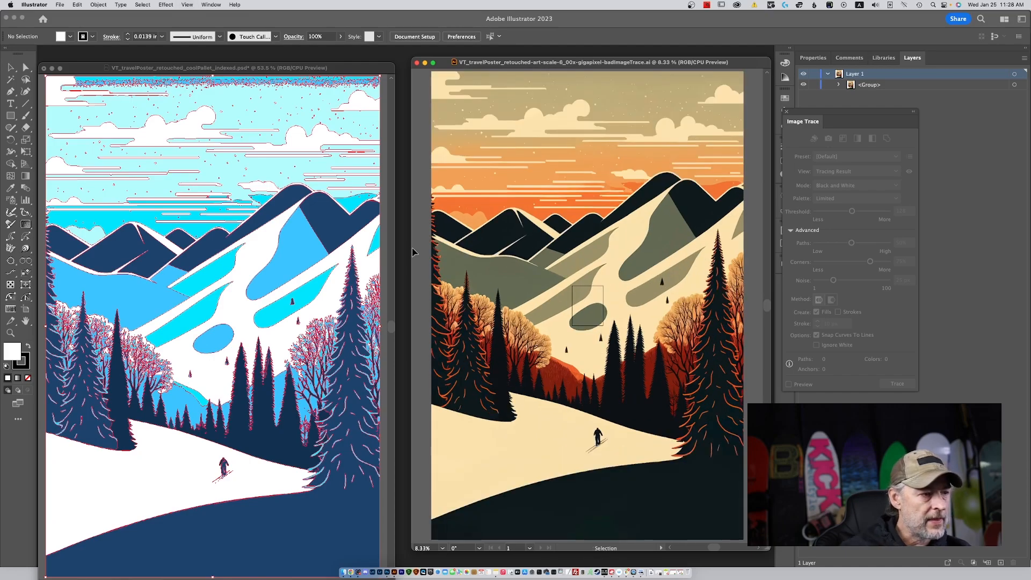
Raise the blue poster's window slightly and show the anchor points of its entire trace with Direct Selection.
{"action": "left_click_drag", "start_coordinate": [337, 64], "coordinate": [339, 59]}
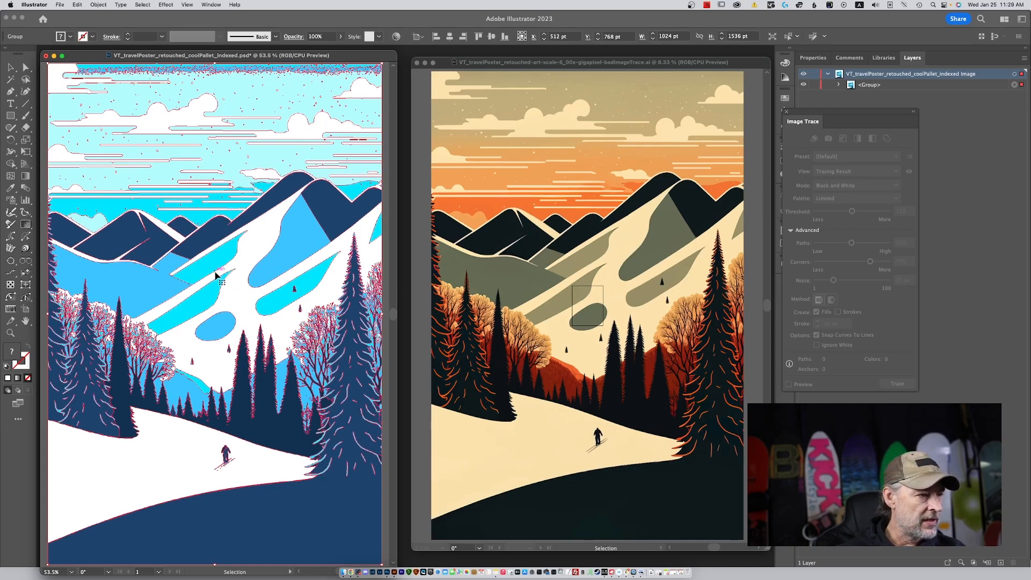
{"action": "key", "text": "v"}
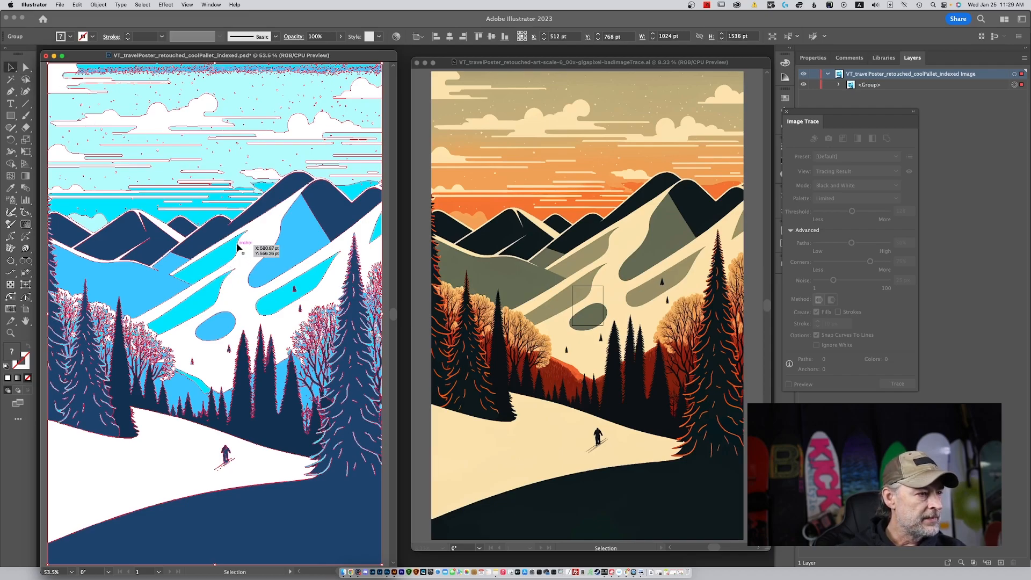
{"action": "key", "text": "a"}
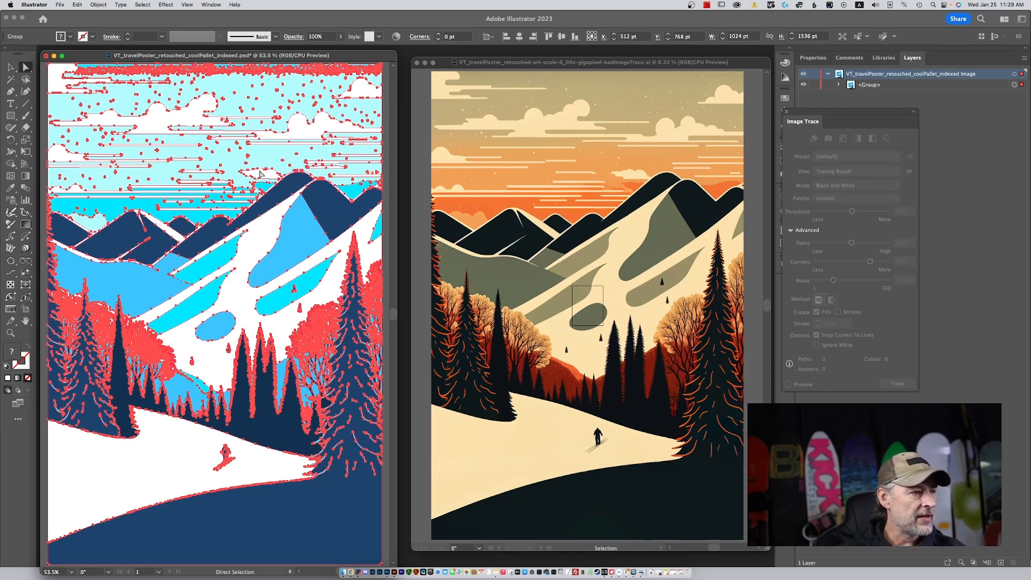
Select the whole group of the orange bad trace and show its anchor points for comparison with the blue trace.
{"action": "left_click", "coordinate": [506, 211]}
{"action": "left_click", "coordinate": [512, 210]}
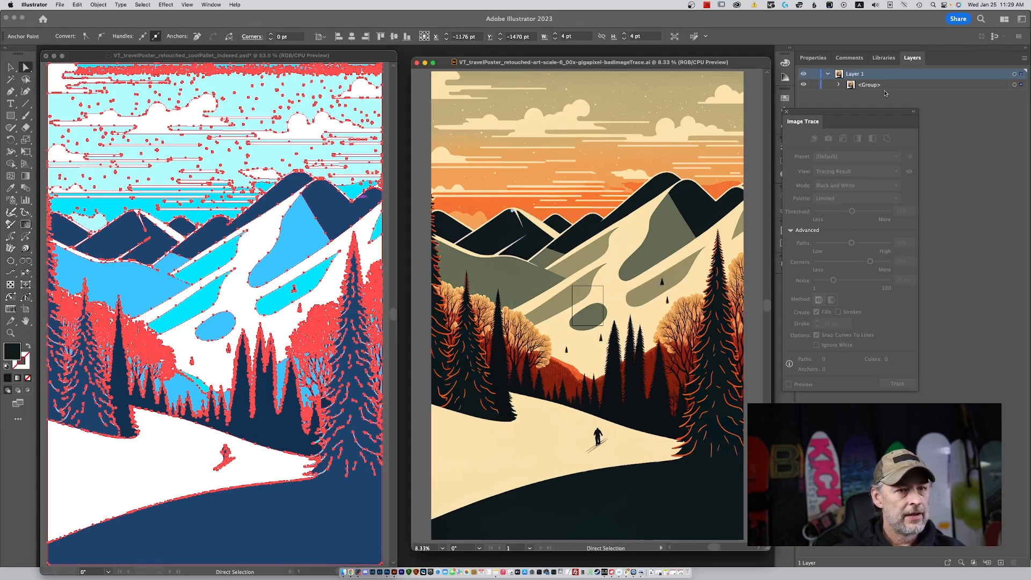
{"action": "left_click", "coordinate": [1013, 85]}
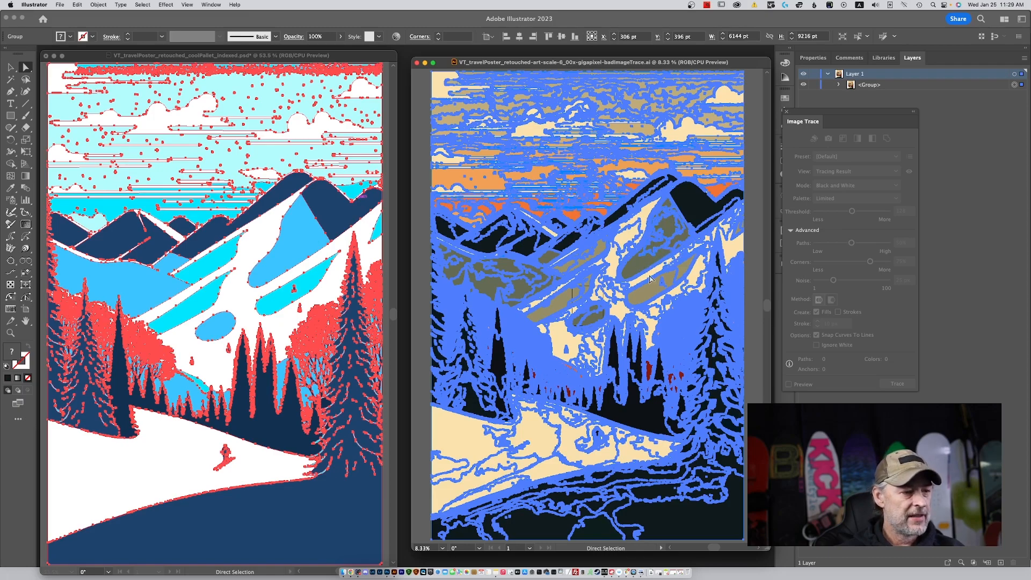
{"action": "key", "text": "v"}
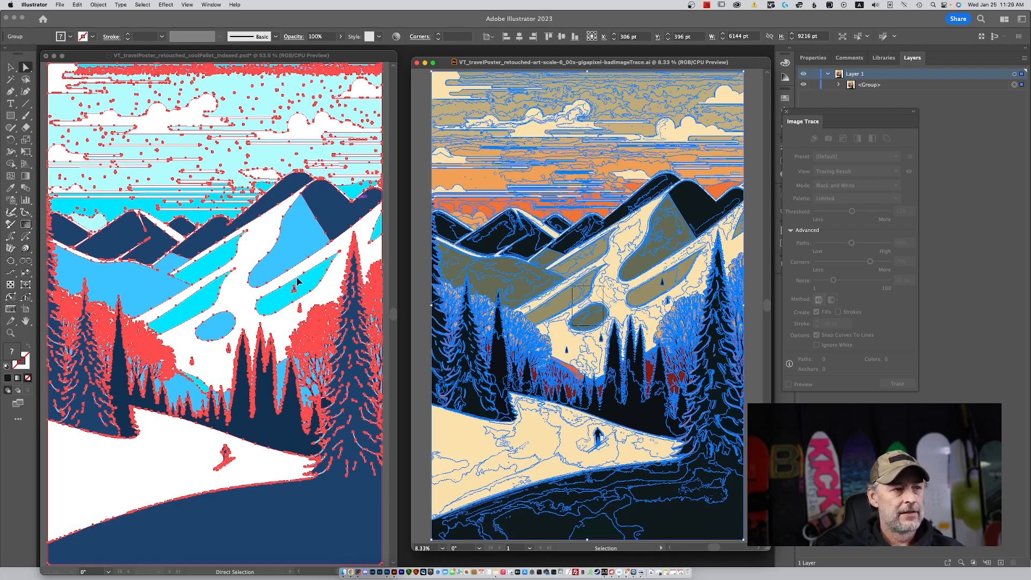
{"action": "left_click", "coordinate": [463, 155]}
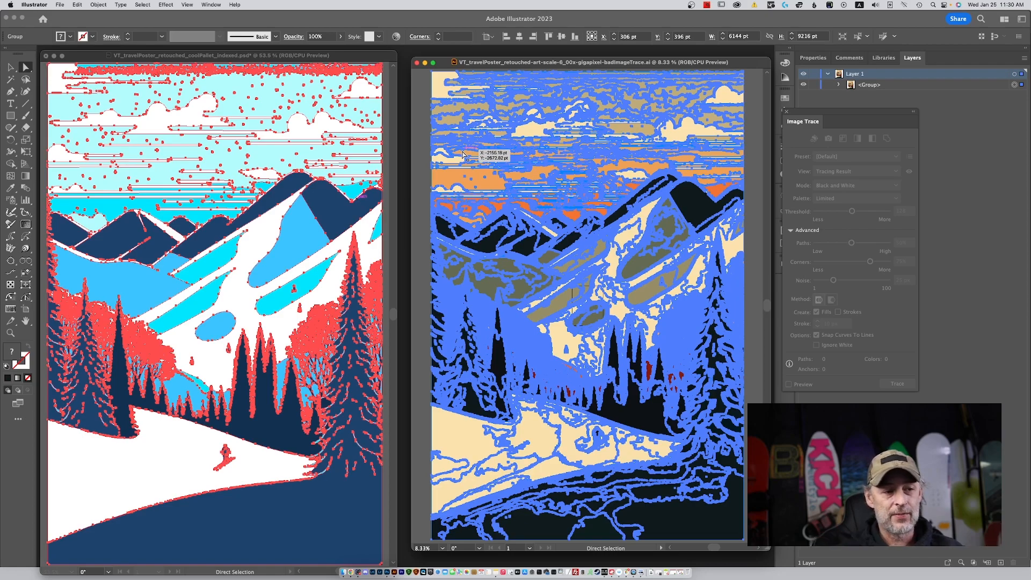
Close the orange bad-trace document and dock the blue poster's window with its artboard fitted in view.
{"action": "left_click", "coordinate": [417, 65]}
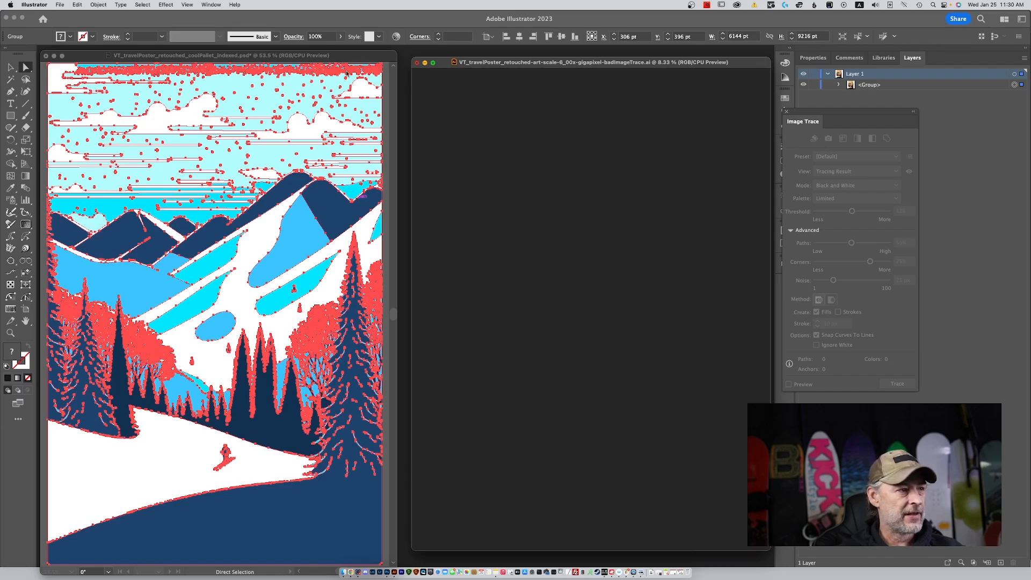
{"action": "left_click_drag", "start_coordinate": [286, 58], "coordinate": [299, 47]}
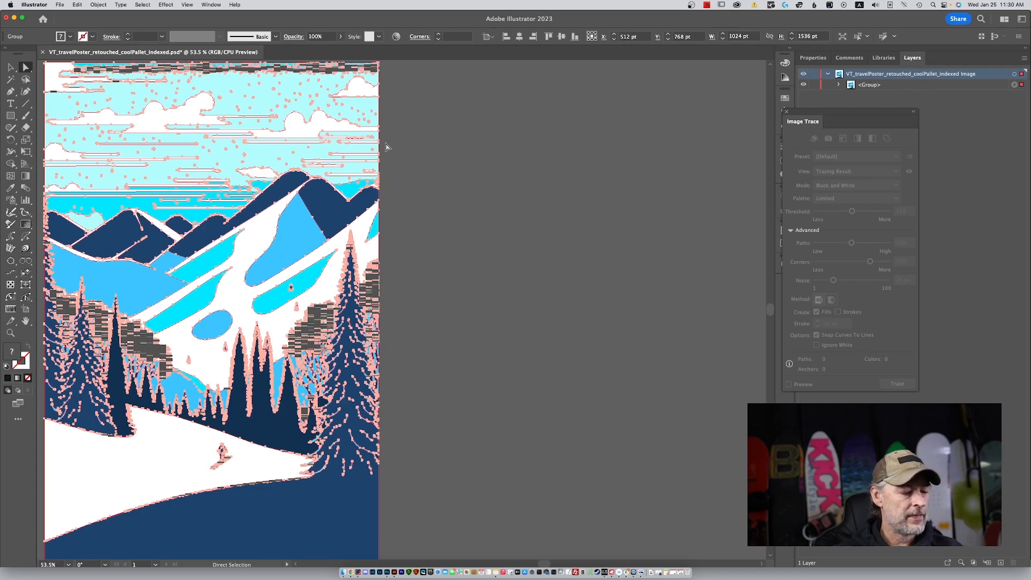
{"action": "key", "text": "super+0"}
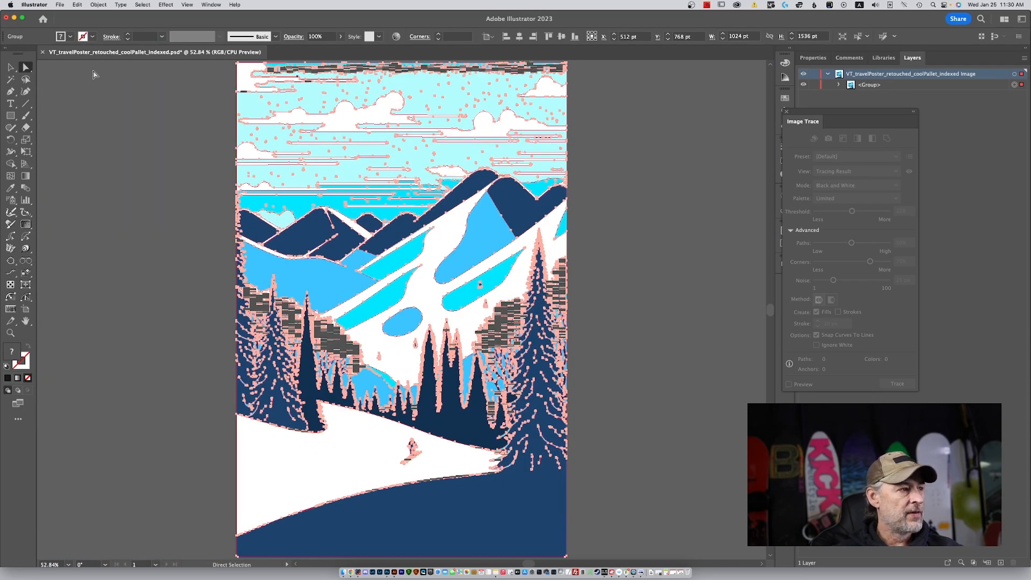
Close the Image Trace settings and ungroup the whole traced blue artwork into separate paths, leaving nothing selected.
{"action": "left_click", "coordinate": [11, 67]}
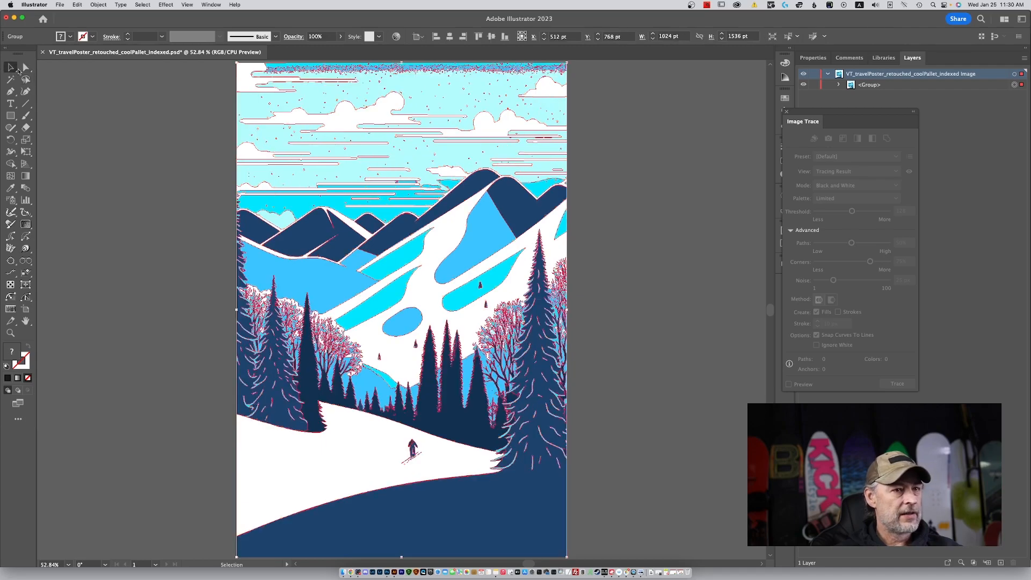
{"action": "left_click", "coordinate": [1010, 85]}
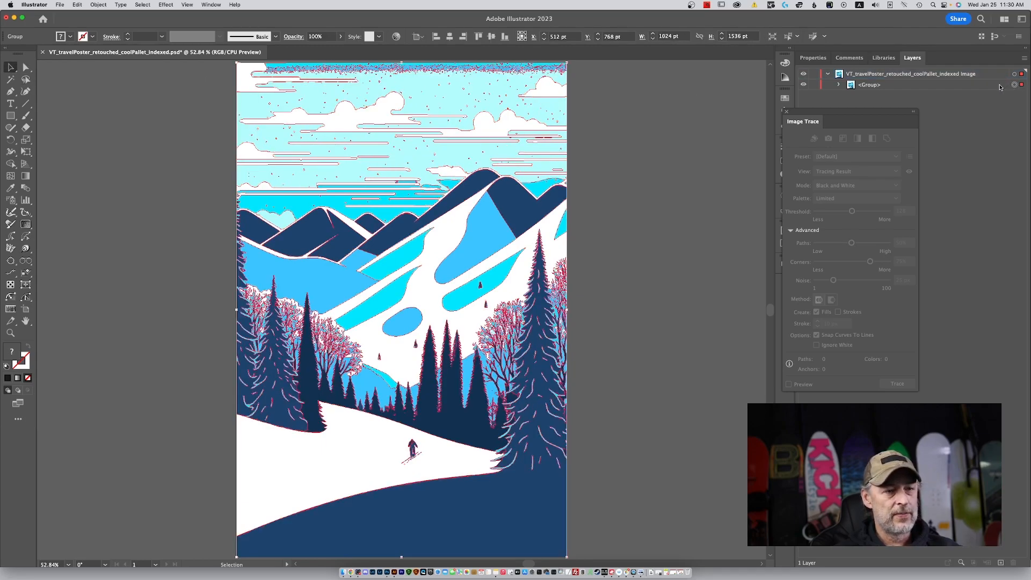
{"action": "left_click", "coordinate": [787, 113]}
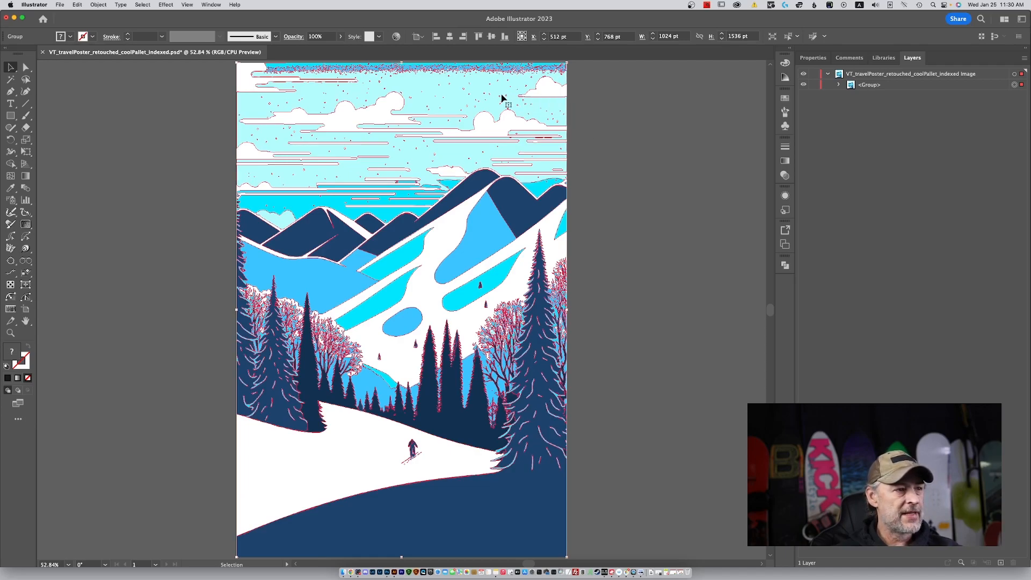
{"action": "left_click", "coordinate": [592, 124]}
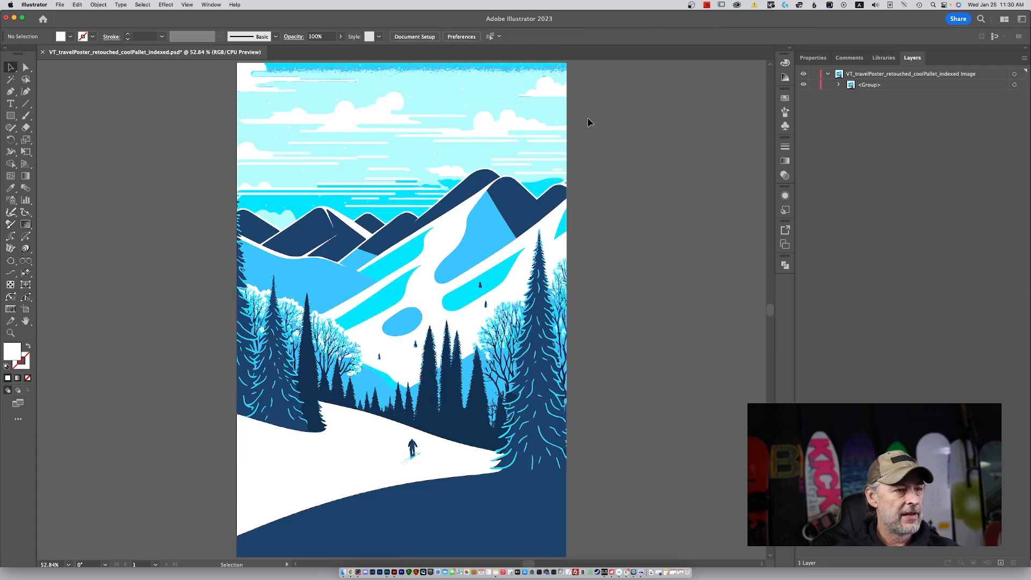
{"action": "left_click", "coordinate": [562, 113]}
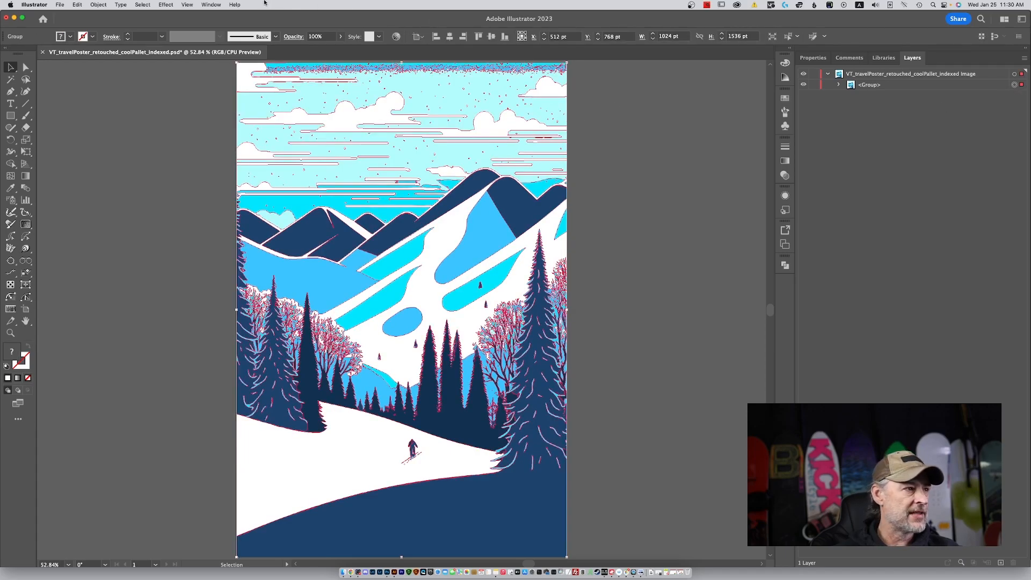
{"action": "left_click", "coordinate": [96, 4]}
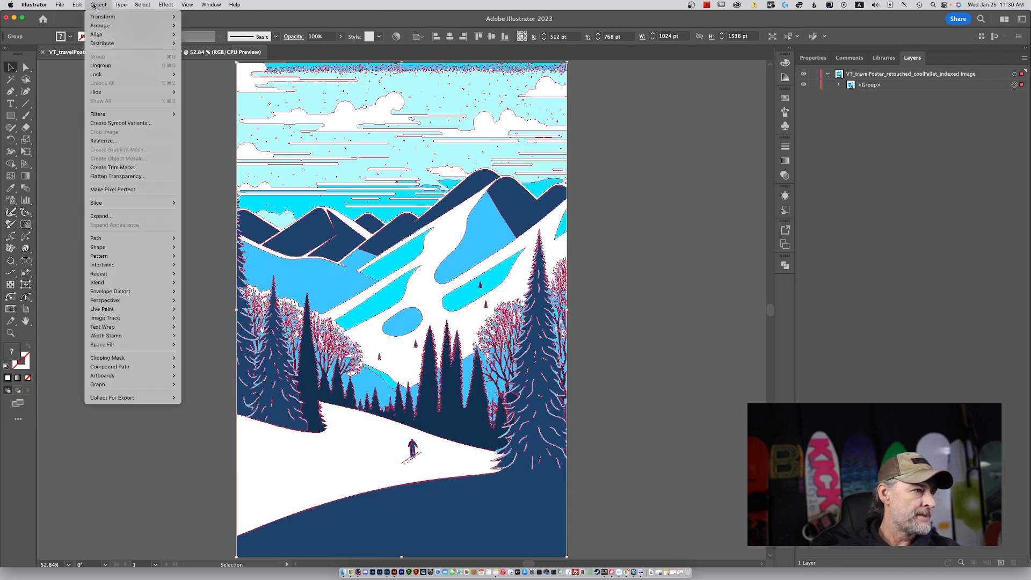
{"action": "left_click", "coordinate": [124, 66]}
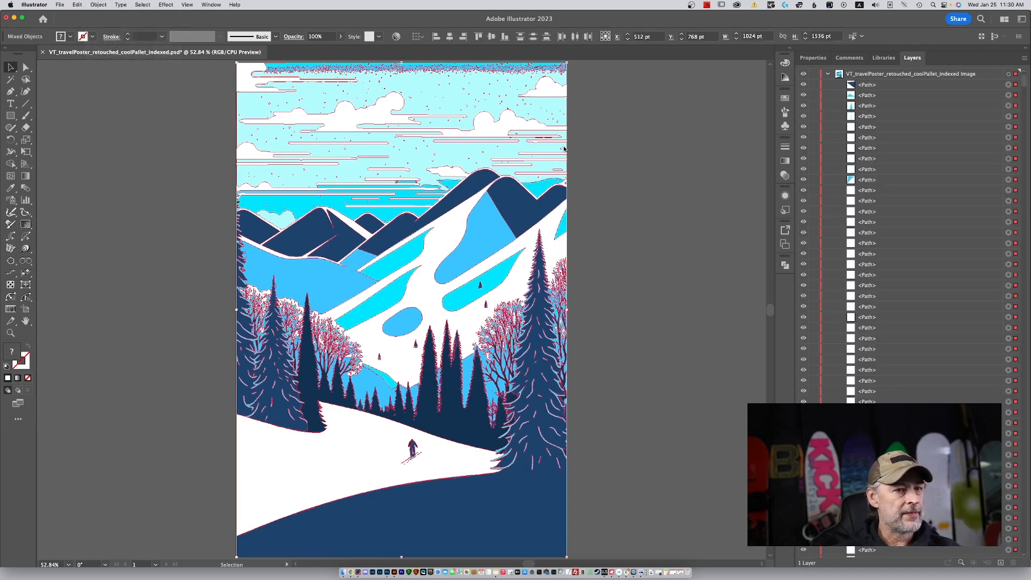
{"action": "left_click", "coordinate": [636, 151]}
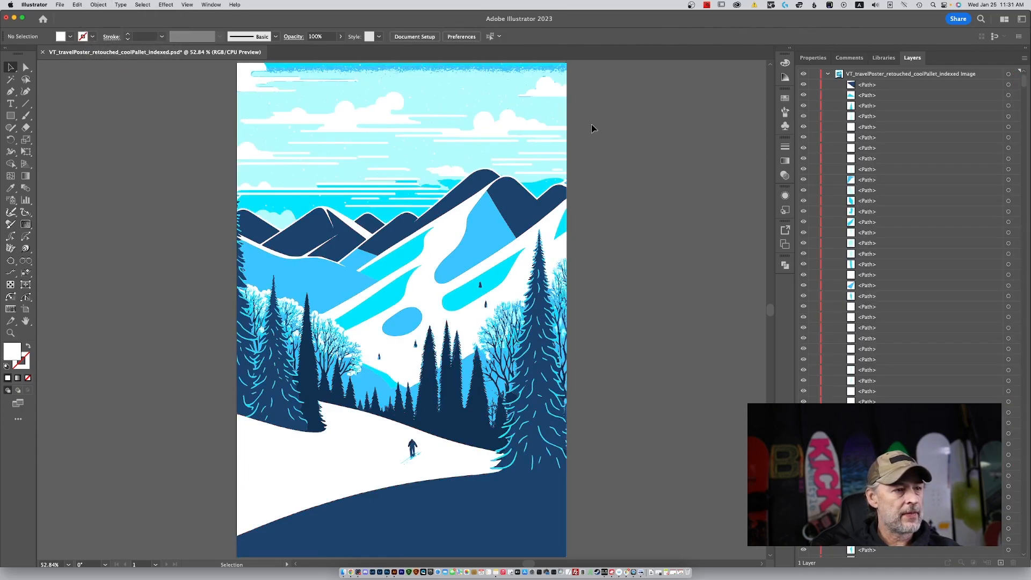
Try deleting the pale blue sky shape and a patch of blue texture along the poster's upper edge, and undo the deletions.
{"action": "left_click", "coordinate": [567, 106]}
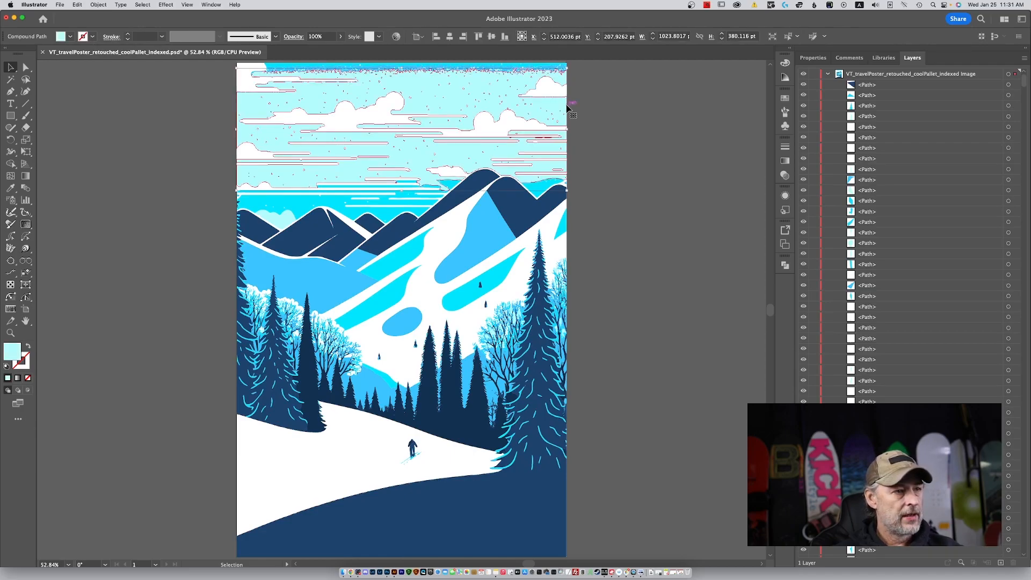
{"action": "left_click_drag", "start_coordinate": [588, 124], "coordinate": [657, 193]}
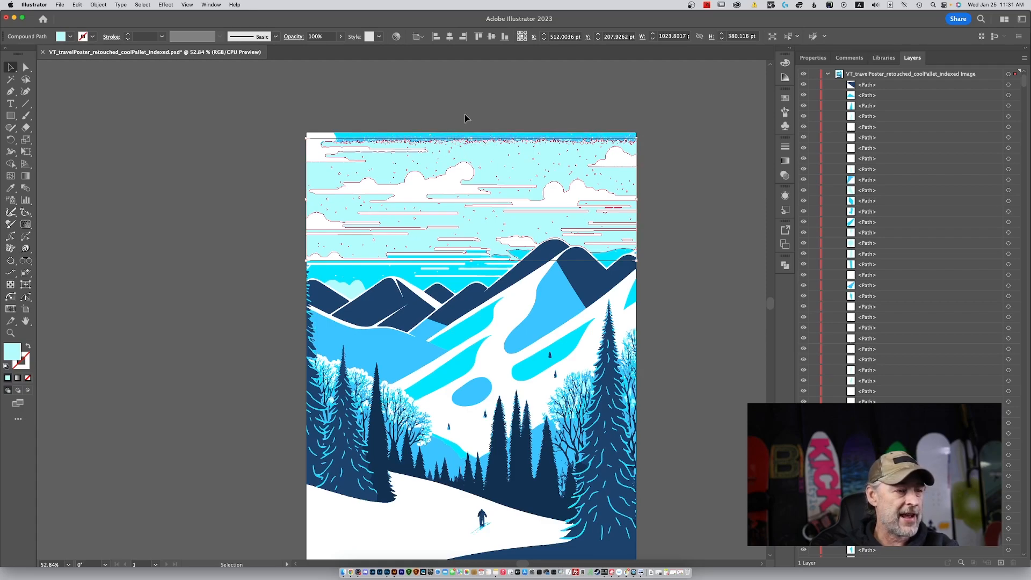
{"action": "key", "text": "Delete"}
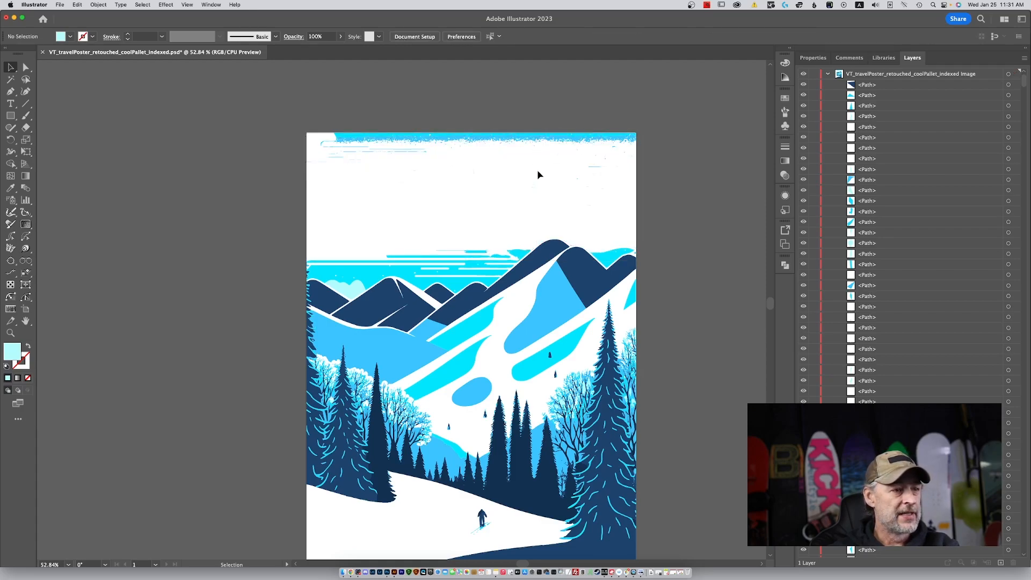
{"action": "left_click", "coordinate": [545, 139]}
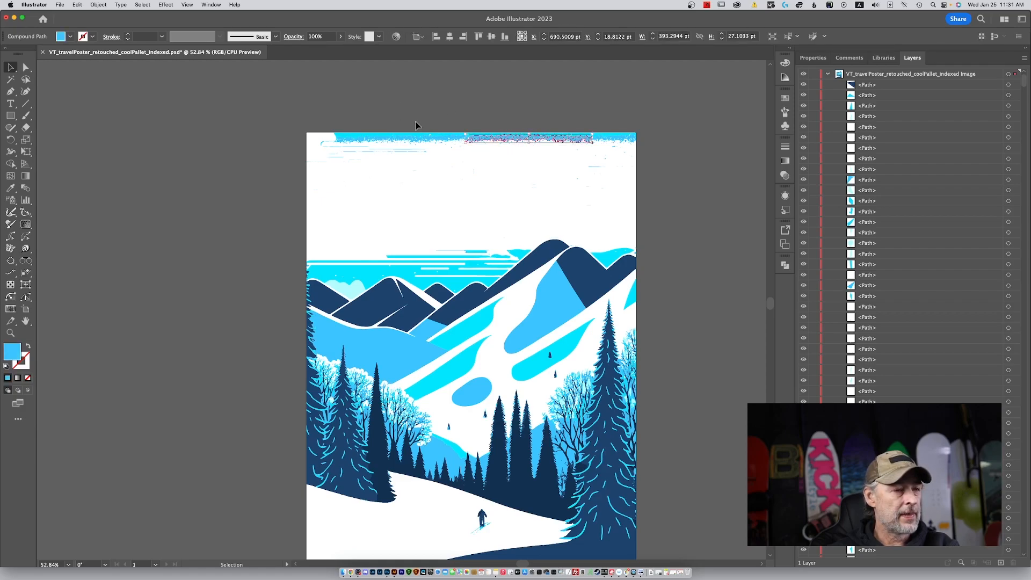
{"action": "key", "text": "Delete"}
{"action": "left_click", "coordinate": [604, 137]}
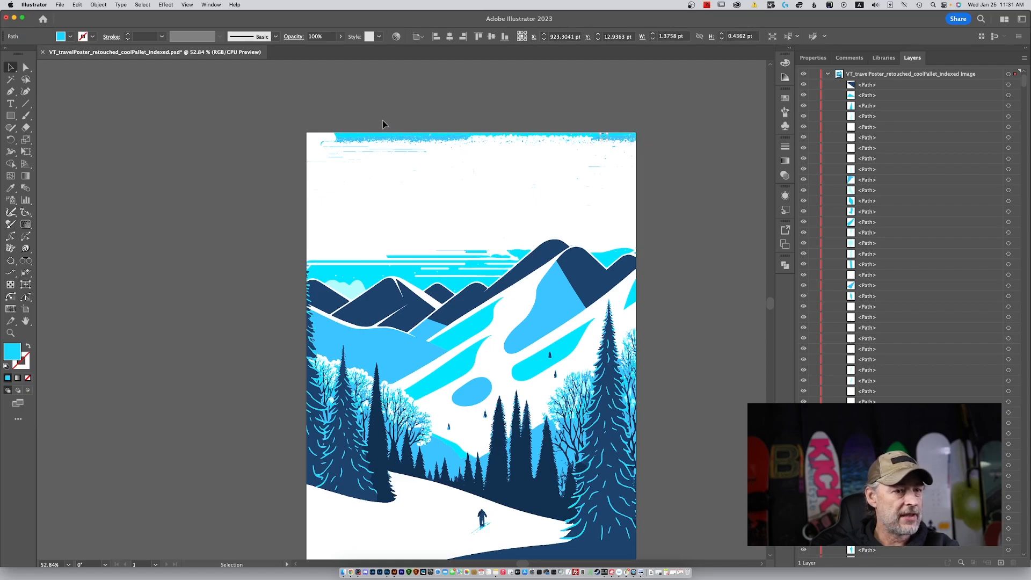
{"action": "key", "text": "super+z"}
{"action": "key", "text": "super+z"}
{"action": "key", "text": "super+z"}
Select the white clouds and thin white cloud streaks across the pale blue sky together.
{"action": "left_click", "coordinate": [395, 113]}
{"action": "left_click", "coordinate": [322, 139]}
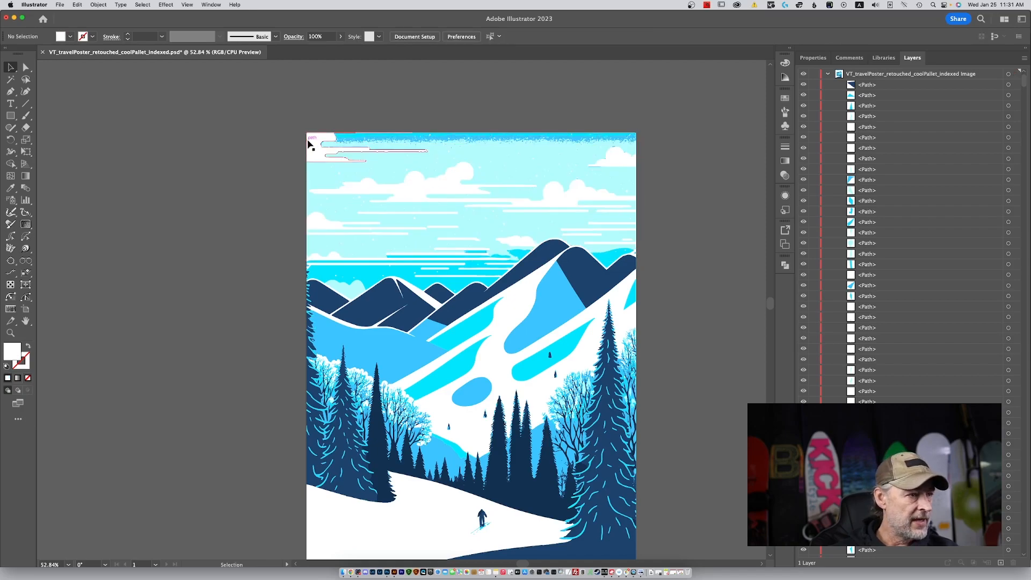
{"action": "left_click", "coordinate": [610, 157]}
{"action": "left_click", "coordinate": [434, 188], "text": "shift"}
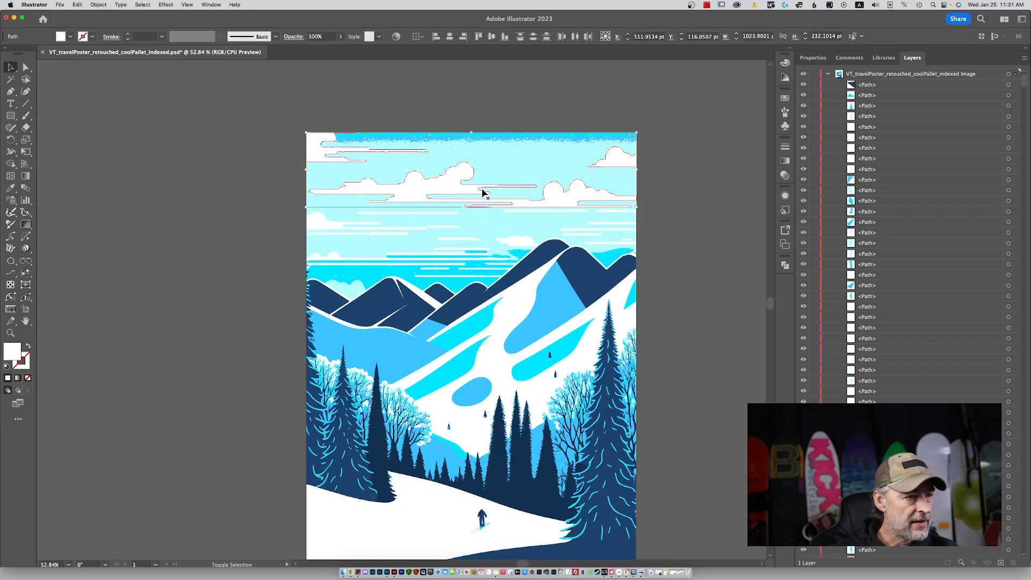
{"action": "left_click", "coordinate": [378, 215], "text": "shift"}
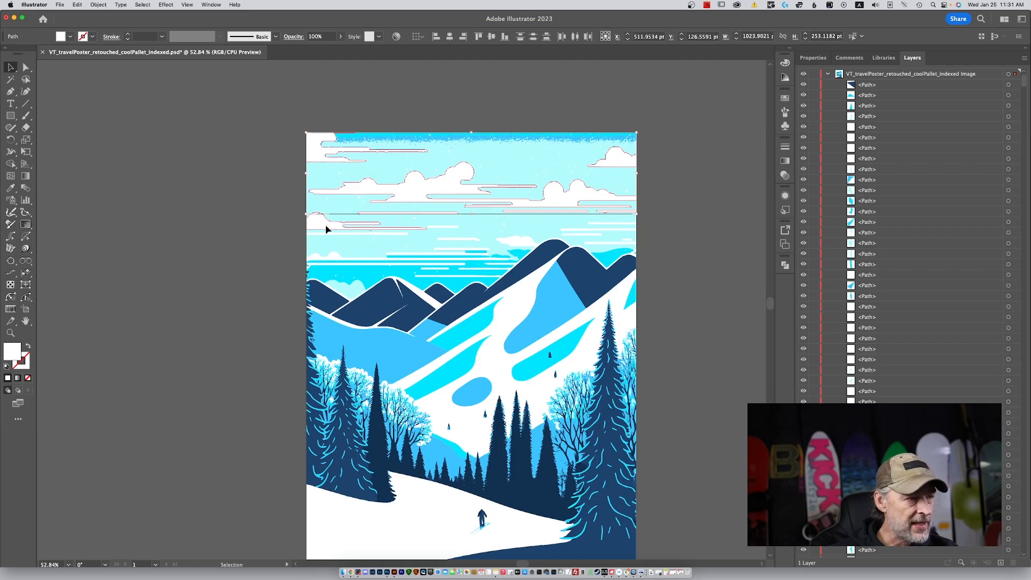
{"action": "left_click", "coordinate": [433, 234], "text": "shift"}
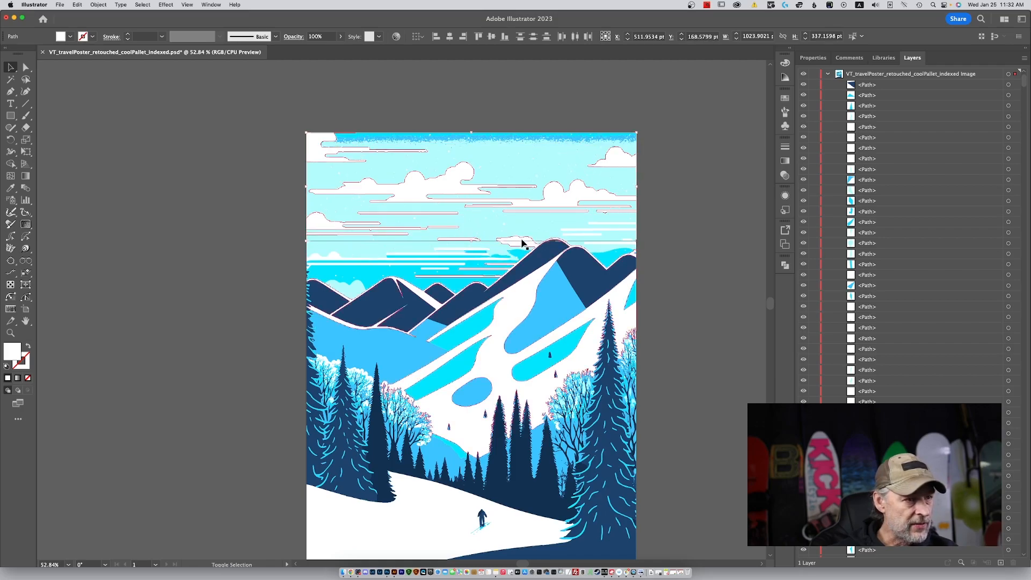
{"action": "left_click", "coordinate": [598, 229], "text": "shift"}
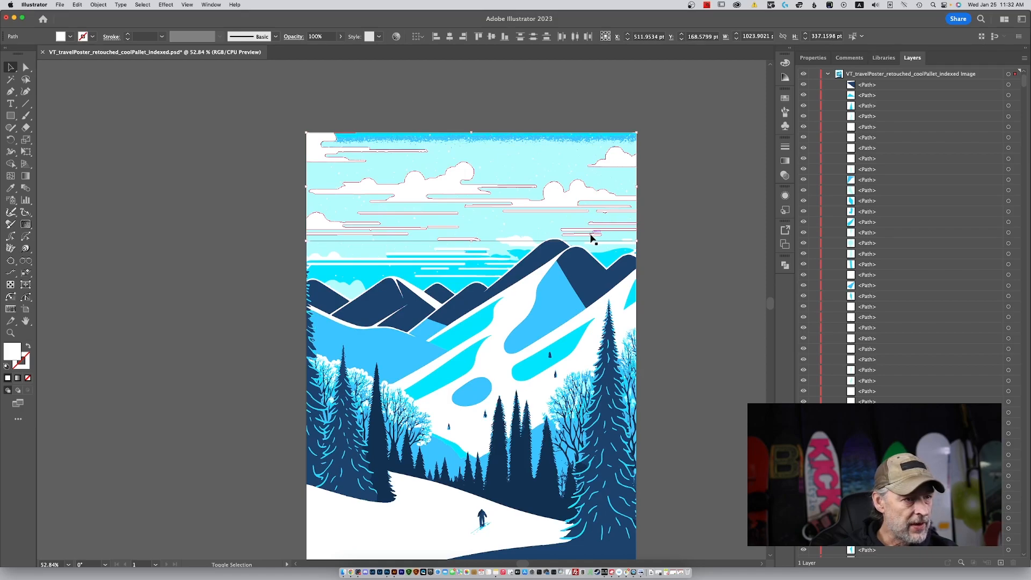
{"action": "left_click", "coordinate": [616, 243], "text": "shift"}
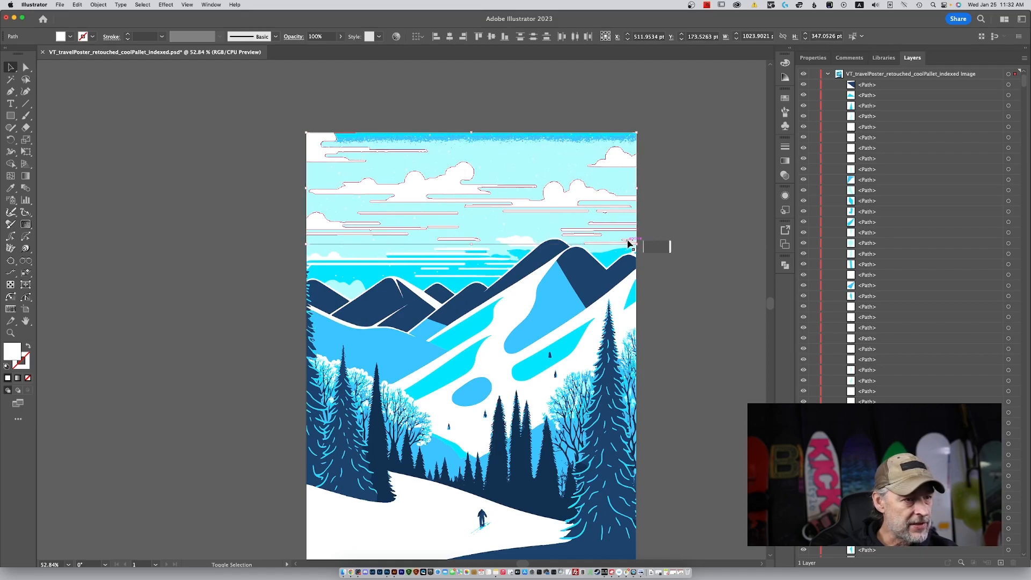
Add the horizon cloud, the white mountain snow and the lower cloud streaks to the selection, and group all the selected shapes.
{"action": "left_click", "coordinate": [524, 241], "text": "shift"}
{"action": "left_click", "coordinate": [505, 243], "text": "shift"}
{"action": "left_click", "coordinate": [455, 251], "text": "shift"}
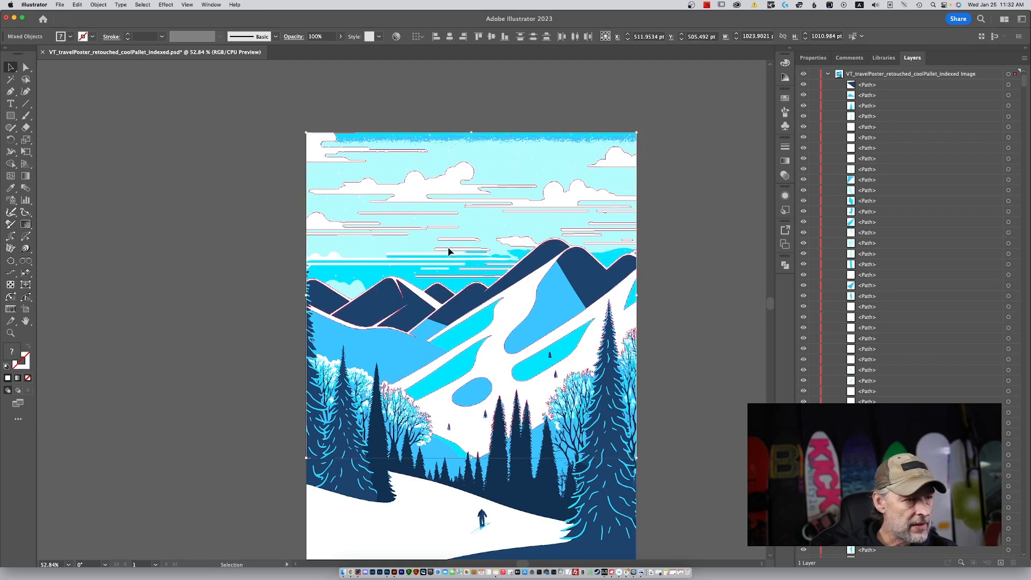
{"action": "left_click", "coordinate": [441, 255], "text": "shift"}
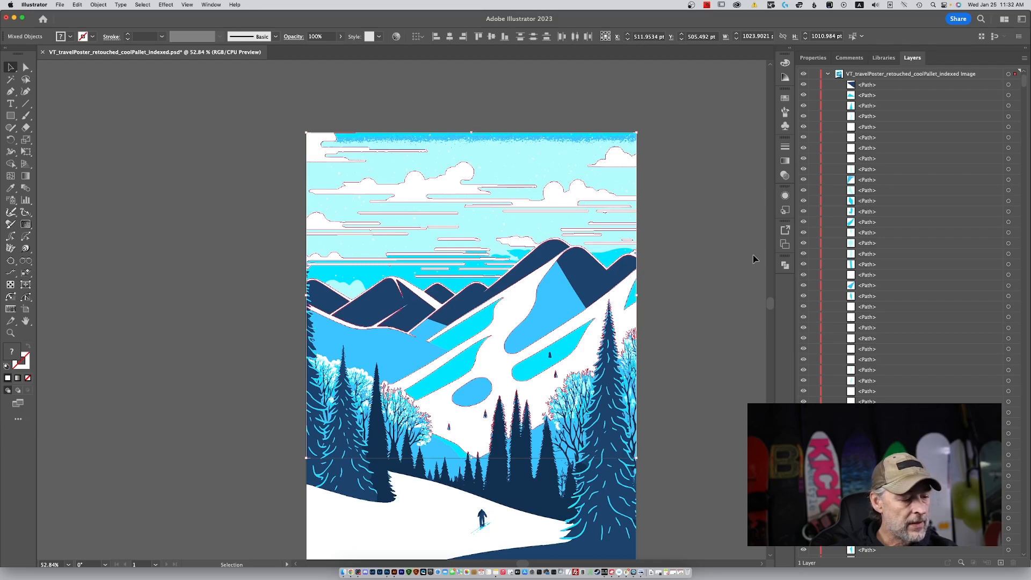
{"action": "key", "text": "a"}
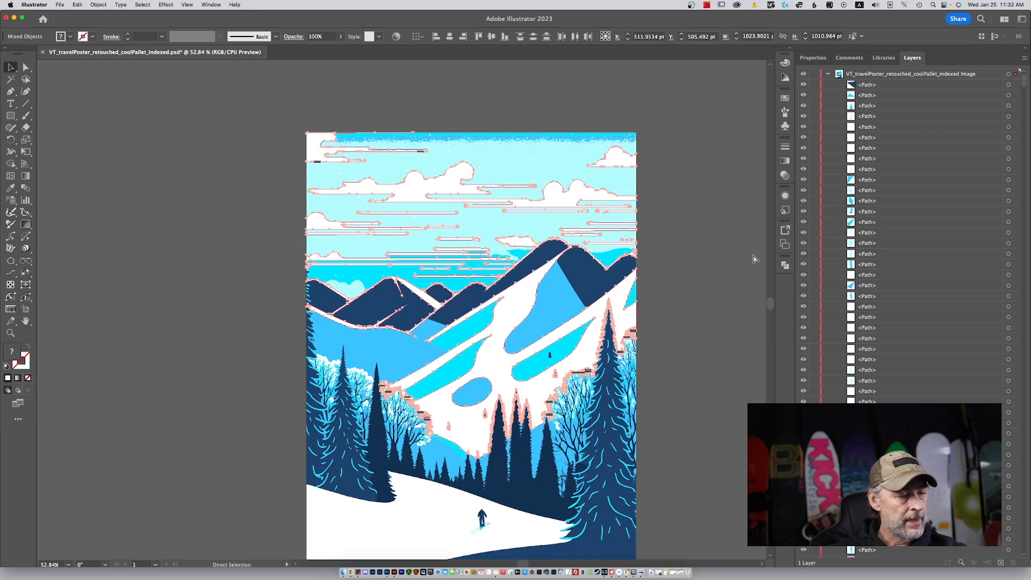
{"action": "key", "text": "v"}
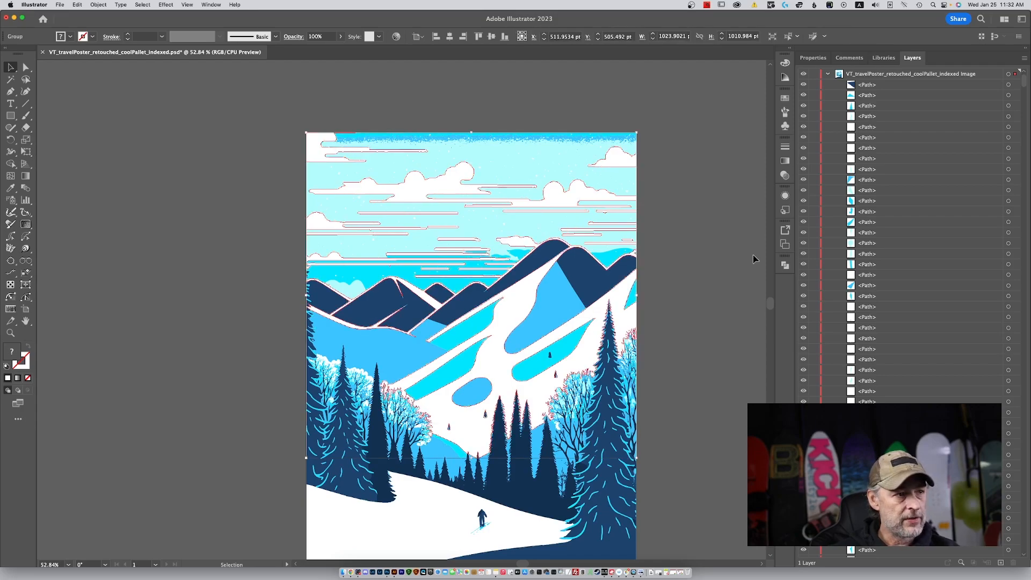
Look through the layer list for the grouped white clouds and mountain snow.
{"action": "scroll", "coordinate": [971, 320], "scroll_direction": "down", "scroll_amount": 1}
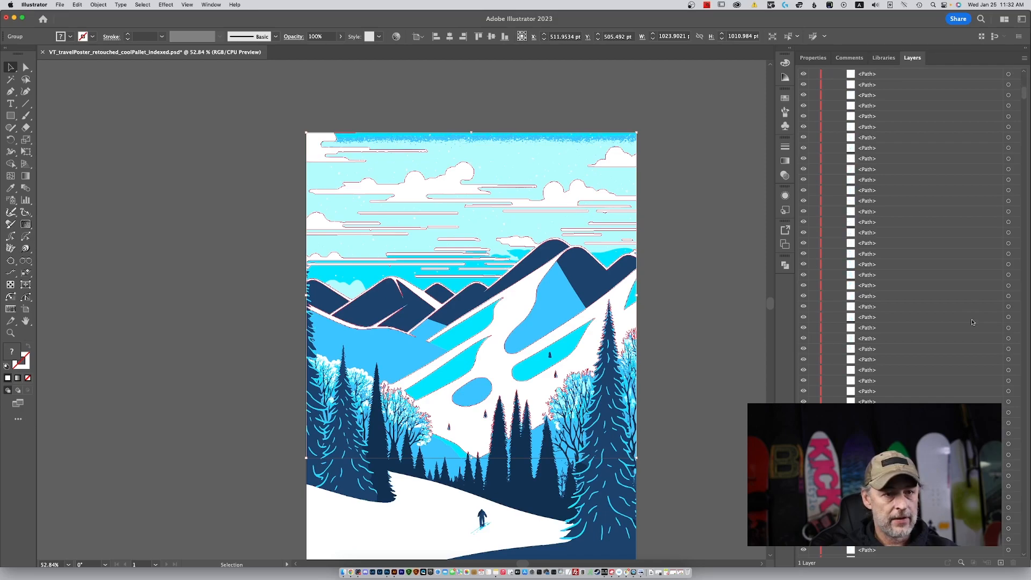
{"action": "scroll", "coordinate": [971, 322], "scroll_direction": "up", "scroll_amount": 1}
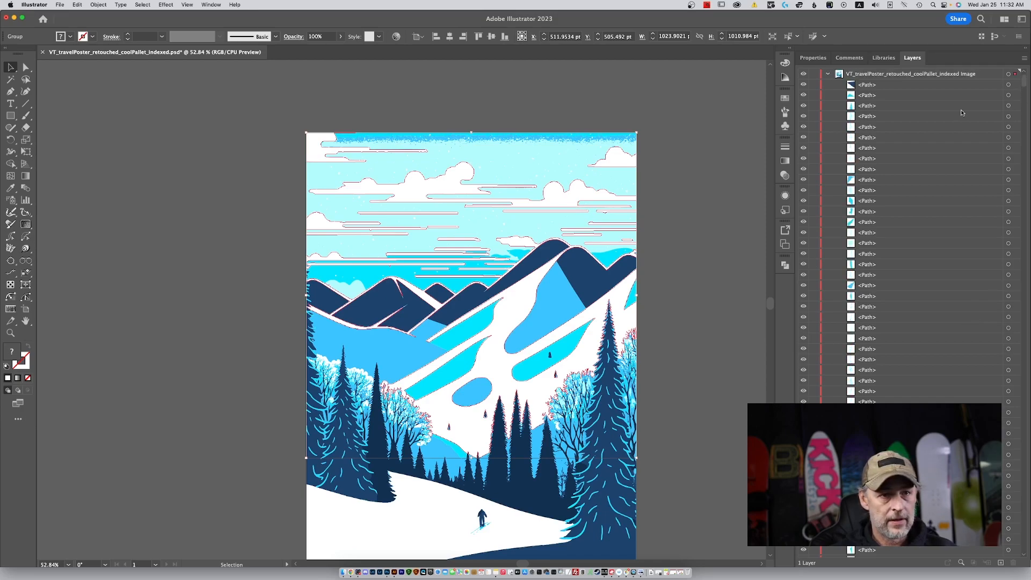
{"action": "left_click_drag", "start_coordinate": [1023, 80], "coordinate": [959, 10]}
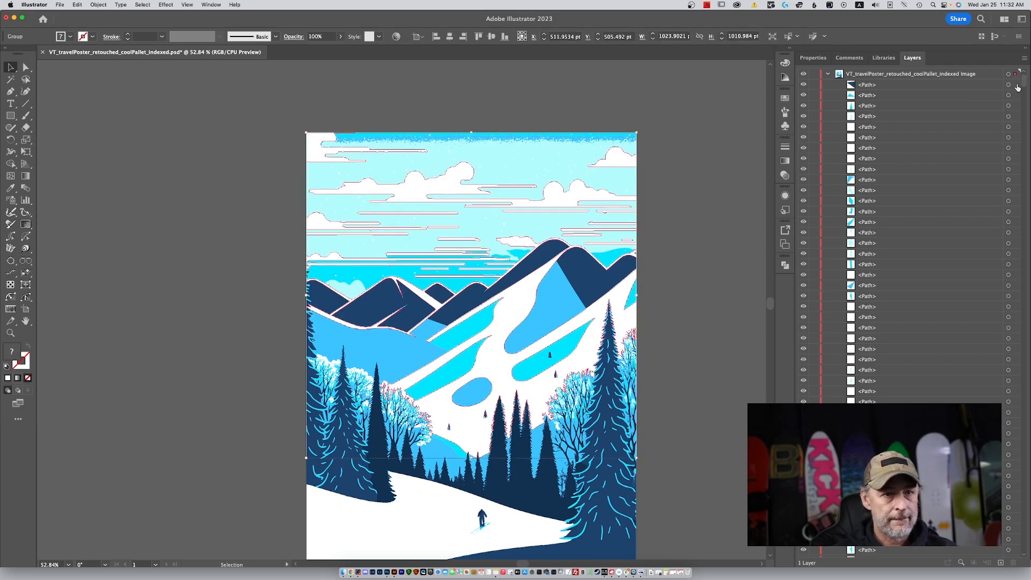
{"action": "scroll", "coordinate": [1024, 85], "scroll_direction": "down", "scroll_amount": 5}
{"action": "left_click_drag", "start_coordinate": [1024, 84], "coordinate": [1023, 135]}
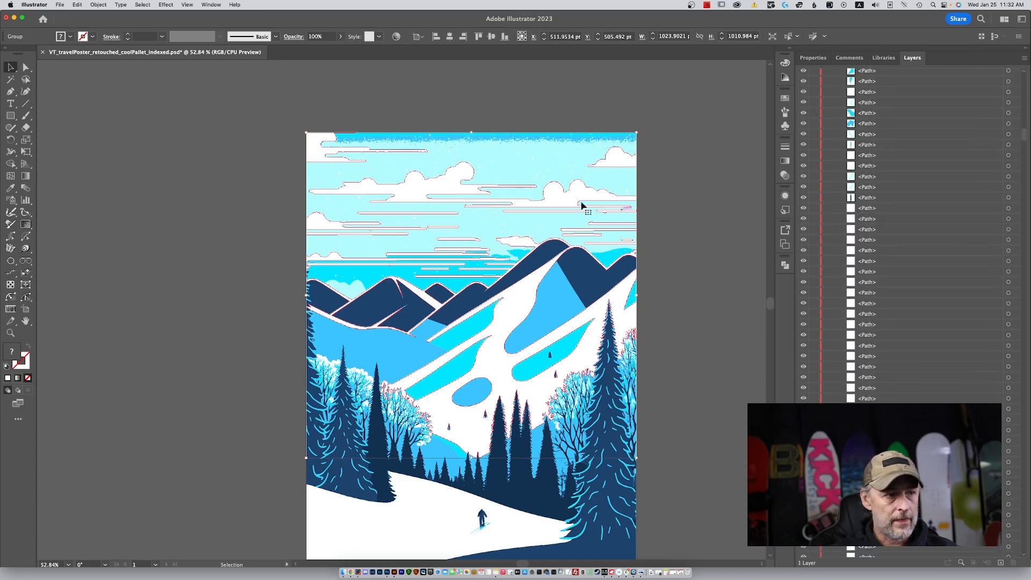
Try moving the grouped white clouds and snow about 145 pt to the left, and undo the move.
{"action": "left_click_drag", "start_coordinate": [559, 199], "coordinate": [515, 205]}
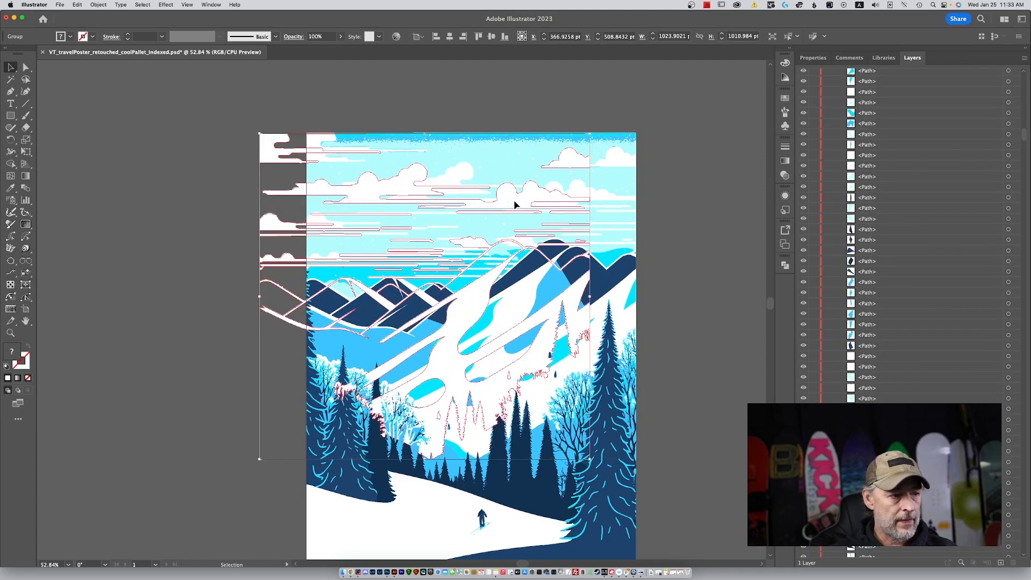
{"action": "key", "text": "a"}
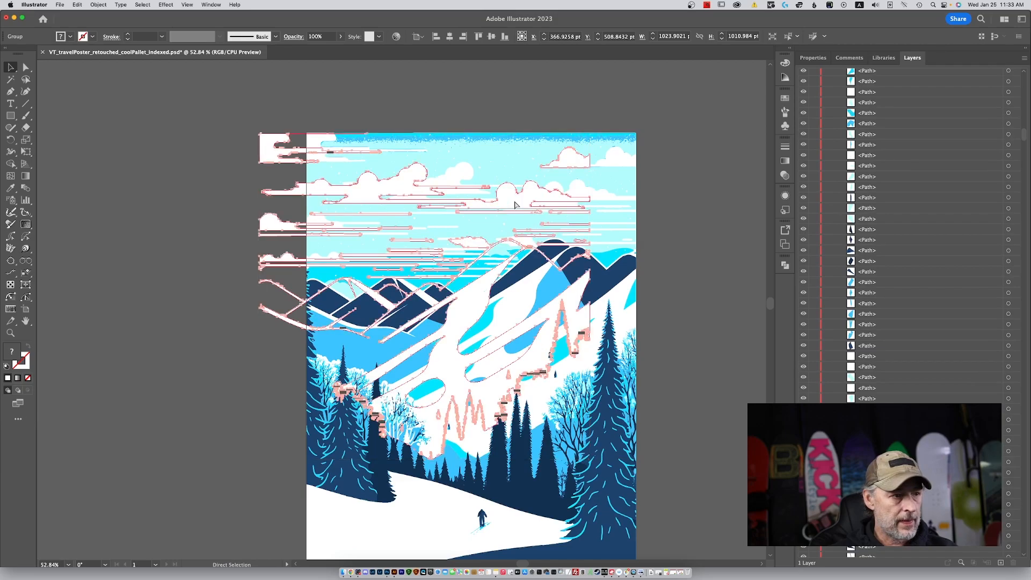
{"action": "key", "text": "v"}
{"action": "key", "text": "super+z"}
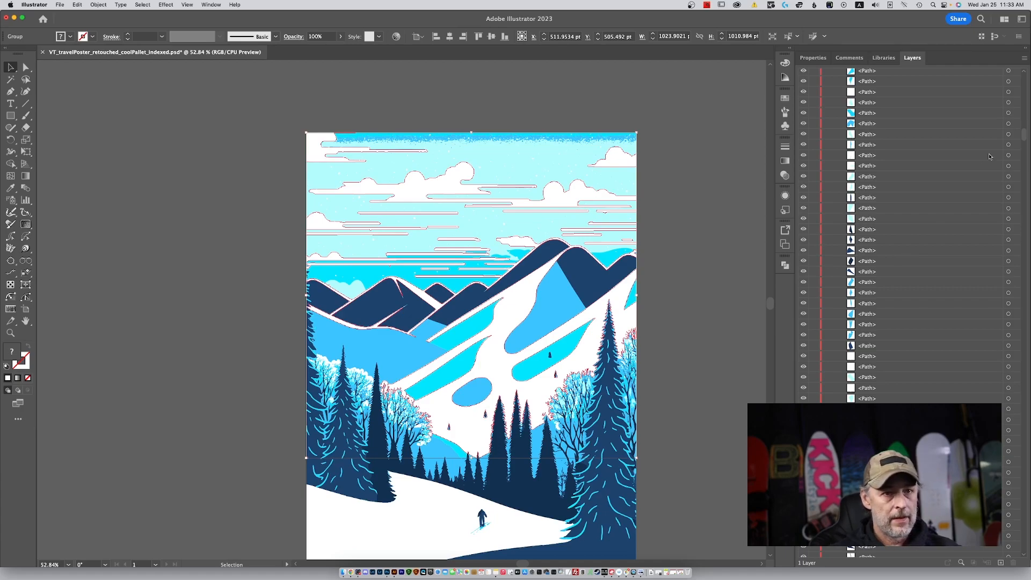
{"action": "left_click_drag", "start_coordinate": [1024, 134], "coordinate": [1022, 71]}
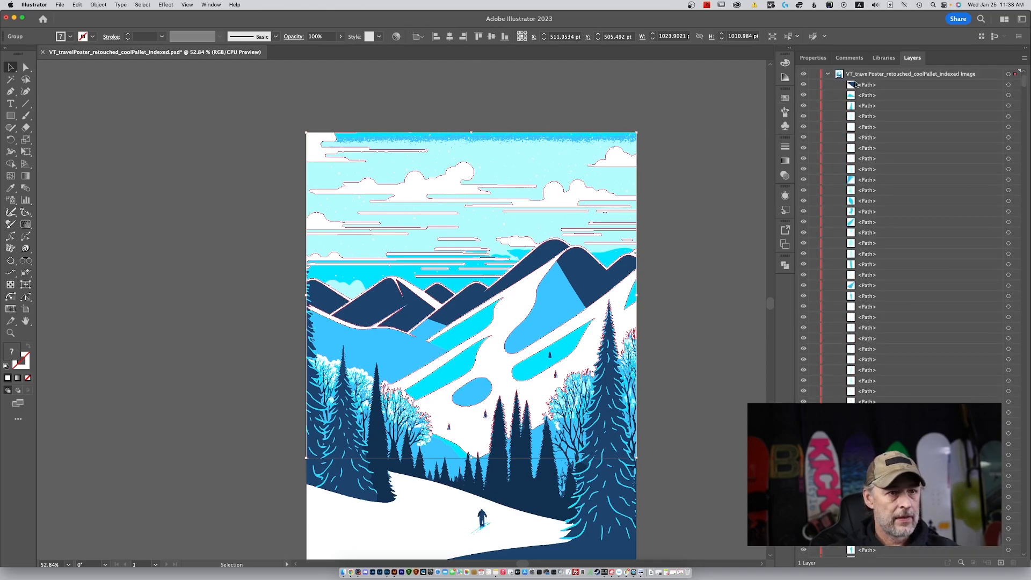
{"action": "right_click", "coordinate": [613, 157]}
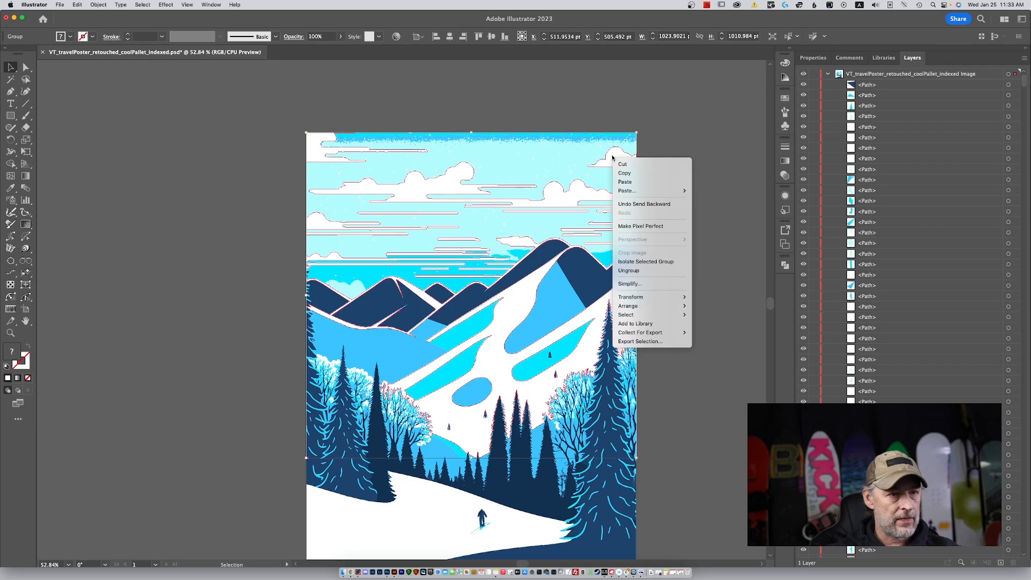
{"action": "key", "text": "Escape"}
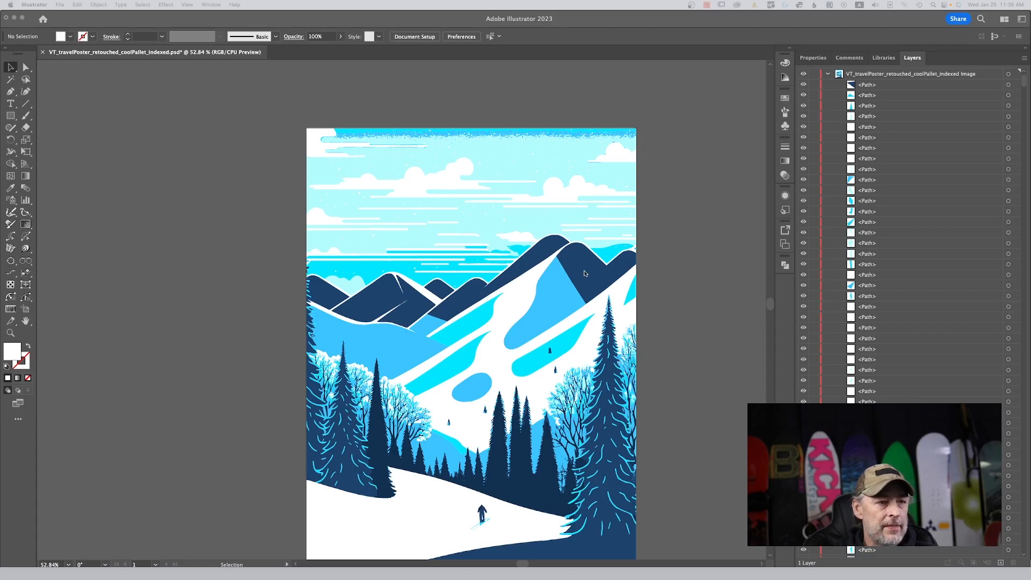
Select the white cloud and snow group on the poster and locate its entry in the layer list.
{"action": "left_click", "coordinate": [730, 193]}
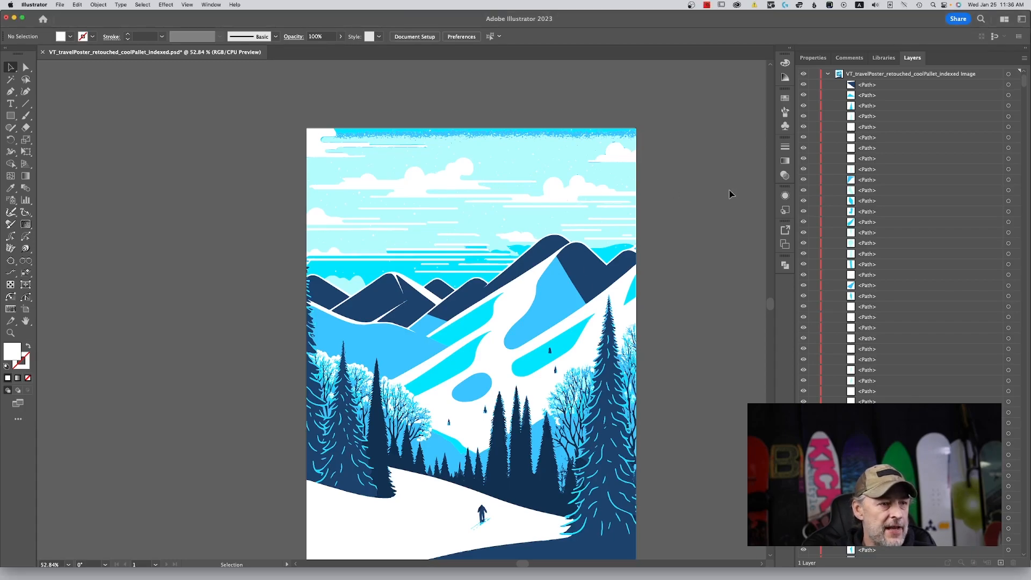
{"action": "left_click", "coordinate": [619, 155]}
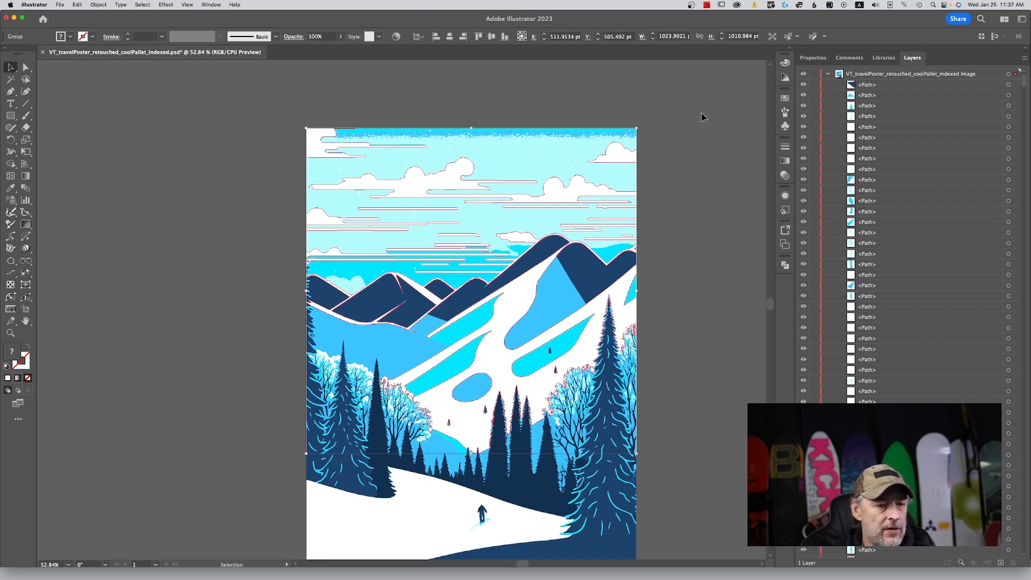
{"action": "left_click", "coordinate": [961, 562]}
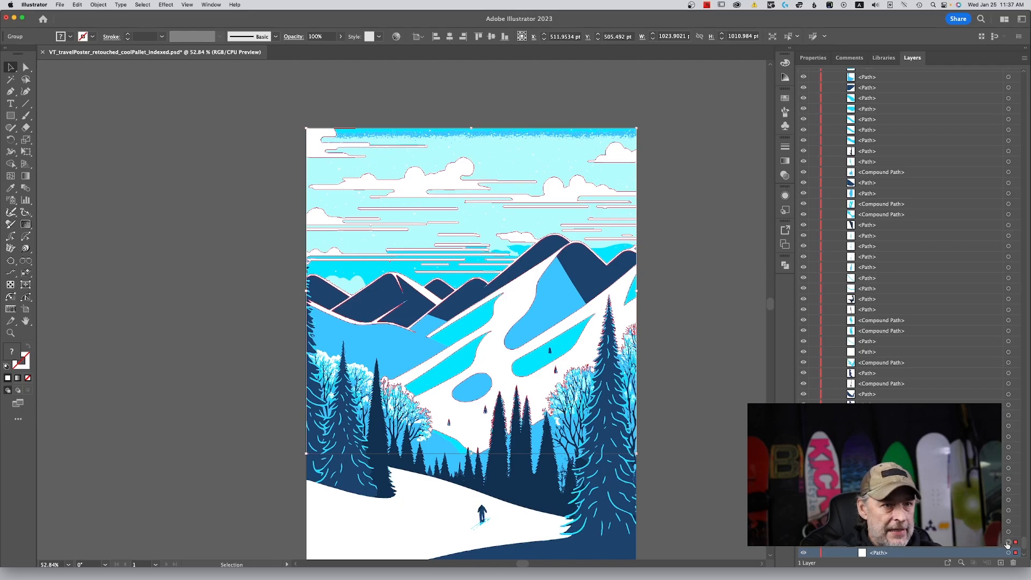
{"action": "scroll", "coordinate": [1007, 545], "scroll_direction": "down", "scroll_amount": 1}
{"action": "left_click", "coordinate": [1007, 543]}
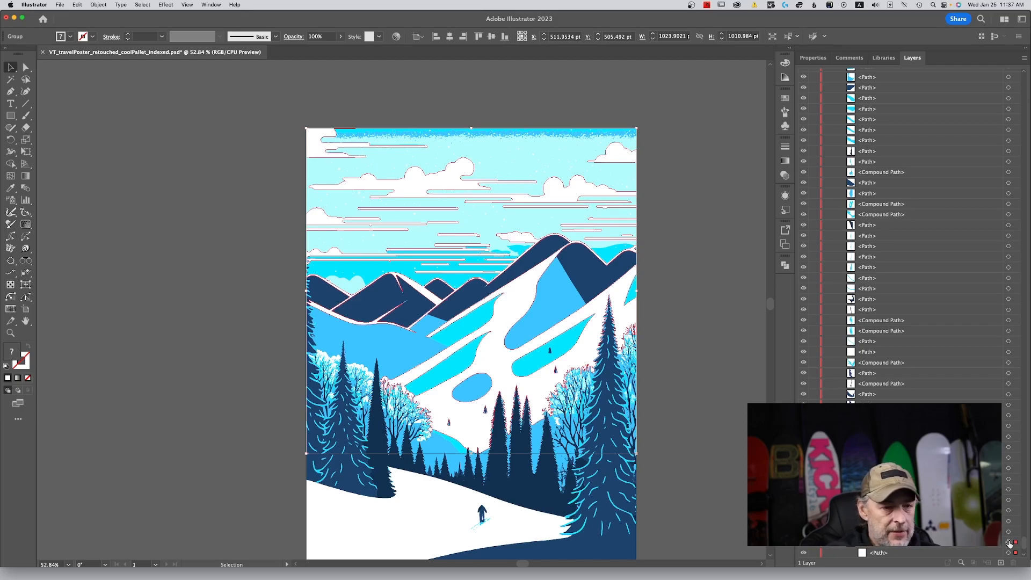
Bring the white cloud and snow group to the front of all paths and lock it, collapsed in the layer list.
{"action": "scroll", "coordinate": [1009, 544], "scroll_direction": "up", "scroll_amount": 10}
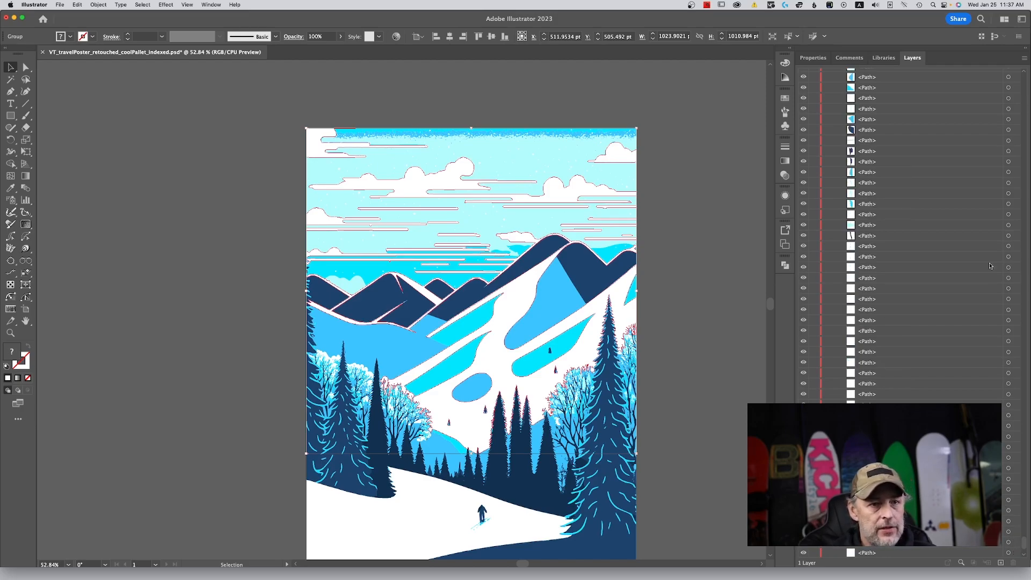
{"action": "scroll", "coordinate": [991, 265], "scroll_direction": "up", "scroll_amount": 10}
{"action": "scroll", "coordinate": [907, 317], "scroll_direction": "up", "scroll_amount": 10}
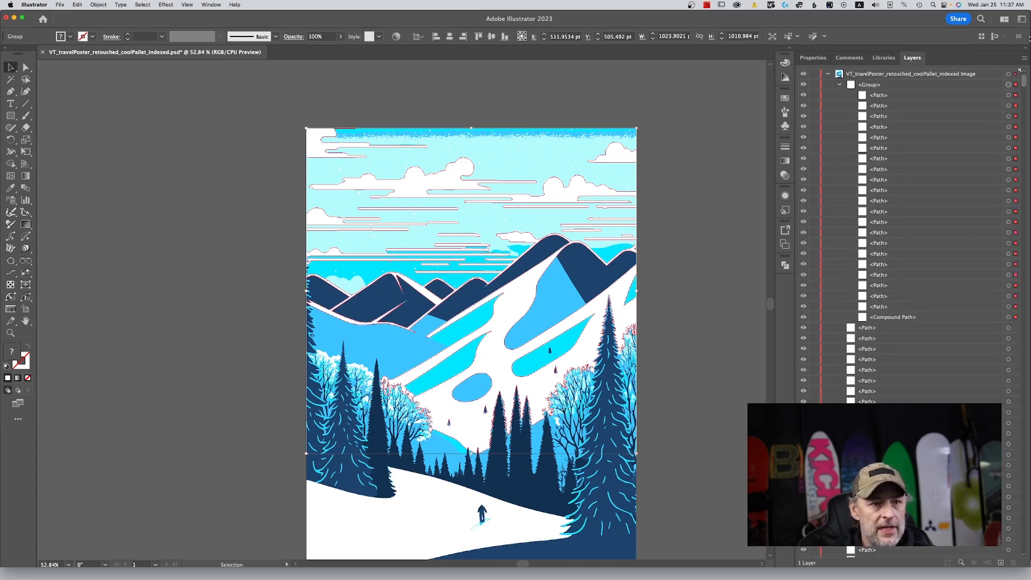
{"action": "left_click", "coordinate": [839, 84]}
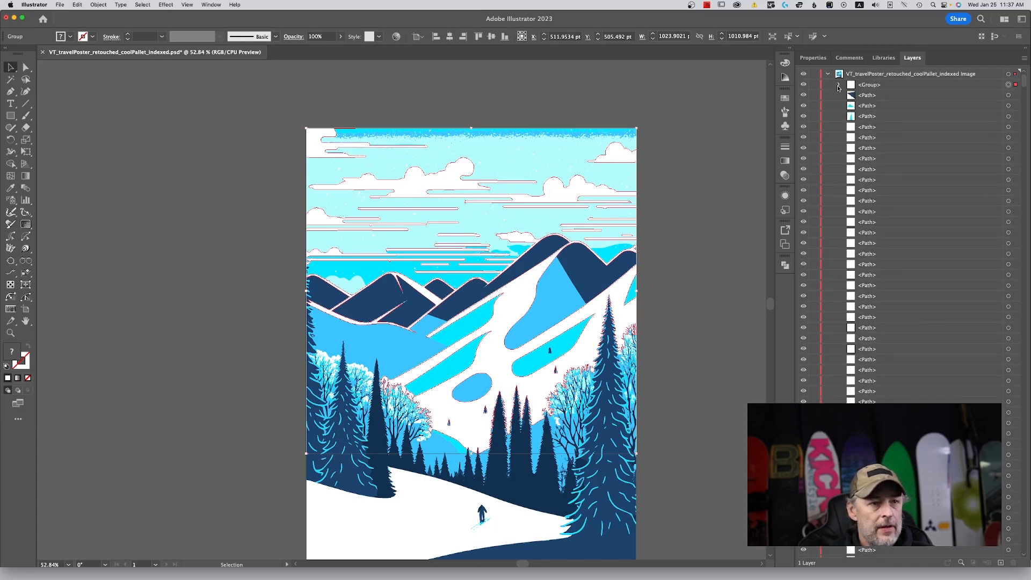
{"action": "left_click", "coordinate": [814, 85]}
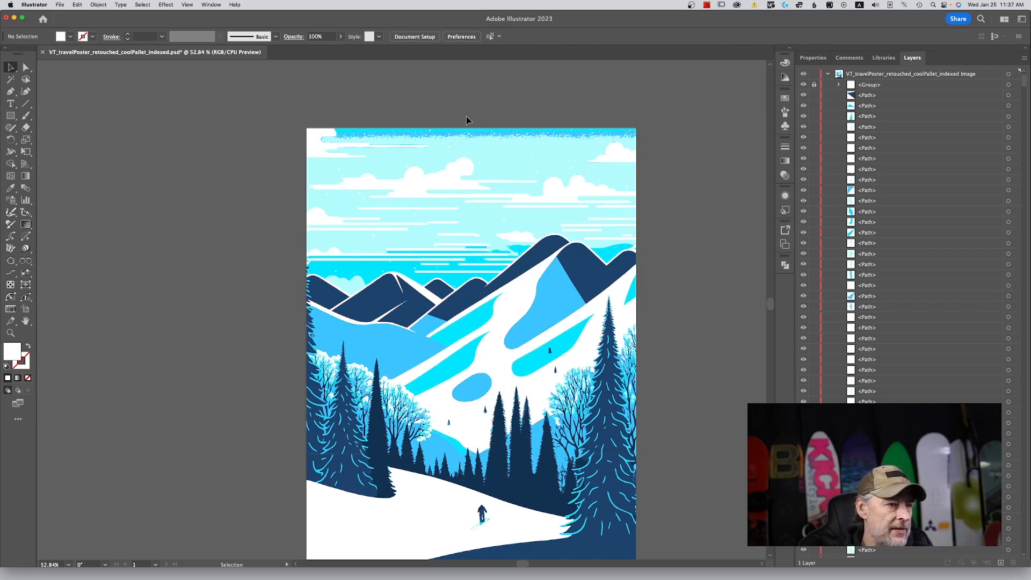
Delete the blue sky shapes and specks above the mountains, and leave the white cloud group collapsed and locked.
{"action": "left_click_drag", "start_coordinate": [238, 99], "coordinate": [688, 299]}
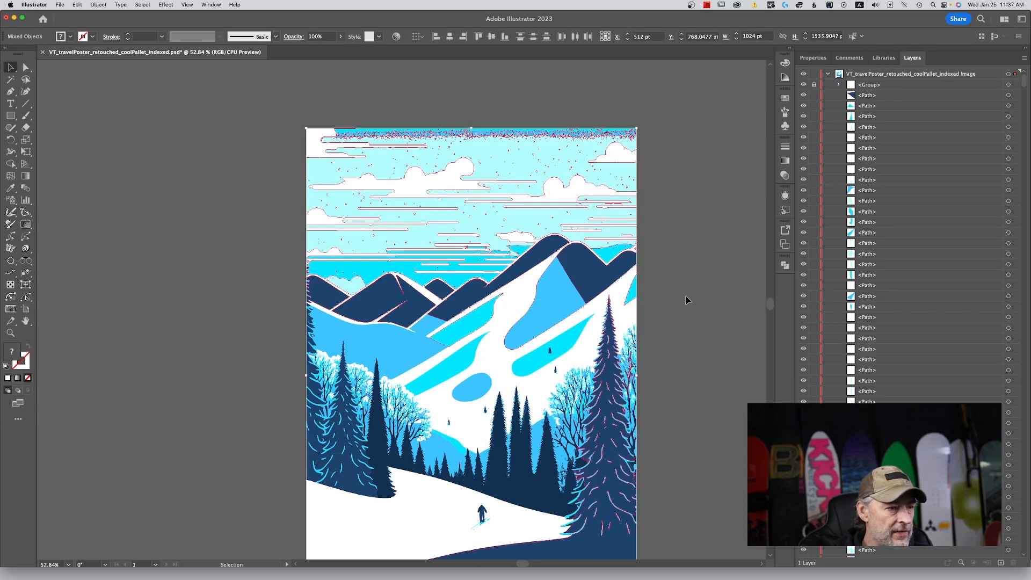
{"action": "left_click", "coordinate": [702, 253]}
{"action": "left_click_drag", "start_coordinate": [284, 112], "coordinate": [708, 239]}
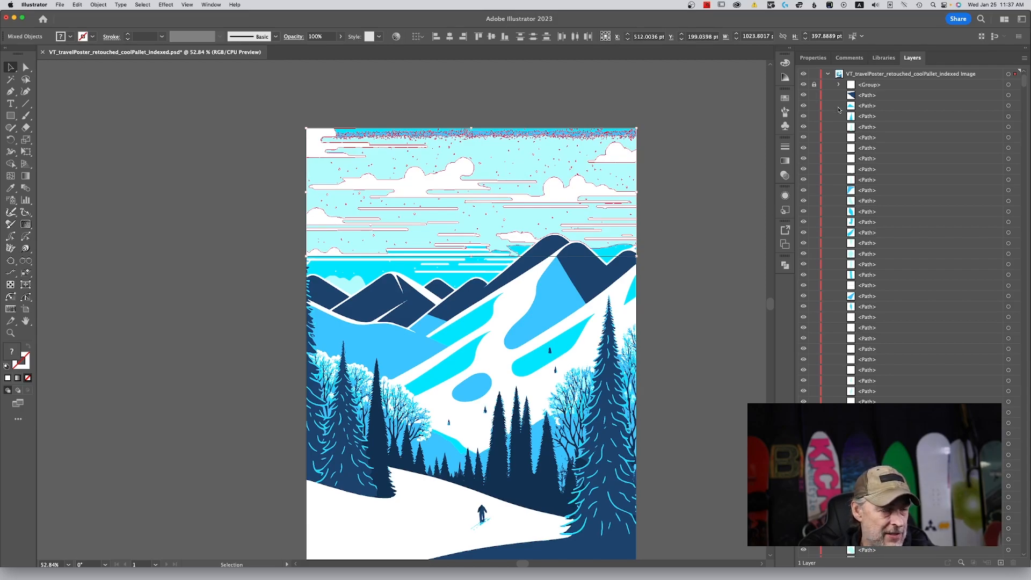
{"action": "key", "text": "Delete"}
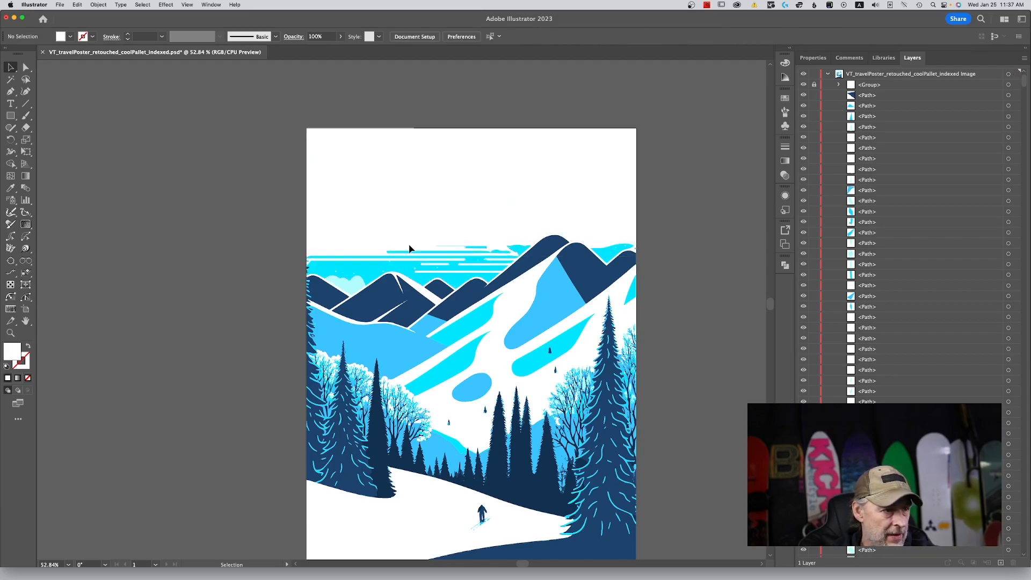
{"action": "left_click_drag", "start_coordinate": [341, 270], "coordinate": [344, 278]}
{"action": "left_click_drag", "start_coordinate": [344, 278], "coordinate": [344, 278]}
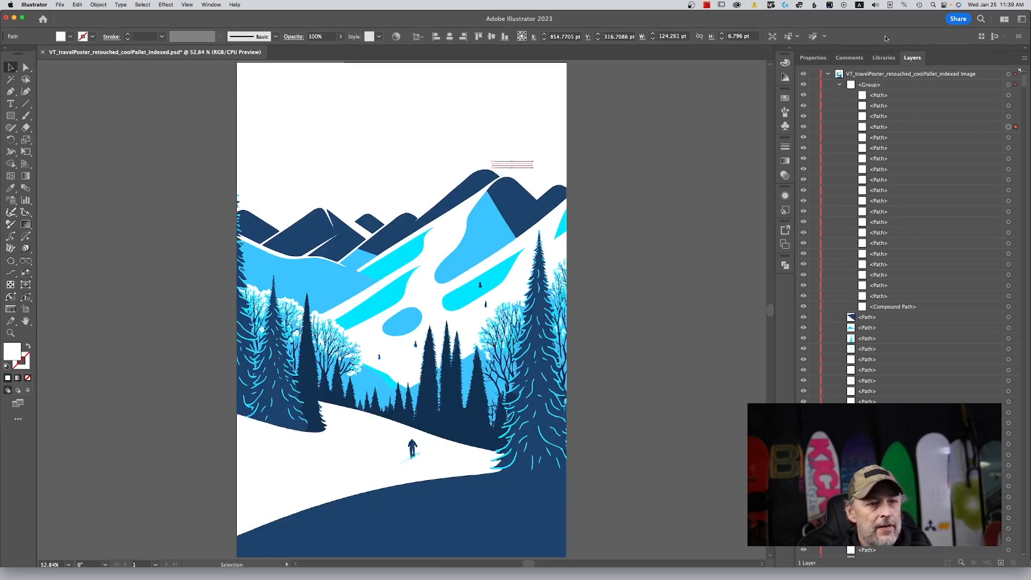
{"action": "left_click", "coordinate": [839, 85]}
{"action": "left_click", "coordinate": [814, 84]}
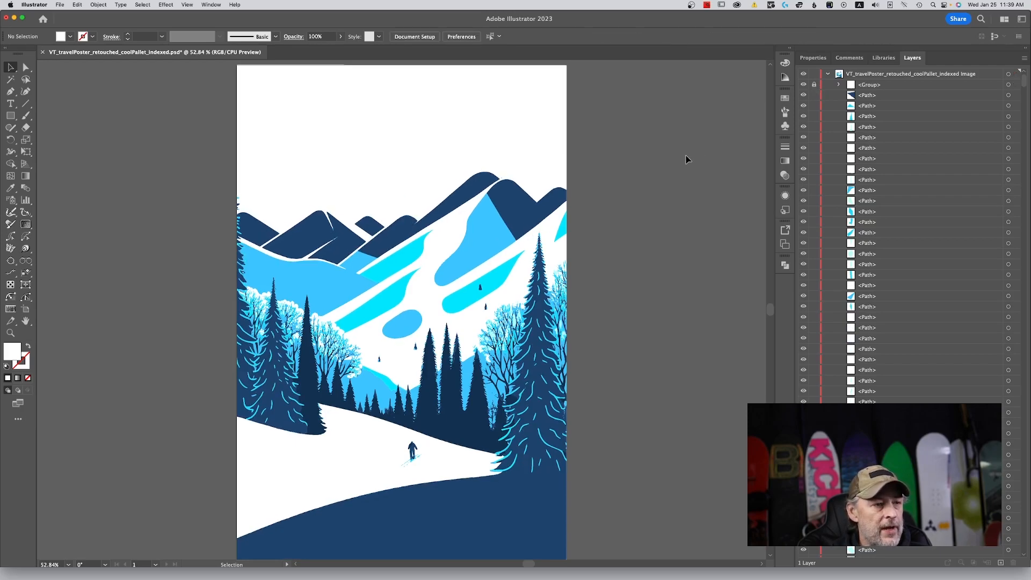
Draw a red-filled rectangle about 1020 × 554 pt from the poster's upper corner across the sky and mountain tops.
{"action": "scroll", "coordinate": [686, 159], "scroll_direction": "up", "scroll_amount": 2}
{"action": "left_click", "coordinate": [10, 115]}
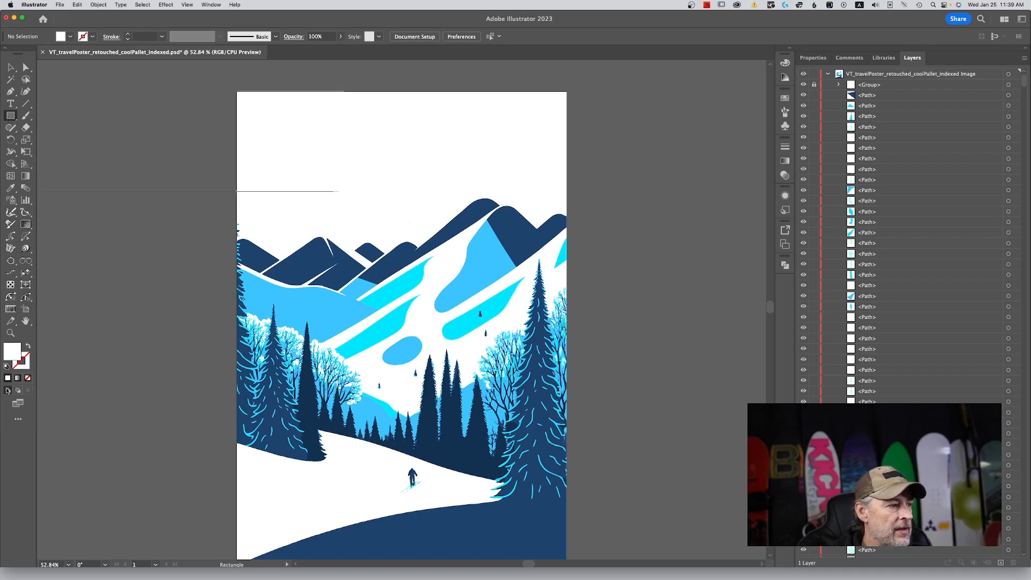
{"action": "double_click", "coordinate": [12, 352]}
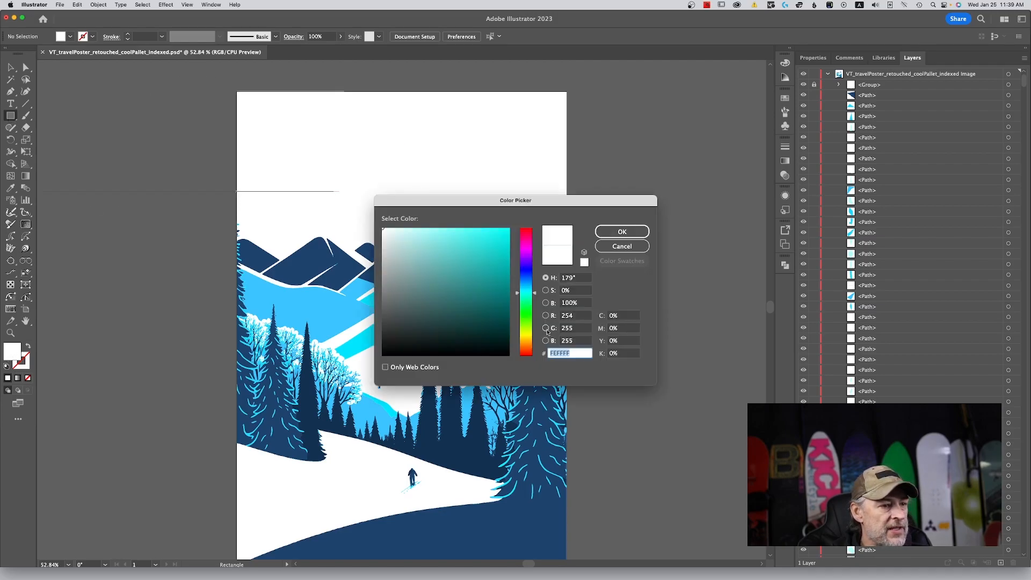
{"action": "left_click_drag", "start_coordinate": [528, 233], "coordinate": [524, 221]}
{"action": "left_click", "coordinate": [621, 232]}
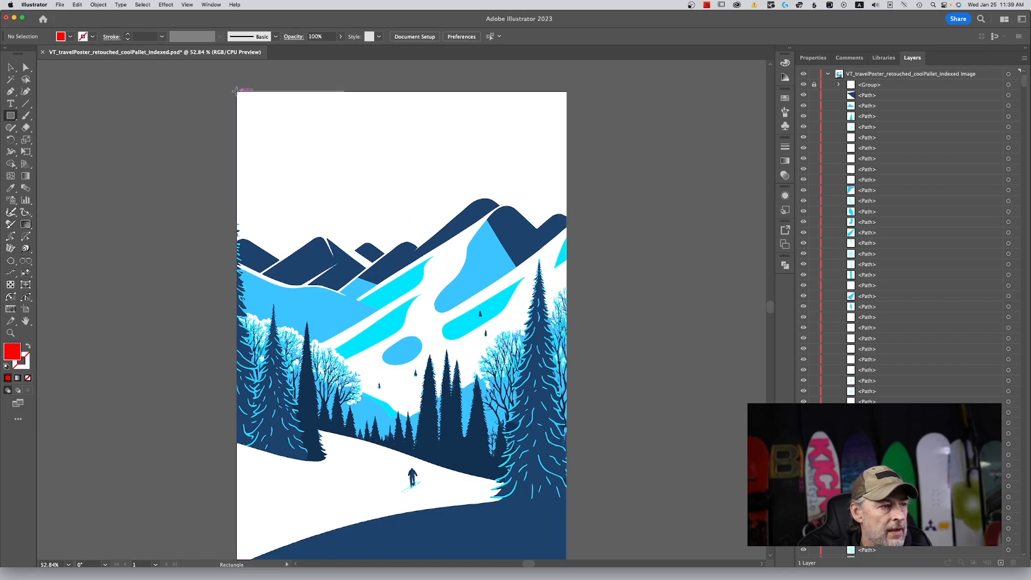
{"action": "left_click_drag", "start_coordinate": [235, 91], "coordinate": [567, 269]}
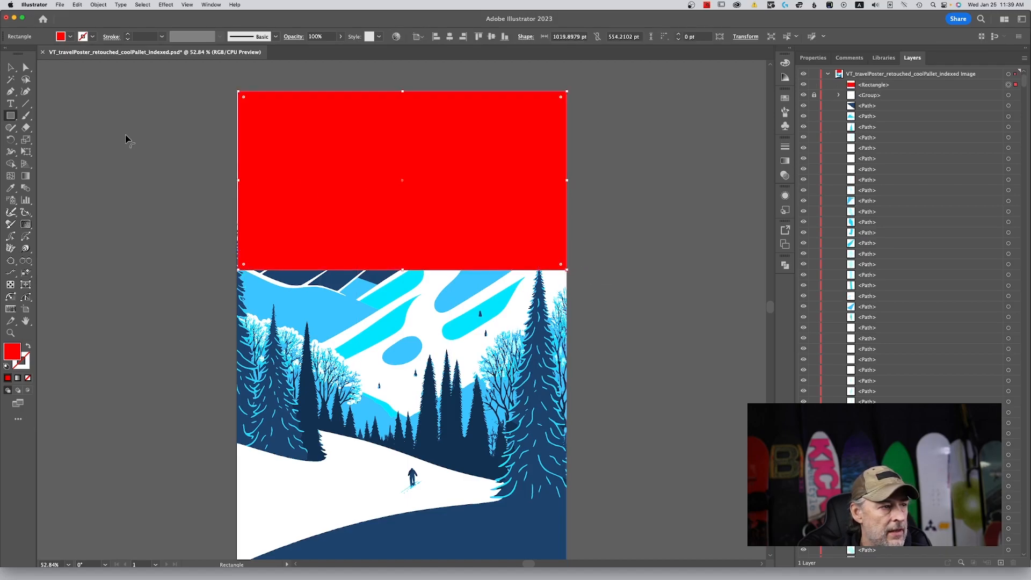
Widen the red rectangle to 1024 pt so it meets the poster's left edge, and deselect it.
{"action": "left_click", "coordinate": [10, 71]}
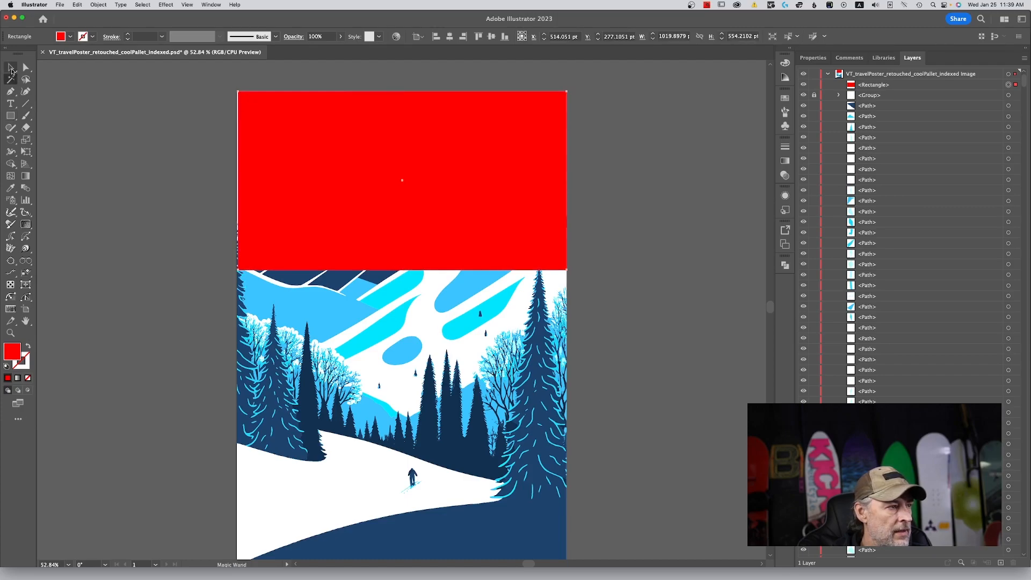
{"action": "left_click_drag", "start_coordinate": [238, 181], "coordinate": [237, 181]}
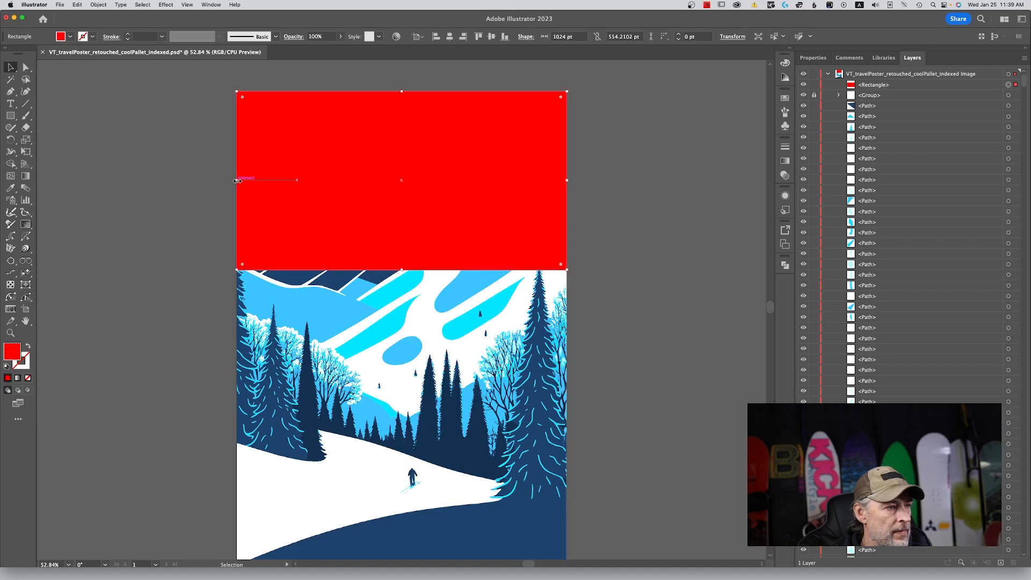
{"action": "left_click", "coordinate": [188, 176]}
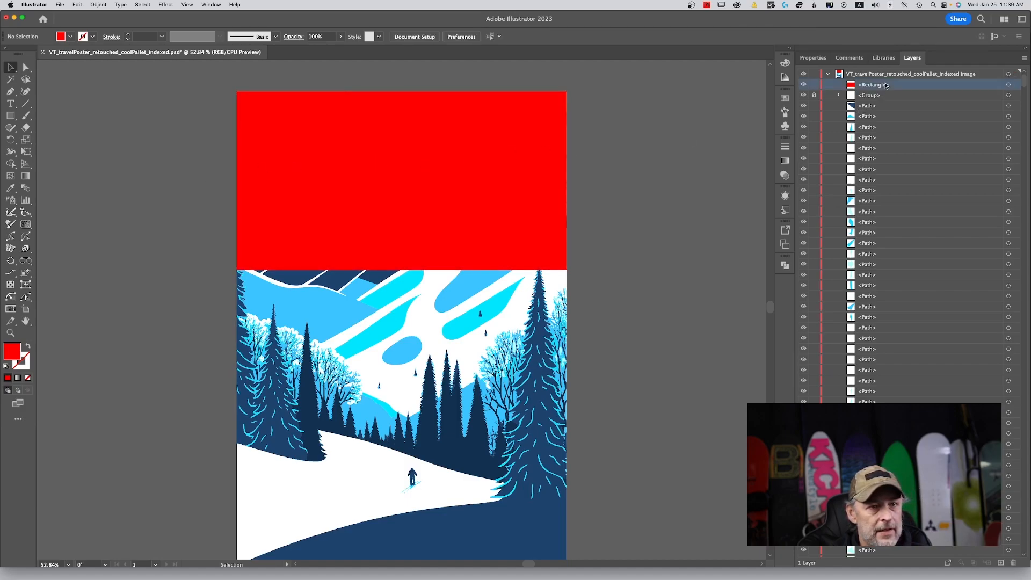
Move the red rectangle below the locked cloud group and send it behind the mountains and all other paths.
{"action": "left_click_drag", "start_coordinate": [965, 87], "coordinate": [963, 100]}
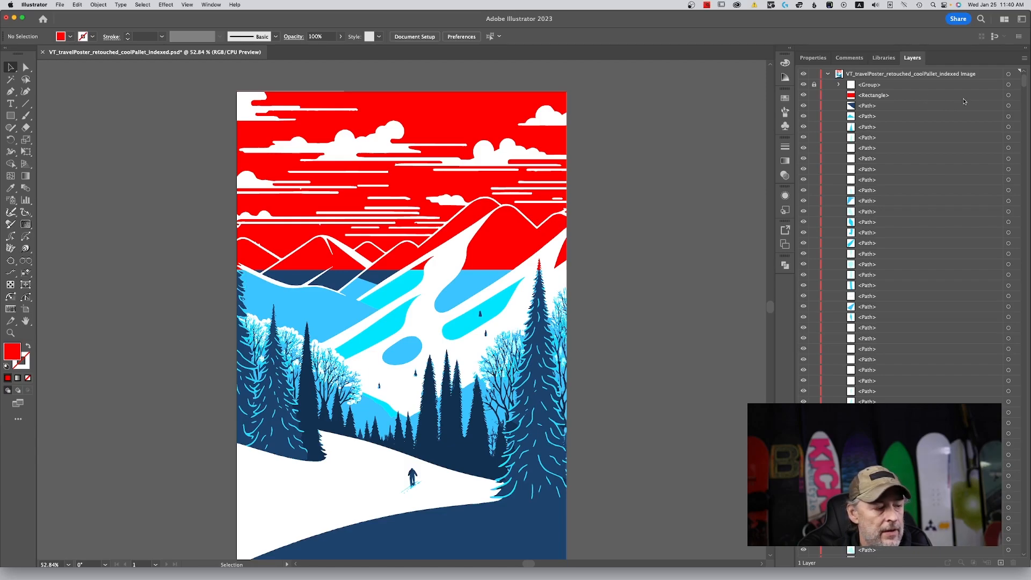
{"action": "left_click", "coordinate": [1008, 96]}
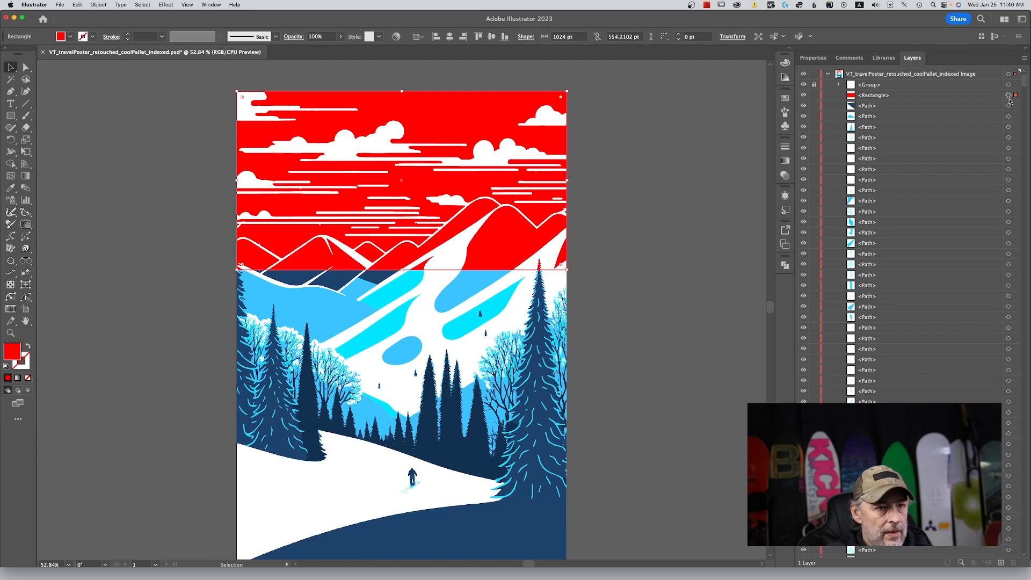
{"action": "key", "text": "super+shift+bracketleft"}
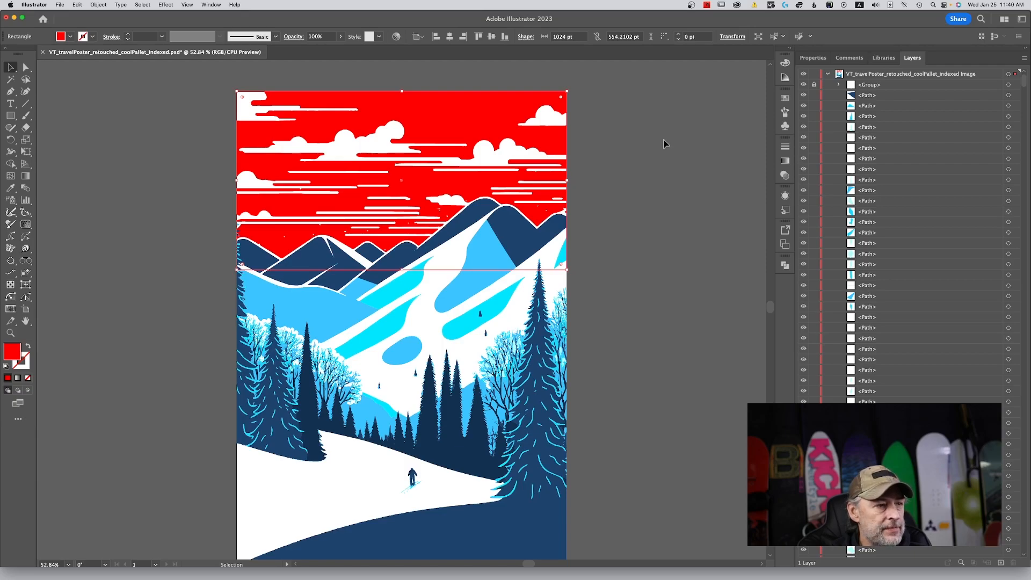
{"action": "scroll", "coordinate": [664, 143], "scroll_direction": "down", "scroll_amount": 5}
{"action": "scroll", "coordinate": [664, 141], "scroll_direction": "up", "scroll_amount": 5}
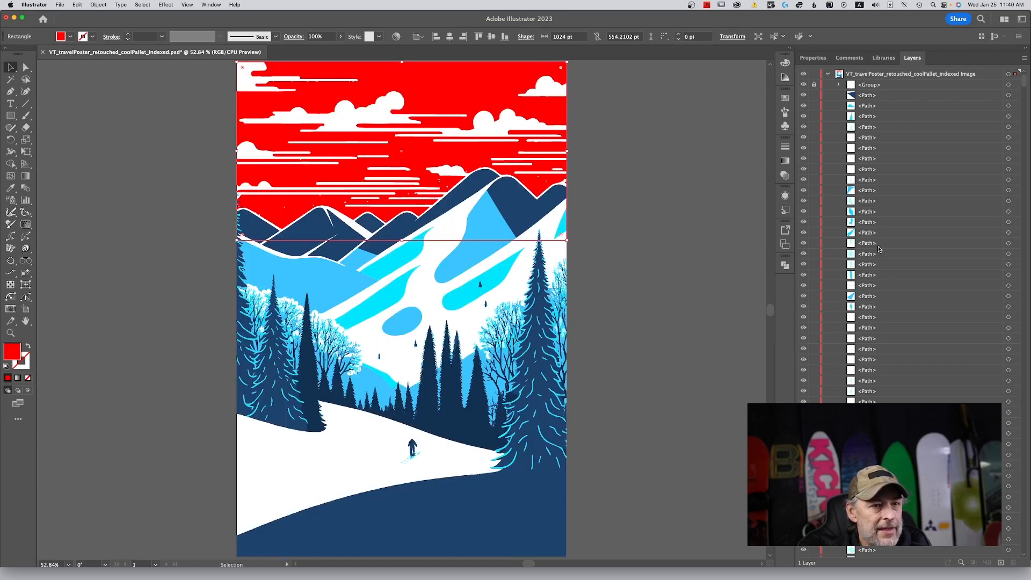
{"action": "scroll", "coordinate": [887, 248], "scroll_direction": "down", "scroll_amount": 3}
{"action": "scroll", "coordinate": [887, 248], "scroll_direction": "down", "scroll_amount": 10}
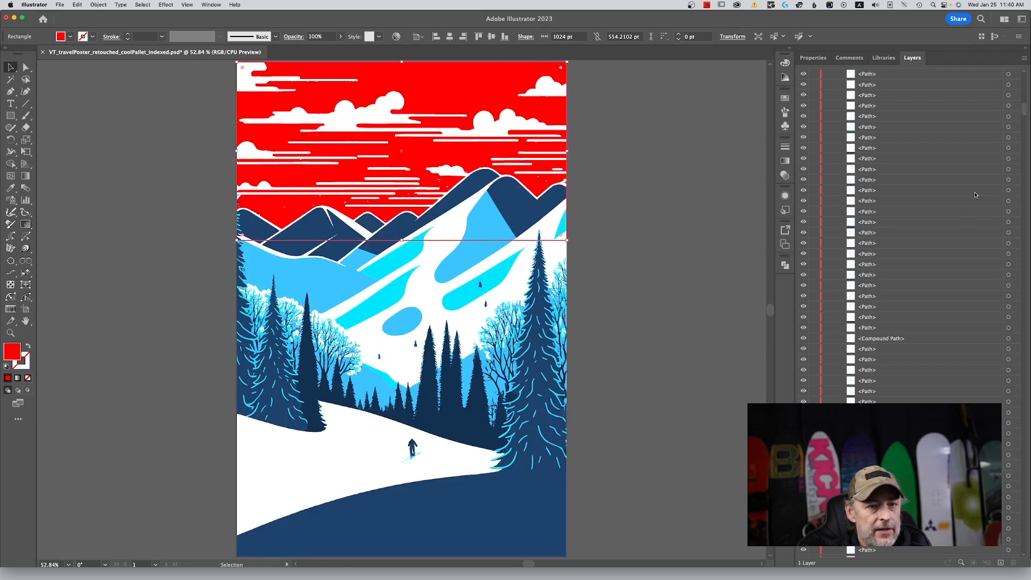
Recolor the red sky rectangle with the light blue sampled from the large shadow patch on the main mountain.
{"action": "left_click_drag", "start_coordinate": [1026, 113], "coordinate": [1024, 550]}
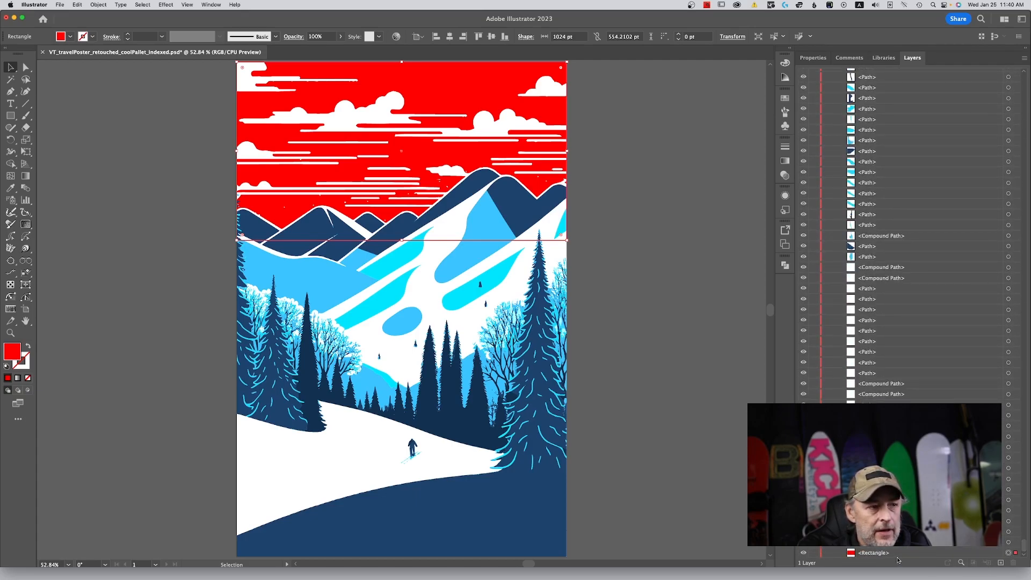
{"action": "scroll", "coordinate": [704, 123], "scroll_direction": "up", "scroll_amount": 1}
{"action": "scroll", "coordinate": [704, 122], "scroll_direction": "up", "scroll_amount": 7}
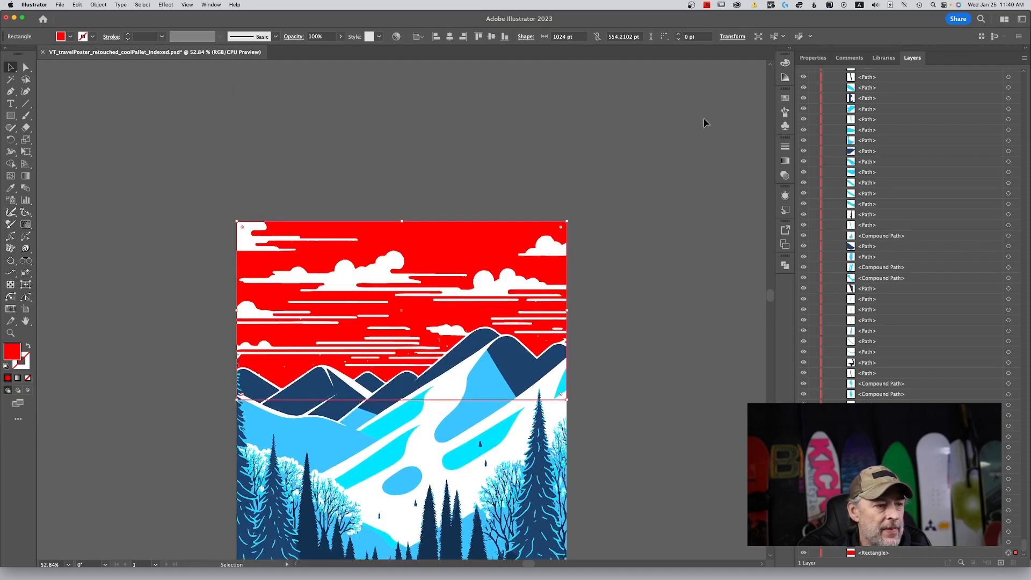
{"action": "scroll", "coordinate": [705, 123], "scroll_direction": "down", "scroll_amount": 10}
{"action": "scroll", "coordinate": [704, 122], "scroll_direction": "up", "scroll_amount": 7}
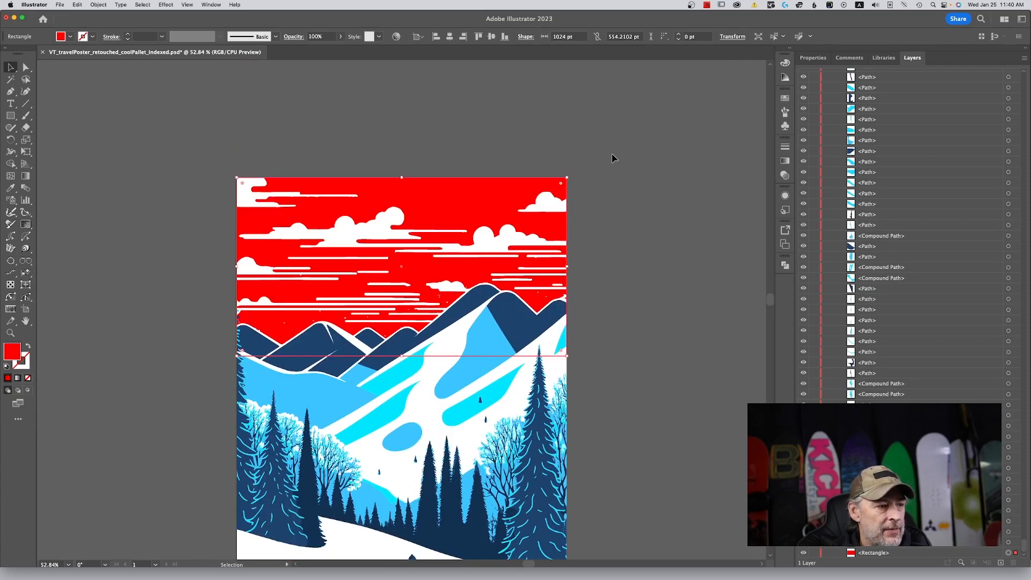
{"action": "left_click", "coordinate": [639, 194]}
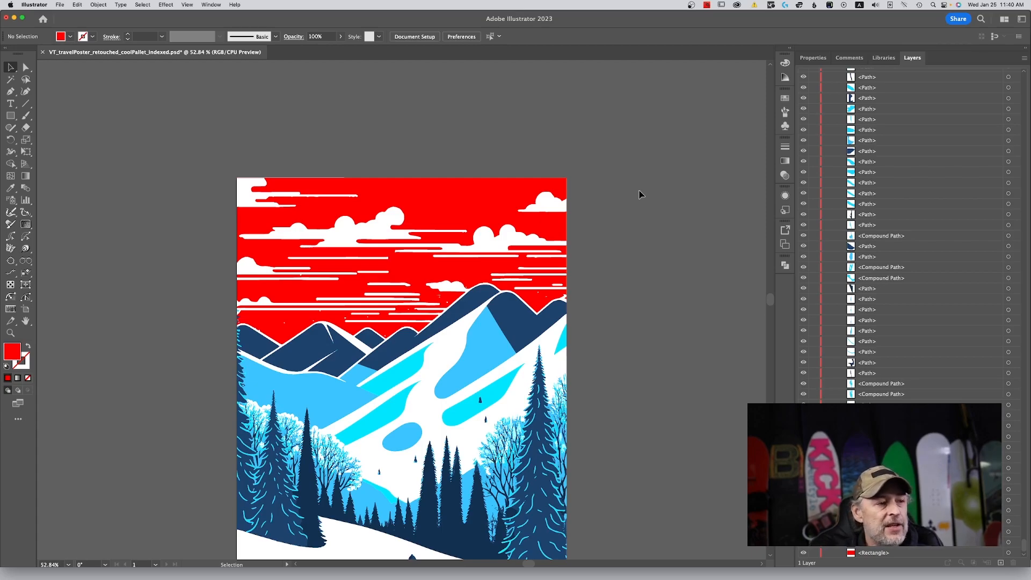
{"action": "left_click", "coordinate": [494, 182]}
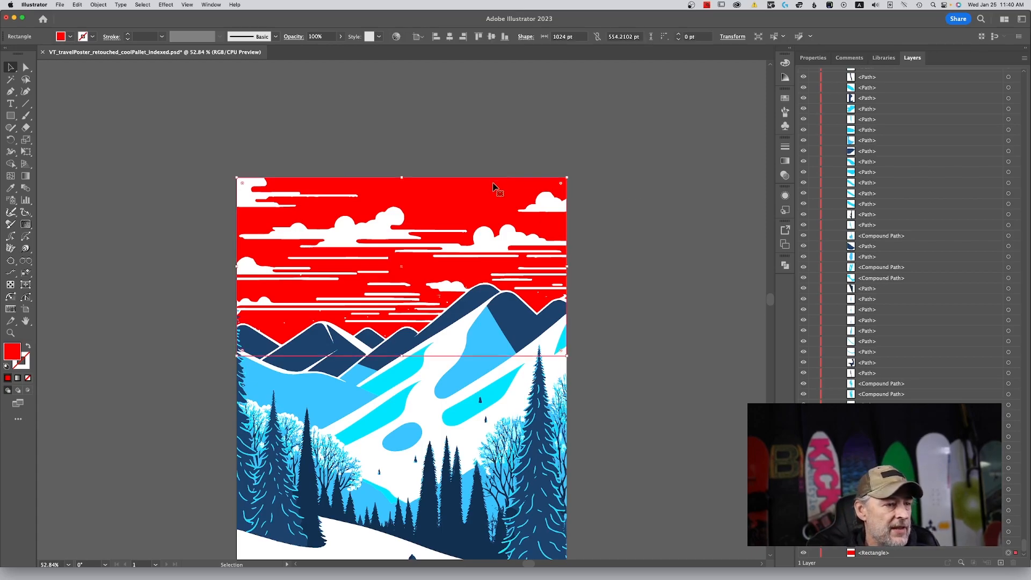
{"action": "double_click", "coordinate": [13, 349]}
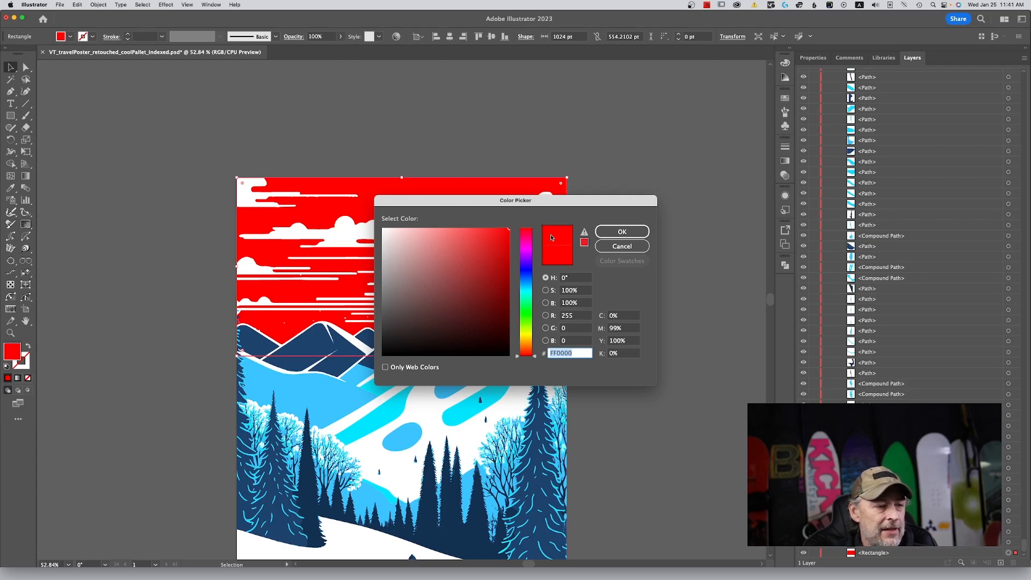
{"action": "left_click", "coordinate": [623, 246]}
{"action": "key", "text": "i"}
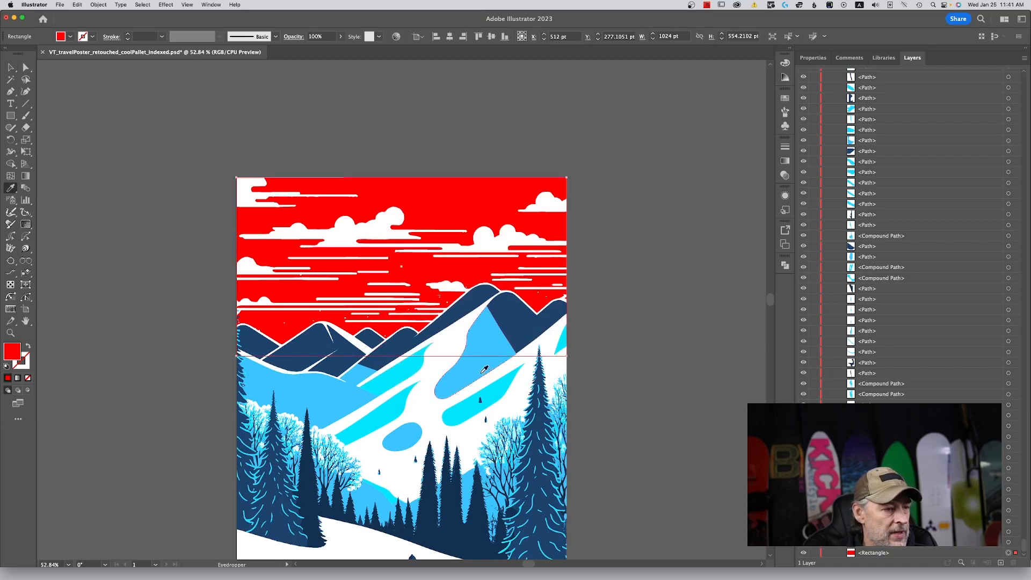
{"action": "left_click", "coordinate": [484, 369]}
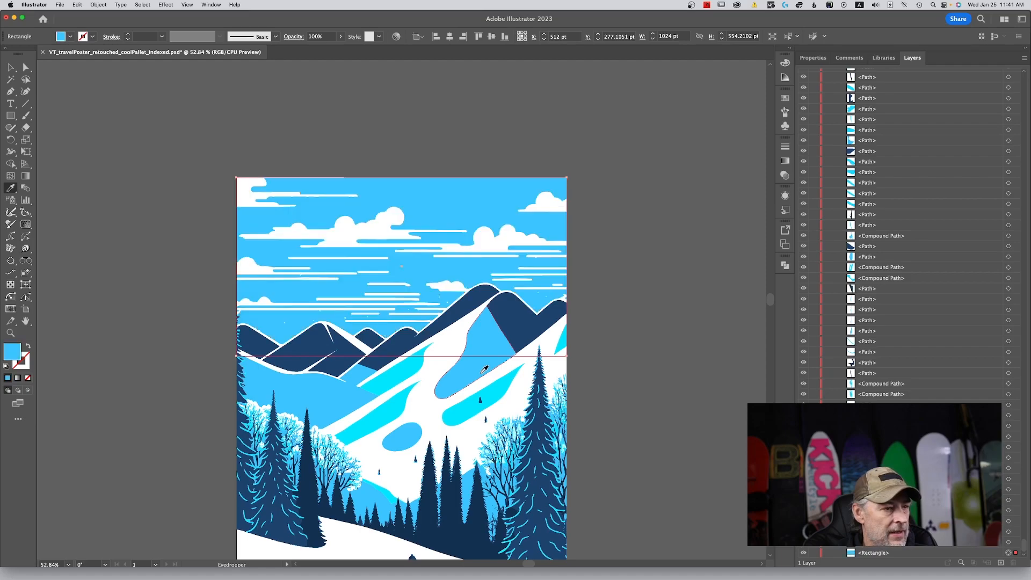
Try the dark navy of the large tree as the sky rectangle's fill, and return it to the light blue between the trees.
{"action": "scroll", "coordinate": [603, 352], "scroll_direction": "down", "scroll_amount": 3}
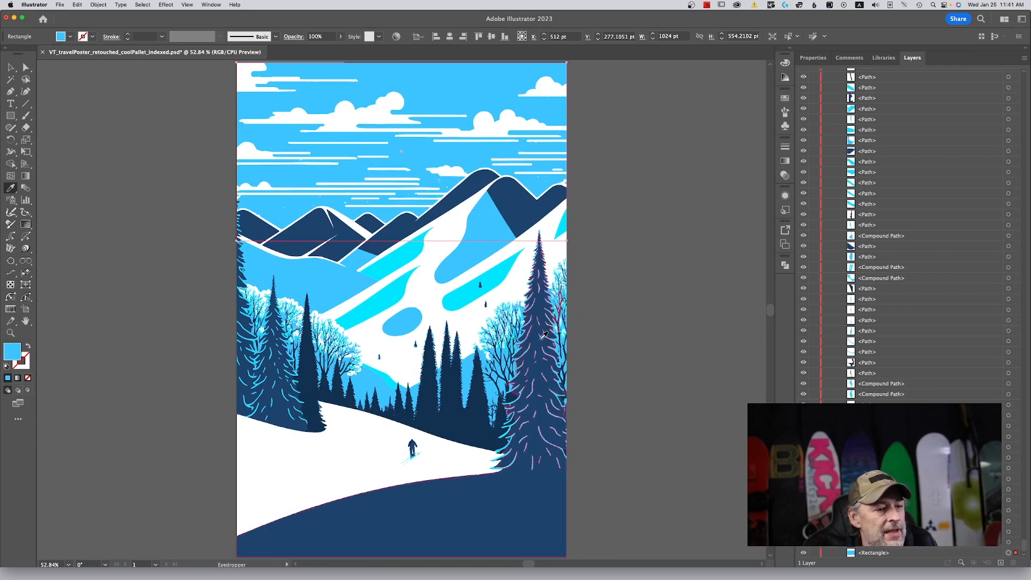
{"action": "left_click", "coordinate": [540, 340]}
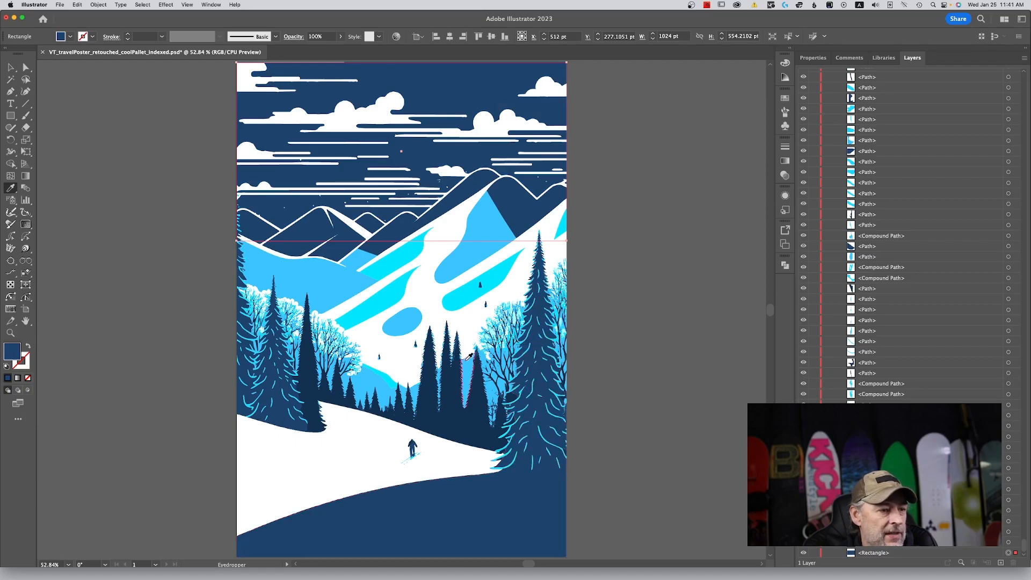
{"action": "left_click", "coordinate": [468, 362]}
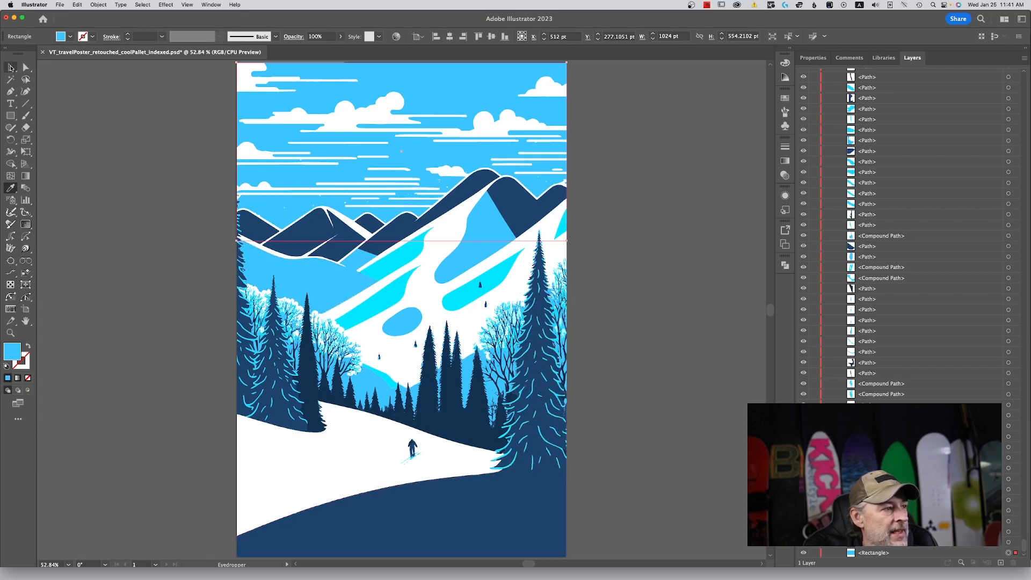
Deselect the sky rectangle and delete the stray white specks in the sky around the pointed peak of the left mountains.
{"action": "left_click", "coordinate": [11, 67]}
{"action": "left_click", "coordinate": [146, 156]}
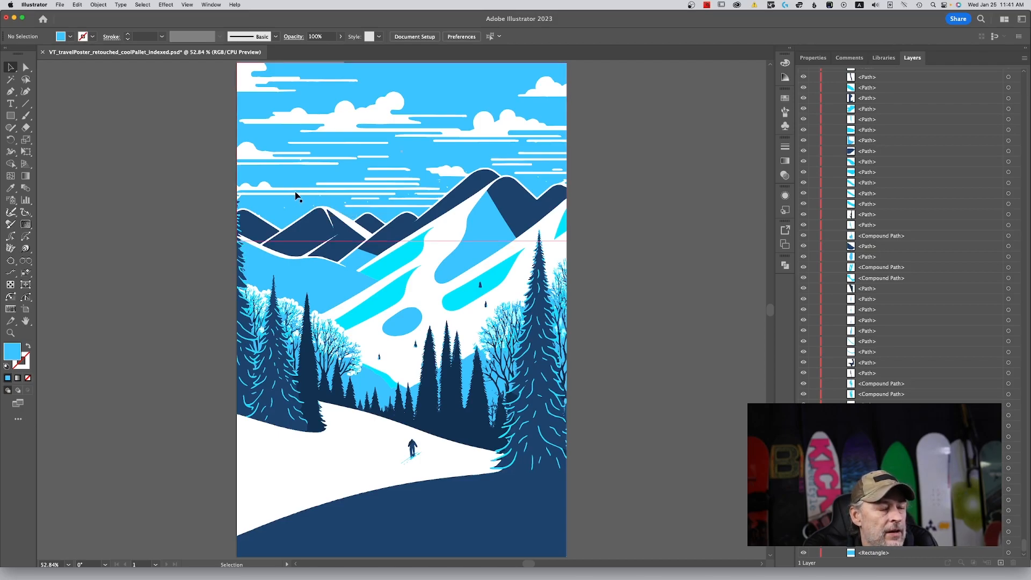
{"action": "key", "text": "space"}
{"action": "left_click_drag", "start_coordinate": [349, 209], "coordinate": [522, 275]}
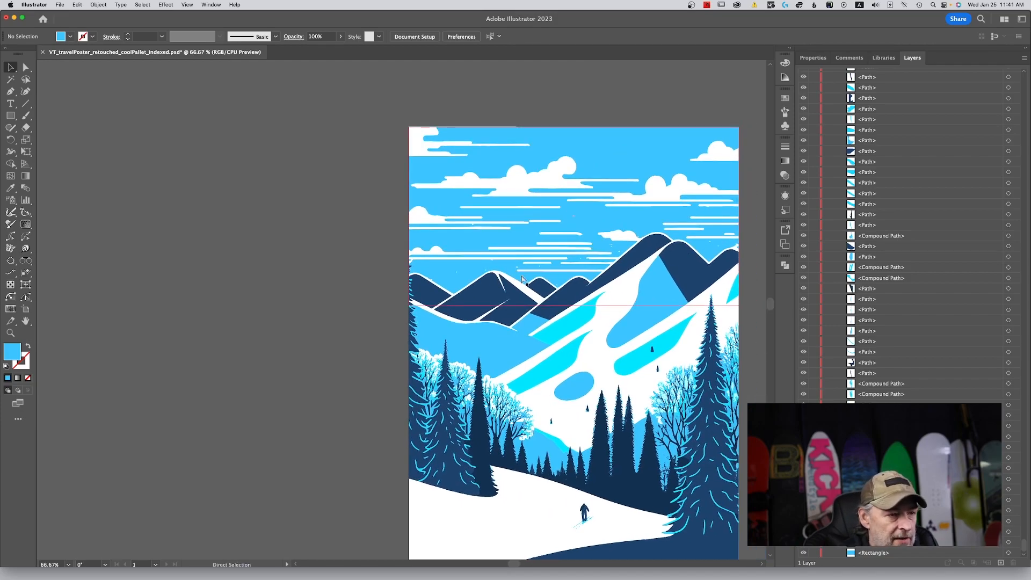
{"action": "key", "text": "super+equal"}
{"action": "key", "text": "super+equal"}
{"action": "key", "text": "space"}
{"action": "left_click_drag", "start_coordinate": [528, 188], "coordinate": [351, 302]}
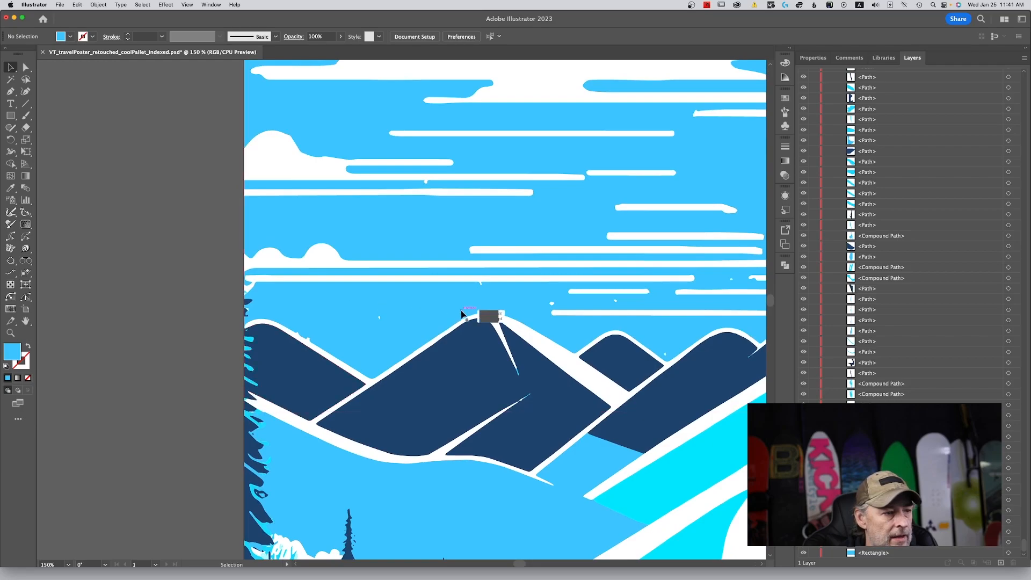
{"action": "left_click", "coordinate": [462, 313]}
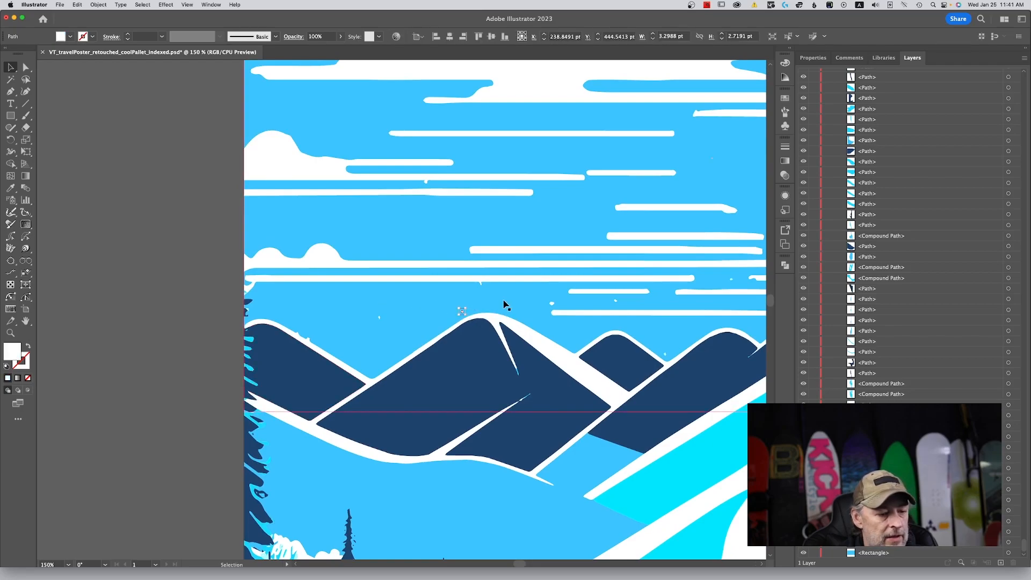
{"action": "left_click", "coordinate": [551, 304]}
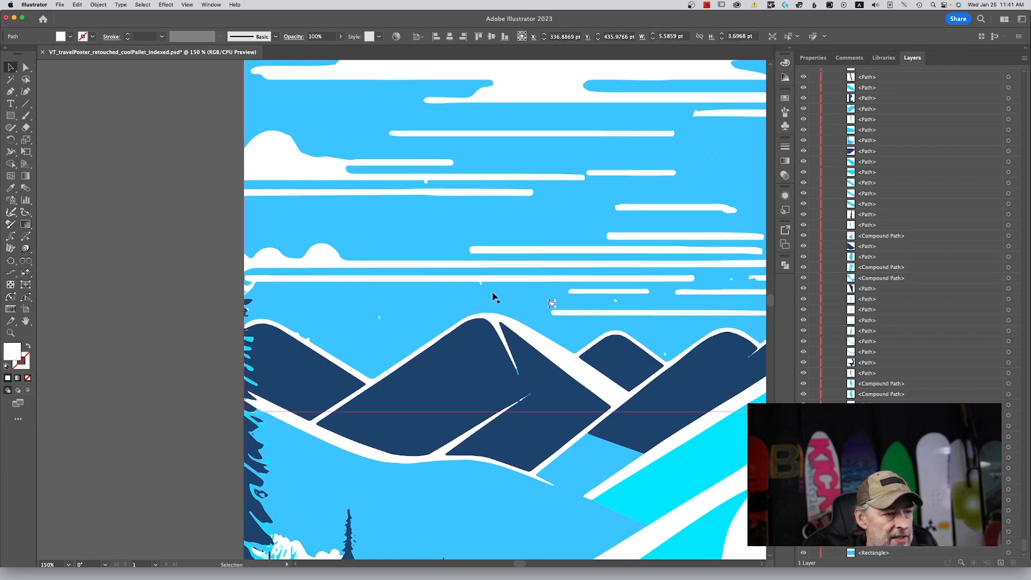
{"action": "left_click", "coordinate": [381, 318]}
{"action": "key", "text": "Delete"}
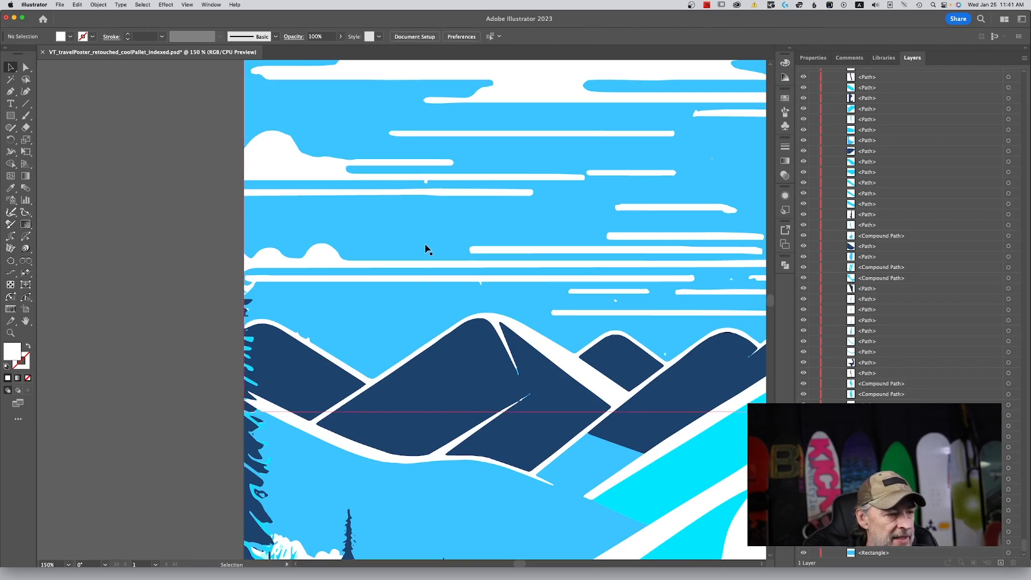
Delete the stray specks between the lower cloud streaks and beside the small rounded mountain.
{"action": "left_click", "coordinate": [427, 185]}
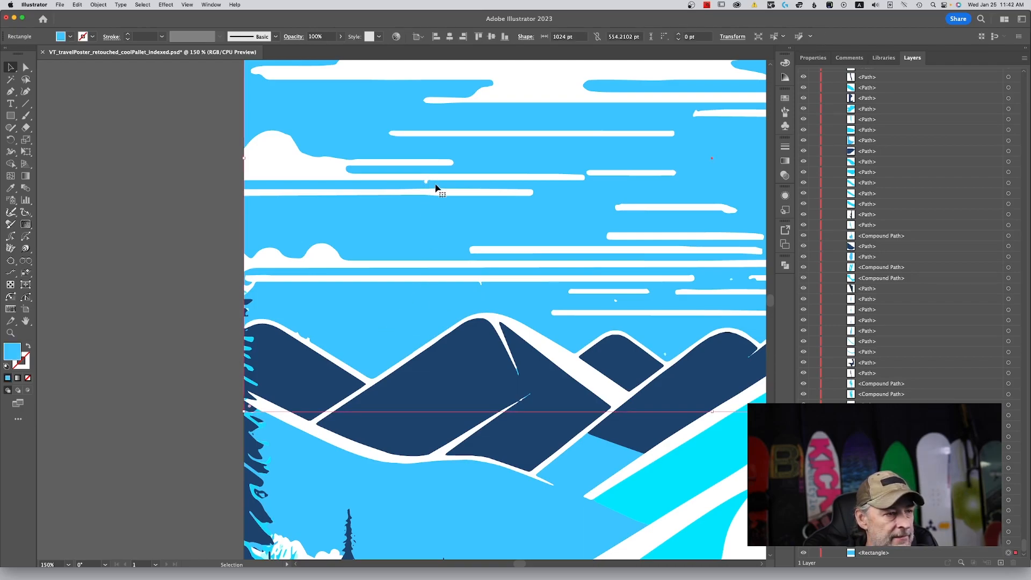
{"action": "left_click", "coordinate": [615, 302]}
{"action": "key", "text": "Delete"}
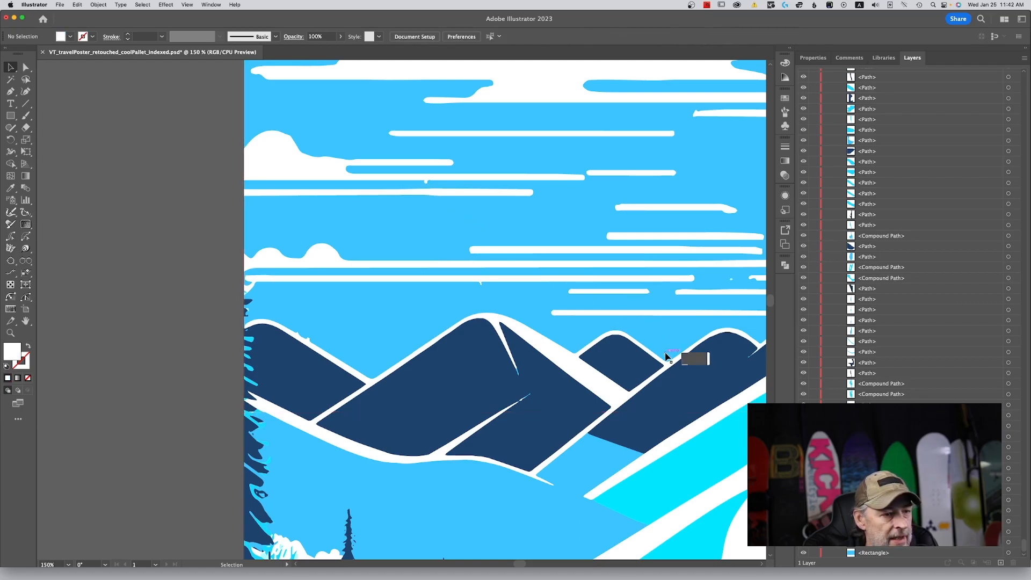
{"action": "left_click", "coordinate": [666, 353]}
{"action": "key", "text": "Delete"}
Delete the stray specks below and beside the small cloud next to the tall central mountain.
{"action": "key", "text": "space"}
{"action": "left_click_drag", "start_coordinate": [683, 331], "coordinate": [276, 347]}
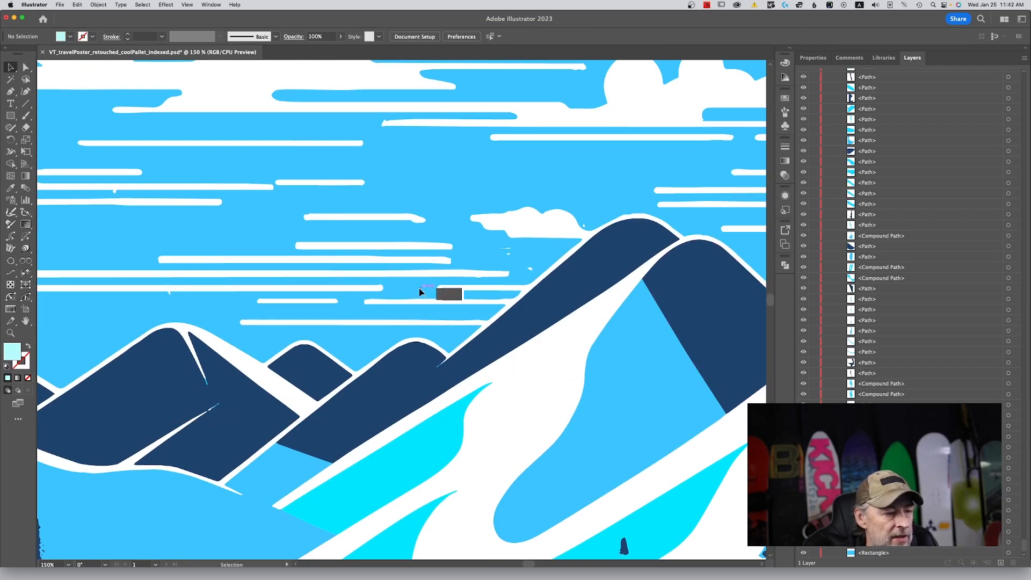
{"action": "left_click", "coordinate": [508, 253]}
{"action": "key", "text": "Delete"}
{"action": "left_click", "coordinate": [508, 250]}
{"action": "key", "text": "Delete"}
{"action": "left_click", "coordinate": [535, 268]}
{"action": "key", "text": "Delete"}
{"action": "left_click", "coordinate": [585, 226]}
{"action": "key", "text": "Delete"}
Delete the two small specks in the sky above the valley between the rightmost peaks.
{"action": "left_click_drag", "start_coordinate": [594, 202], "coordinate": [323, 341]}
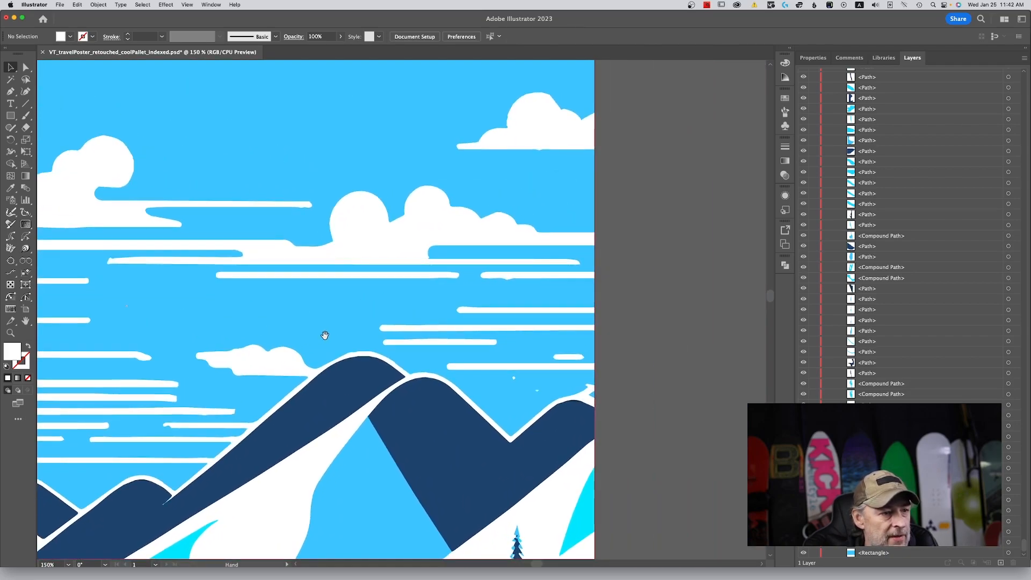
{"action": "left_click", "coordinate": [514, 378]}
{"action": "key", "text": "Delete"}
{"action": "left_click", "coordinate": [536, 390]}
{"action": "key", "text": "Delete"}
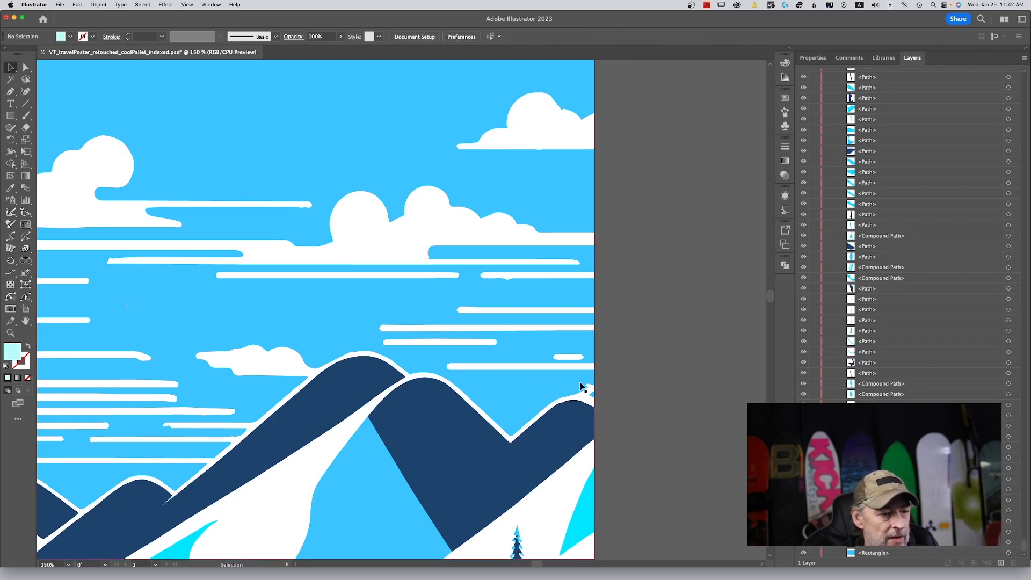
Try to delete the small mark in the middle of the sky, undo the deletion, and locate the sky rectangle in the layer list.
{"action": "left_click_drag", "start_coordinate": [399, 305], "coordinate": [615, 322]}
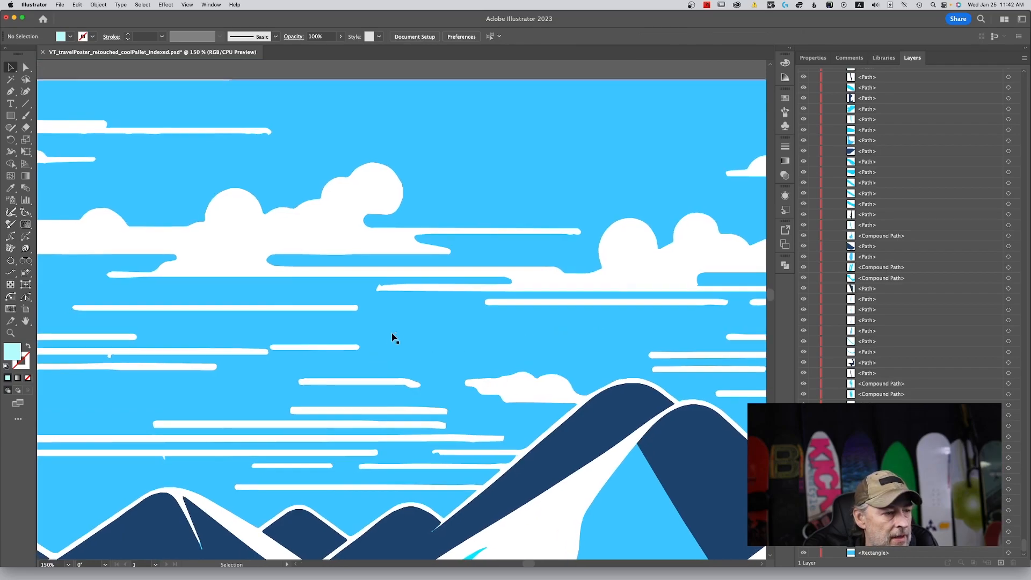
{"action": "left_click", "coordinate": [394, 334]}
{"action": "key", "text": "Delete"}
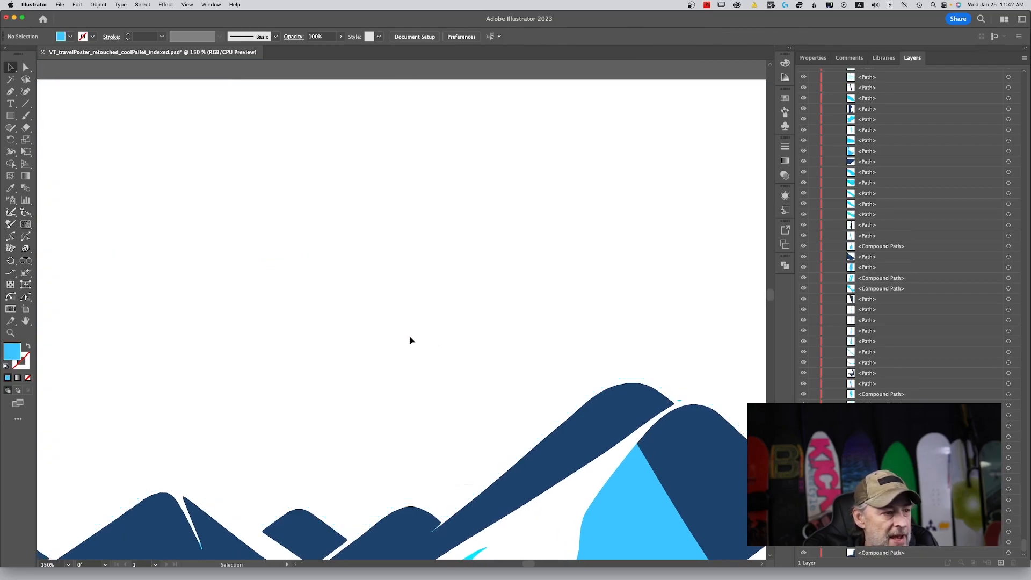
{"action": "key", "text": "super+z"}
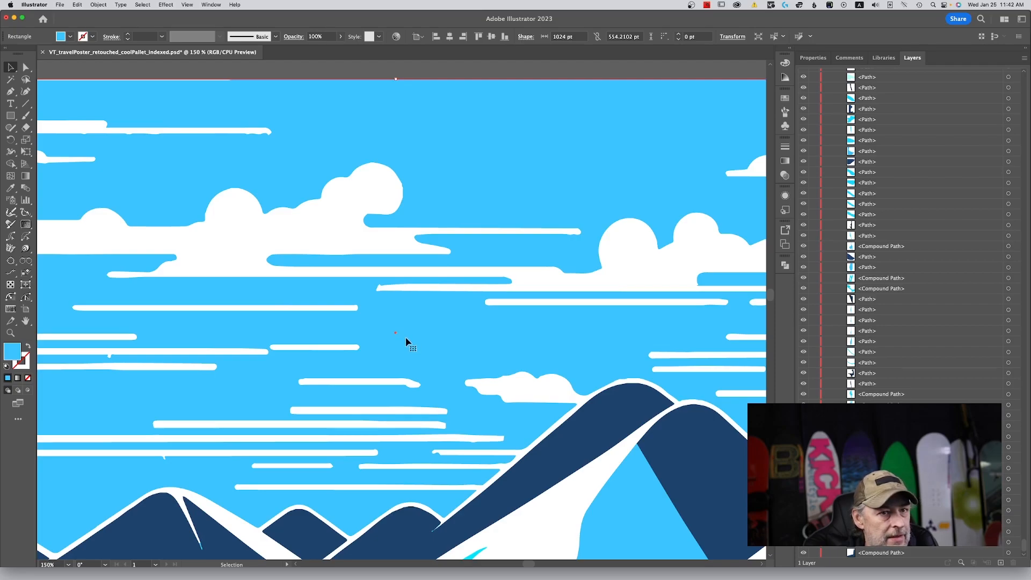
{"action": "left_click", "coordinate": [962, 562]}
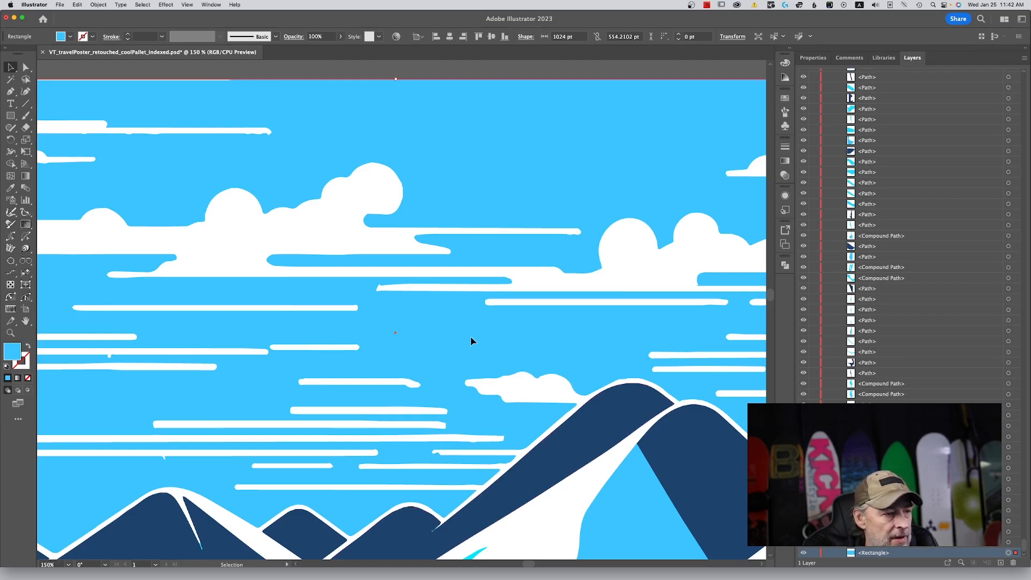
Review the whole poster with its new sky, leaving the sky rectangle deselected.
{"action": "left_click_drag", "start_coordinate": [364, 344], "coordinate": [404, 336]}
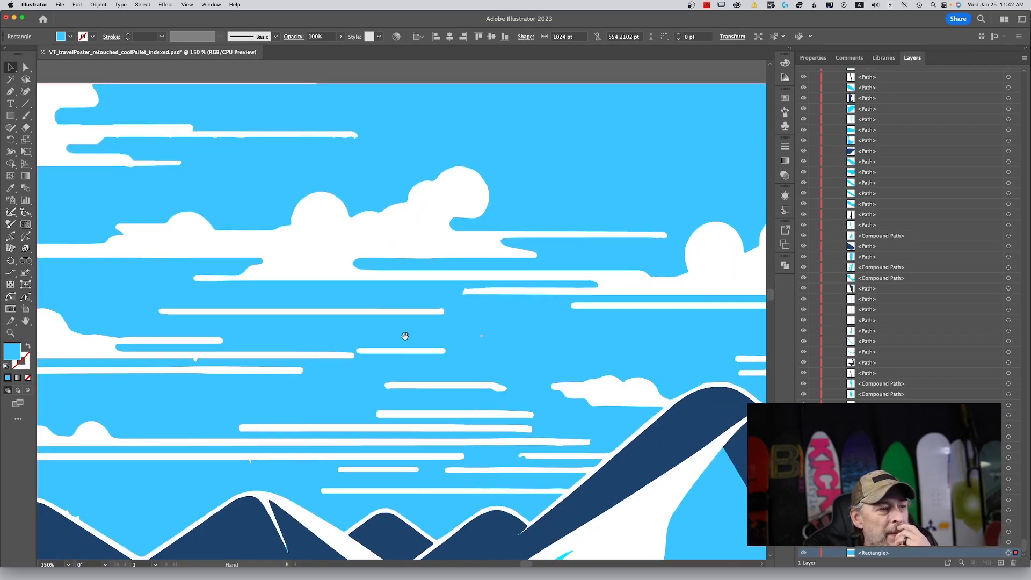
{"action": "key", "text": "super+0"}
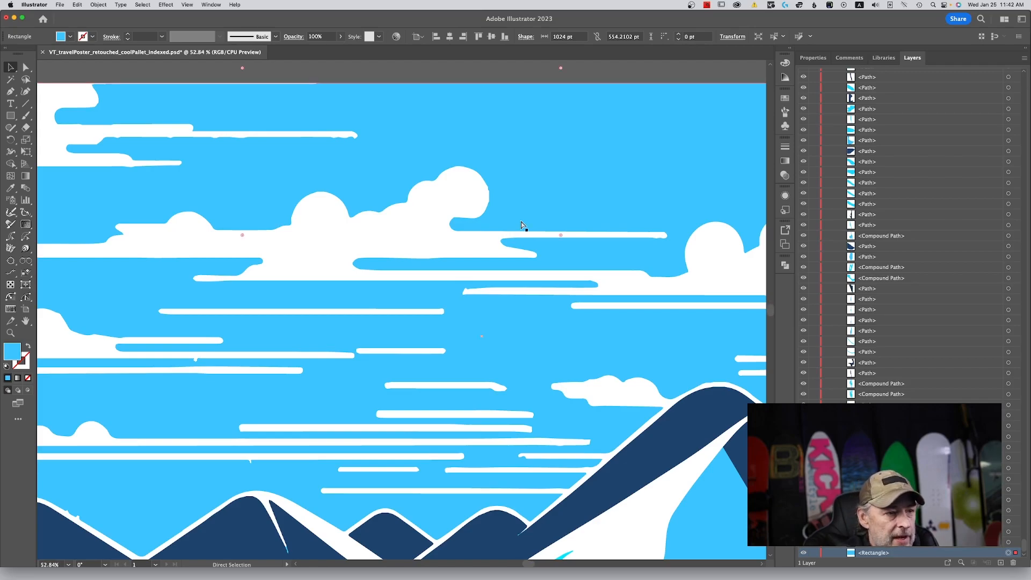
{"action": "left_click", "coordinate": [636, 194]}
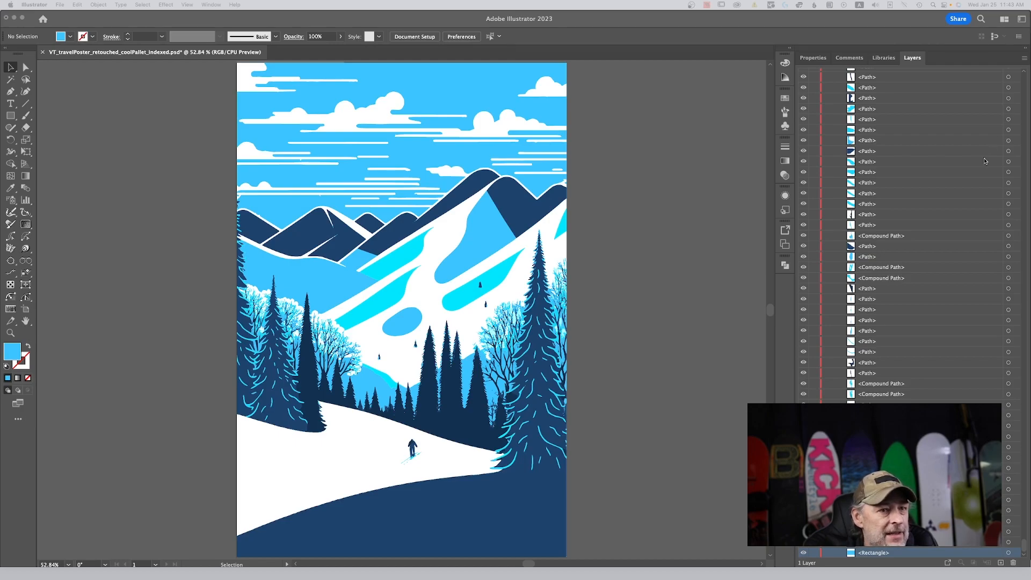
{"action": "left_click", "coordinate": [614, 167]}
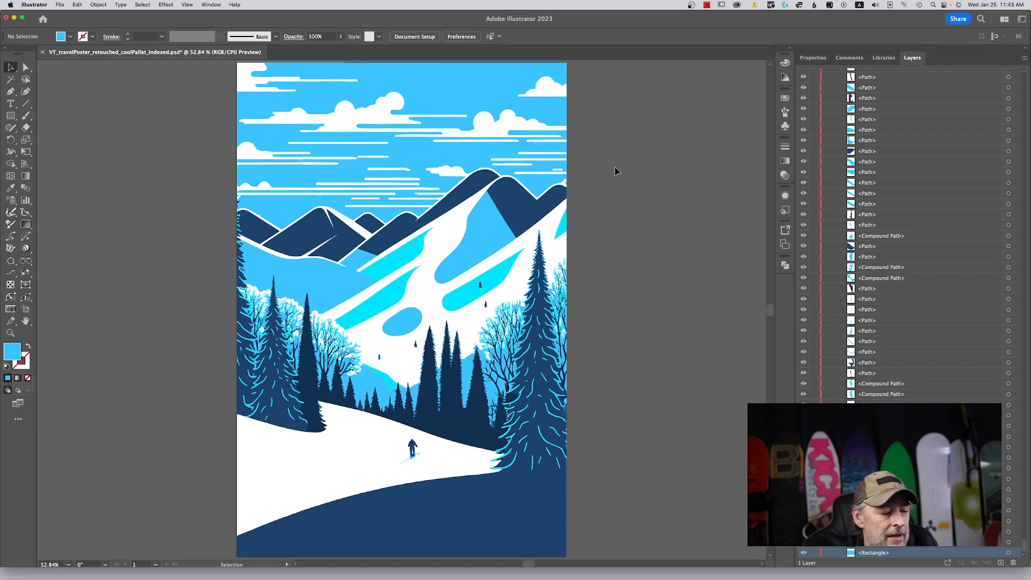
Unlock the group of white clouds and snow in the layer list and select it on the poster.
{"action": "key", "text": "super+equal"}
{"action": "key", "text": "super+equal"}
{"action": "key", "text": "super+equal"}
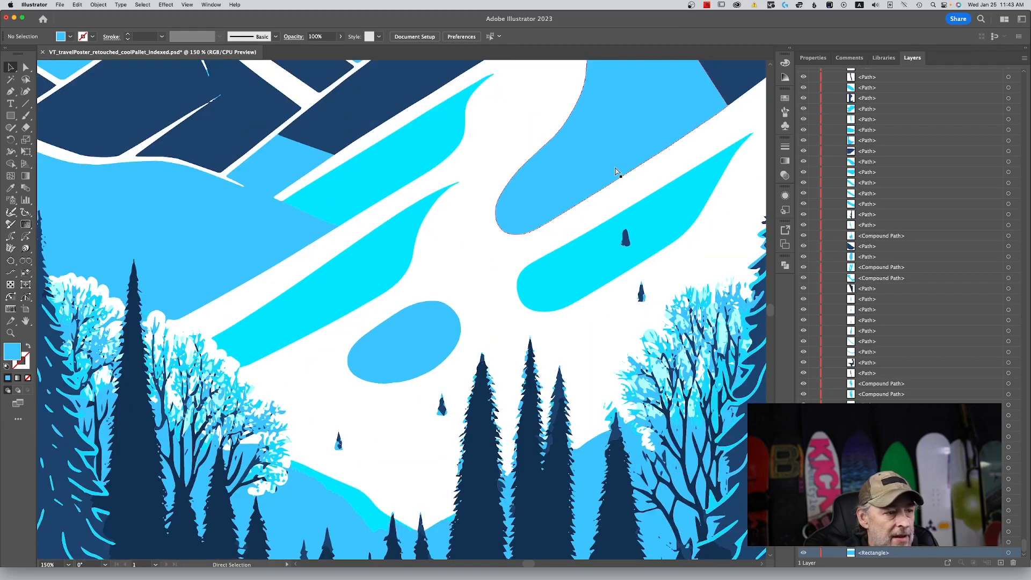
{"action": "left_click_drag", "start_coordinate": [517, 134], "coordinate": [913, 472]}
{"action": "left_click_drag", "start_coordinate": [652, 301], "coordinate": [621, 304]}
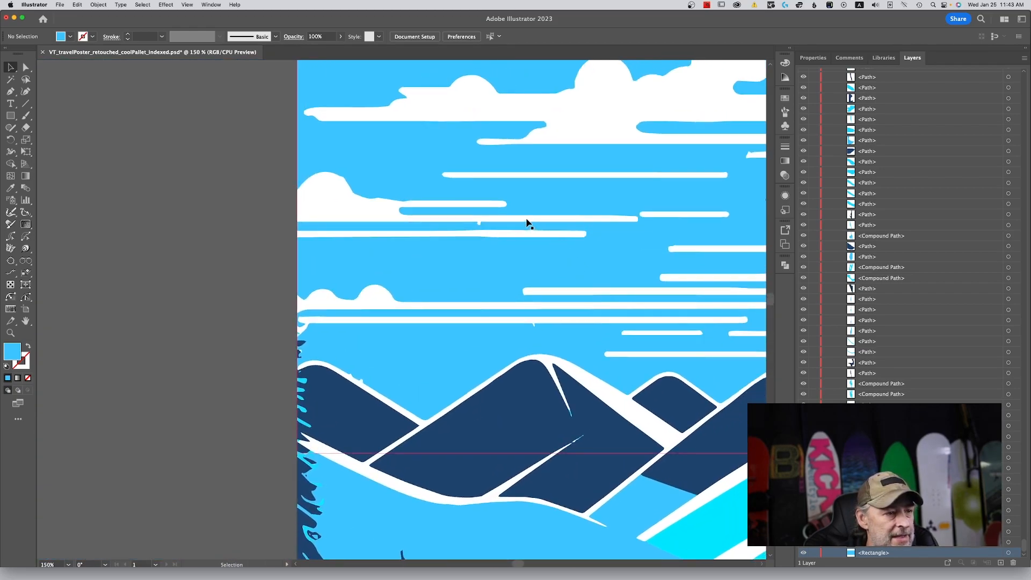
{"action": "left_click", "coordinate": [510, 222]}
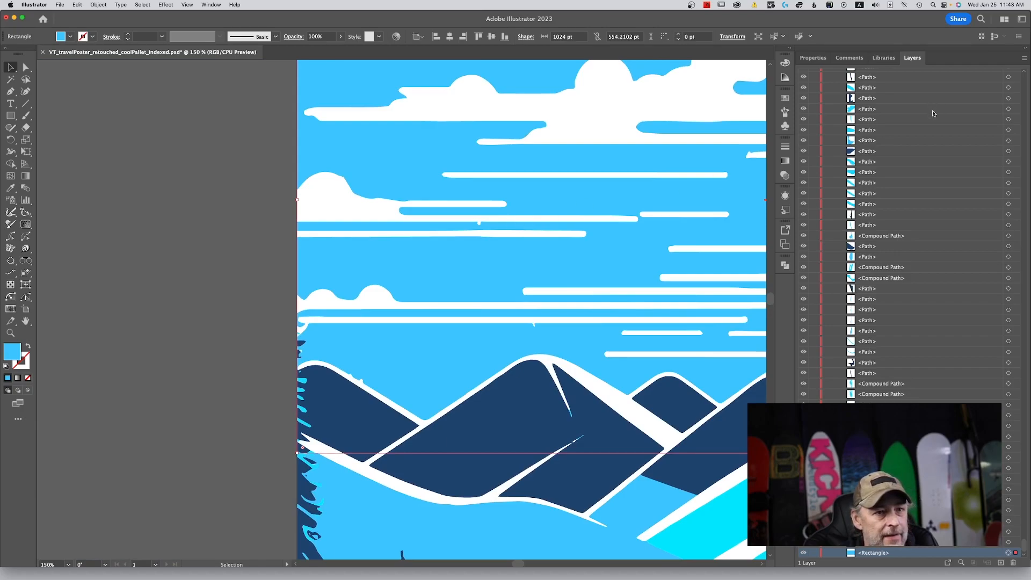
{"action": "scroll", "coordinate": [934, 118], "scroll_direction": "up", "scroll_amount": 10}
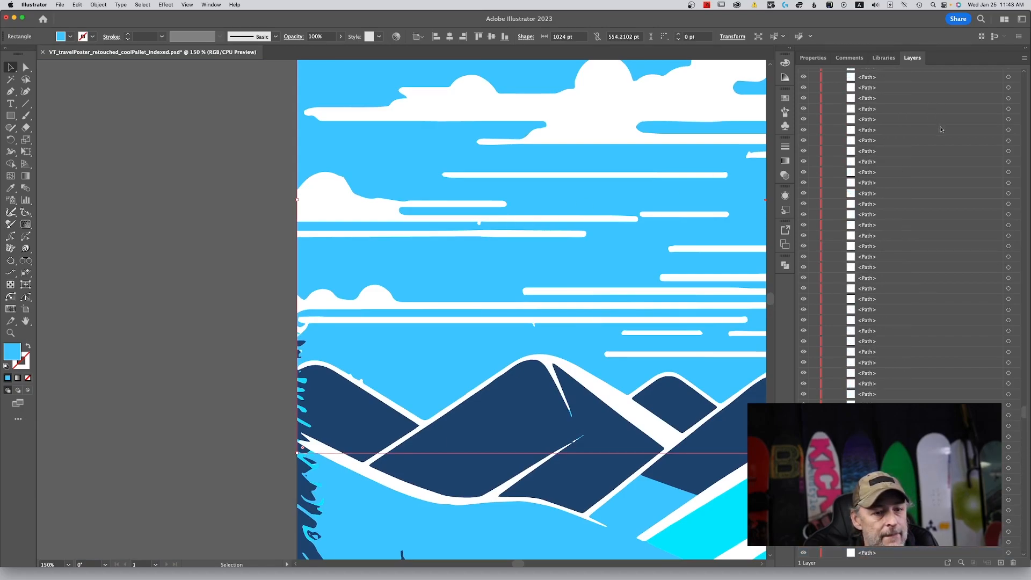
{"action": "scroll", "coordinate": [945, 124], "scroll_direction": "up", "scroll_amount": 5}
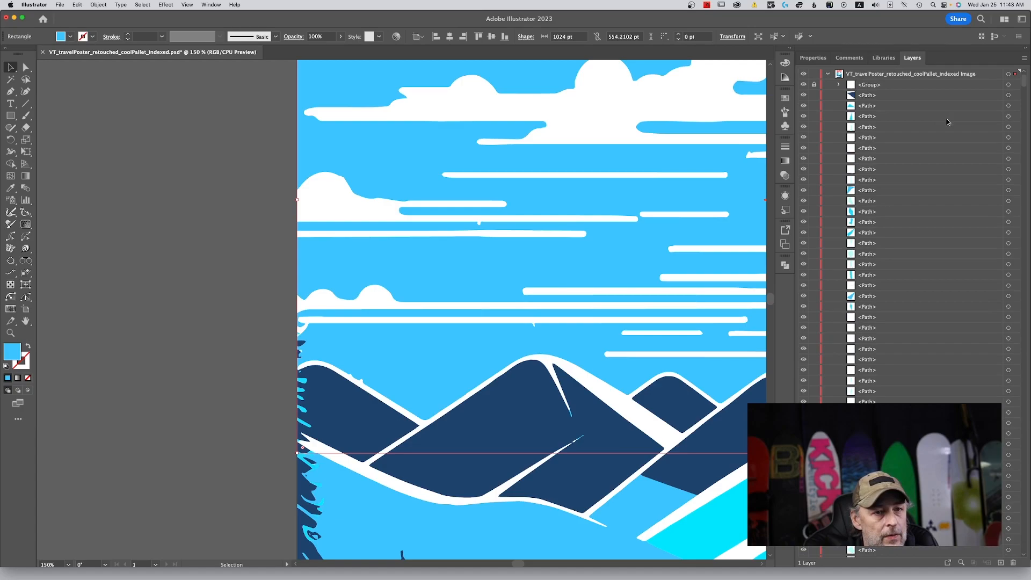
{"action": "left_click", "coordinate": [873, 87]}
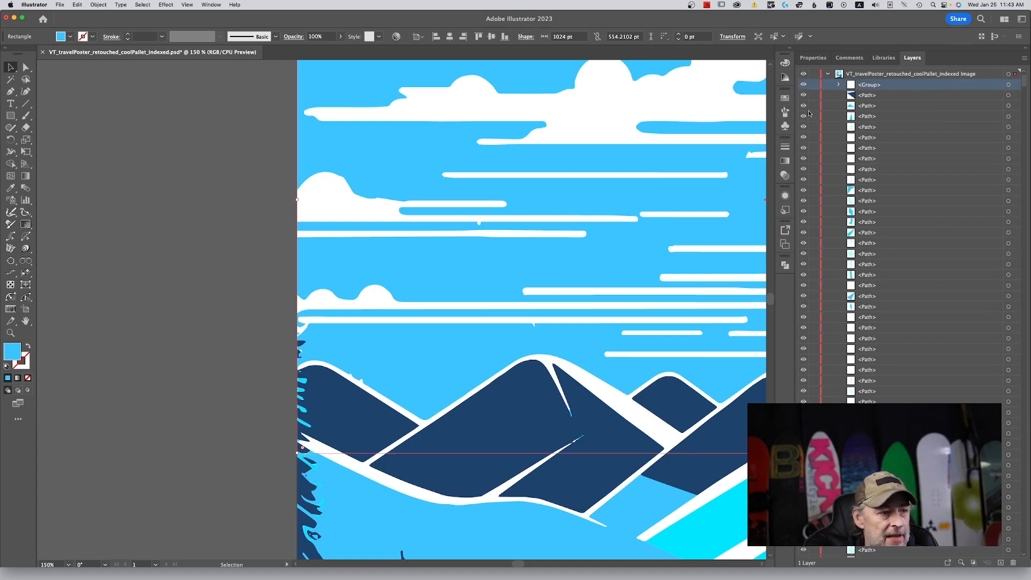
{"action": "left_click", "coordinate": [477, 225]}
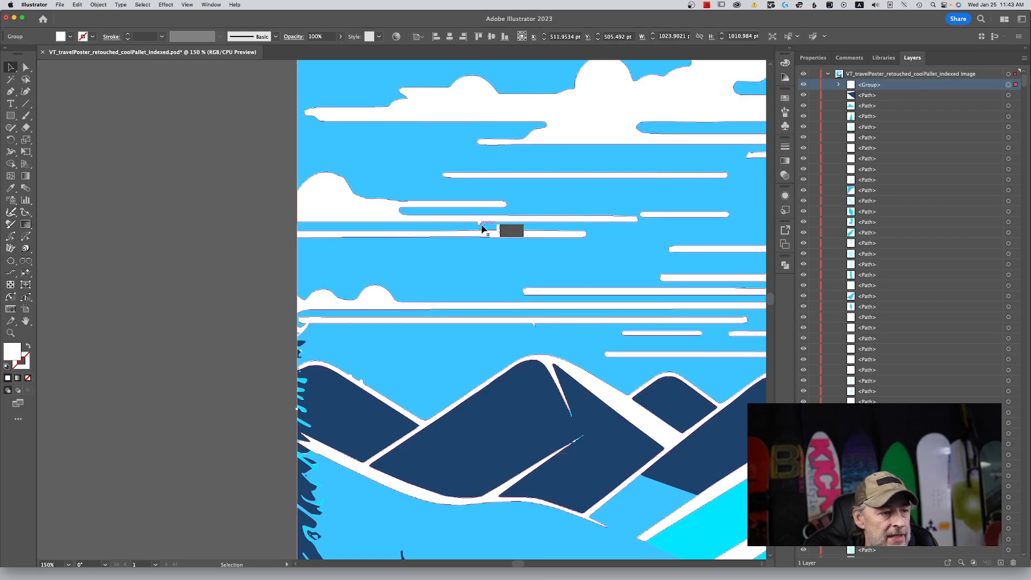
Remove the spur under the long cloud streak above the left mountain peak by deleting its anchor points.
{"action": "key", "text": "a"}
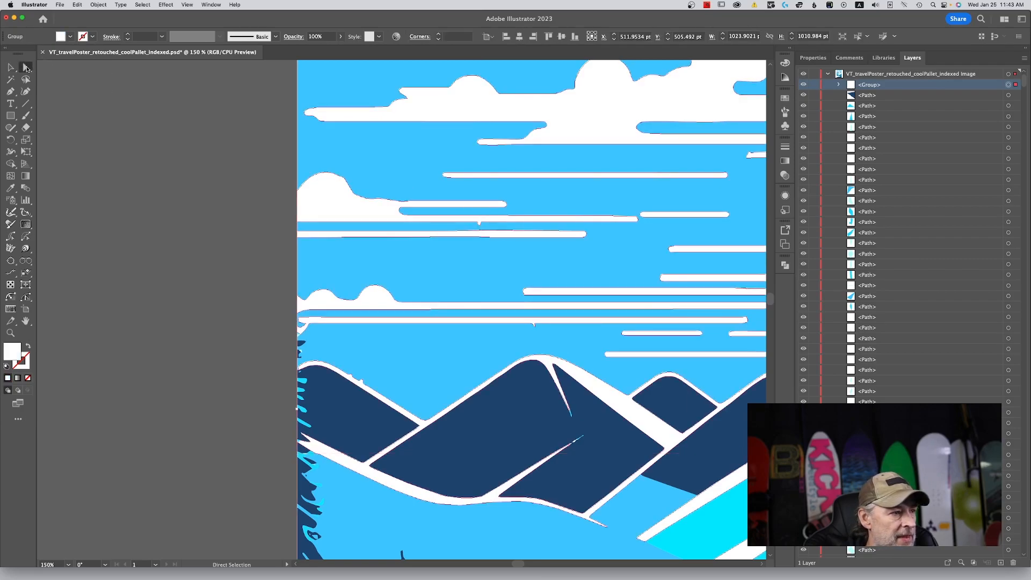
{"action": "key", "text": "v"}
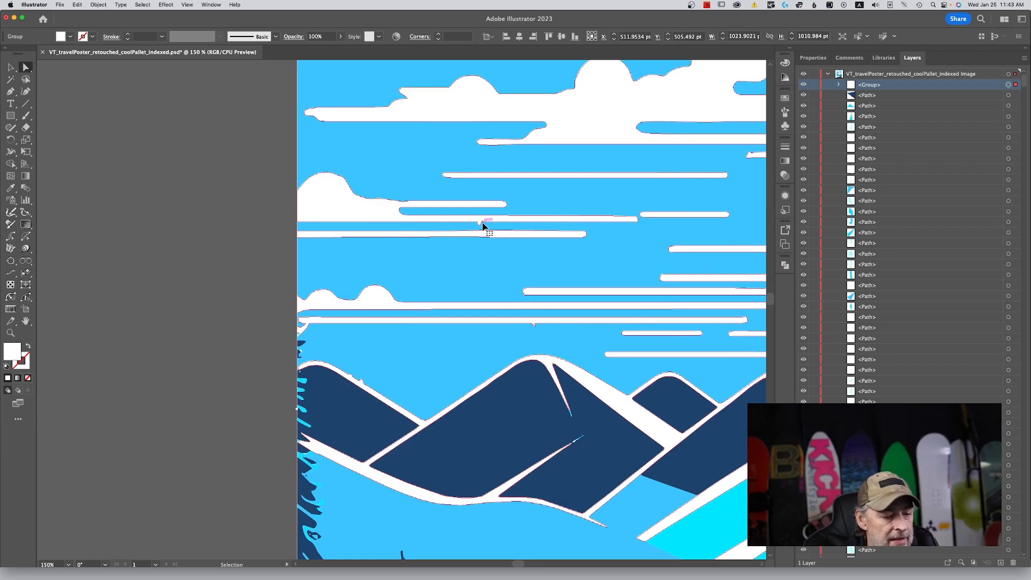
{"action": "scroll", "coordinate": [483, 225], "scroll_direction": "up", "scroll_amount": 10}
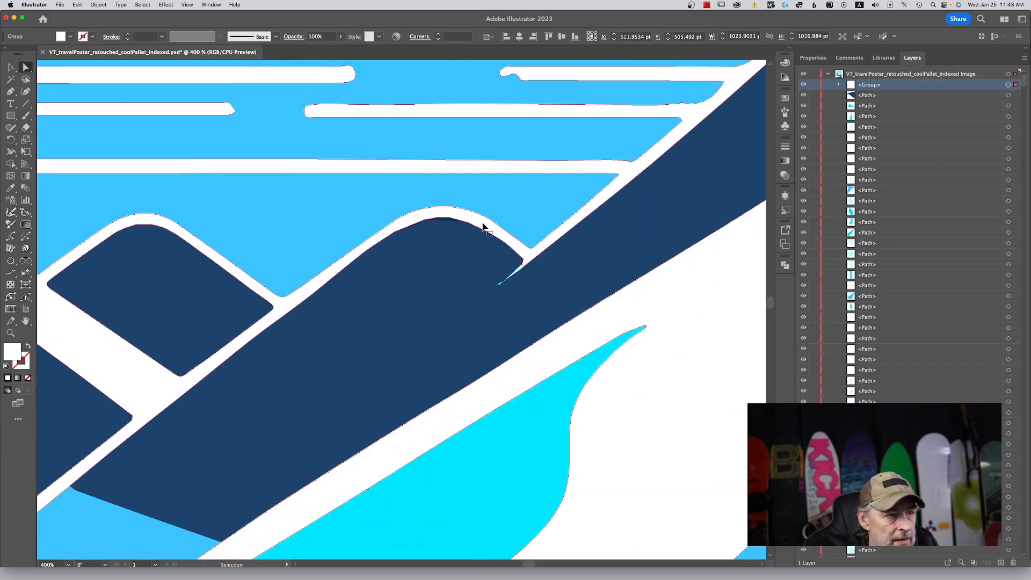
{"action": "key", "text": "space"}
{"action": "left_click_drag", "start_coordinate": [260, 159], "coordinate": [647, 358]}
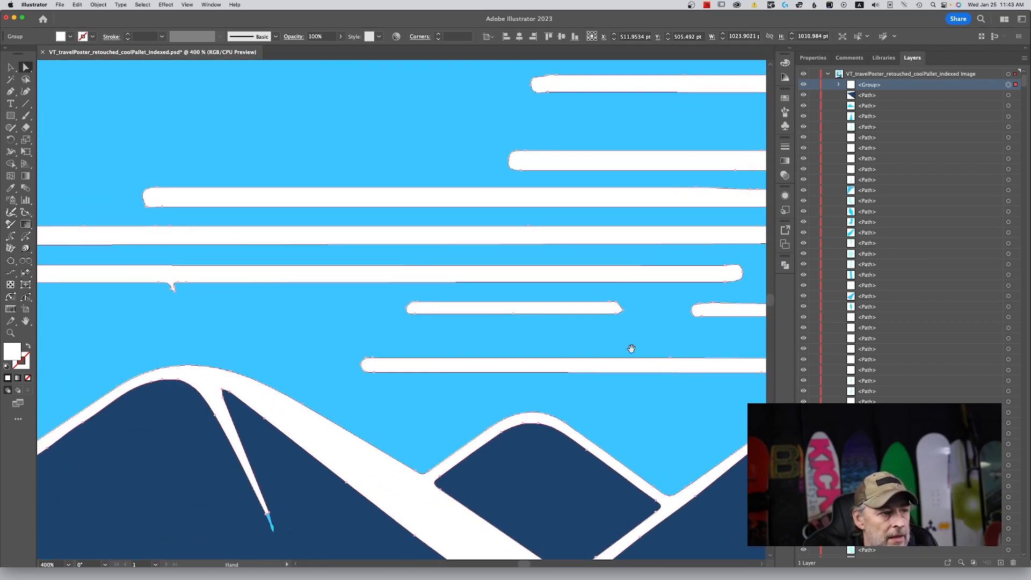
{"action": "left_click_drag", "start_coordinate": [323, 225], "coordinate": [591, 275]}
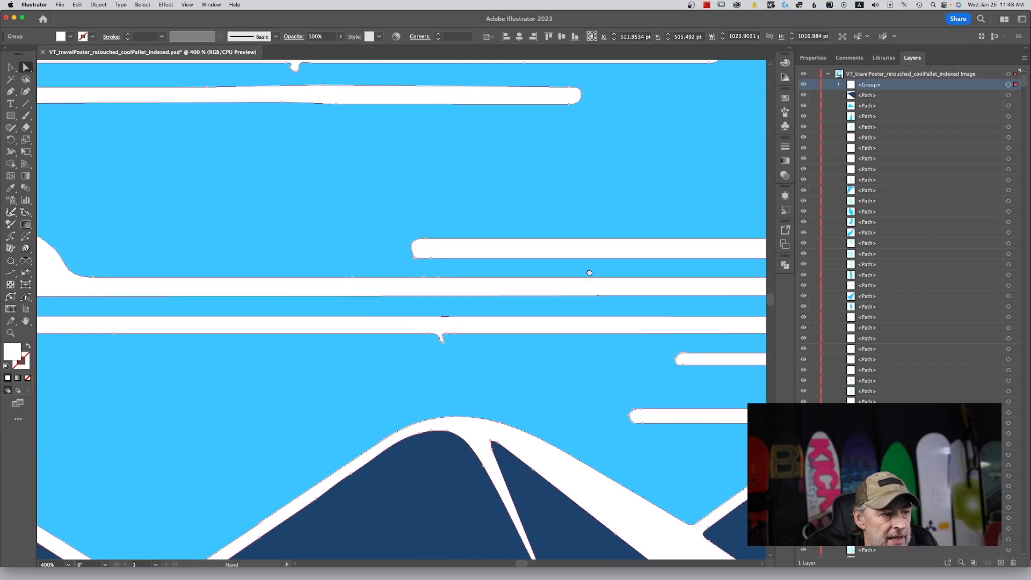
{"action": "left_click", "coordinate": [443, 344]}
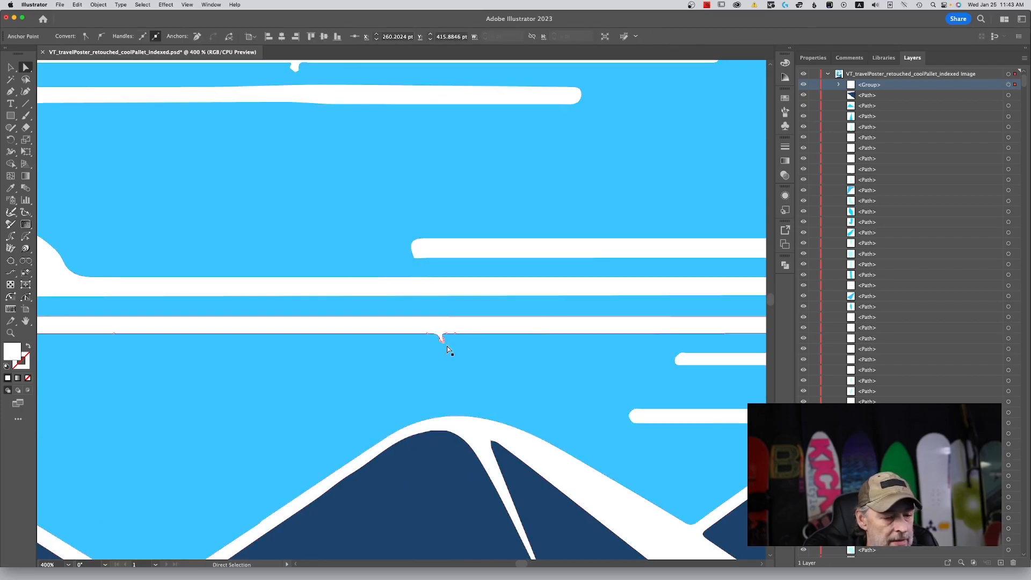
{"action": "key", "text": "Delete"}
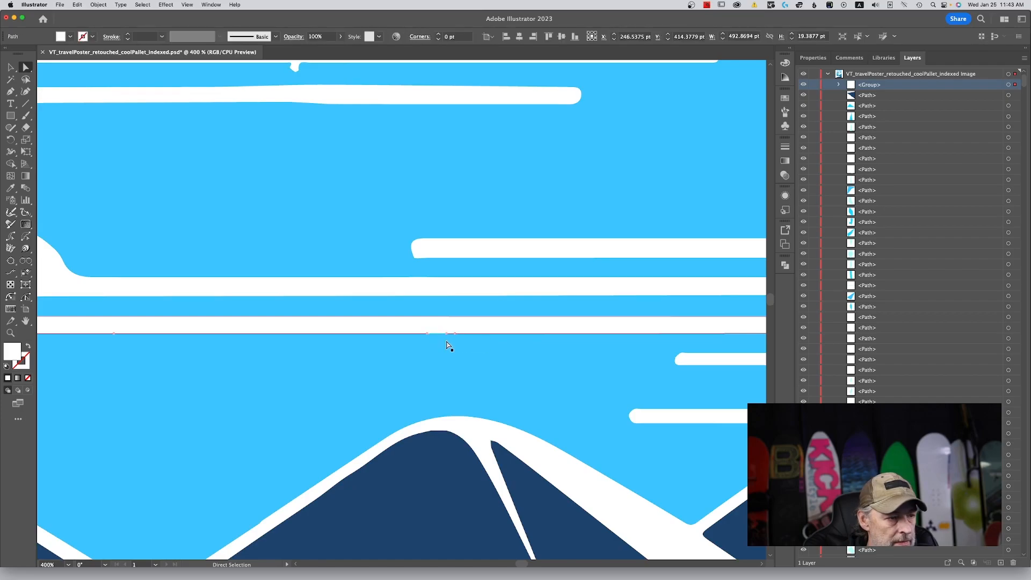
{"action": "left_click", "coordinate": [430, 336]}
{"action": "left_click", "coordinate": [428, 334], "text": "shift"}
{"action": "key", "text": "Delete"}
{"action": "key", "text": "super"}
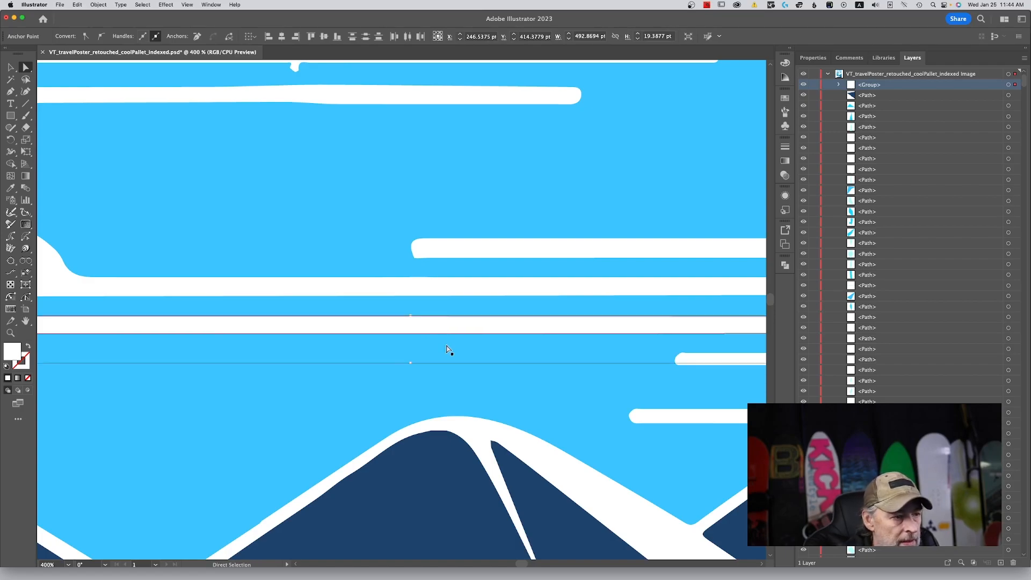
Delete the anchor points of the small bump beneath the flat-bottomed cloud near the poster's left edge.
{"action": "left_click_drag", "start_coordinate": [376, 246], "coordinate": [538, 430]}
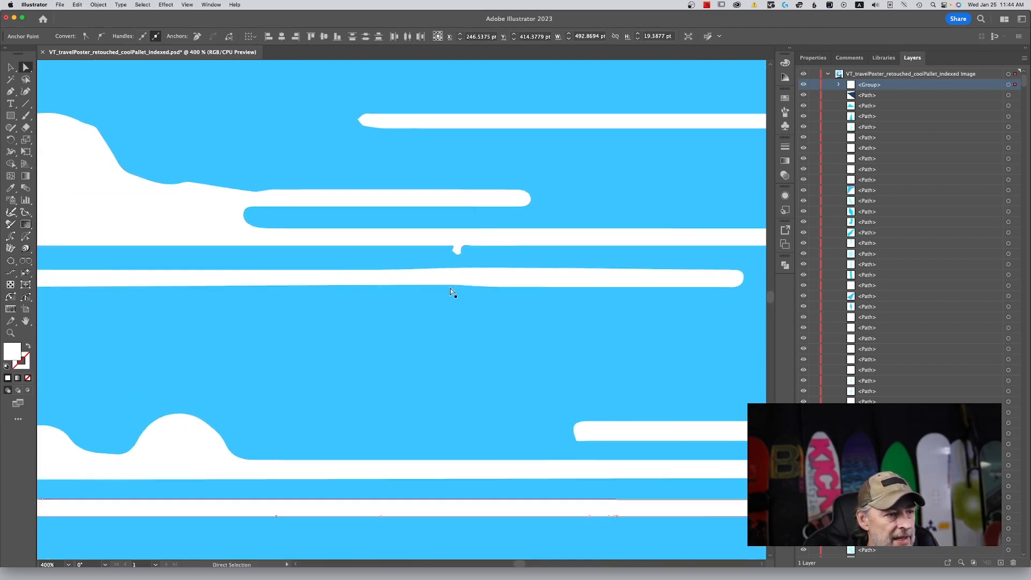
{"action": "left_click", "coordinate": [458, 249]}
{"action": "left_click_drag", "start_coordinate": [462, 260], "coordinate": [460, 256]}
{"action": "key", "text": "Delete"}
{"action": "left_click", "coordinate": [458, 254]}
{"action": "key", "text": "Delete"}
{"action": "left_click", "coordinate": [452, 250]}
{"action": "key", "text": "Delete"}
{"action": "left_click", "coordinate": [450, 246]}
{"action": "left_click", "coordinate": [473, 245]}
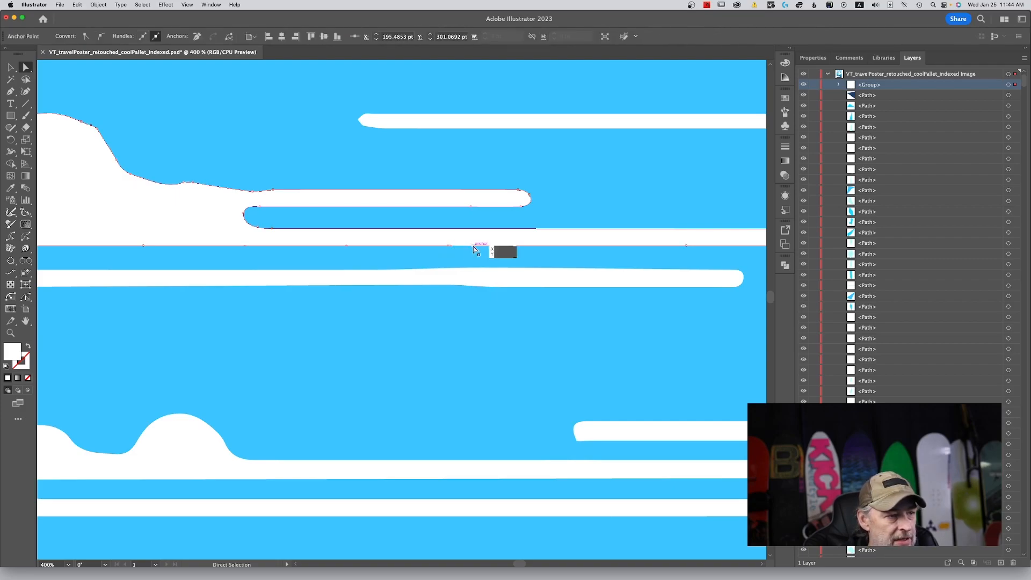
{"action": "left_click", "coordinate": [473, 246], "text": "shift"}
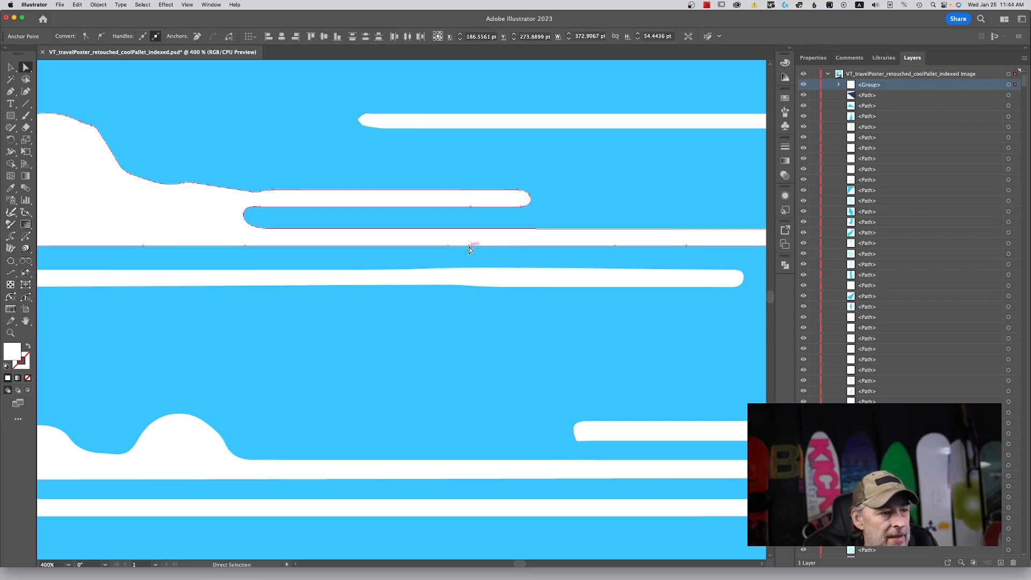
Straighten the underside of the short cloud streak at the poster's right edge by deleting its extra anchor points, then deselect.
{"action": "left_click_drag", "start_coordinate": [432, 270], "coordinate": [279, 307]}
{"action": "left_click_drag", "start_coordinate": [533, 235], "coordinate": [243, 361]}
{"action": "left_click_drag", "start_coordinate": [541, 336], "coordinate": [167, 340]}
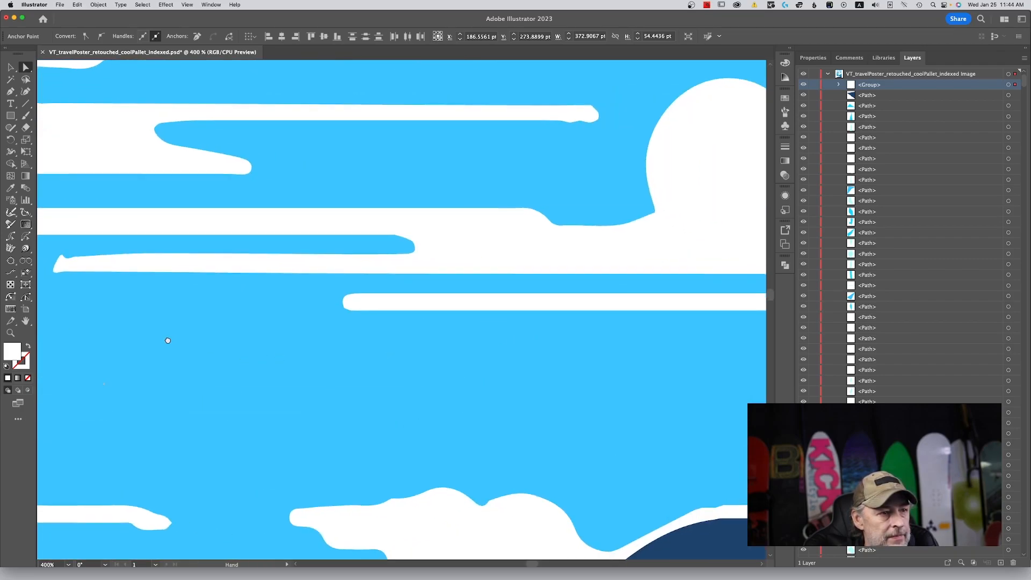
{"action": "left_click_drag", "start_coordinate": [508, 364], "coordinate": [305, 321]}
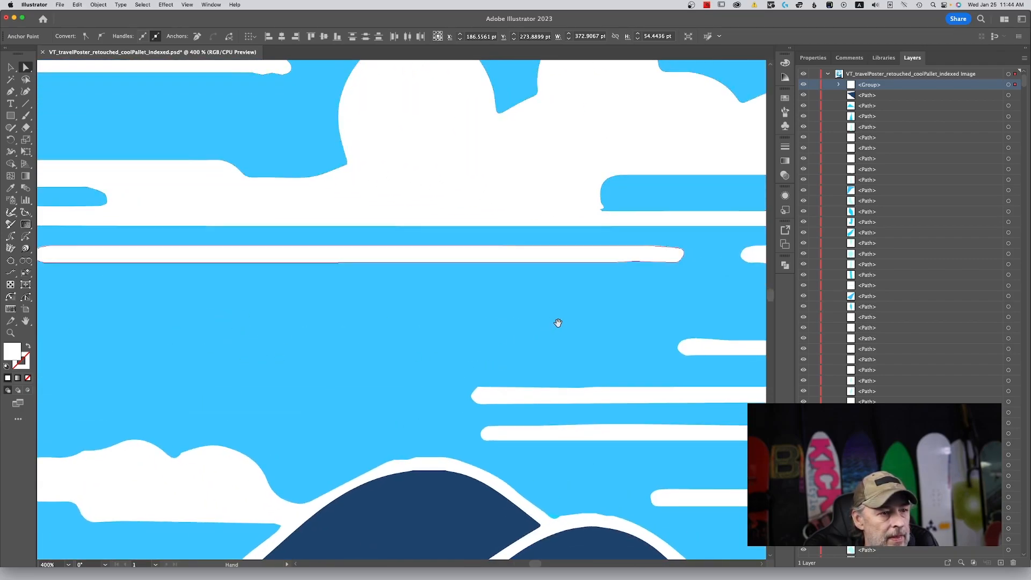
{"action": "left_click_drag", "start_coordinate": [559, 322], "coordinate": [182, 285]}
{"action": "left_click", "coordinate": [438, 231]}
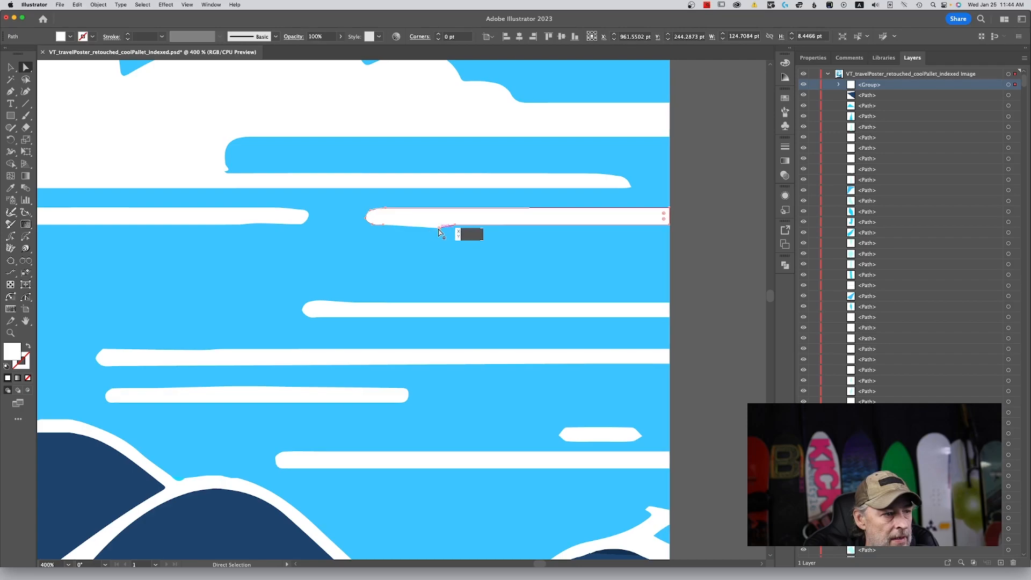
{"action": "key", "text": "Delete"}
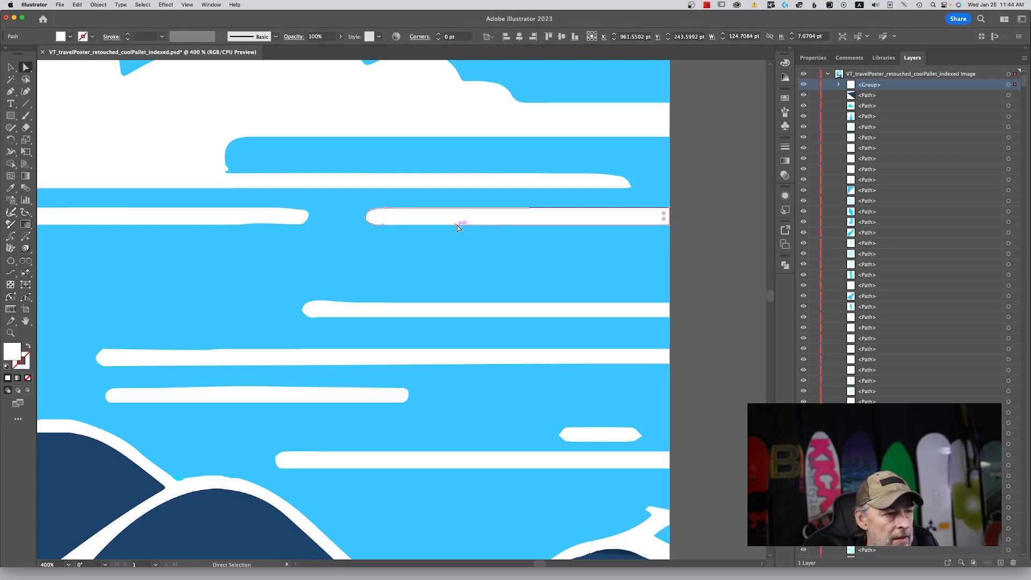
{"action": "left_click", "coordinate": [455, 224]}
{"action": "left_click", "coordinate": [385, 224], "text": "shift"}
{"action": "key", "text": "Delete"}
{"action": "key", "text": "super"}
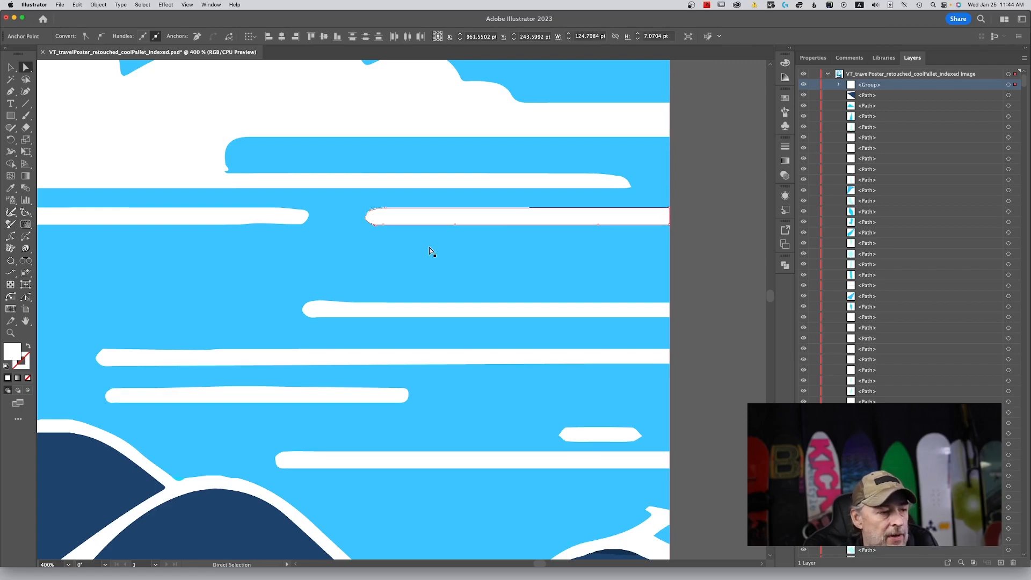
{"action": "key", "text": "super"}
{"action": "key", "text": "super+0"}
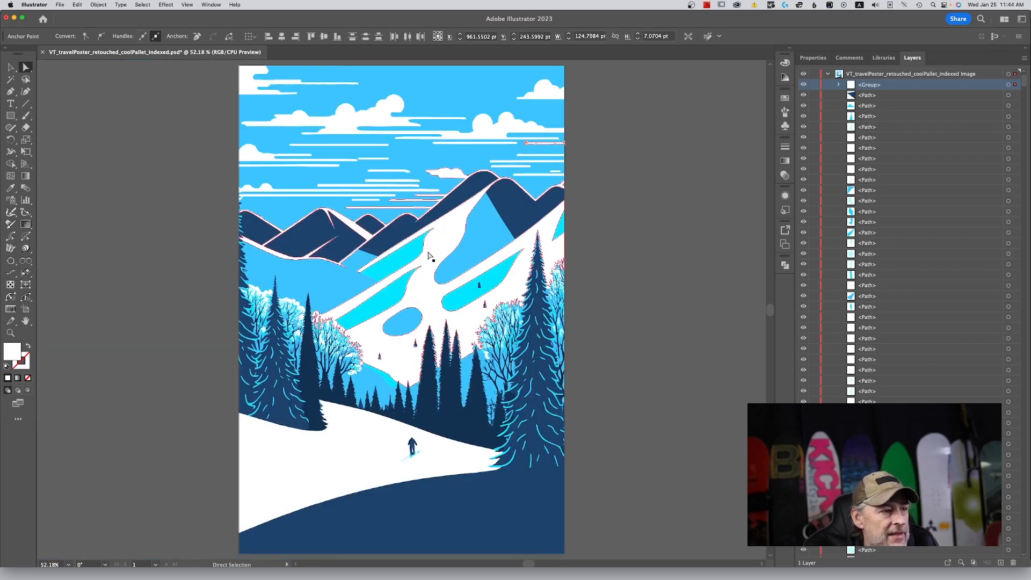
{"action": "left_click", "coordinate": [154, 104]}
Add the text VERMONT on the dark blue foreground and colour it white by sampling the snow.
{"action": "left_click", "coordinate": [10, 67]}
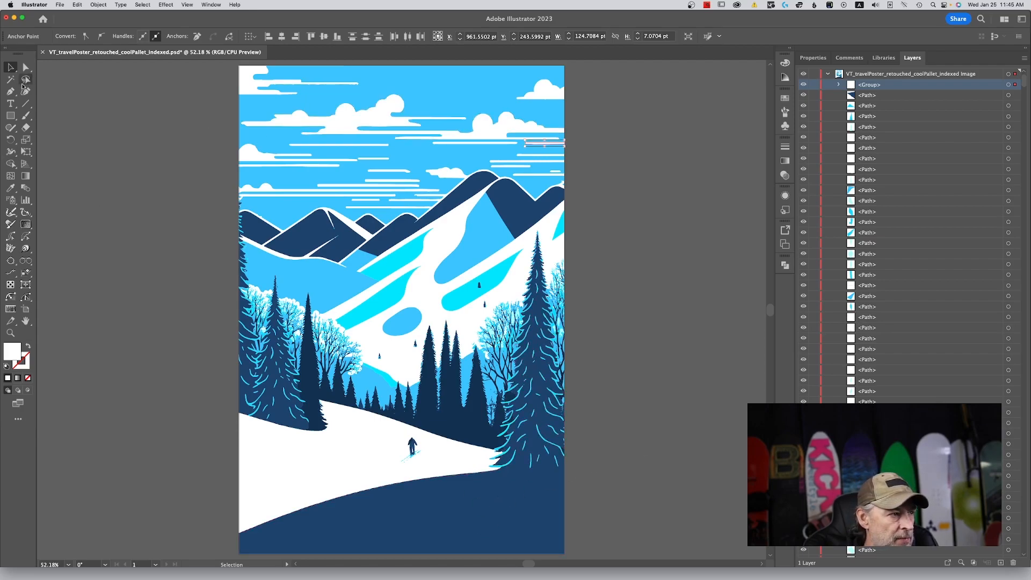
{"action": "left_click", "coordinate": [10, 104]}
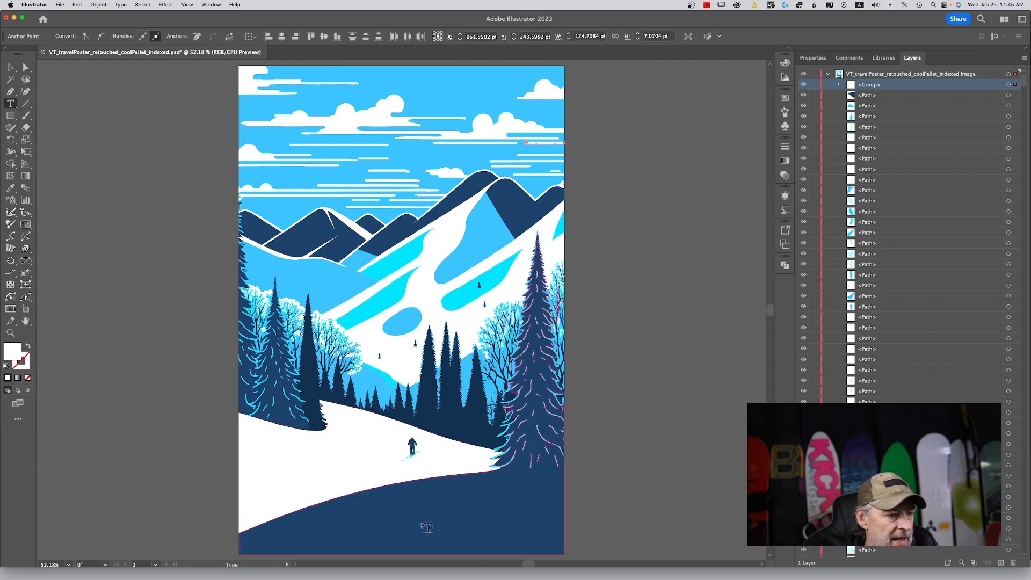
{"action": "left_click", "coordinate": [426, 515]}
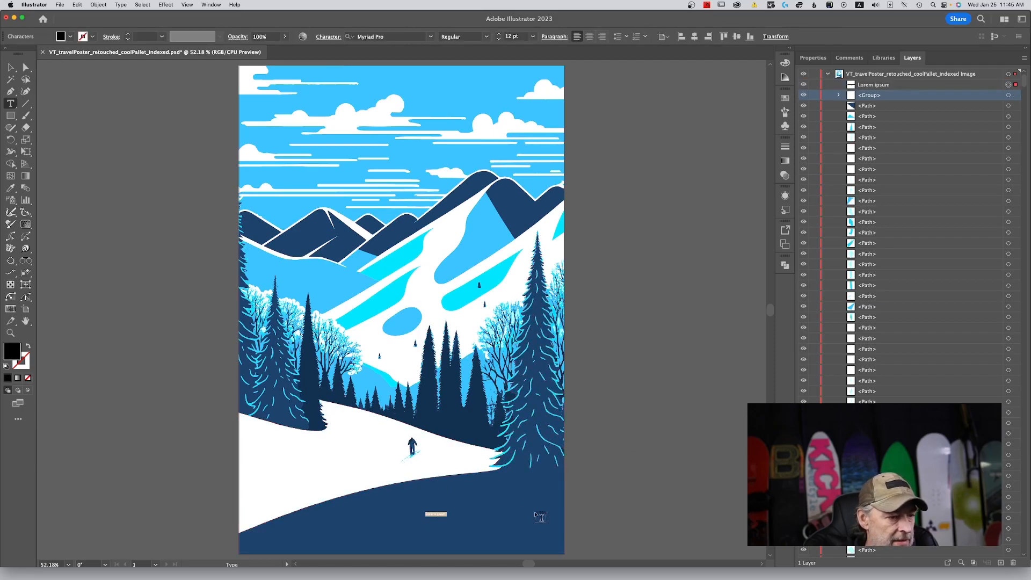
{"action": "type", "text": "VERMONT"}
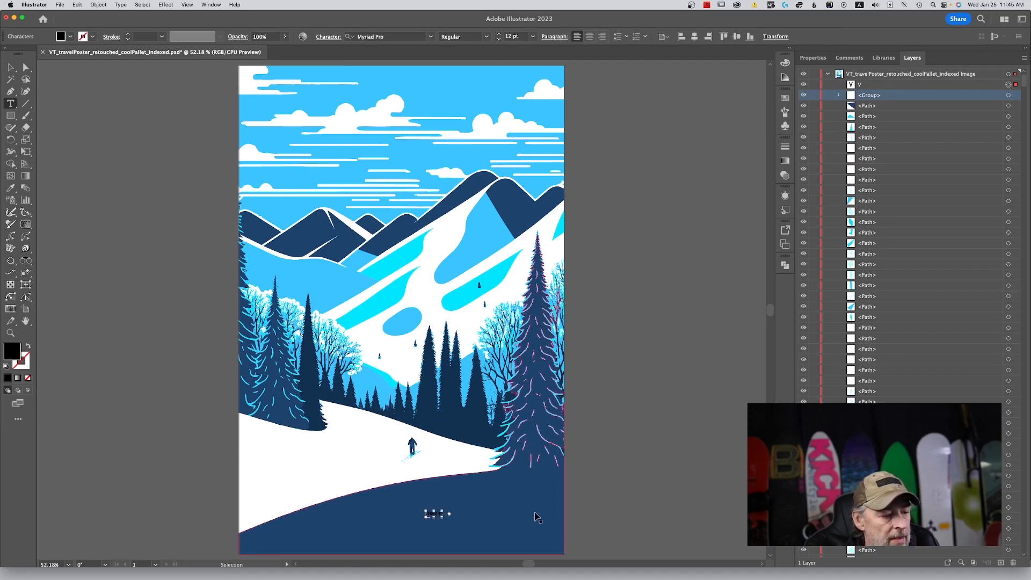
{"action": "key", "text": "super+a"}
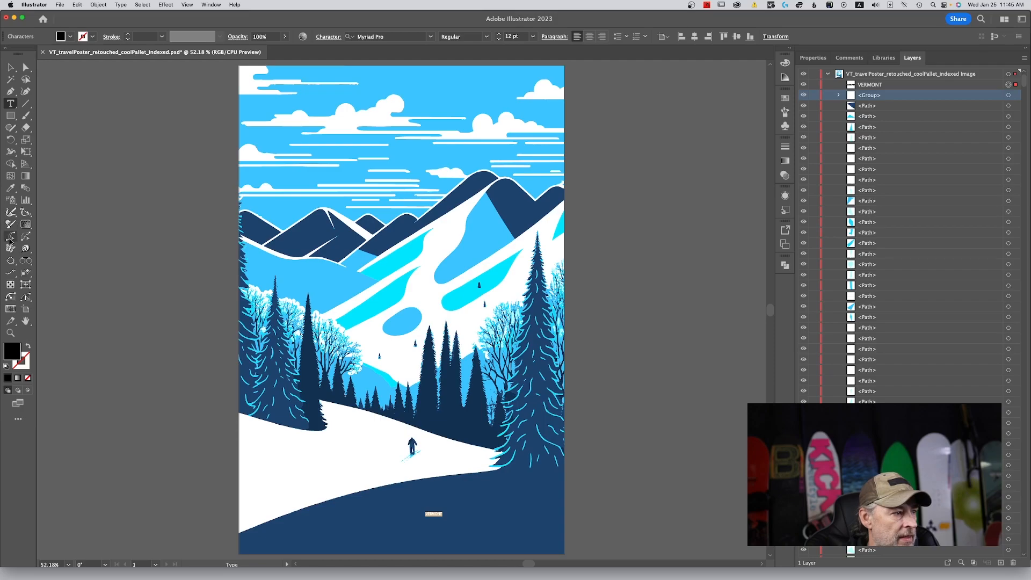
{"action": "left_click", "coordinate": [10, 188]}
{"action": "left_click", "coordinate": [342, 441]}
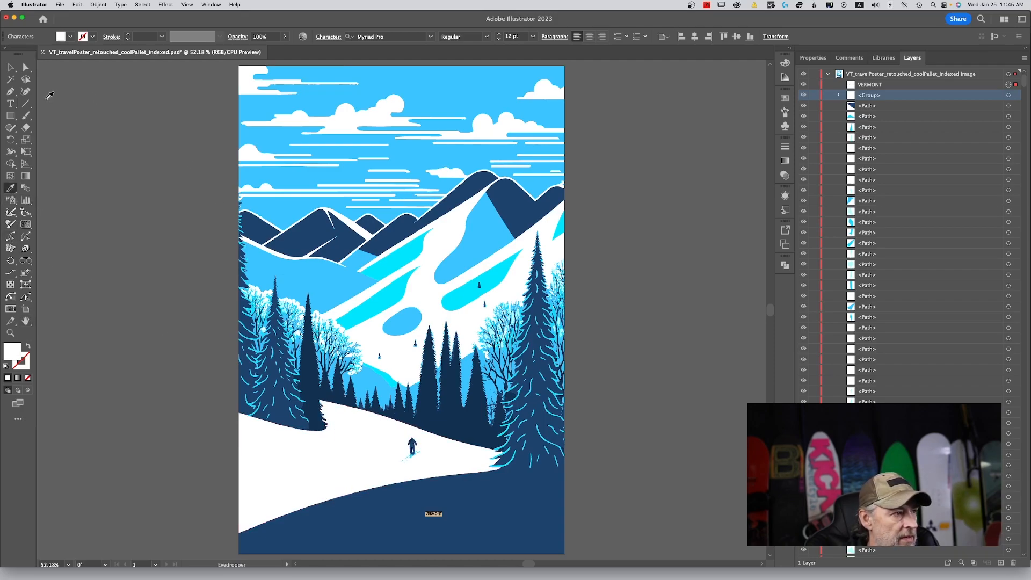
Enlarge the VERMONT text to about 113 pt and position it in the poster's lower-right corner.
{"action": "key", "text": "v"}
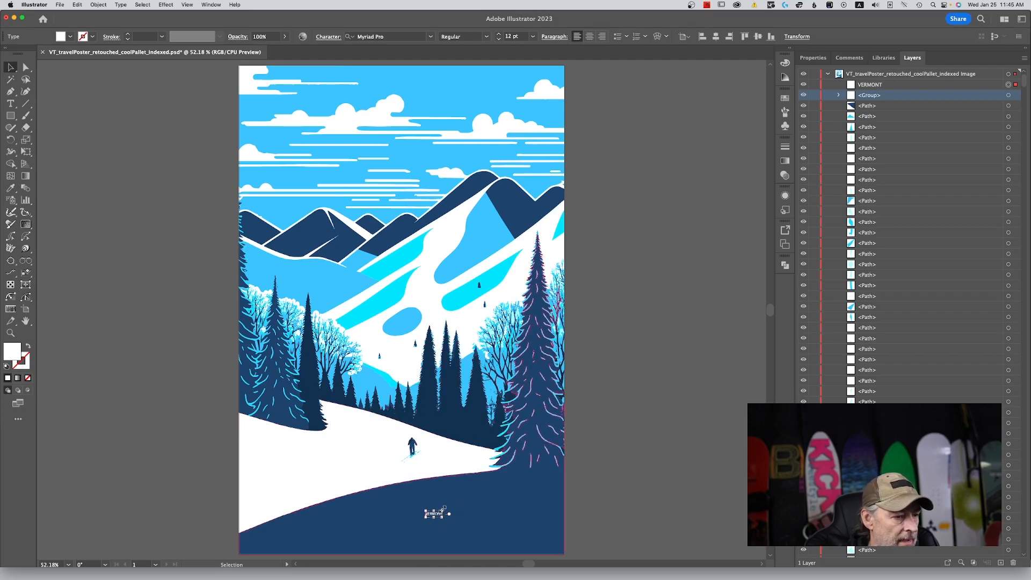
{"action": "left_click_drag", "start_coordinate": [443, 508], "coordinate": [579, 438]}
{"action": "left_click_drag", "start_coordinate": [508, 502], "coordinate": [478, 527]}
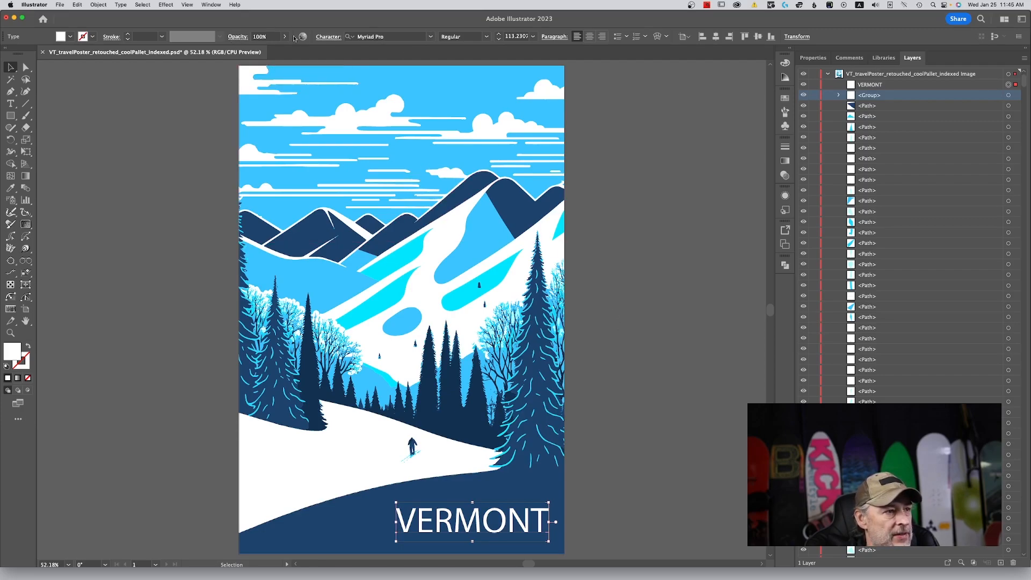
Set the font of the VERMONT text to Black Arcade.
{"action": "left_click", "coordinate": [324, 43]}
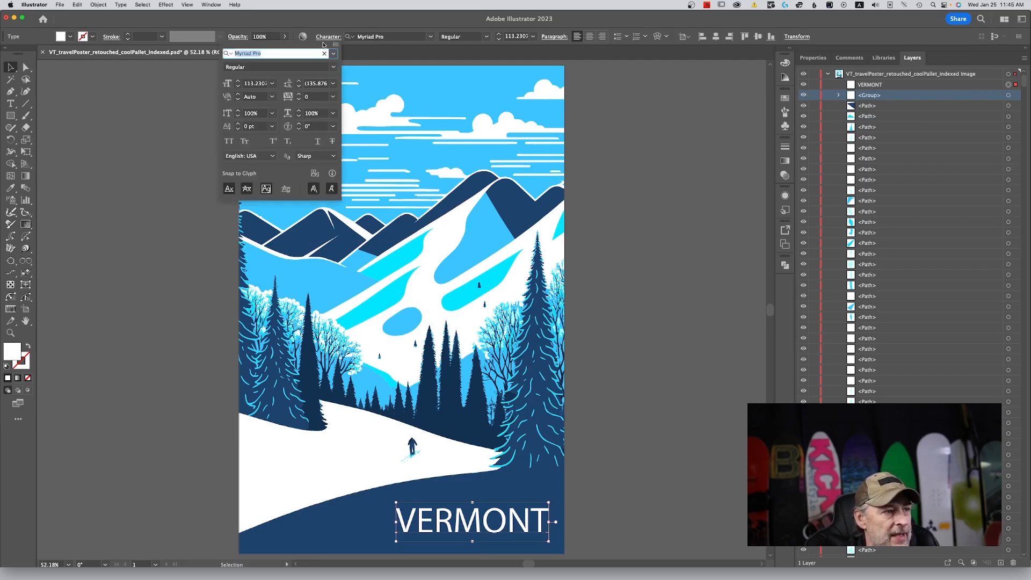
{"action": "left_click", "coordinate": [334, 53]}
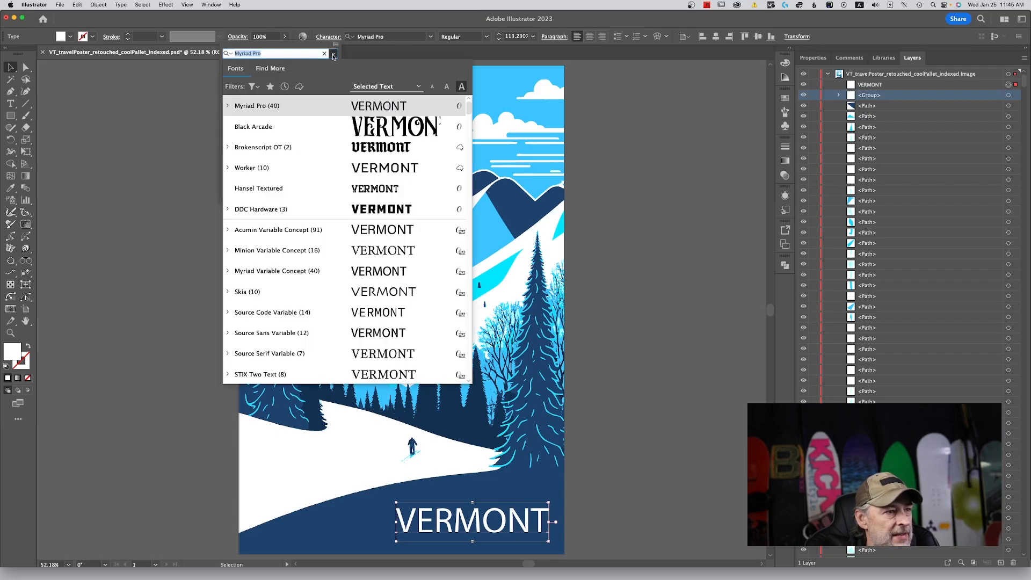
{"action": "left_click", "coordinate": [377, 123]}
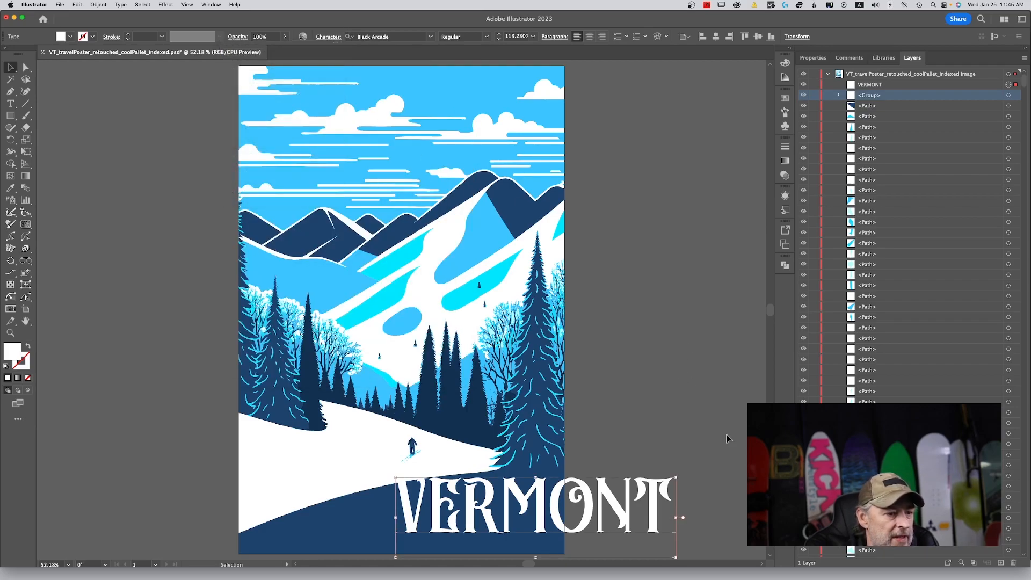
Scale down the VERMONT text proportionally and place it inside the poster's lower-right corner on the dark blue foreground, leaving it deselected.
{"action": "left_click_drag", "start_coordinate": [677, 476], "coordinate": [581, 502]}
{"action": "left_click_drag", "start_coordinate": [522, 519], "coordinate": [497, 520]}
{"action": "left_click", "coordinate": [690, 409]}
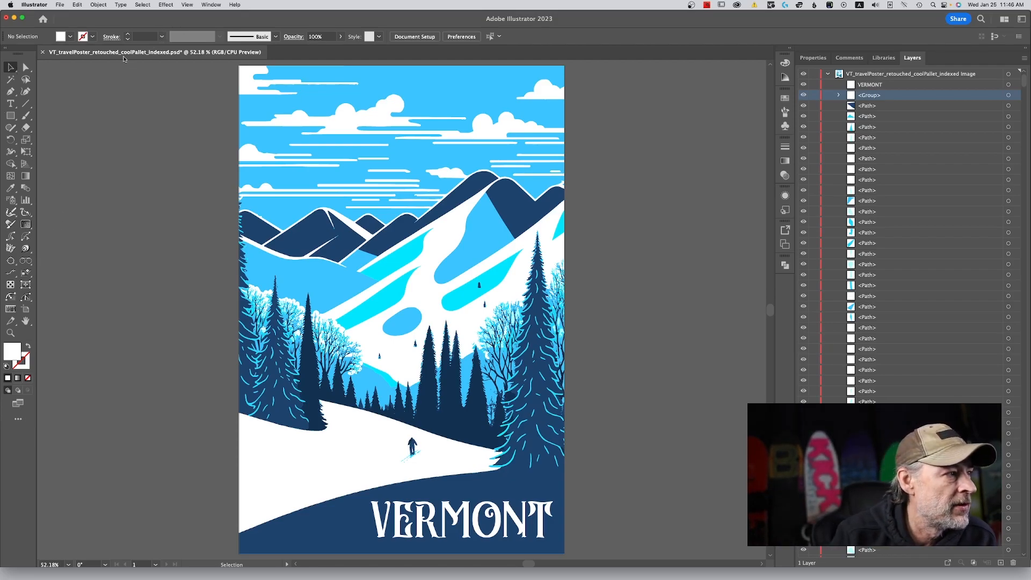
Open VectorFirstAid, select all artwork on the layer and run a manual checkup of the selection for all issues.
{"action": "left_click", "coordinate": [214, 5]}
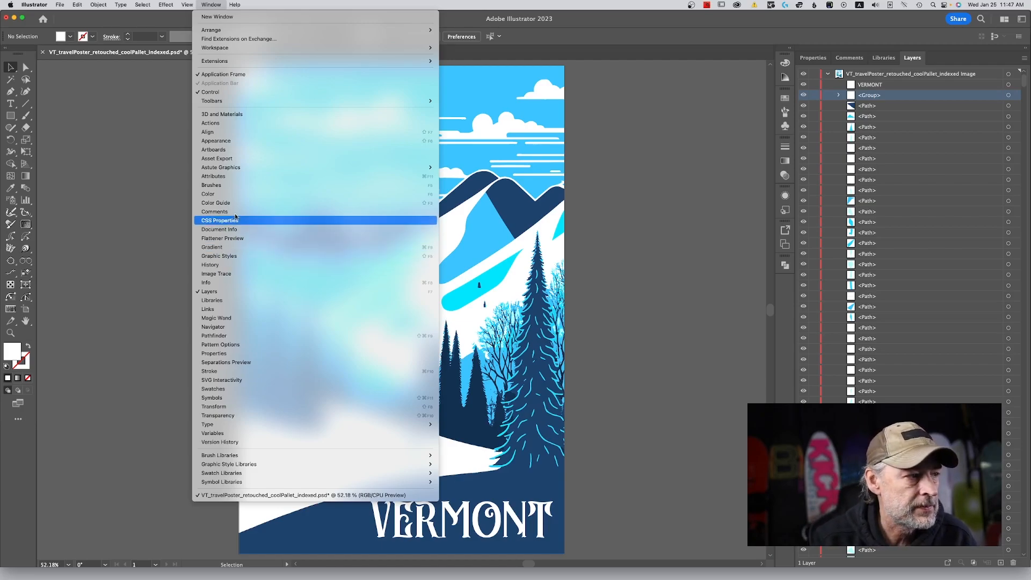
{"action": "mouse_move", "coordinate": [284, 167]}
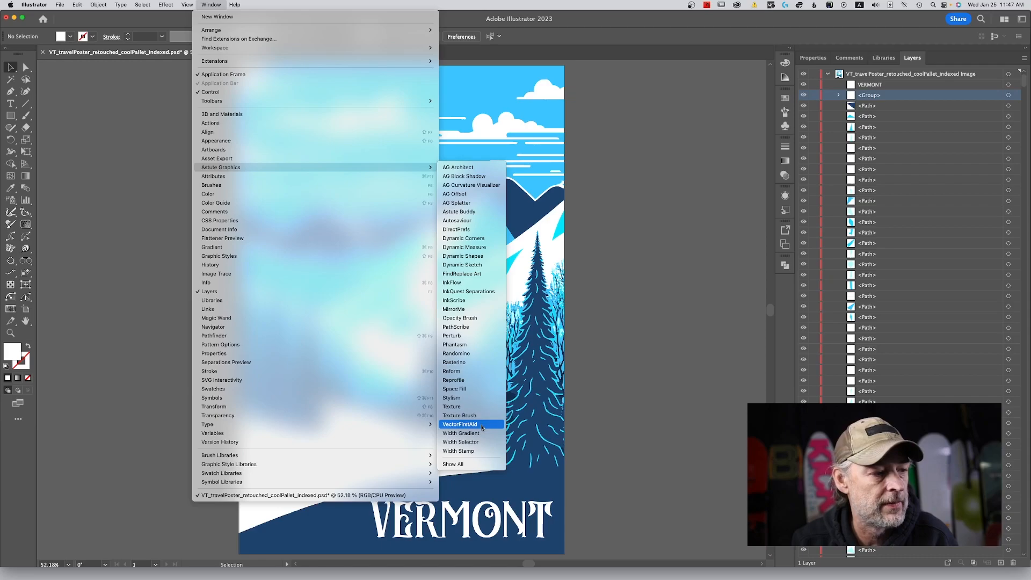
{"action": "left_click", "coordinate": [482, 427]}
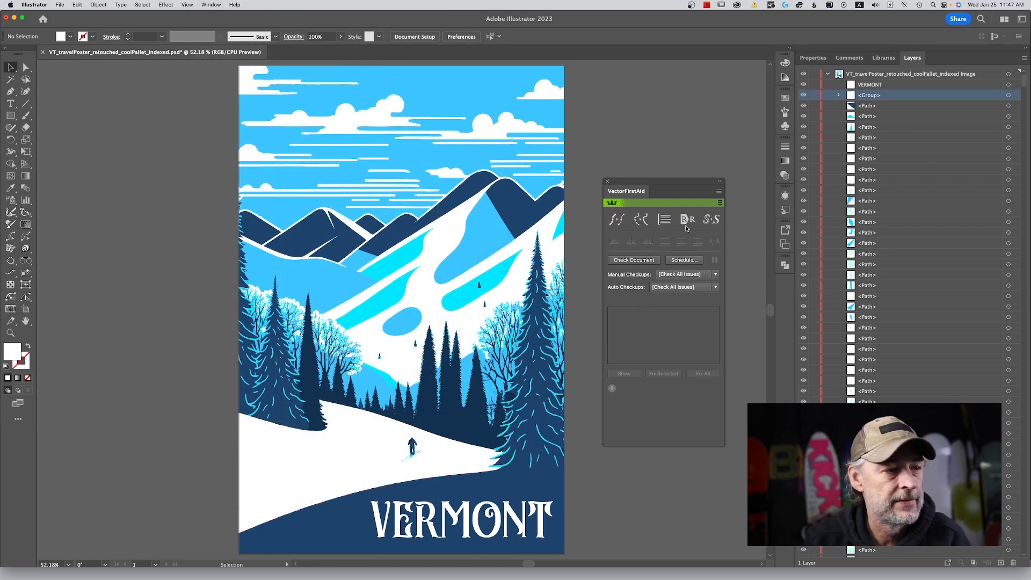
{"action": "left_click", "coordinate": [1008, 75]}
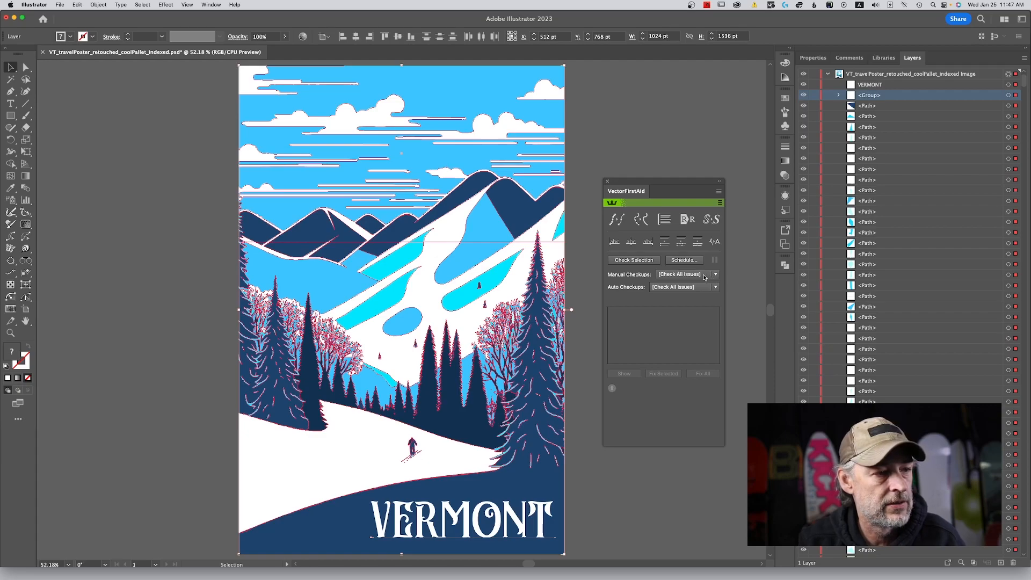
{"action": "left_click", "coordinate": [648, 262]}
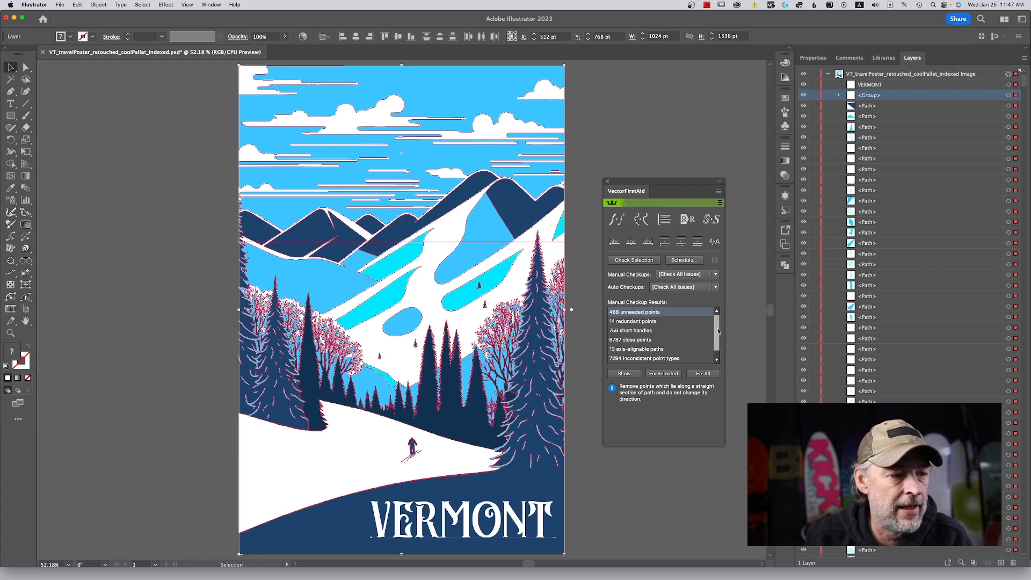
Review the list of checkup results and fix all the listed issues in the selected artwork.
{"action": "scroll", "coordinate": [718, 333], "scroll_direction": "down", "scroll_amount": 1}
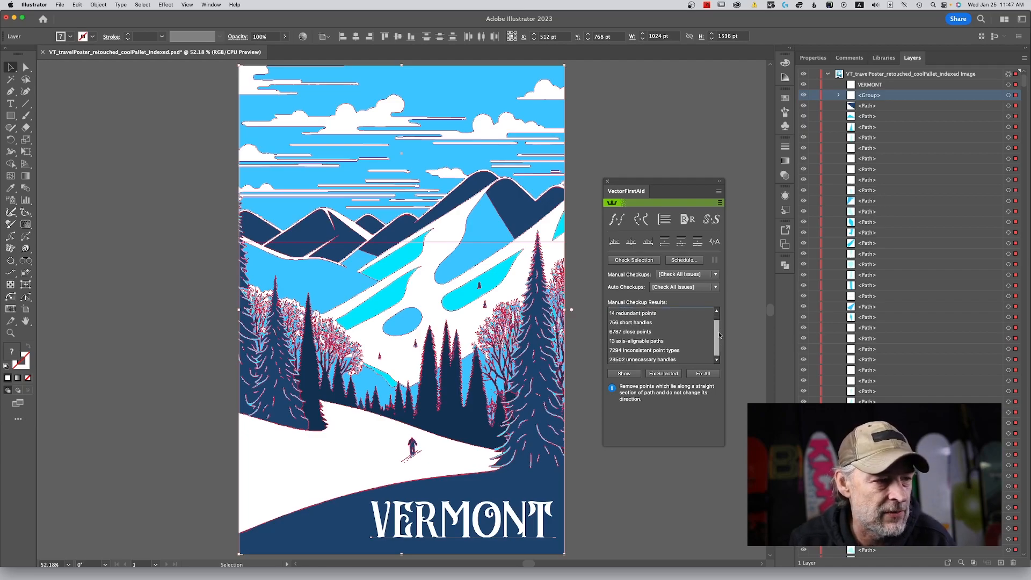
{"action": "left_click_drag", "start_coordinate": [719, 332], "coordinate": [720, 317]}
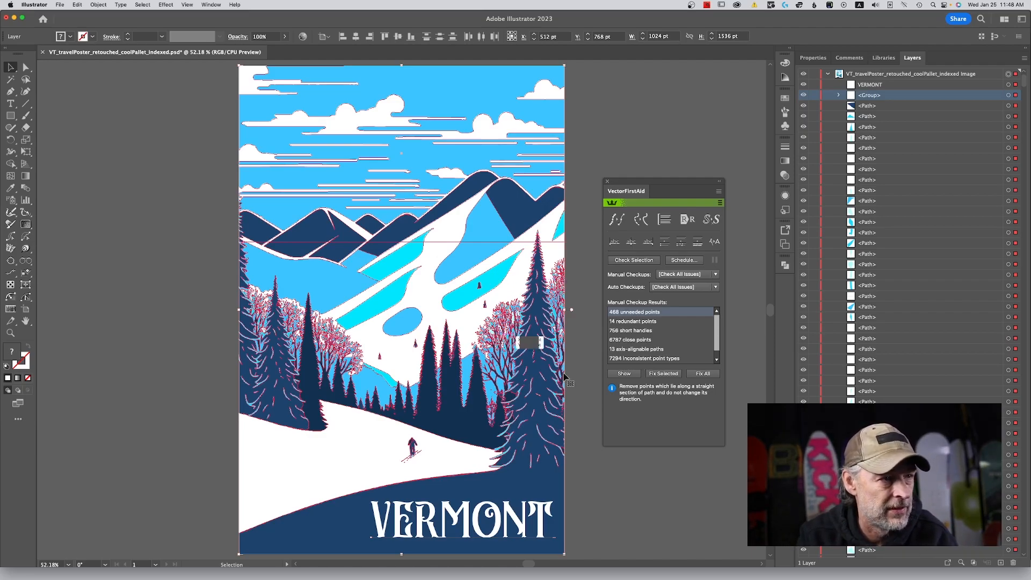
{"action": "left_click", "coordinate": [699, 379]}
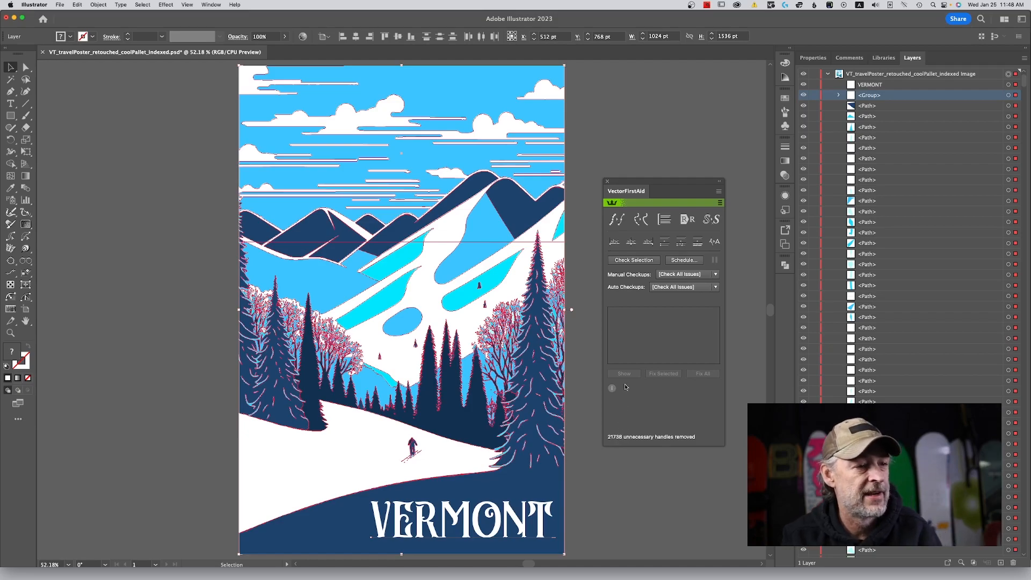
Remove the excess anchor points from the selected artwork with VectorFirstAid and rejoin its separated paths.
{"action": "left_click", "coordinate": [617, 222]}
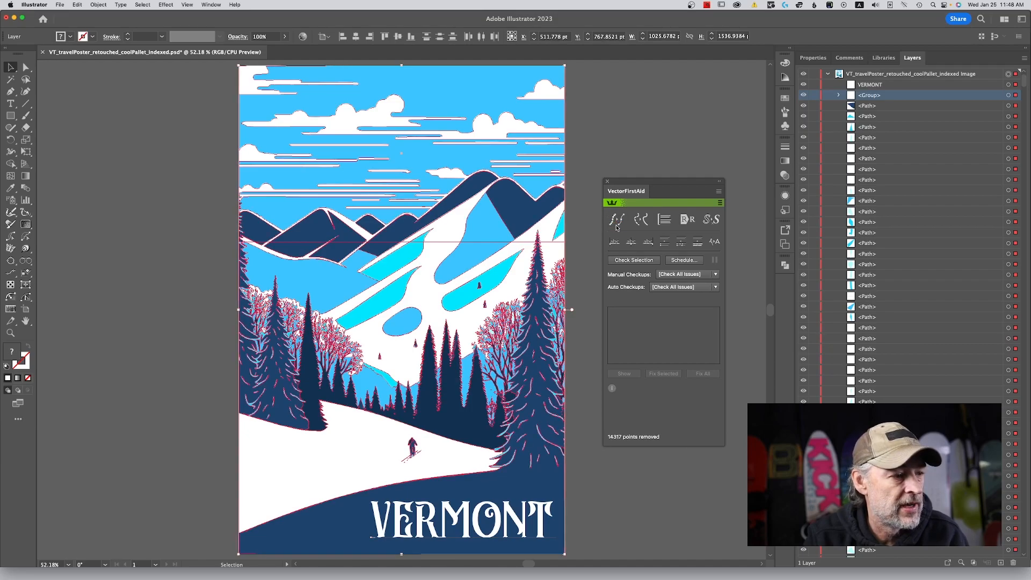
{"action": "left_click", "coordinate": [640, 220]}
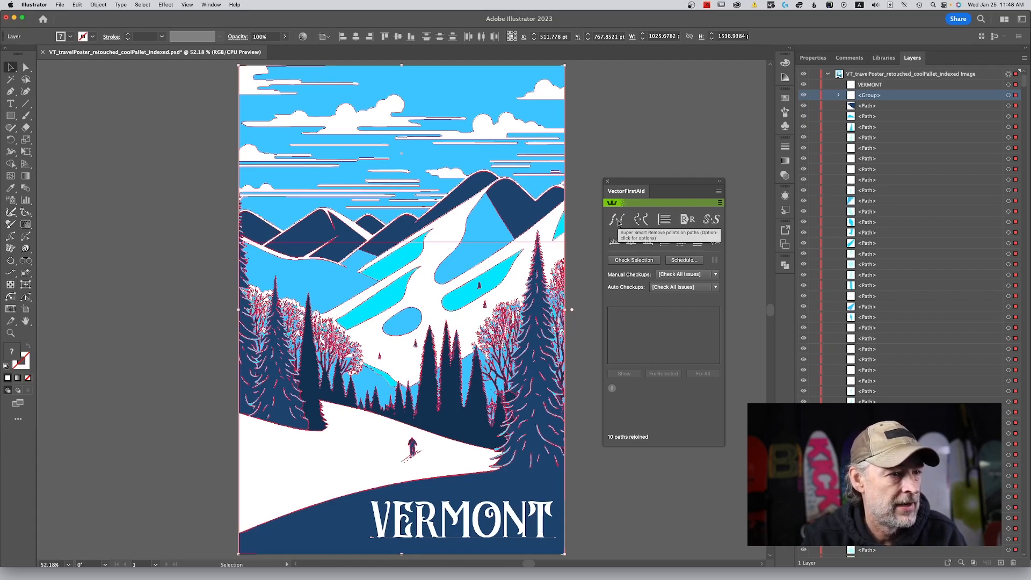
Recheck the selected artwork, fix all remaining issues, then deselect the artwork and close VectorFirstAid.
{"action": "left_click", "coordinate": [650, 262]}
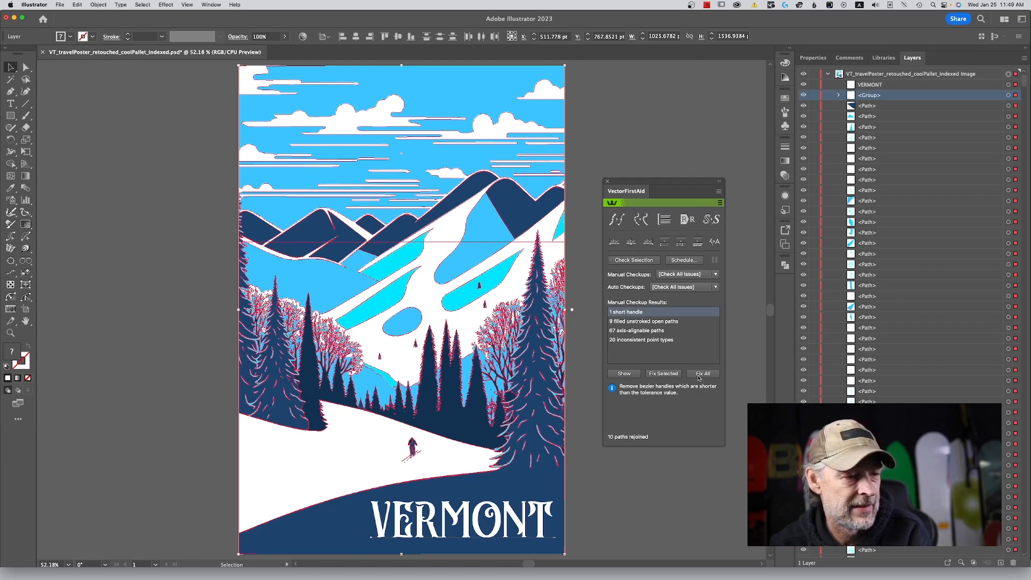
{"action": "left_click", "coordinate": [677, 342], "text": "shift"}
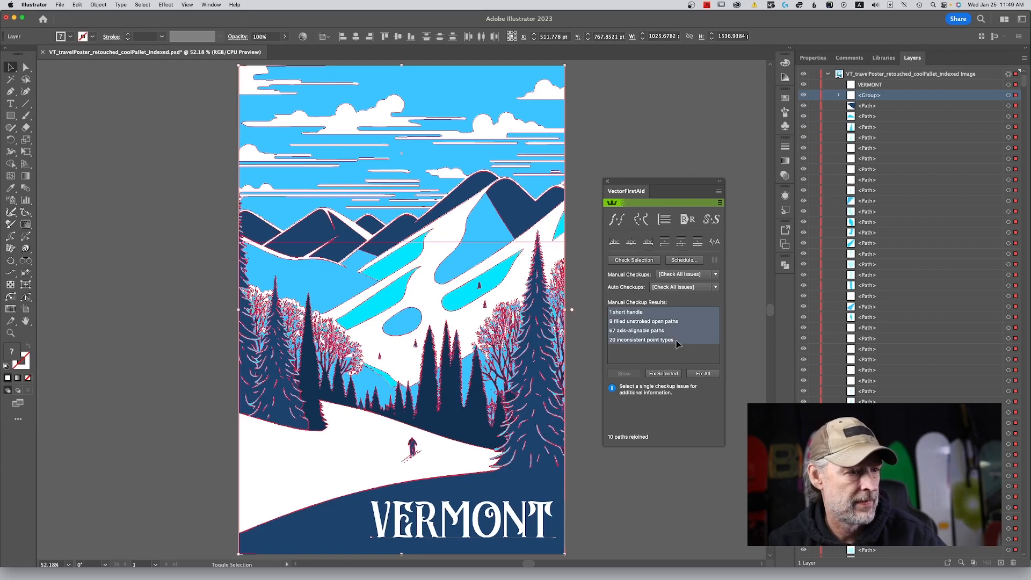
{"action": "left_click", "coordinate": [704, 374]}
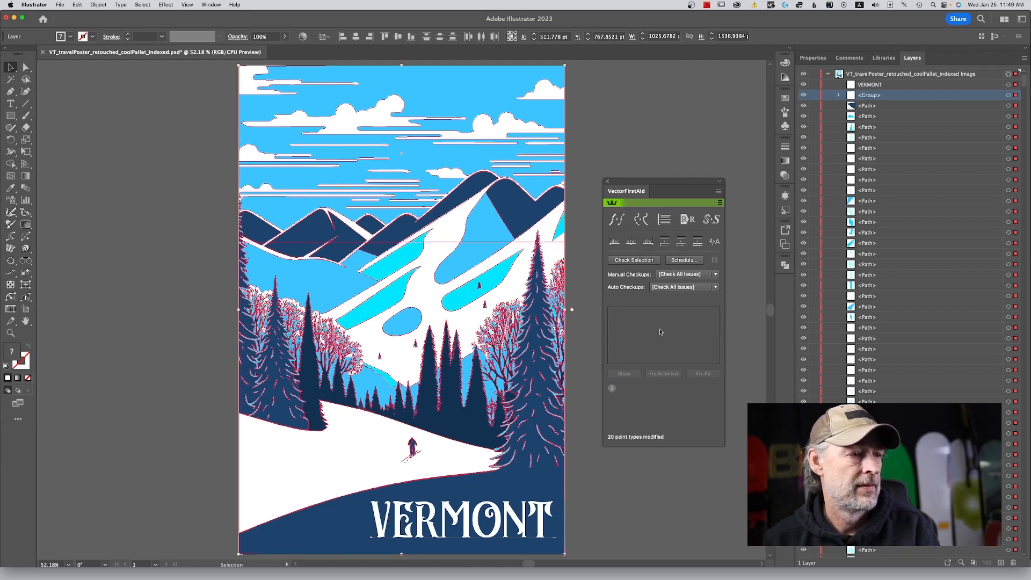
{"action": "left_click", "coordinate": [585, 348]}
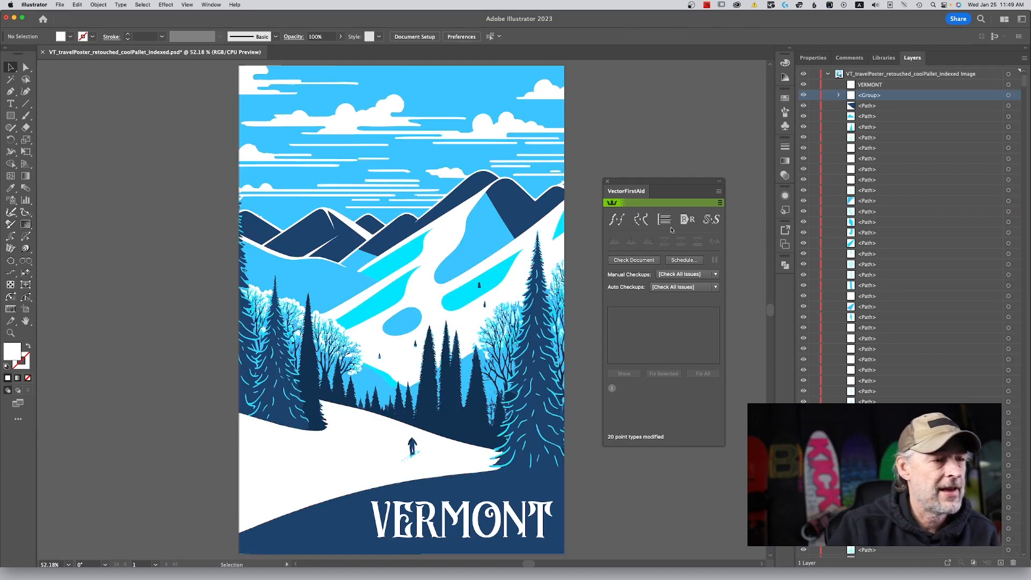
{"action": "left_click", "coordinate": [608, 183]}
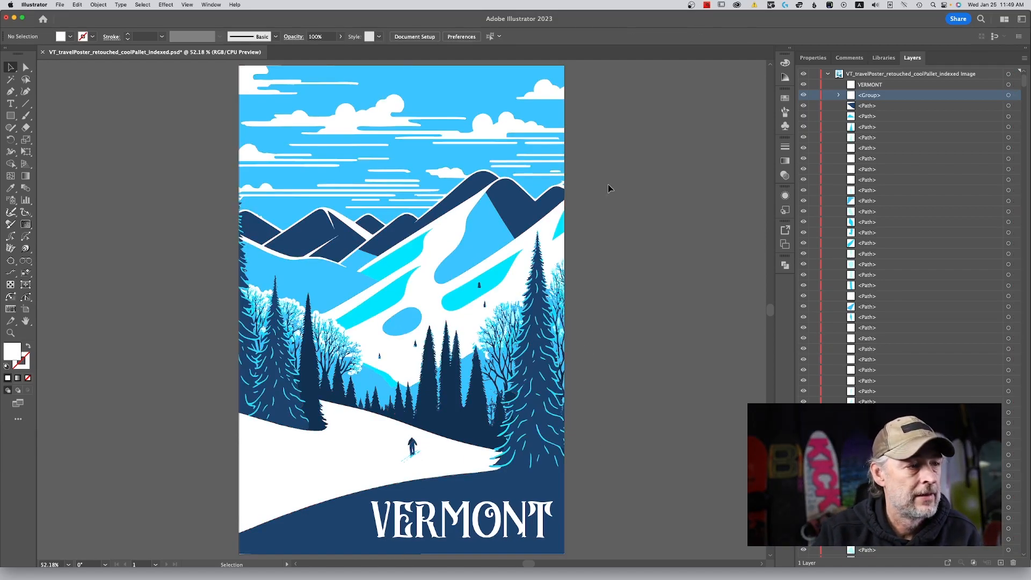
Save the poster as an Adobe Illustrator file named VT_travelPoster_retouched_coolPallet_indexed_final.ai, accepting the Illustrator 2020 save options.
{"action": "left_click", "coordinate": [60, 4]}
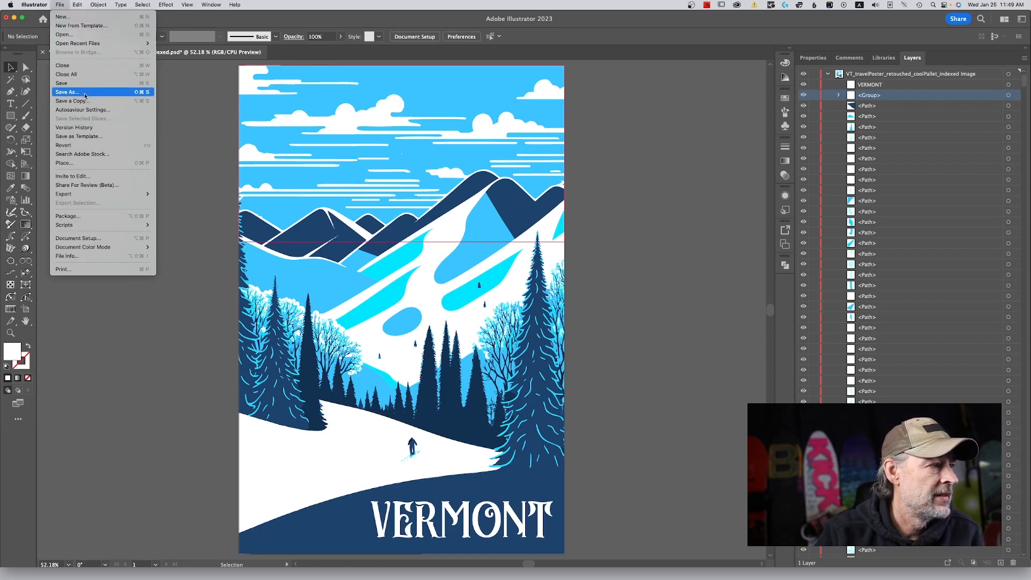
{"action": "left_click", "coordinate": [68, 92]}
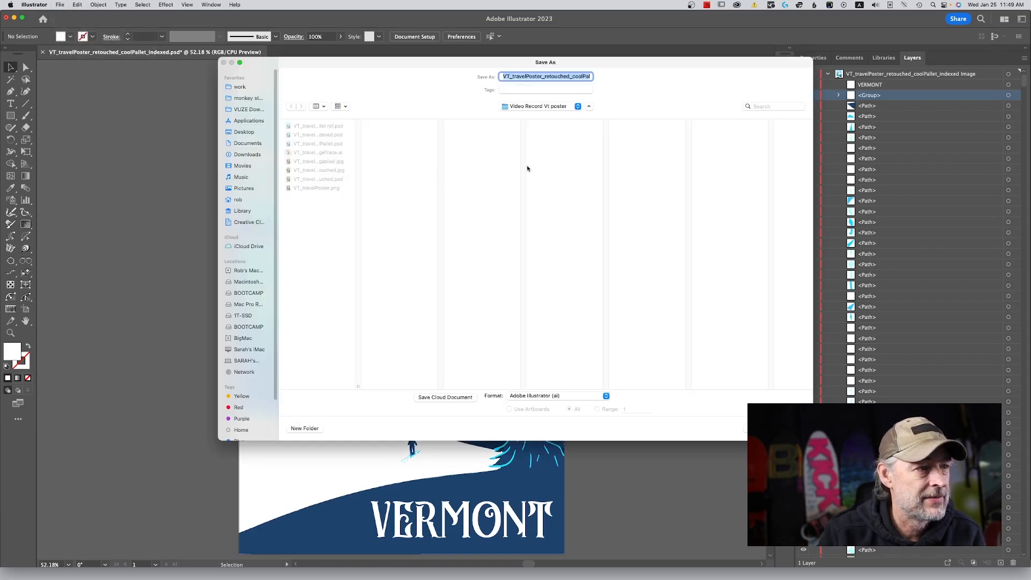
{"action": "left_click", "coordinate": [569, 77]}
{"action": "mouse_move", "coordinate": [568, 77]}
{"action": "left_mouse_down"}
{"action": "mouse_move", "coordinate": [599, 78]}
{"action": "mouse_move", "coordinate": [580, 78]}
{"action": "left_mouse_up"}
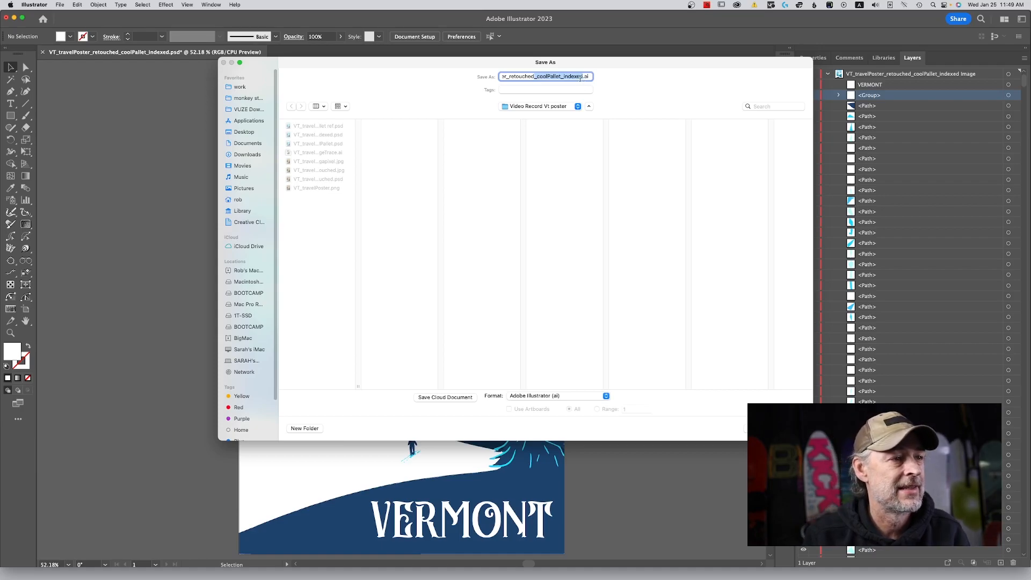
{"action": "left_click", "coordinate": [584, 78]}
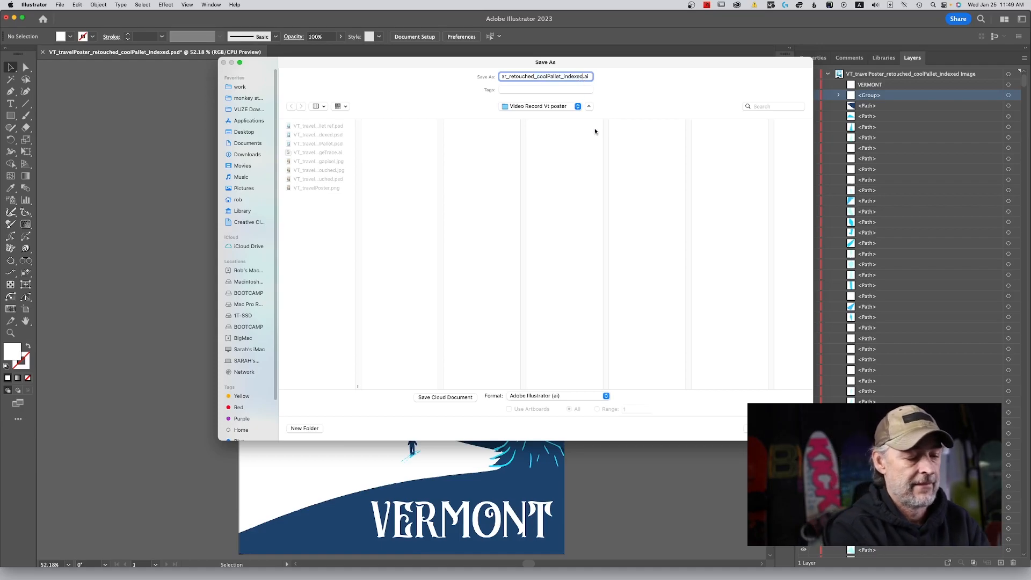
{"action": "type", "text": "_fival"}
{"action": "key", "text": "BackSpace"}
{"action": "key", "text": "BackSpace"}
{"action": "key", "text": "BackSpace"}
{"action": "type", "text": "nal"}
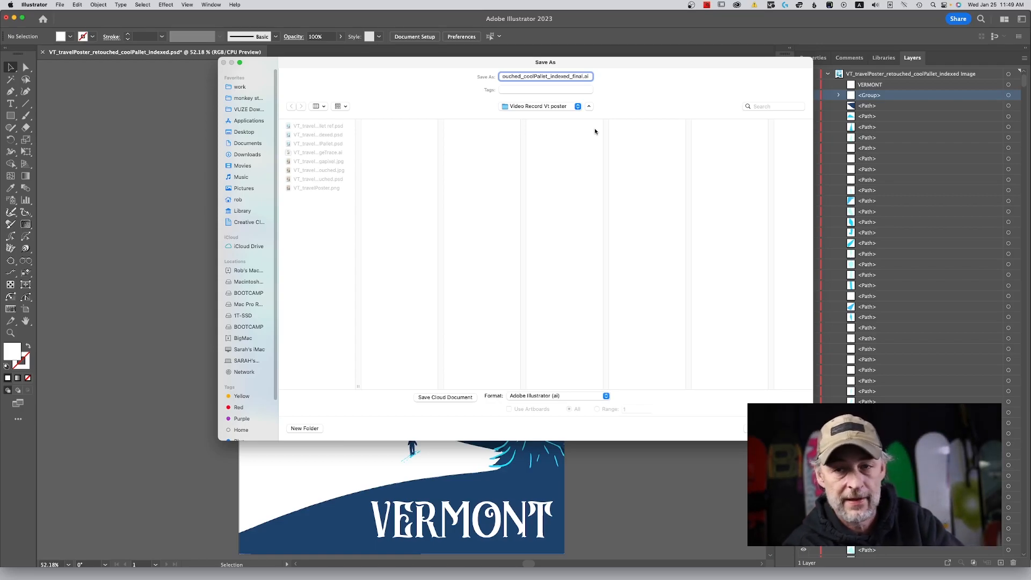
{"action": "key", "text": "Return"}
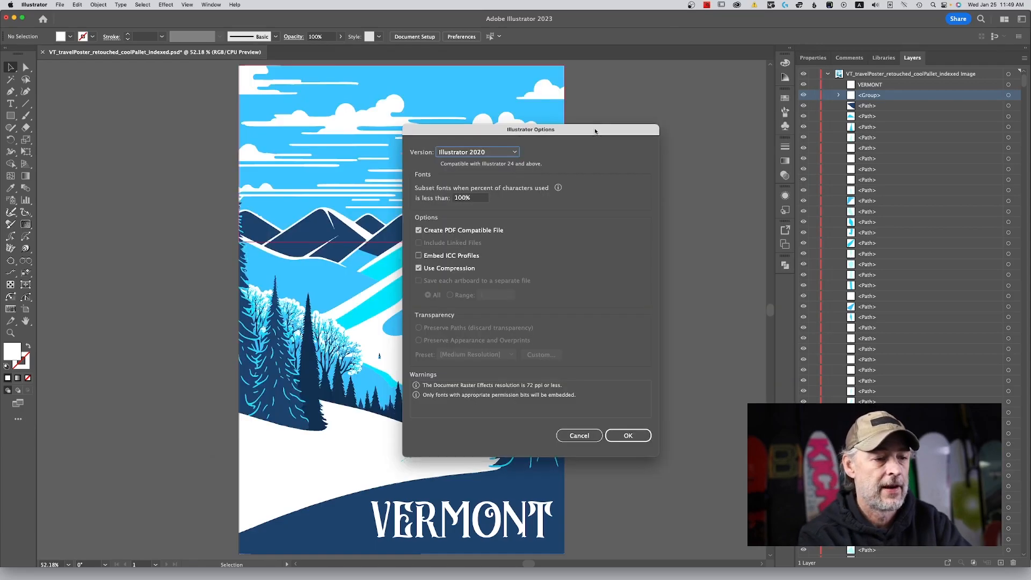
{"action": "left_click", "coordinate": [627, 436]}
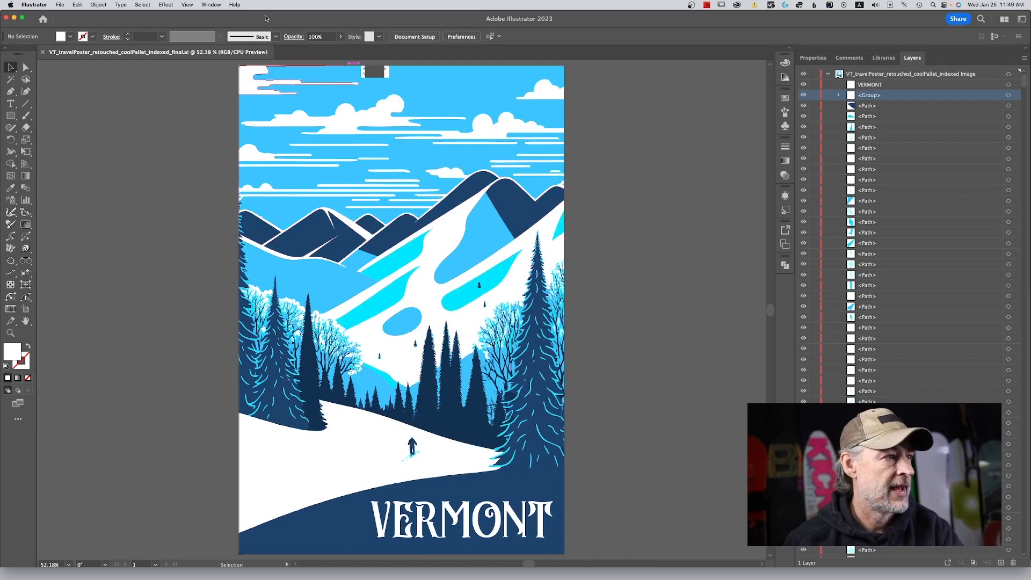
{"action": "left_click", "coordinate": [187, 5]}
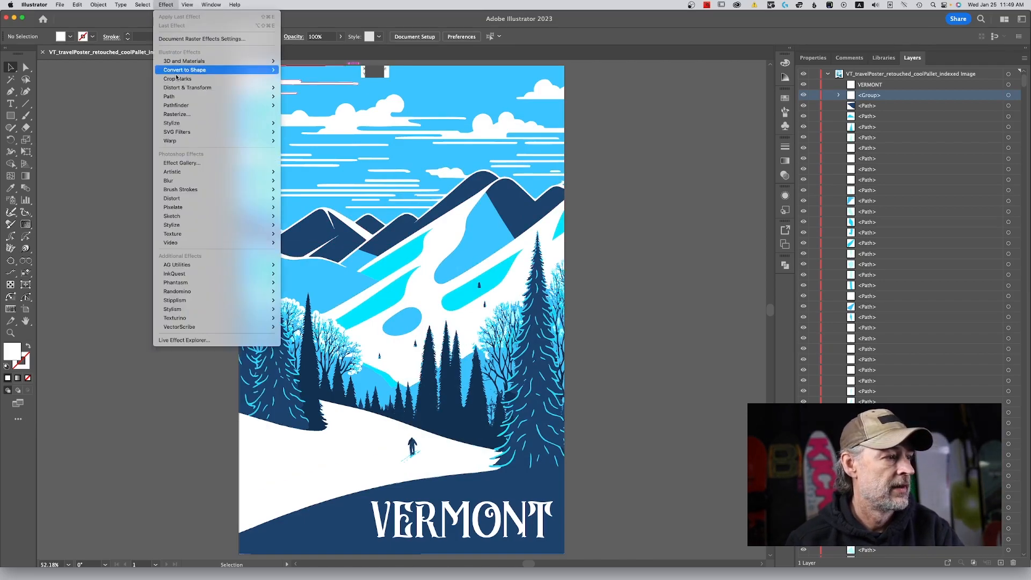
{"action": "mouse_move", "coordinate": [152, 2]}
{"action": "mouse_move", "coordinate": [186, 4]}
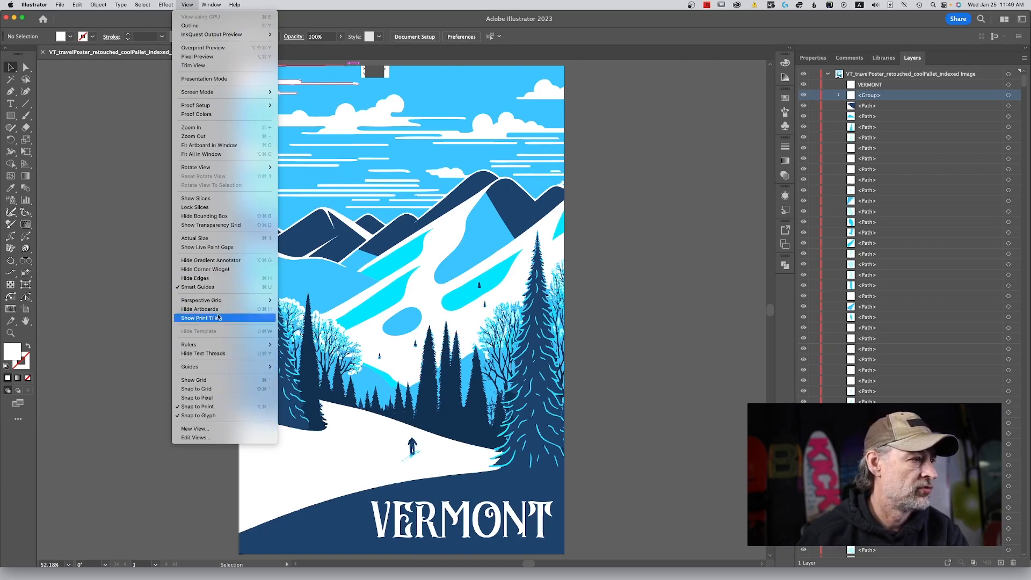
{"action": "left_click", "coordinate": [277, 3]}
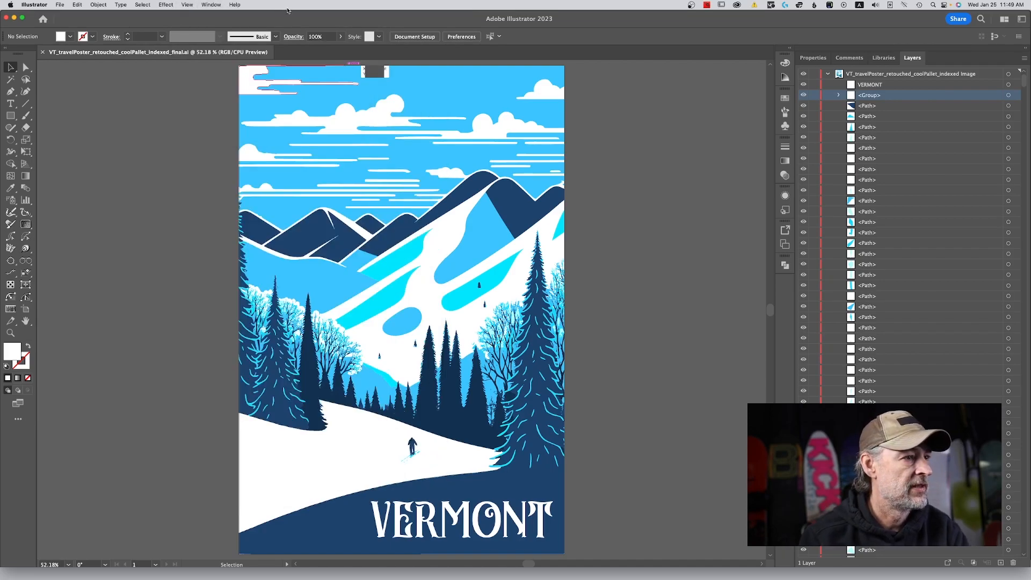
Display the finished poster in full screen mode and fit the whole artboard to the window.
{"action": "key", "text": "f"}
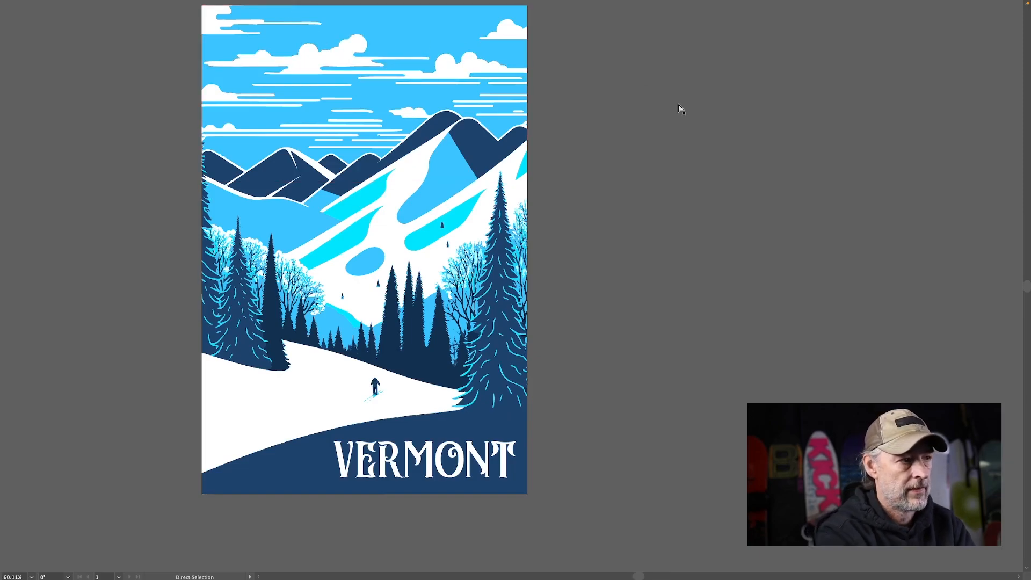
{"action": "key", "text": "ctrl+0"}
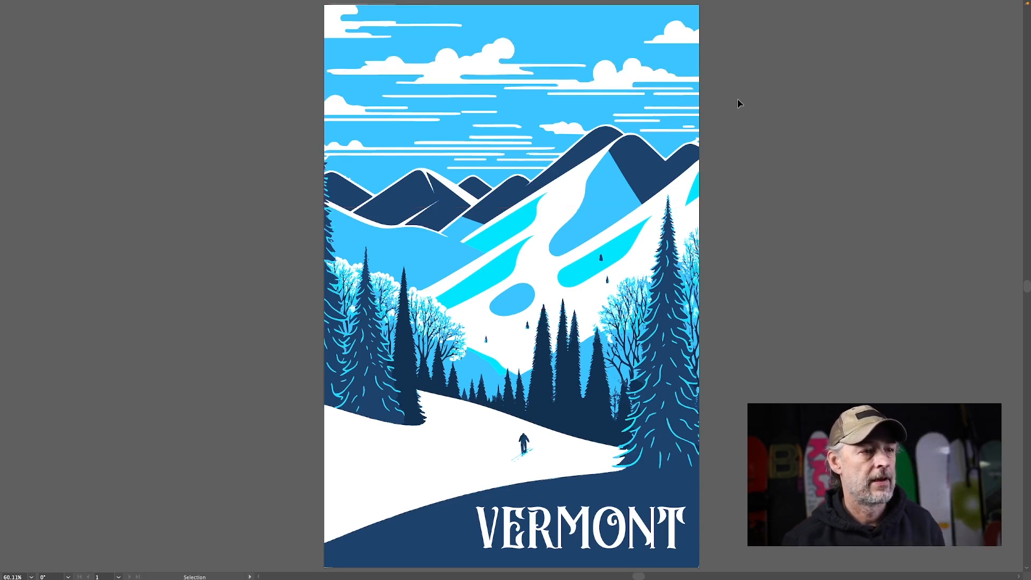